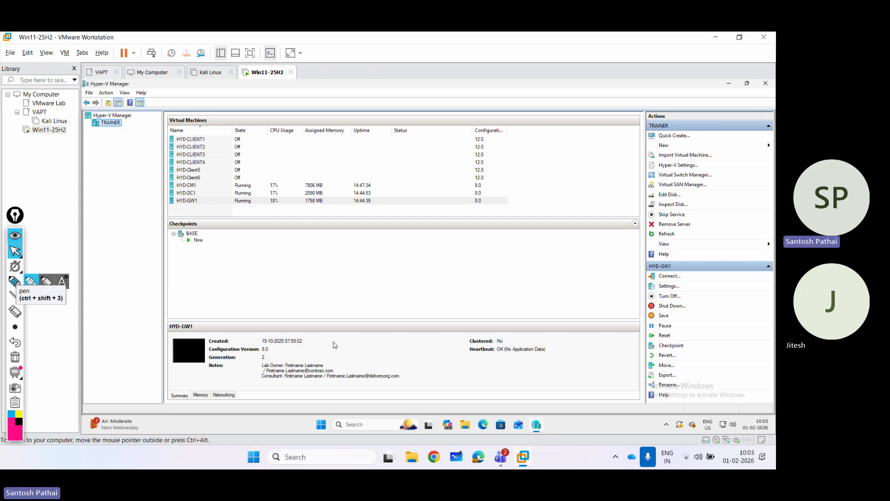
Sketch two monitors with the pink highlighter and label them DC and SCCM.
click(15, 281)
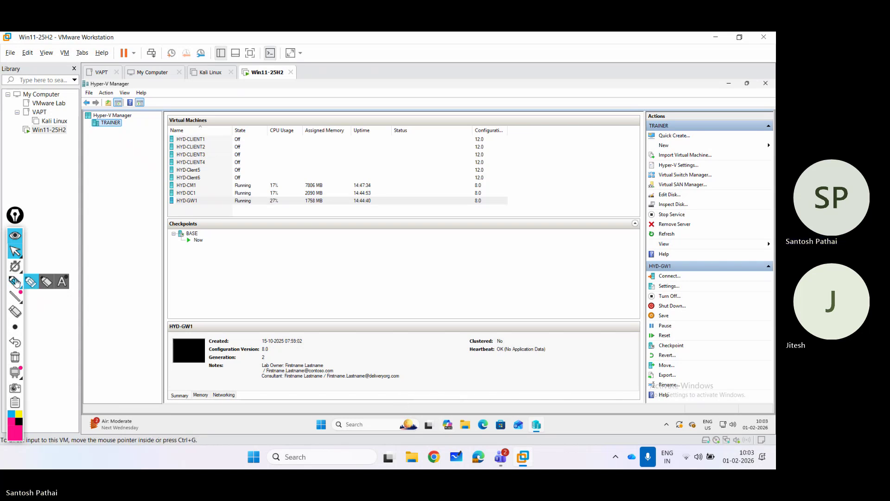
drag(244, 252, 244, 299)
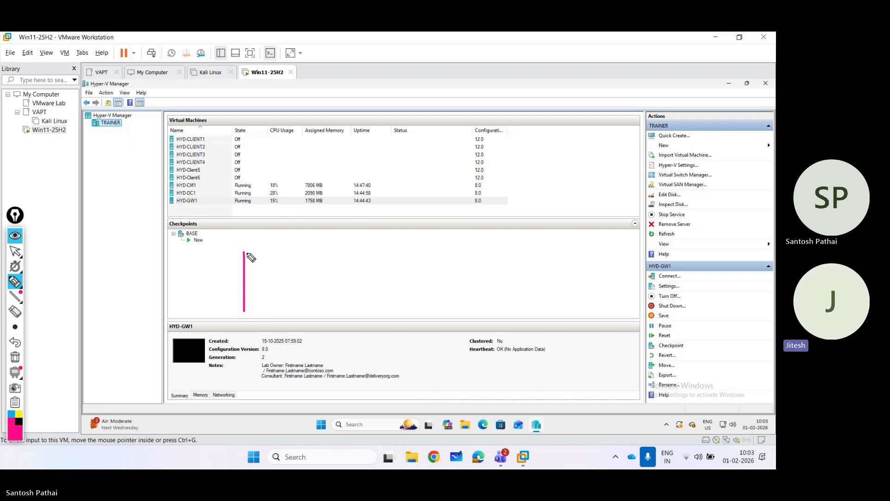
mouse_move(247, 255)
mouse_down()
mouse_move(343, 251)
mouse_move(337, 320)
mouse_move(259, 312)
mouse_move(279, 332)
mouse_move(297, 330)
mouse_up()
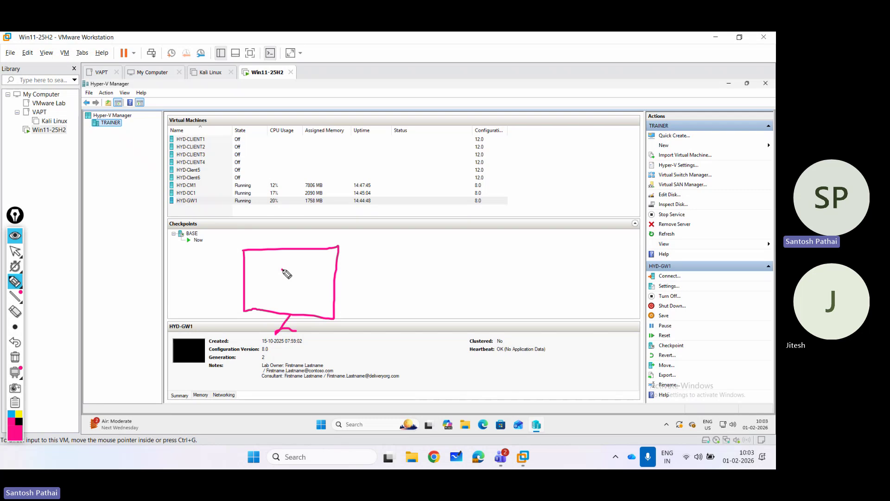
drag(277, 266, 278, 292)
drag(313, 266, 334, 279)
mouse_move(376, 255)
mouse_down()
mouse_move(375, 304)
mouse_move(479, 250)
mouse_move(479, 322)
mouse_move(383, 314)
mouse_move(375, 297)
mouse_up()
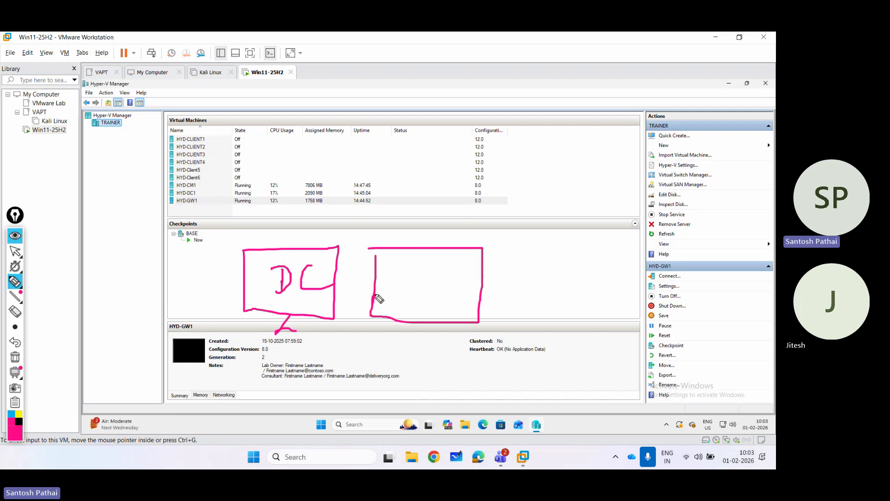
drag(420, 320, 430, 343)
mouse_move(401, 267)
mouse_down()
mouse_move(391, 295)
mouse_move(417, 295)
mouse_up()
mouse_move(459, 265)
mouse_down()
mouse_move(443, 273)
mouse_move(466, 292)
mouse_move(491, 274)
mouse_up()
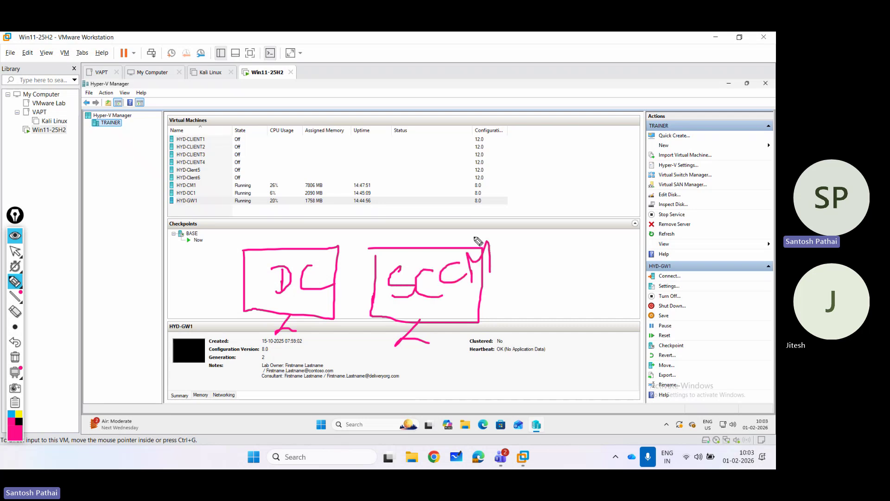
Write a Prerequisites → Install → SCCM install flow with arrows leading into the SCCM box.
mouse_move(495, 181)
mouse_down()
mouse_move(463, 242)
mouse_move(480, 225)
mouse_up()
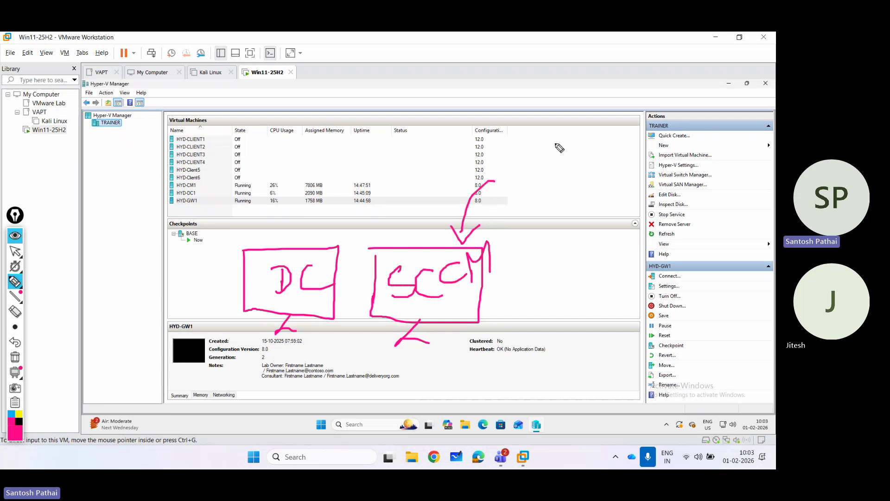
mouse_move(529, 153)
mouse_down()
mouse_move(527, 114)
mouse_move(545, 130)
mouse_move(570, 116)
mouse_move(615, 134)
mouse_move(654, 97)
mouse_move(695, 95)
mouse_move(686, 109)
mouse_move(716, 79)
mouse_move(724, 90)
mouse_up()
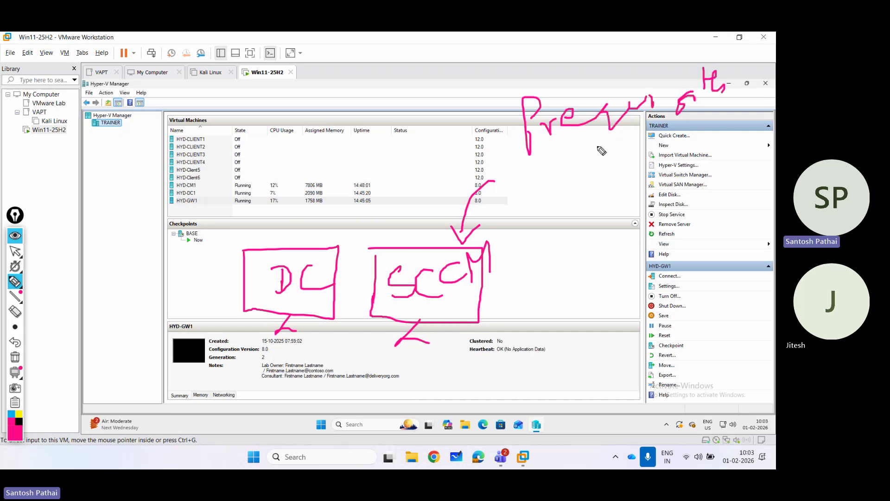
mouse_move(598, 138)
mouse_down()
mouse_move(606, 169)
mouse_move(621, 149)
mouse_up()
mouse_move(583, 173)
mouse_down()
mouse_move(626, 204)
mouse_move(654, 160)
mouse_move(656, 204)
mouse_move(706, 172)
mouse_up()
drag(709, 135, 701, 191)
drag(586, 218, 586, 264)
drag(574, 248, 601, 243)
mouse_move(553, 285)
mouse_down()
mouse_move(556, 308)
mouse_move(582, 284)
mouse_move(632, 278)
mouse_move(649, 254)
mouse_move(645, 278)
mouse_up()
mouse_move(670, 236)
mouse_down()
mouse_move(695, 260)
mouse_move(725, 213)
mouse_move(751, 235)
mouse_move(774, 232)
mouse_up()
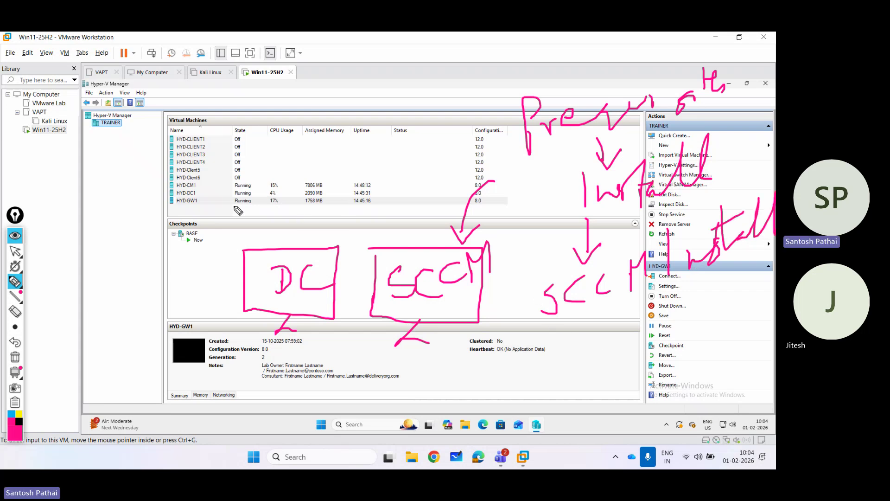
mouse_move(530, 304)
mouse_down()
mouse_move(528, 289)
mouse_move(462, 298)
mouse_move(466, 305)
mouse_up()
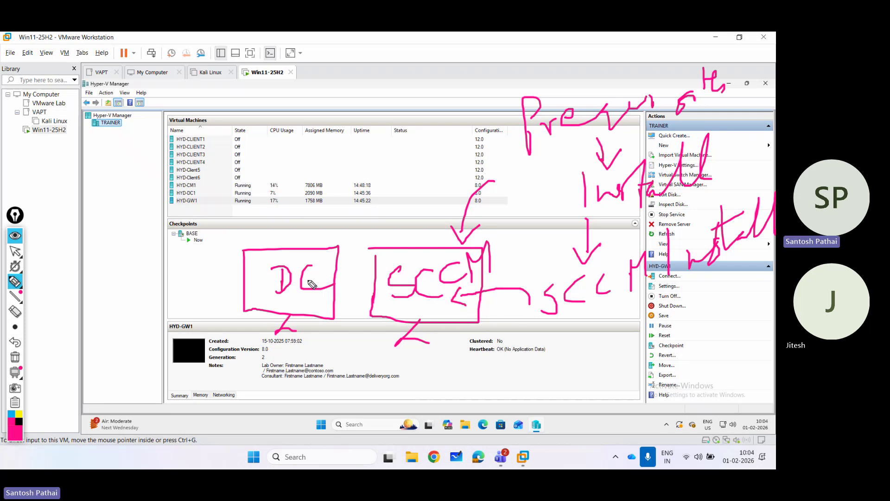
Clear the sketch and mark Win11-25H2, the VM list, TRAINER and the window title with pink lines and arrows.
click(15, 356)
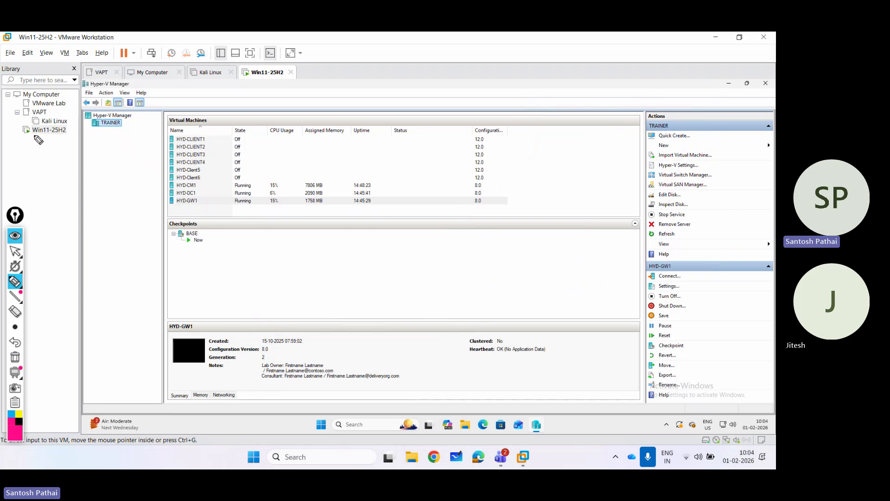
mouse_move(34, 136)
mouse_down()
mouse_move(84, 144)
mouse_move(93, 125)
mouse_move(97, 134)
mouse_move(156, 149)
mouse_move(167, 135)
mouse_move(154, 209)
mouse_move(188, 209)
mouse_up()
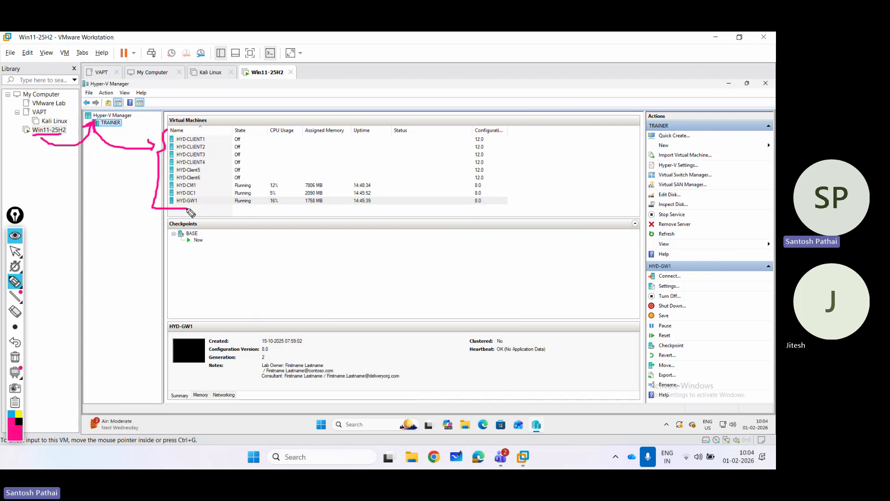
drag(165, 131, 179, 129)
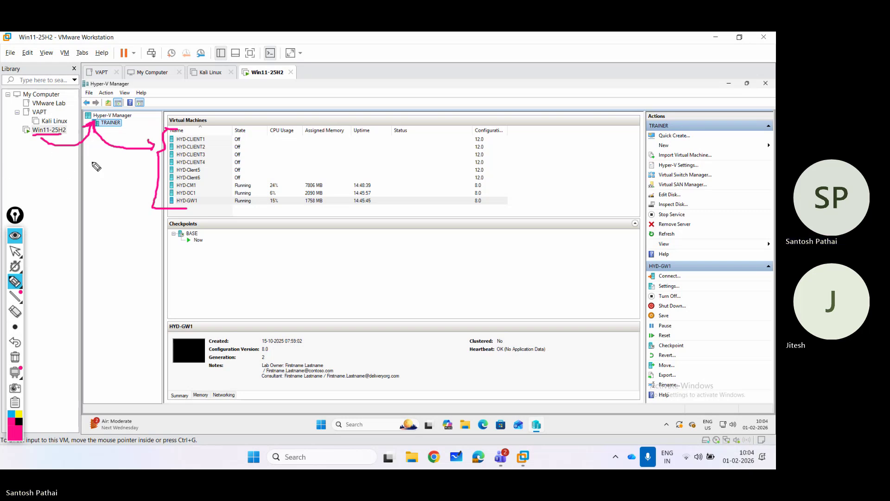
mouse_move(67, 181)
mouse_down()
mouse_move(114, 132)
mouse_move(119, 145)
mouse_up()
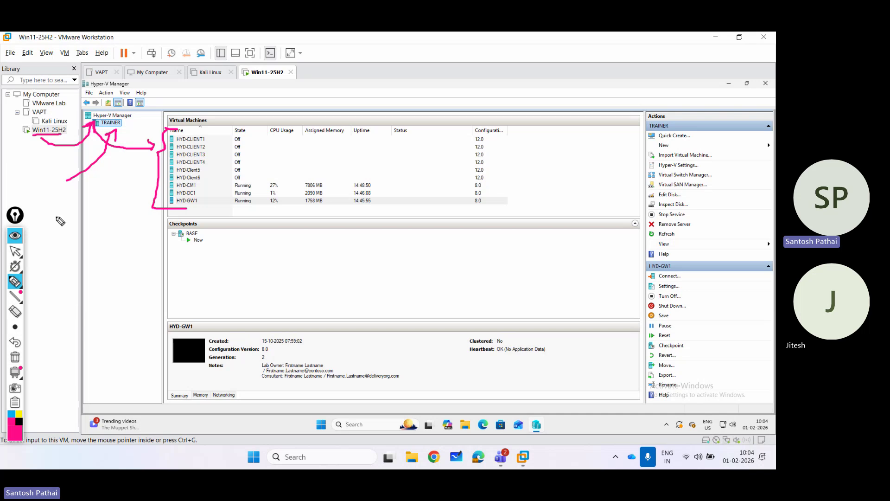
drag(57, 217, 56, 175)
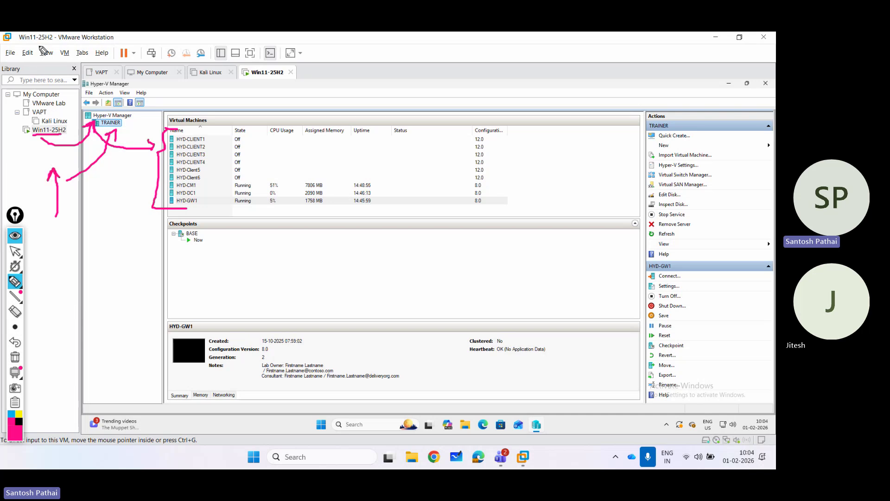
drag(39, 46, 107, 45)
mouse_move(57, 380)
mouse_down()
mouse_move(44, 460)
mouse_move(56, 452)
mouse_up()
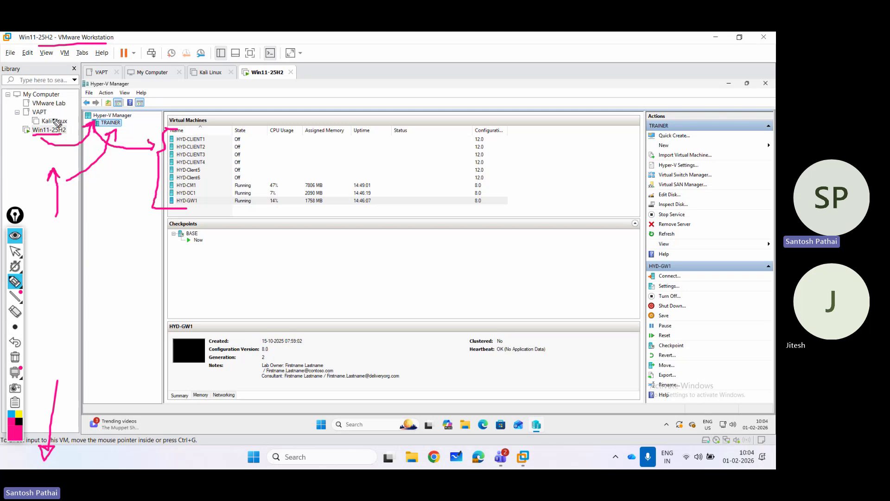
drag(6, 161, 15, 120)
Clear the marks, then bracket the VM list and underline TRAINER and Win11-25H2.
click(15, 357)
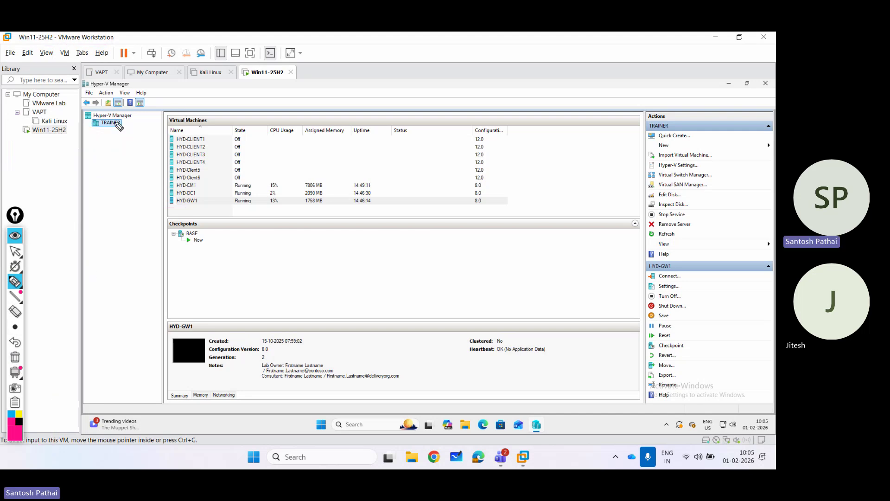
mouse_move(170, 124)
mouse_down()
mouse_move(158, 136)
mouse_move(155, 166)
mouse_move(173, 210)
mouse_up()
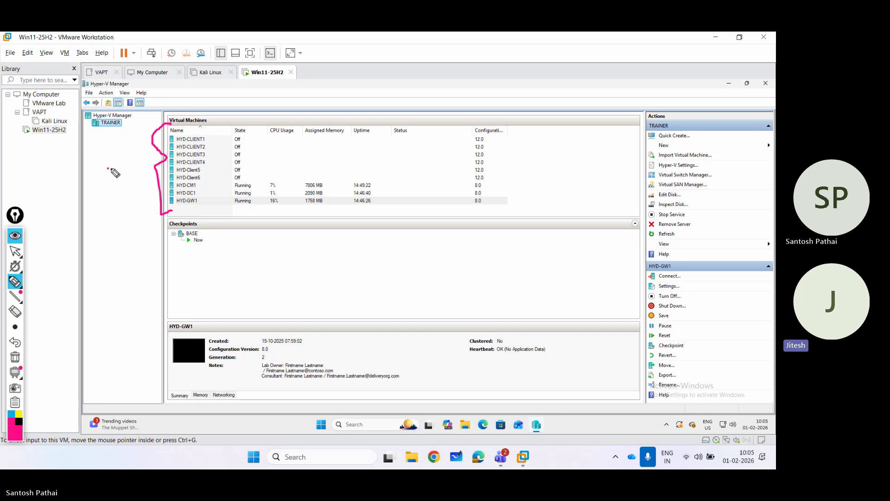
drag(108, 169, 144, 168)
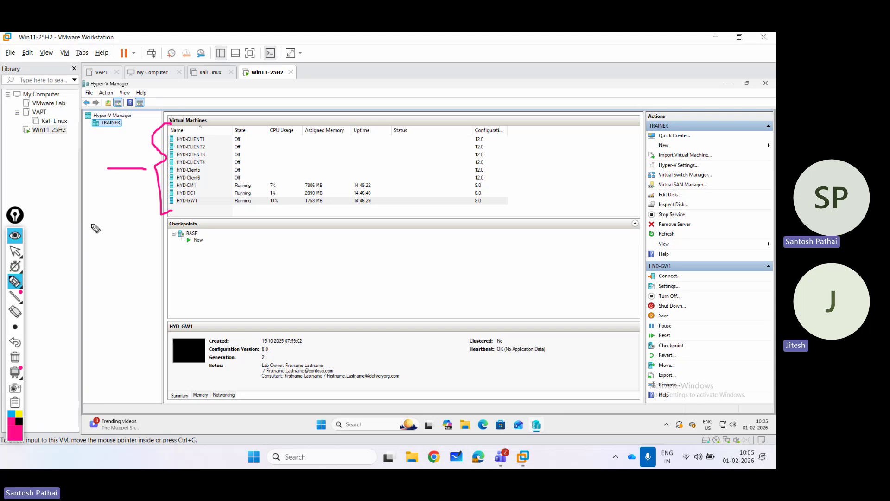
click(16, 251)
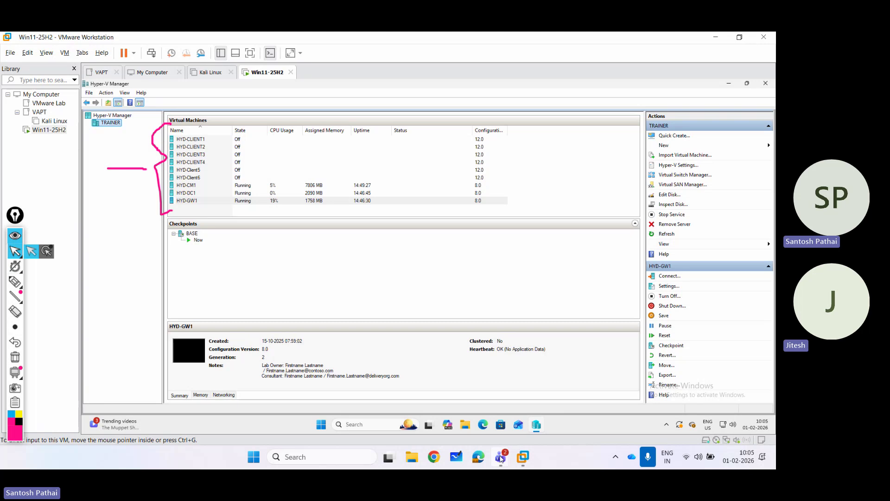
mouse_move(501, 459)
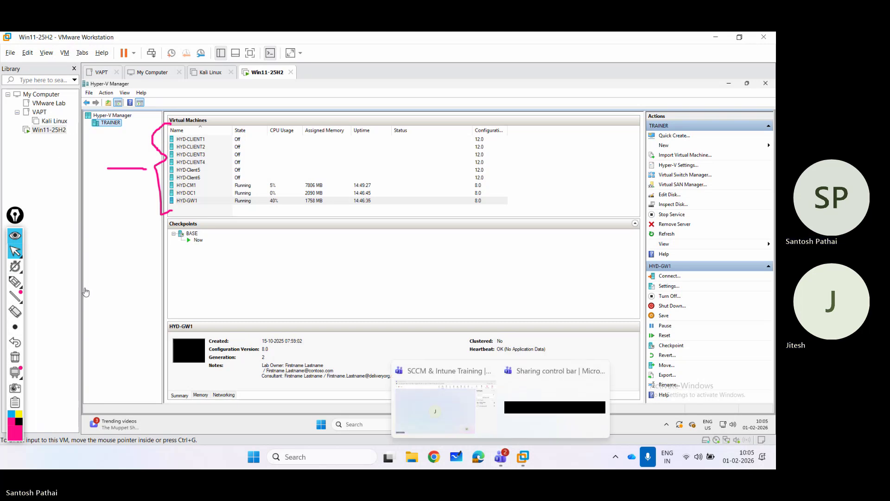
click(14, 282)
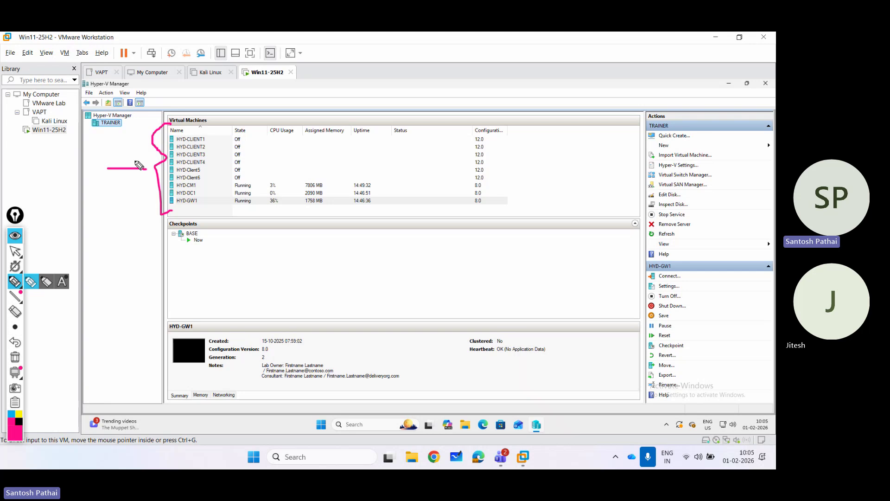
mouse_move(135, 162)
mouse_down()
mouse_move(147, 170)
mouse_move(139, 177)
mouse_up()
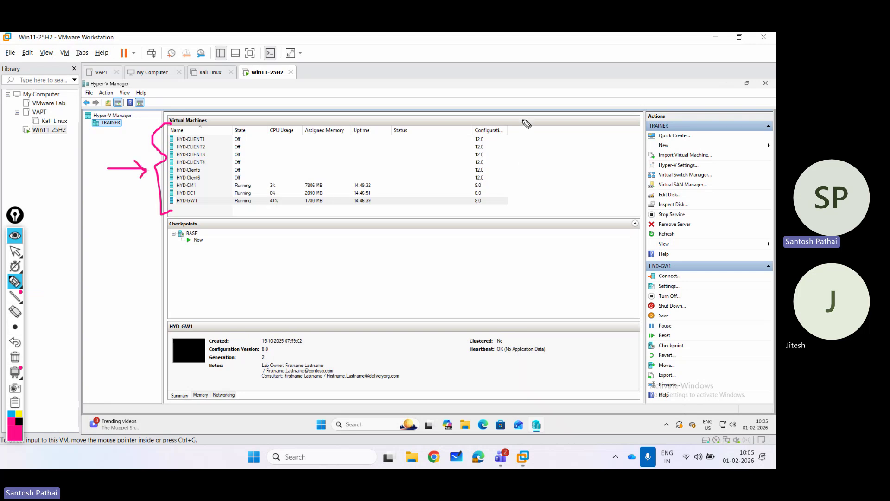
mouse_move(523, 120)
mouse_down()
mouse_move(544, 158)
mouse_move(539, 210)
mouse_up()
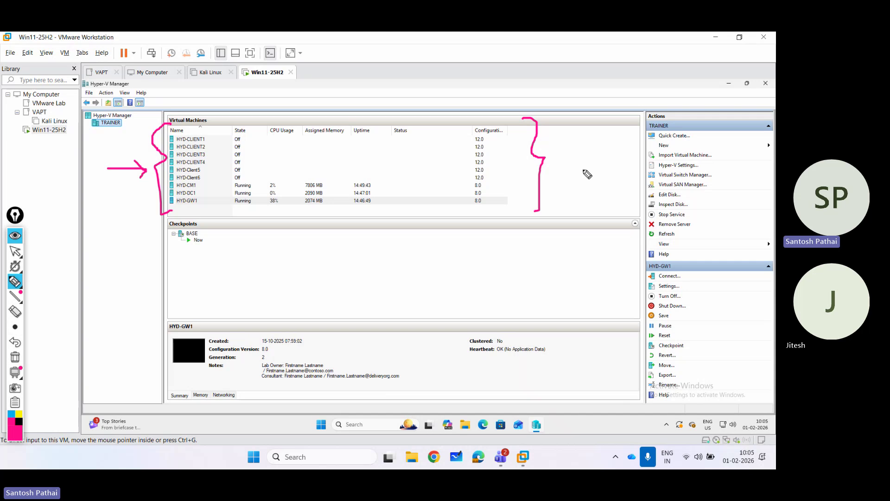
drag(92, 131, 120, 131)
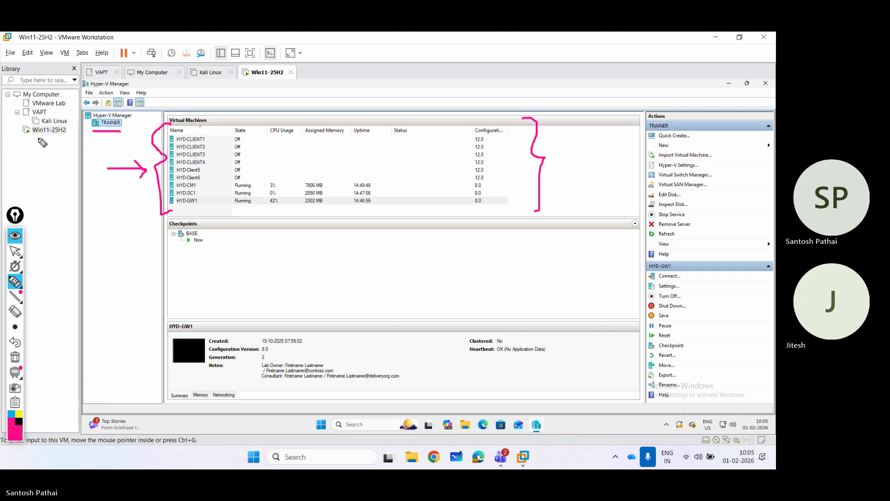
drag(33, 136, 39, 136)
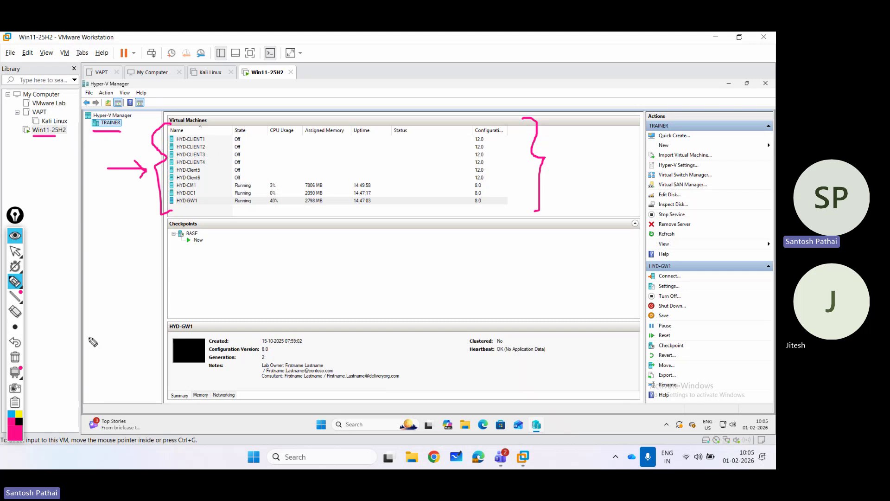
Redo the annotations, bracketing the VM list and pointing an arrow at HYD-CM1.
click(15, 357)
mouse_move(20, 251)
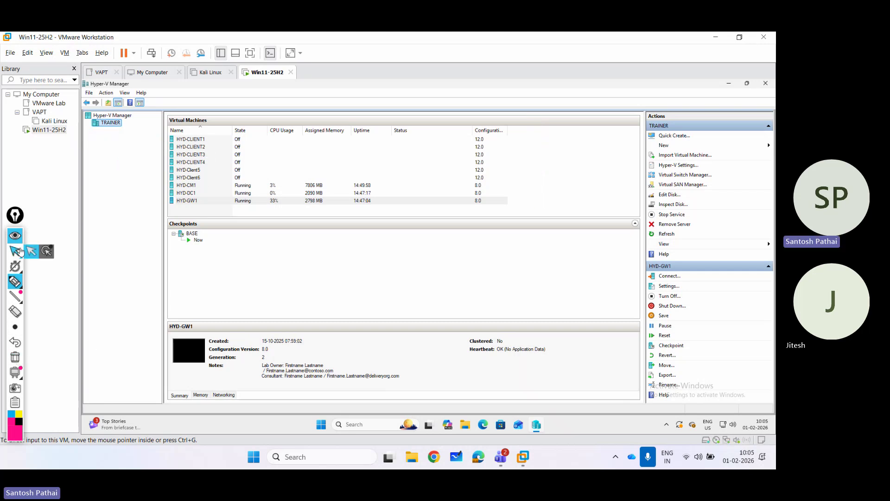
mouse_move(16, 286)
mouse_move(165, 119)
mouse_down()
mouse_move(149, 160)
mouse_move(147, 217)
mouse_move(178, 219)
mouse_up()
drag(109, 172, 142, 172)
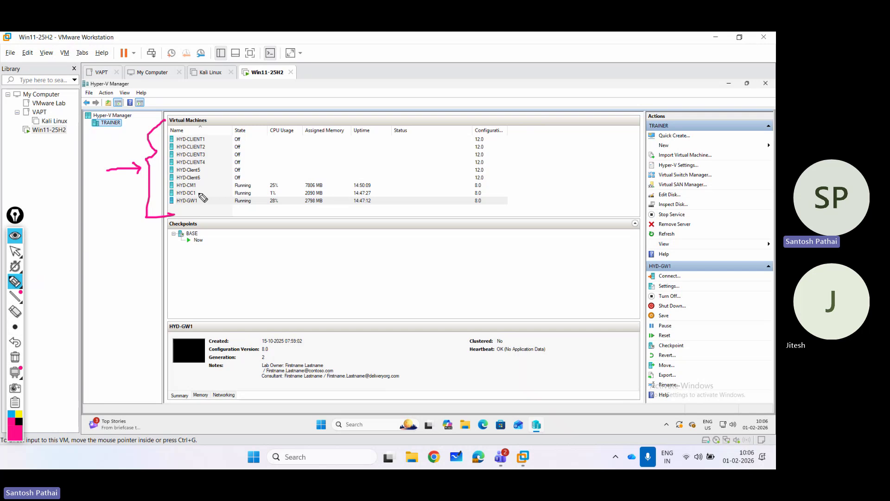
drag(173, 190, 192, 190)
mouse_move(275, 162)
mouse_down()
mouse_move(208, 179)
mouse_move(215, 186)
mouse_up()
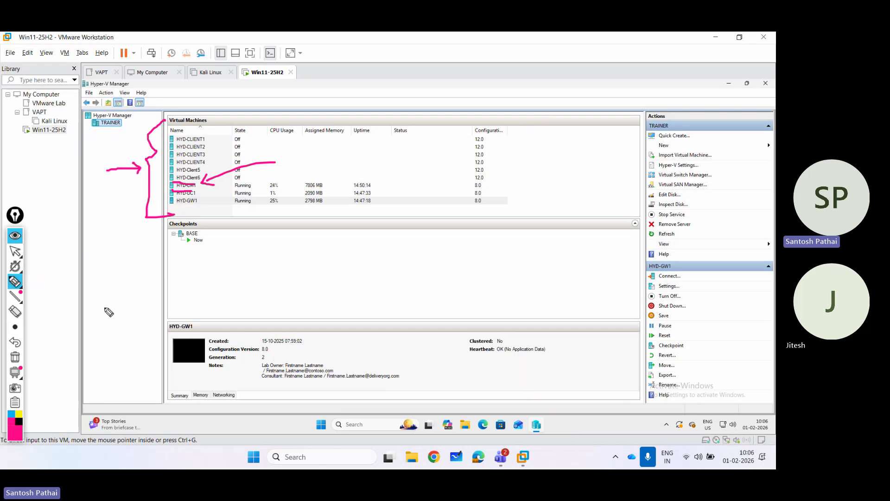
Erase the annotations and launch Google Chrome with your profile.
click(15, 356)
click(15, 251)
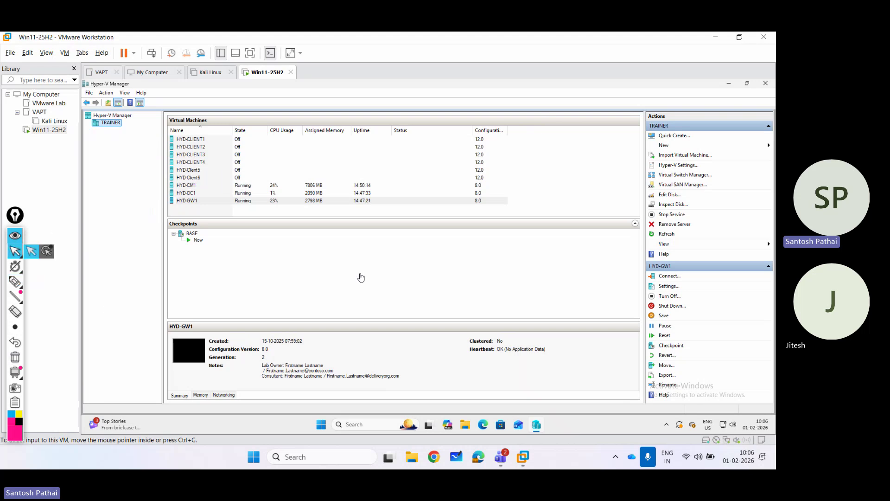
click(434, 458)
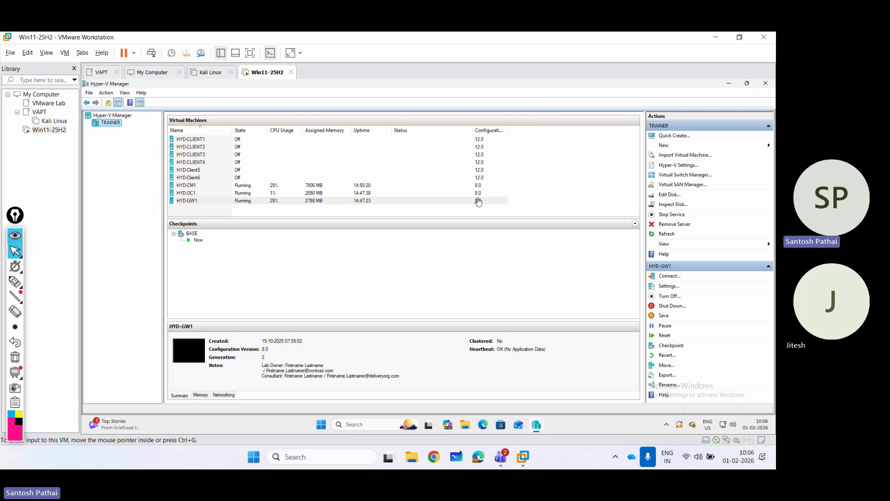
click(283, 291)
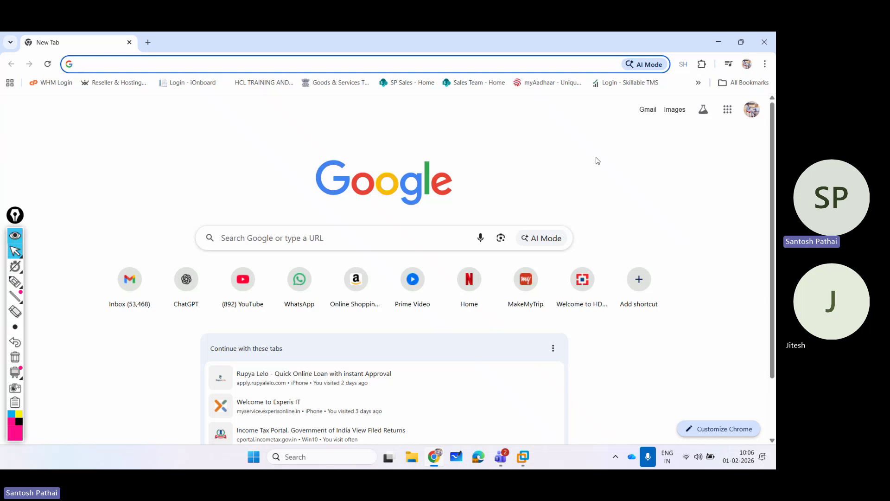
Reopen the earlier 'sccm lab kit download' search from history, then close the history panel.
text(s)
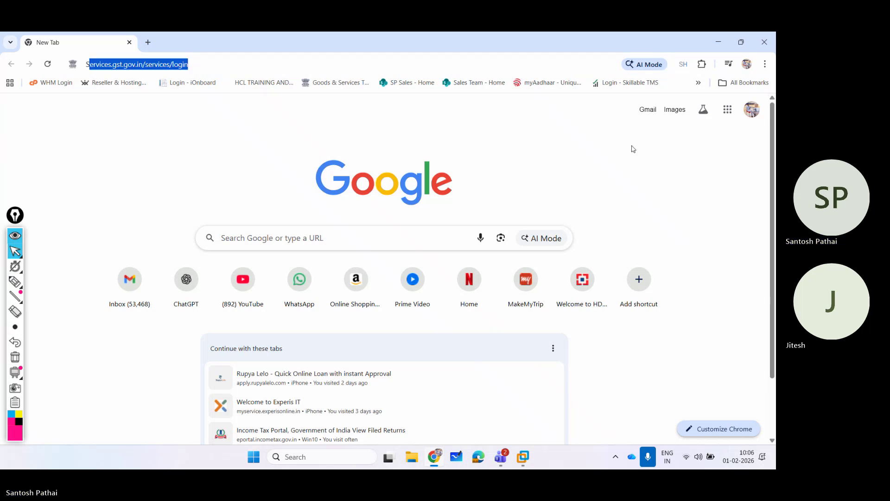
text(CCM)
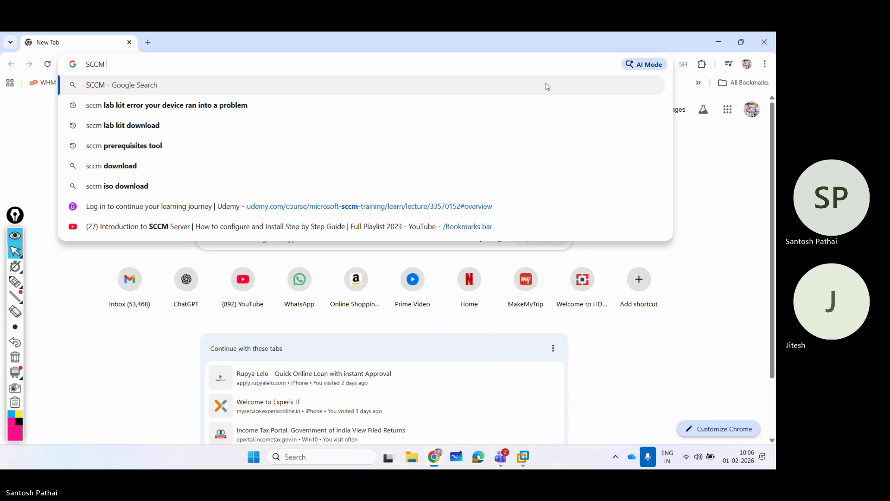
text( lab kit d)
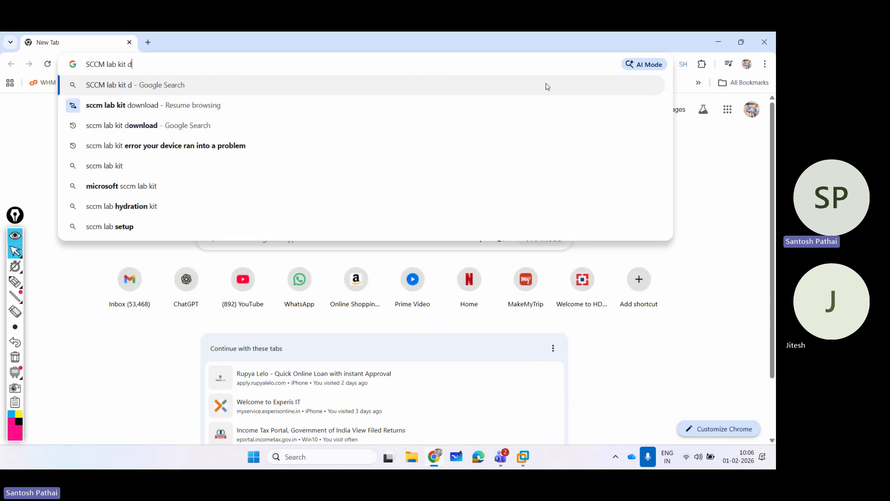
key(Down)
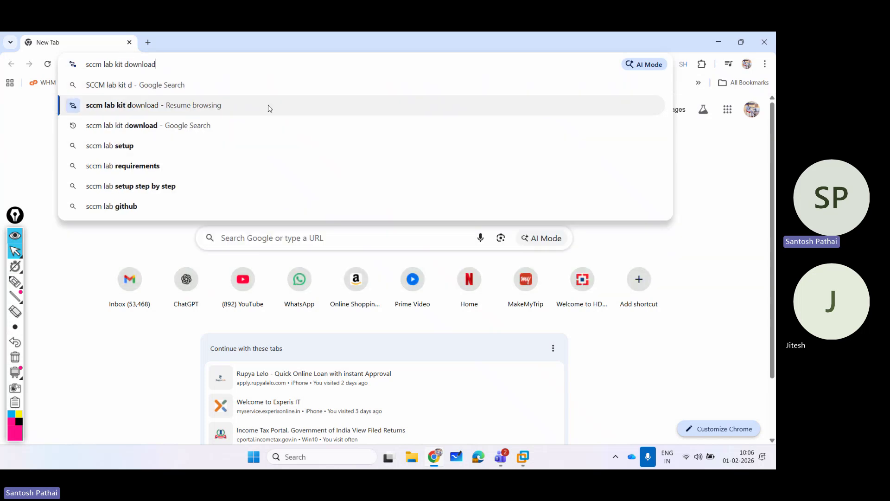
click(269, 108)
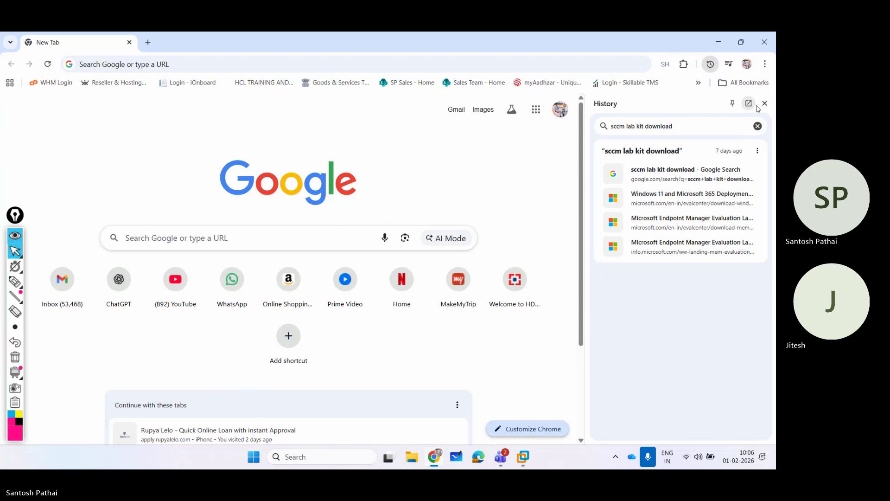
click(764, 102)
Search 'SCCM lab kit download' and open the first result in a new tab.
click(164, 65)
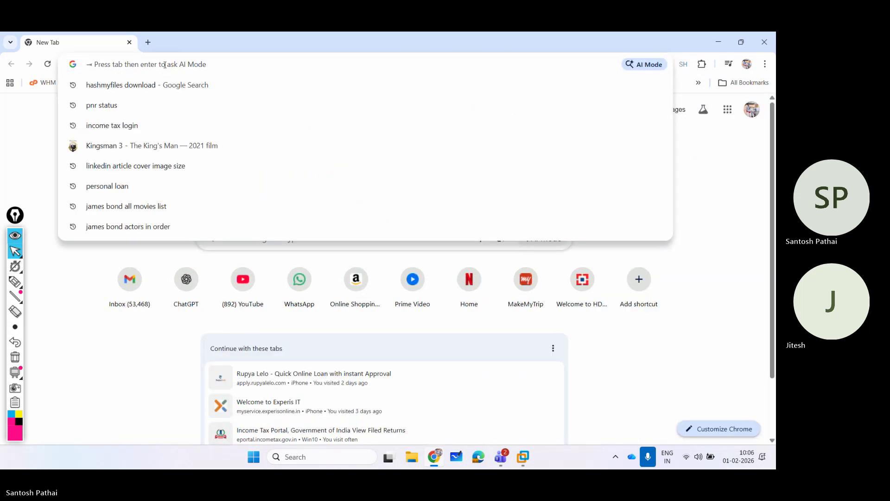
text(SCCM lab kit )
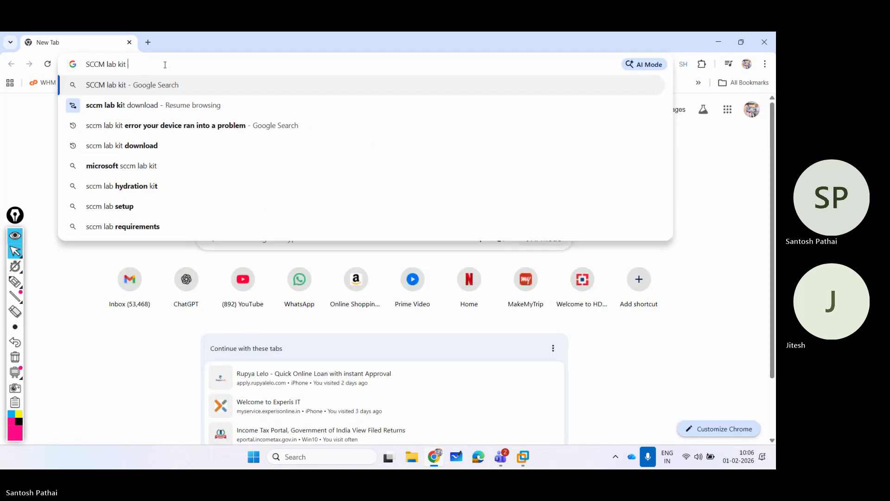
text(download)
key(Return)
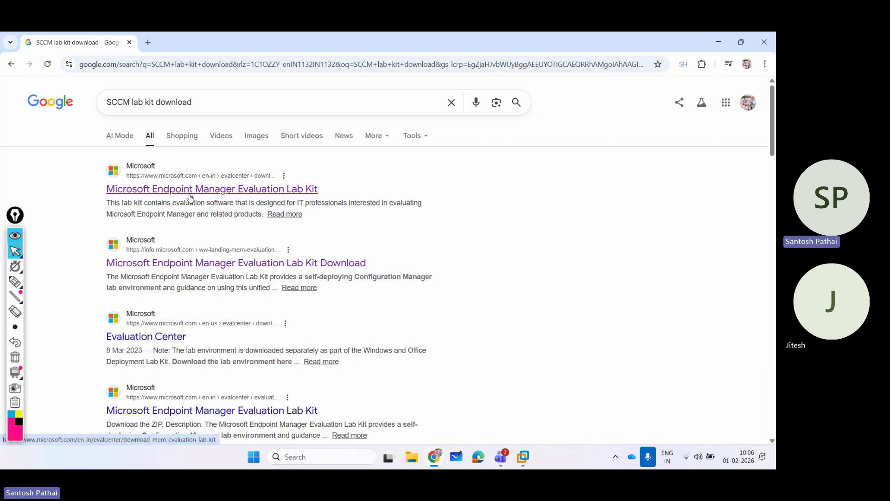
right_click(273, 191)
click(295, 204)
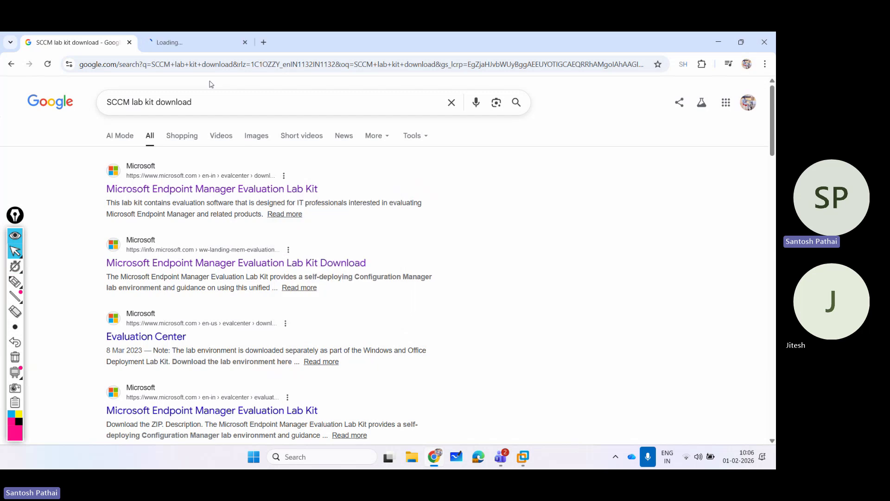
click(189, 44)
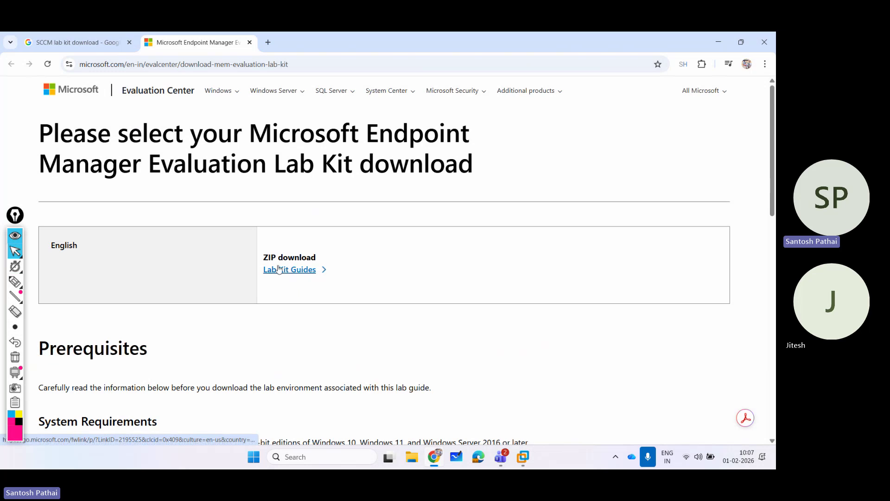
Start the Lab Kit Guides ZIP download, cancel the save, and scroll down the page.
click(291, 270)
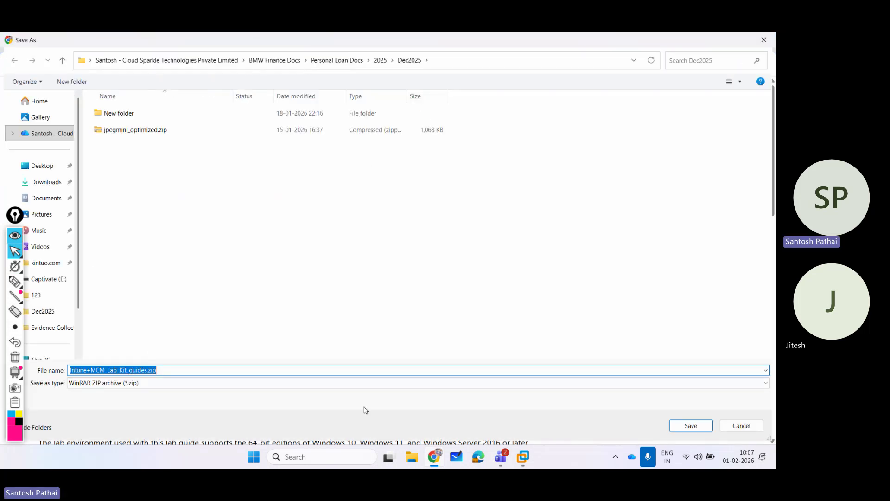
click(741, 426)
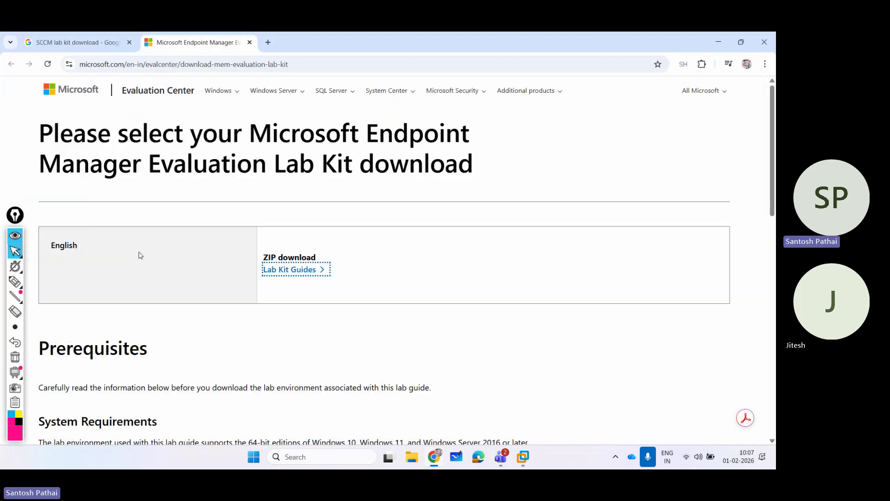
scroll(141, 255, down, 3)
scroll(145, 255, down, 5)
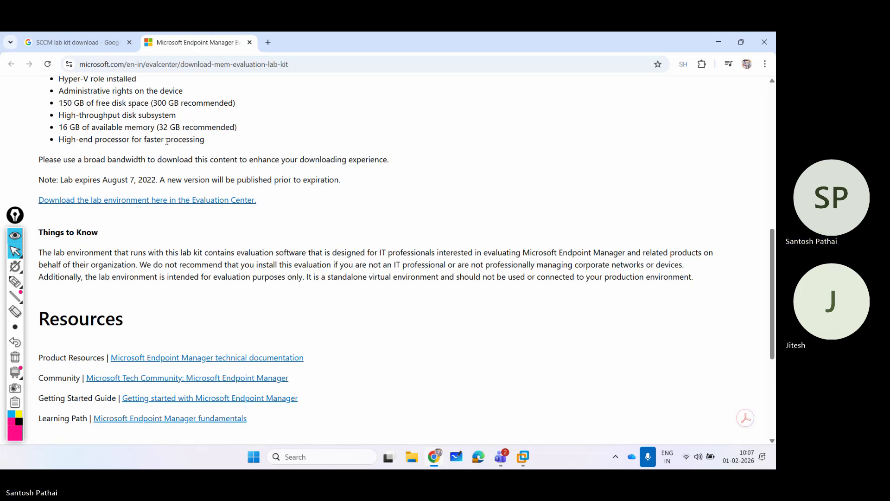
Close the download tab and open the Lab Kit Download result's registration page in a new tab.
click(250, 42)
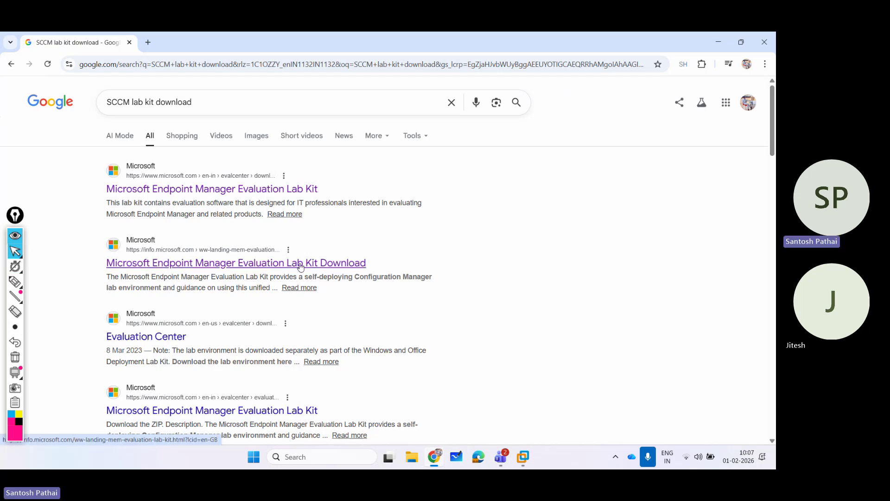
right_click(242, 268)
click(273, 276)
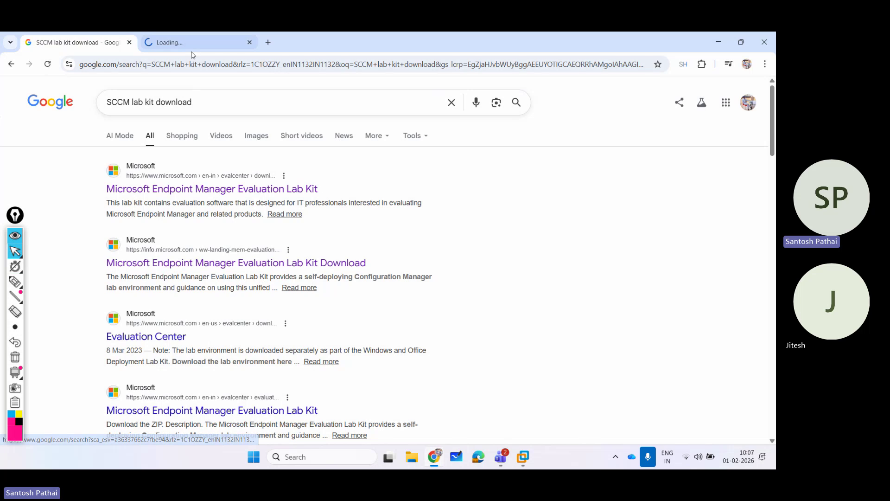
click(193, 49)
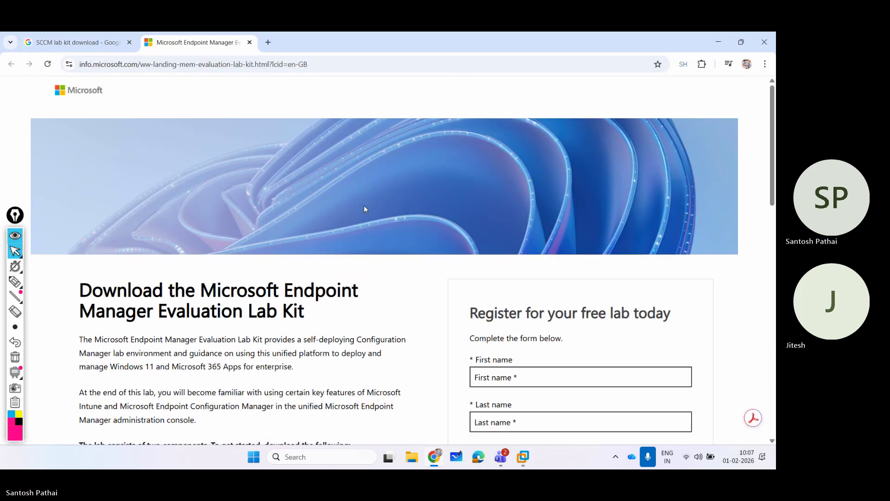
scroll(363, 204, down, 4)
Fill in first name, last name, e-mail and company name, and choose India as country.
click(514, 168)
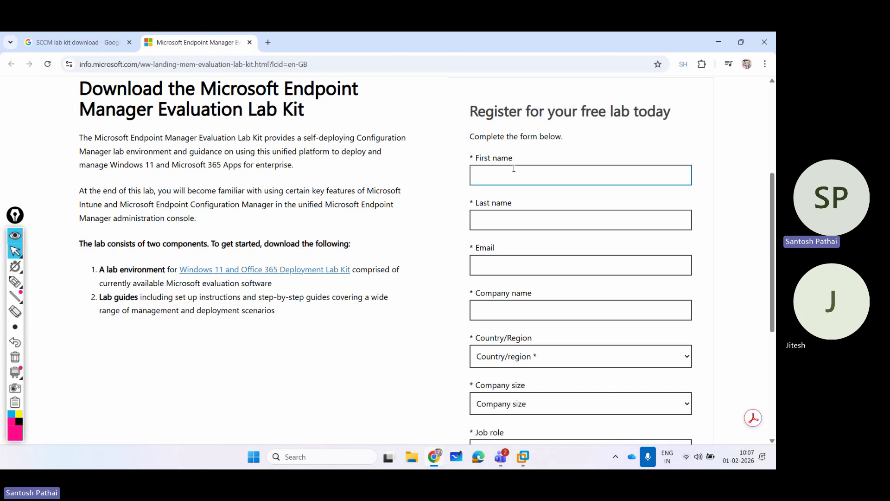
key(Tab)
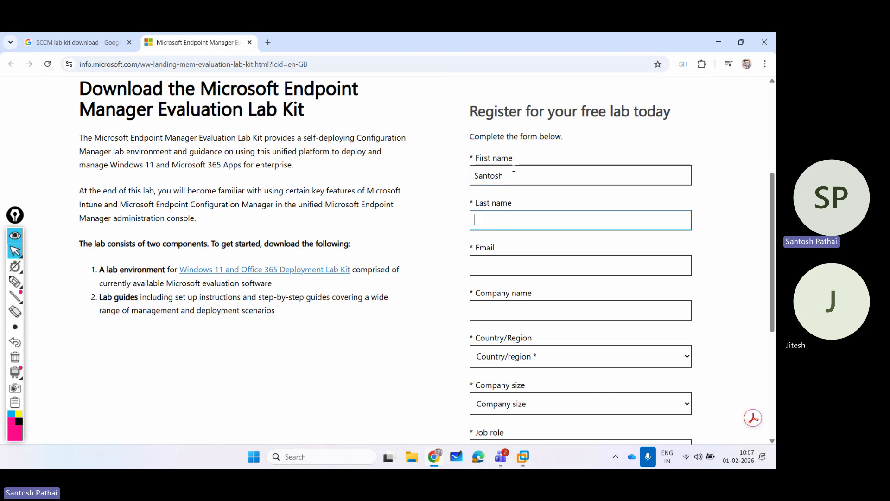
key(Tab)
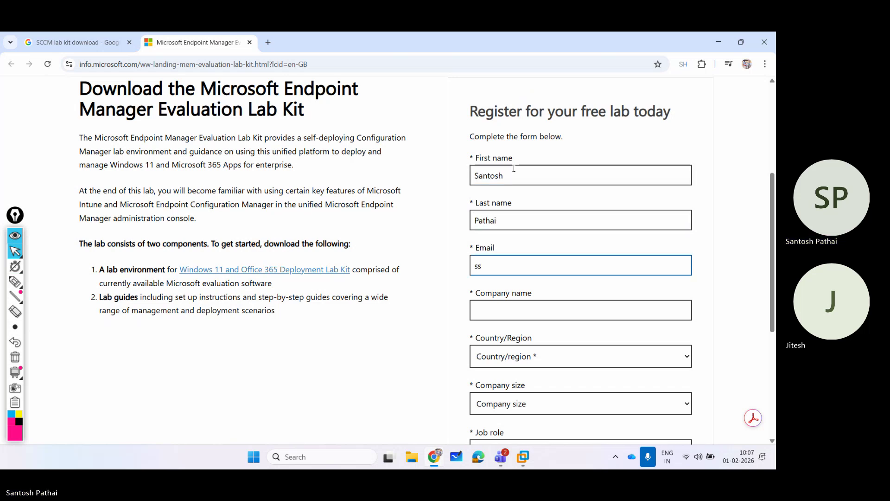
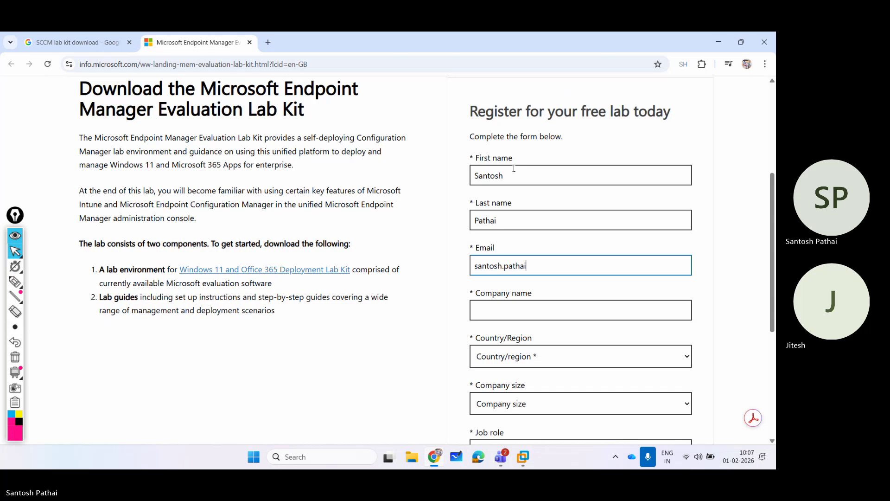
key(Tab)
text(Cloud Sp)
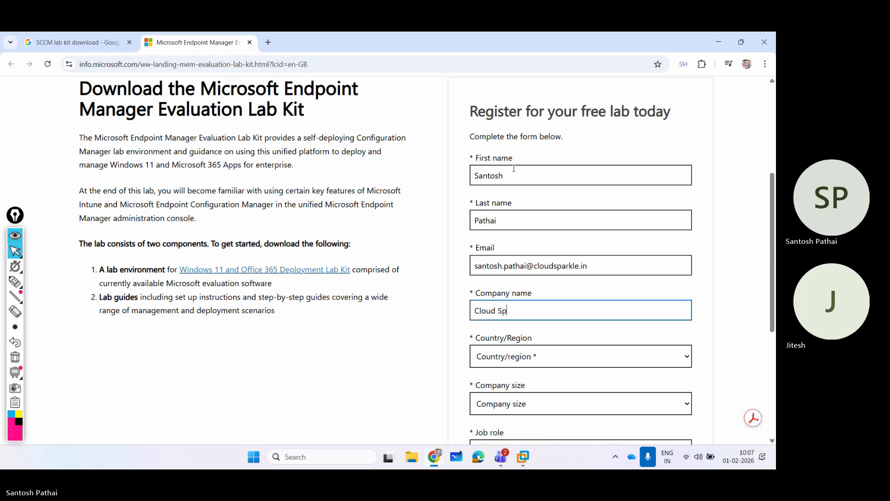
text(arkle Technologies Private Lim)
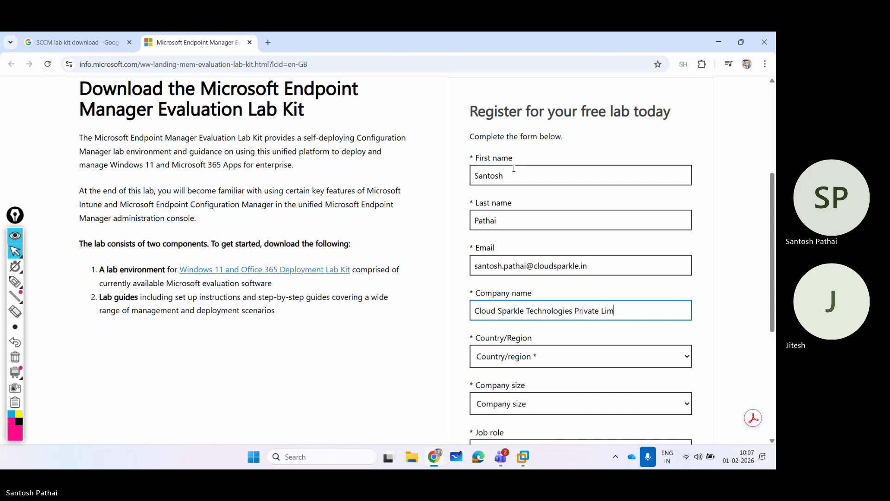
text(ited)
key(Tab)
text(in)
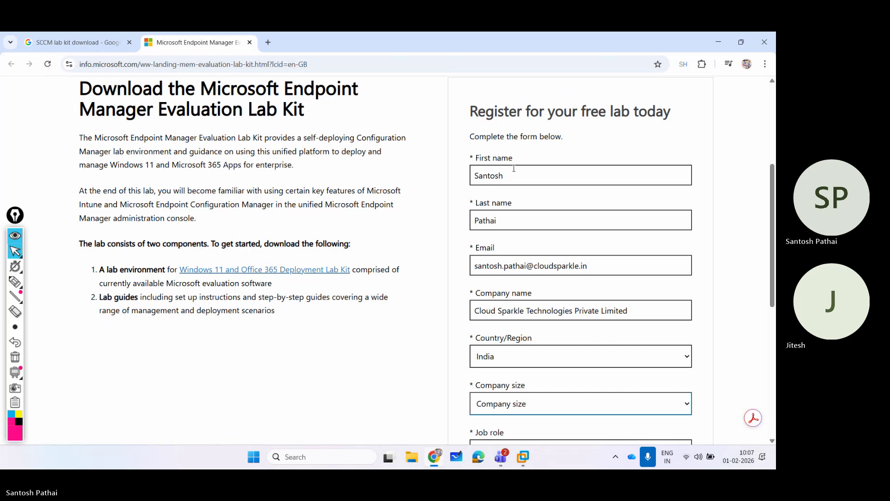
Set company size 2-4, job role Trainer, India (+91) code and the phone number.
scroll(560, 194, down, 3)
click(524, 252)
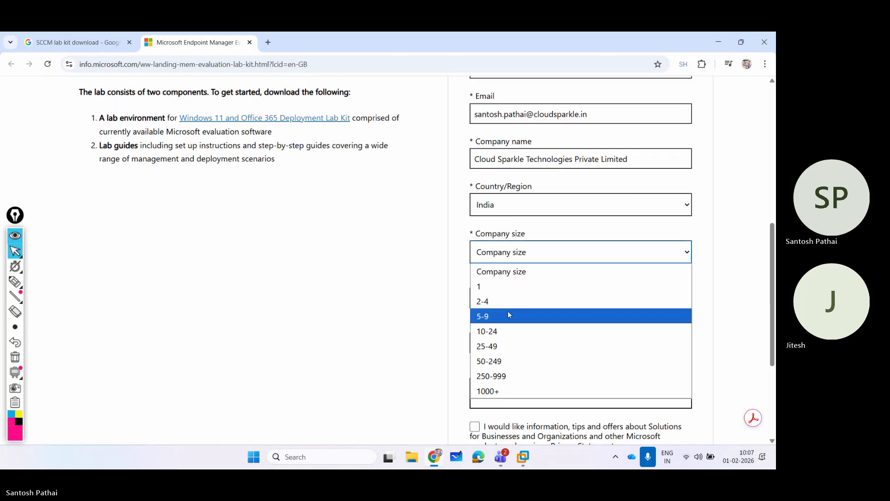
click(495, 300)
click(495, 299)
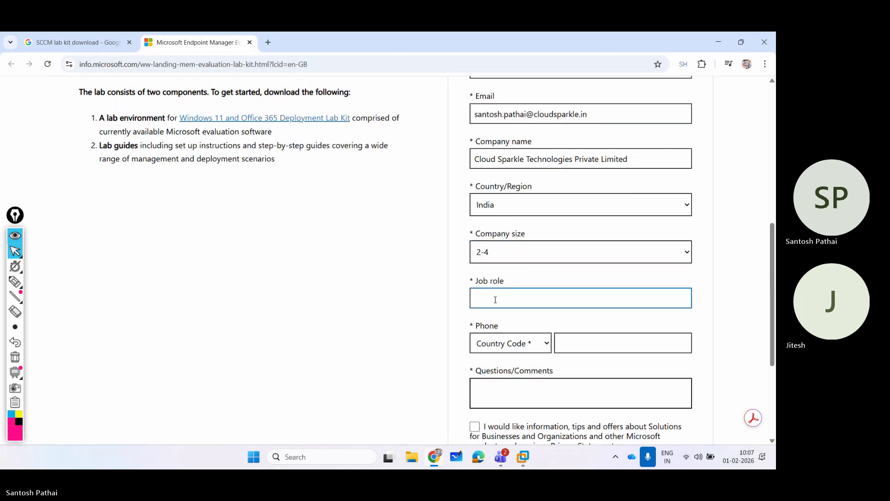
text(Trainer)
key(Tab)
key(i)
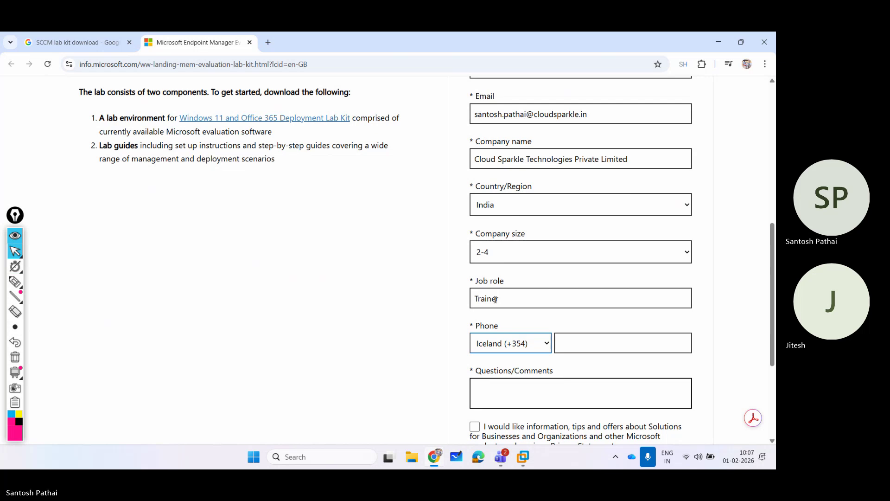
key(n)
key(Tab)
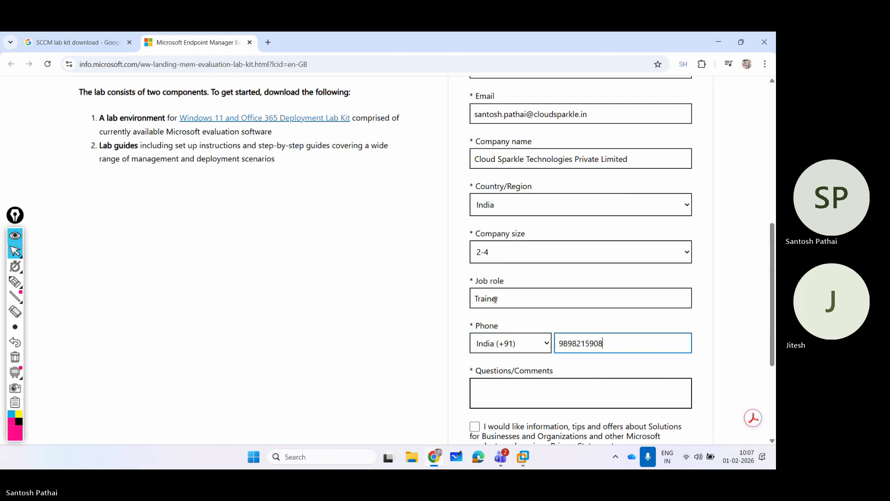
Enter 'Training' in Questions/Comments and submit the form to download the lab guides.
key(Tab)
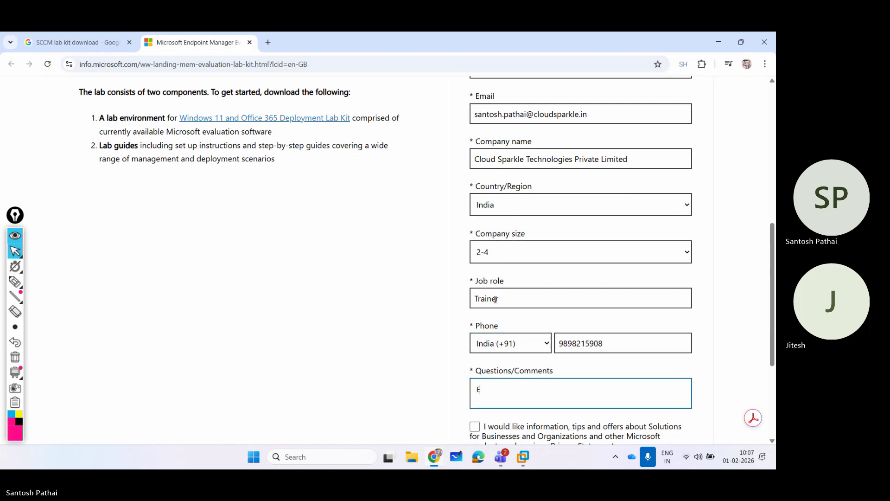
key(BackSpace)
key(BackSpace)
text(Training)
scroll(495, 299, down, 4)
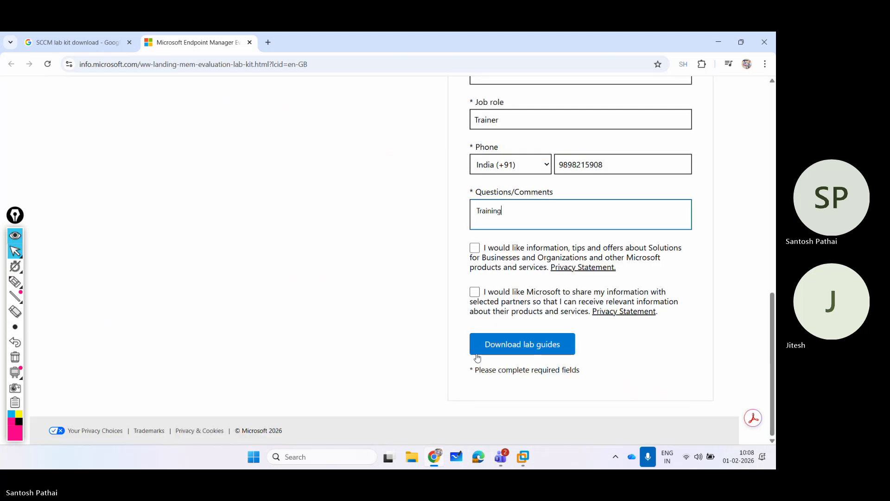
click(501, 346)
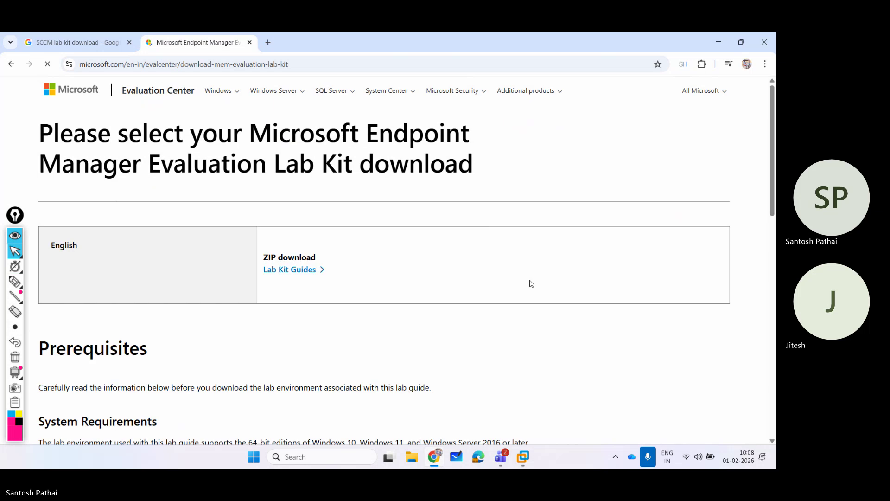
Scroll the lab kit page and briefly underline Lab Kit Guides in pink.
scroll(434, 268, down, 2)
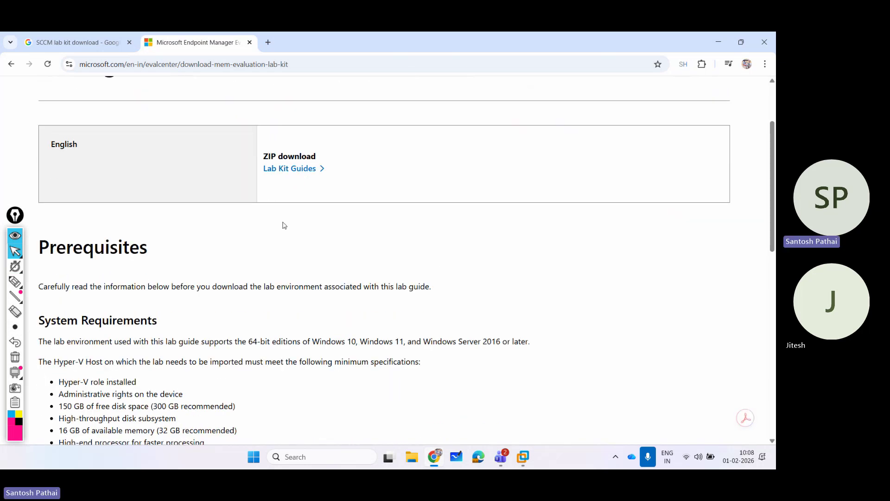
scroll(284, 225, down, 8)
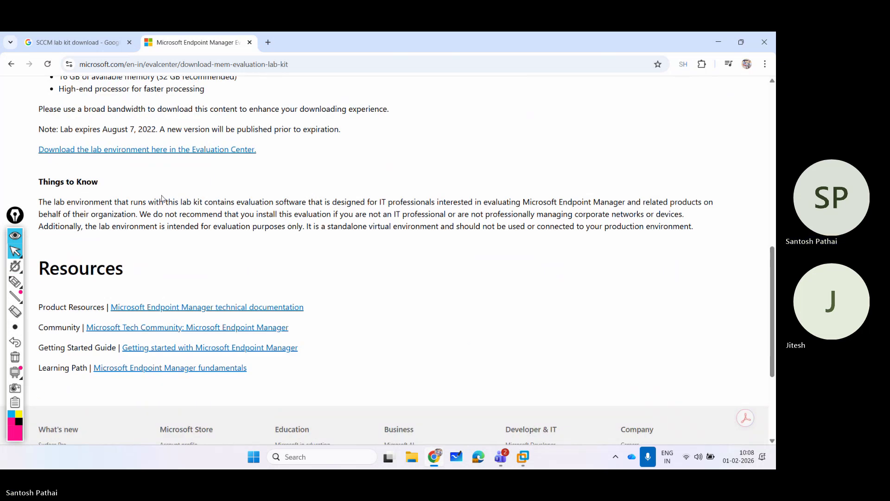
scroll(162, 198, up, 3)
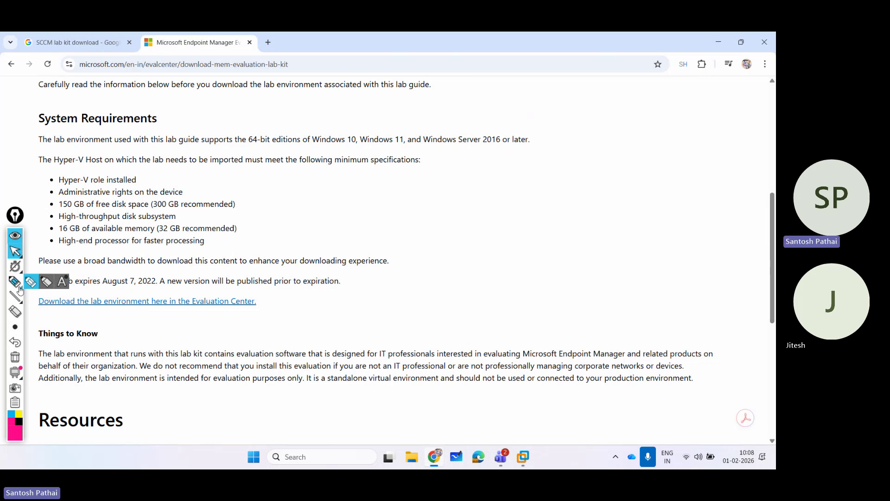
scroll(258, 254, up, 4)
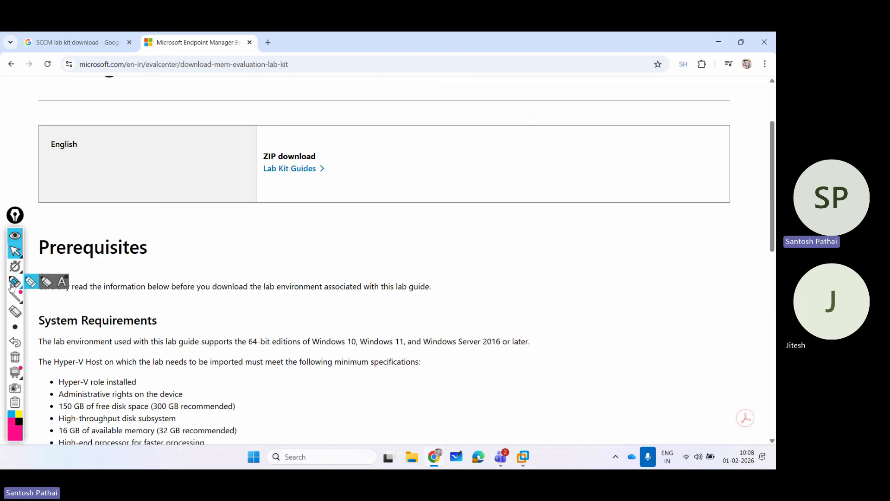
click(30, 281)
drag(258, 176, 346, 175)
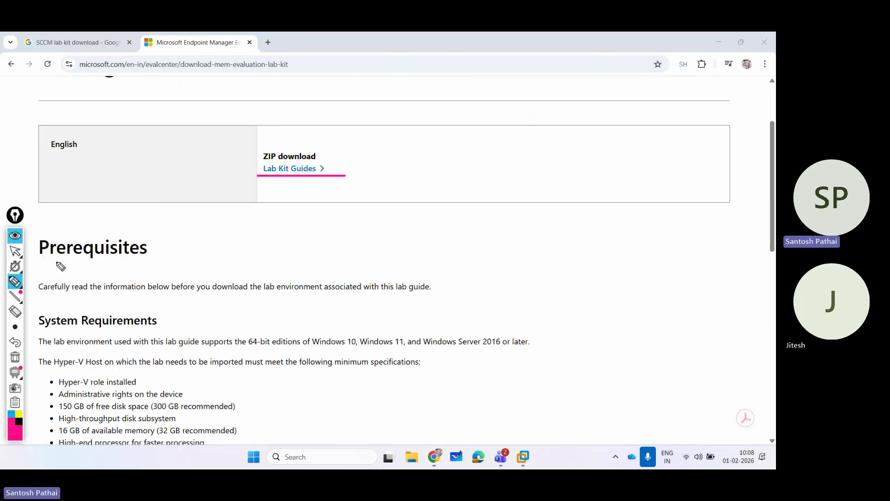
click(15, 357)
click(14, 251)
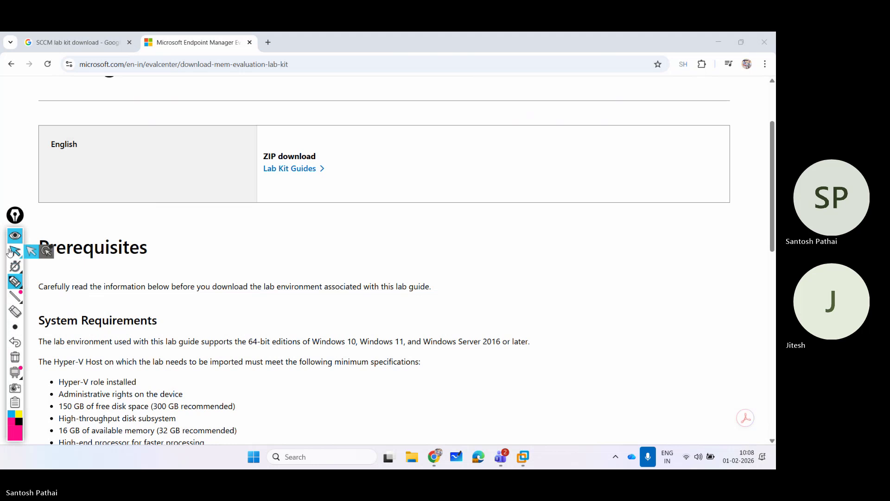
Underline the 'Download the lab environment here' link, clear it, and right-click the link.
scroll(183, 231, down, 3)
click(14, 281)
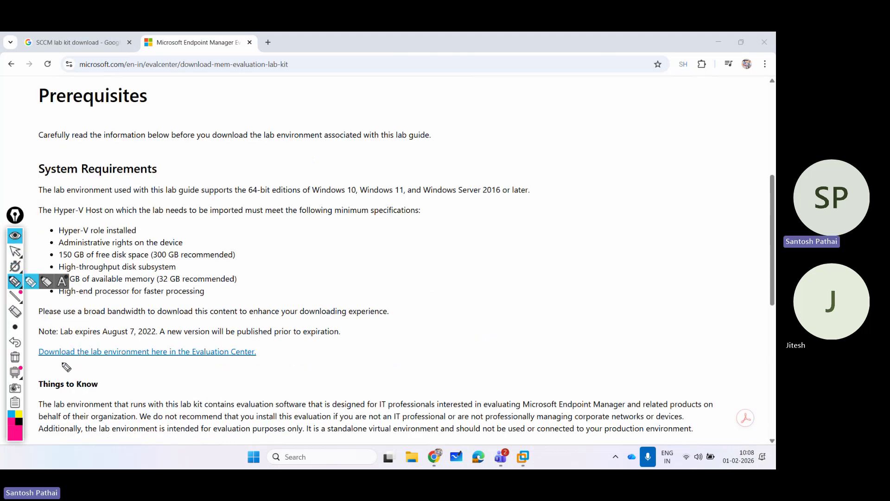
mouse_move(46, 365)
mouse_down()
mouse_move(153, 373)
mouse_move(258, 344)
mouse_move(43, 339)
mouse_move(36, 361)
mouse_move(56, 374)
mouse_up()
click(14, 357)
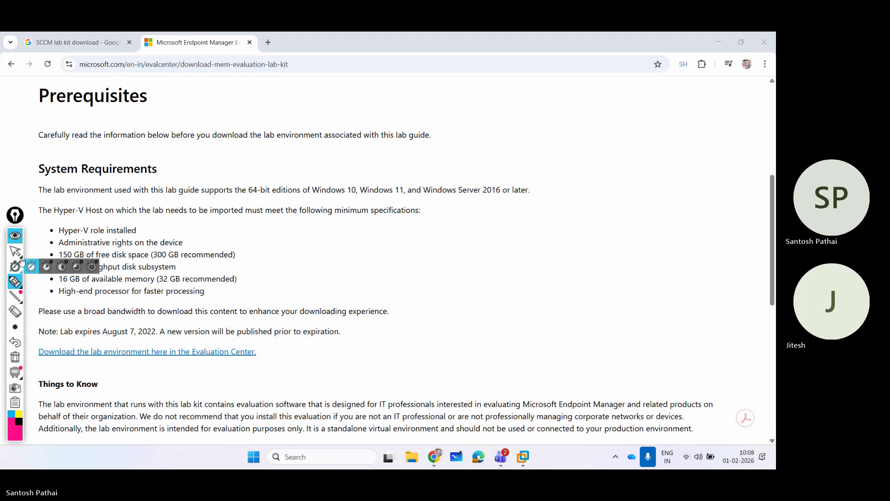
click(15, 251)
right_click(161, 357)
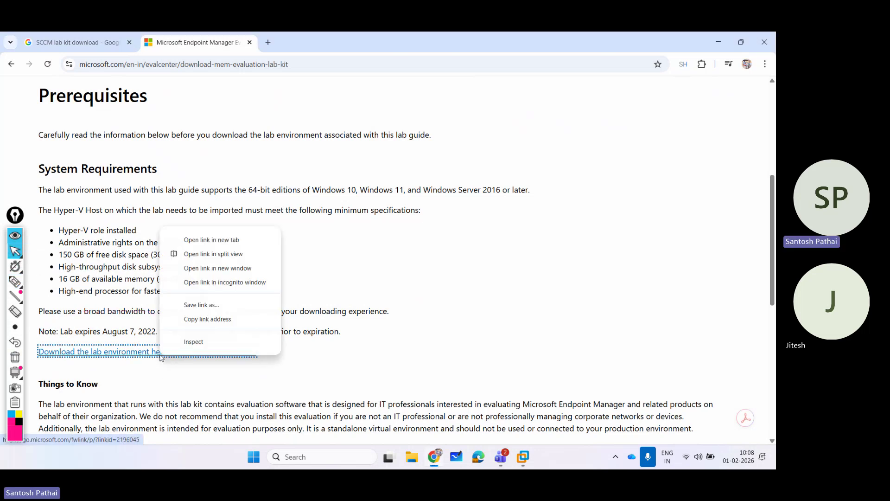
Open the Windows 11 lab kit page in a new tab and circle its Lab Guides and Lab Environment ZIPs.
click(211, 240)
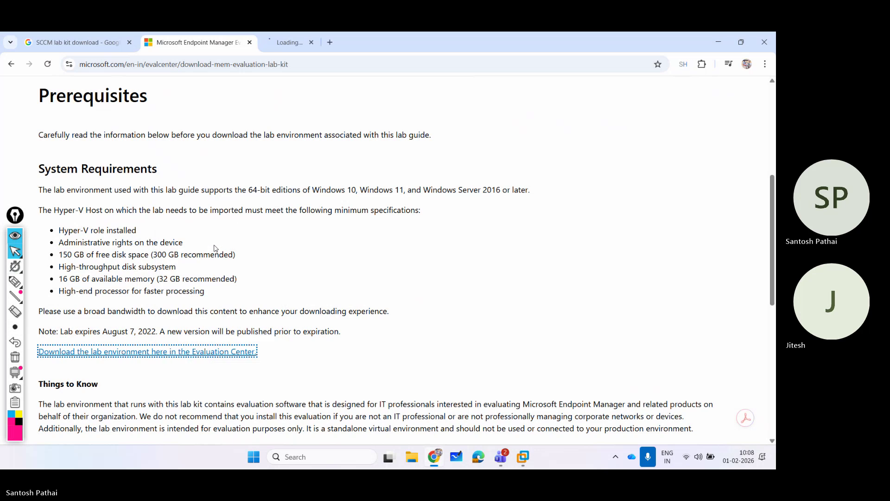
click(297, 42)
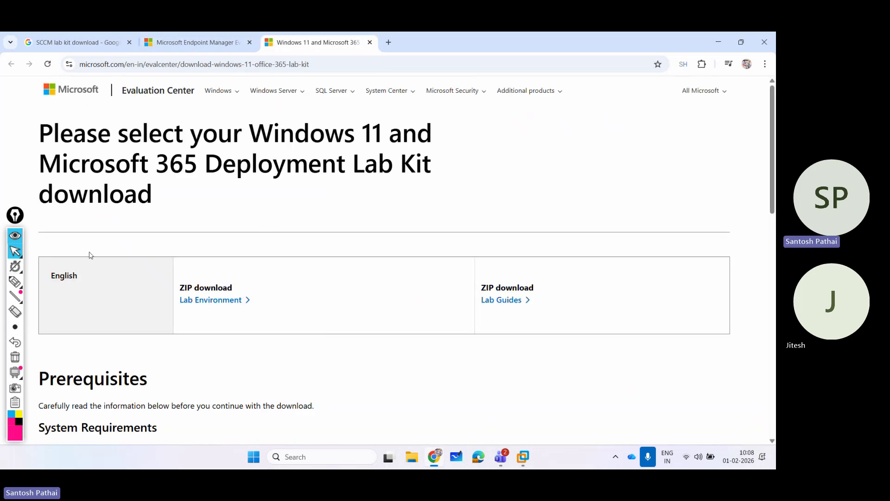
click(15, 281)
mouse_move(512, 270)
mouse_down()
mouse_move(471, 322)
mouse_move(448, 265)
mouse_up()
mouse_move(239, 262)
mouse_down()
mouse_move(147, 326)
mouse_move(249, 270)
mouse_up()
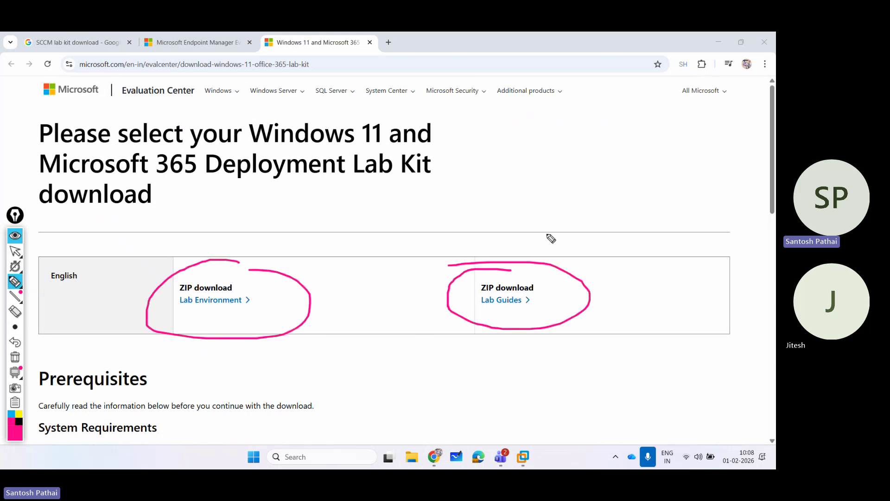
drag(534, 198, 523, 277)
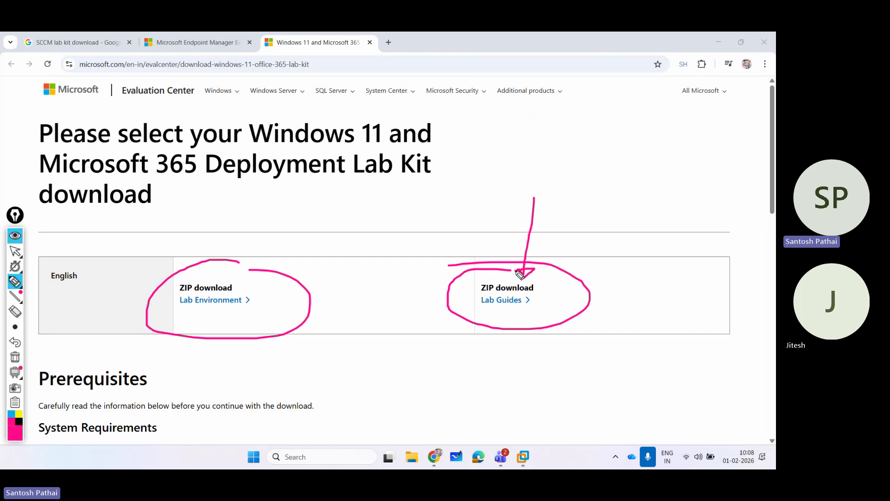
mouse_move(257, 203)
mouse_down()
mouse_move(234, 266)
mouse_move(248, 270)
mouse_move(228, 267)
mouse_up()
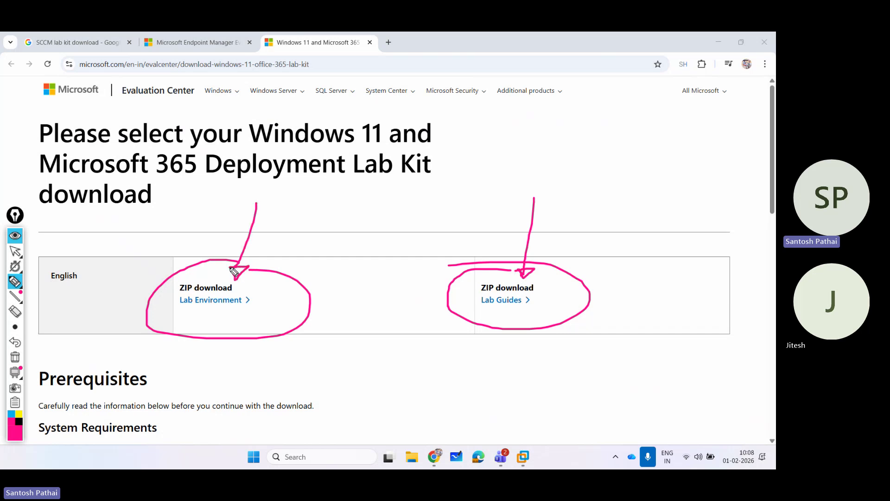
click(15, 357)
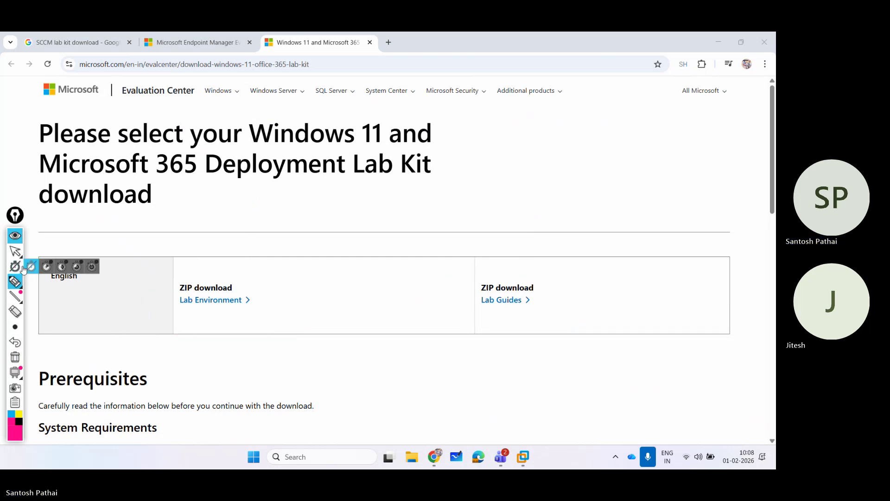
click(15, 251)
Scroll to Prerequisites and select the 16 GB memory requirement line.
scroll(179, 278, down, 5)
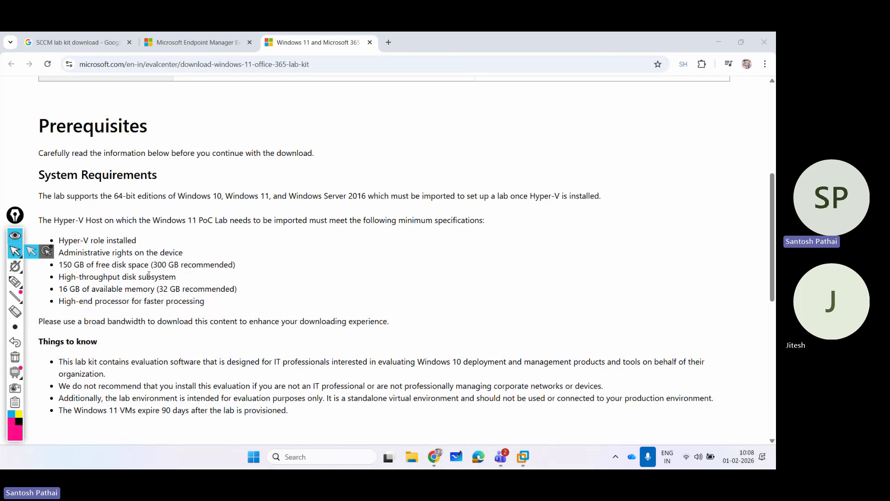
click(92, 293)
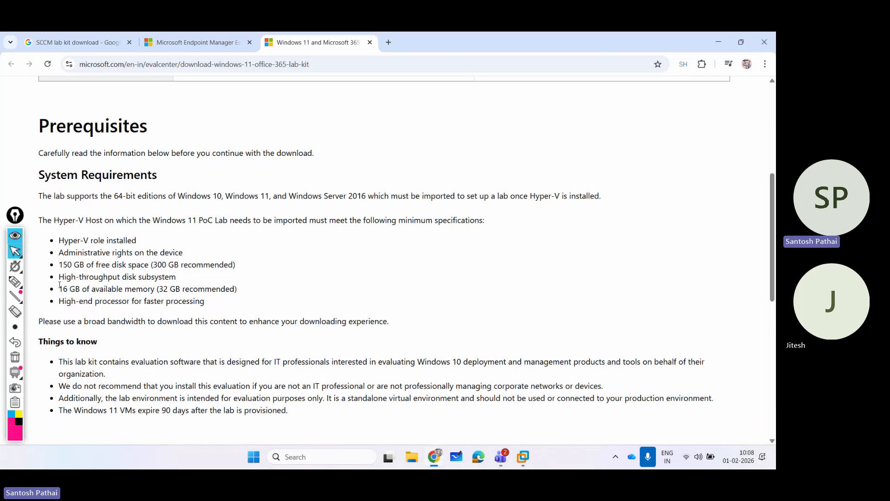
drag(59, 290, 238, 289)
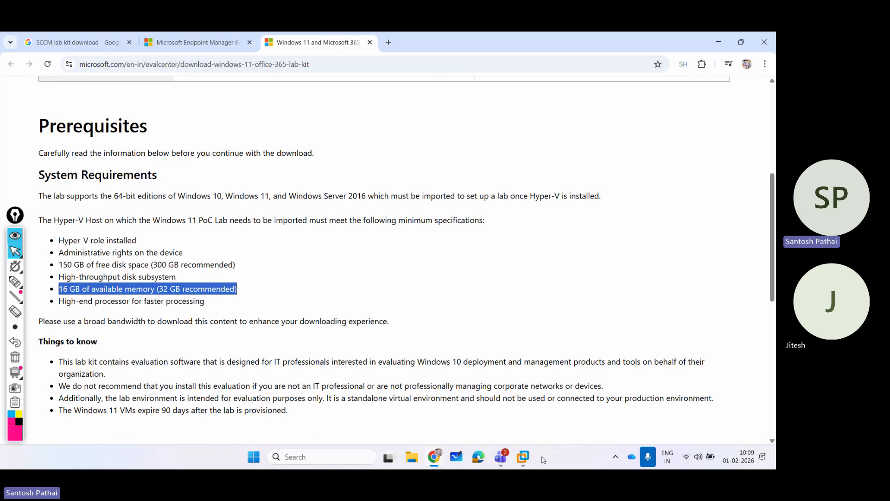
mouse_move(519, 465)
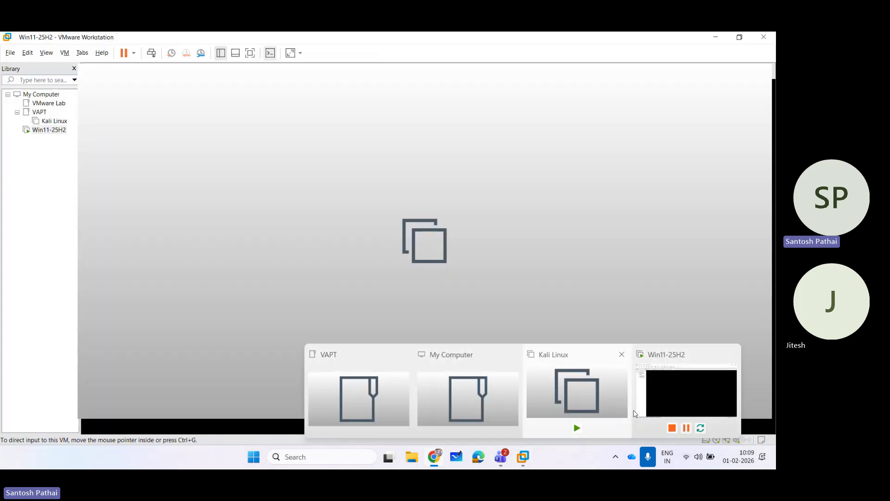
click(686, 392)
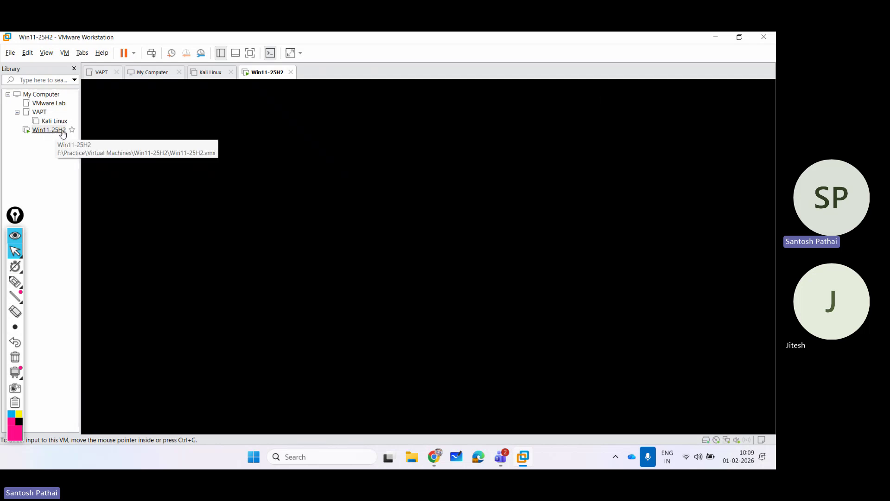
click(716, 38)
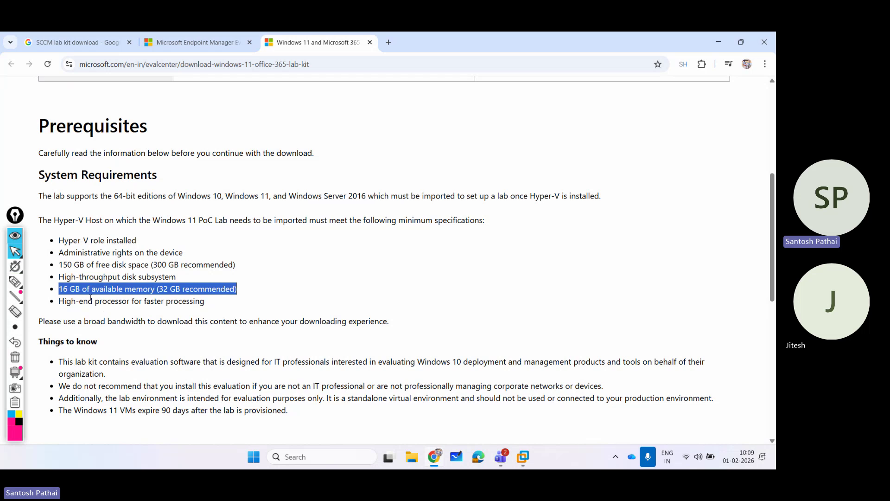
Highlight the memory, 150/300 GB disk, Hyper-V host, admin rights, disk and processor requirements.
click(78, 289)
drag(63, 287, 154, 289)
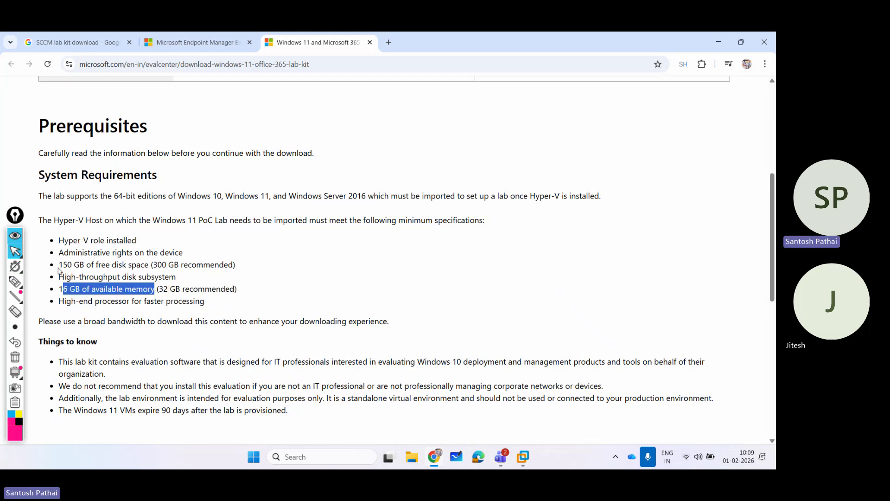
drag(60, 268, 149, 265)
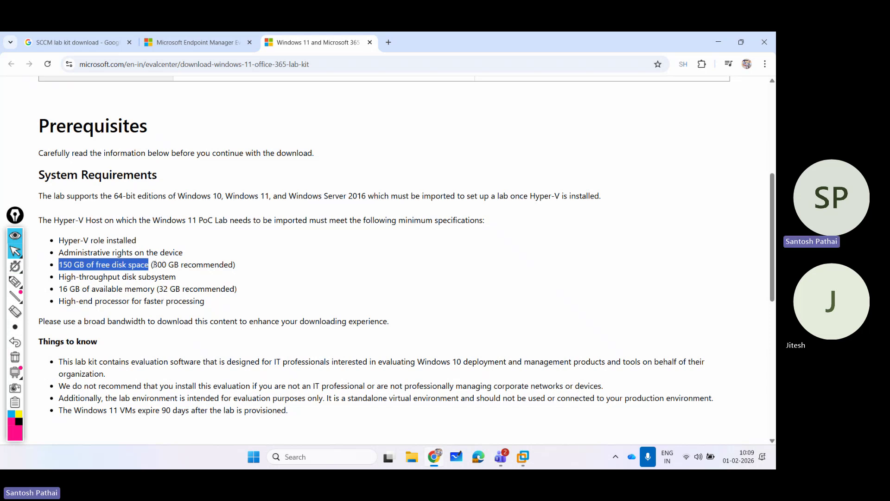
drag(153, 264, 235, 265)
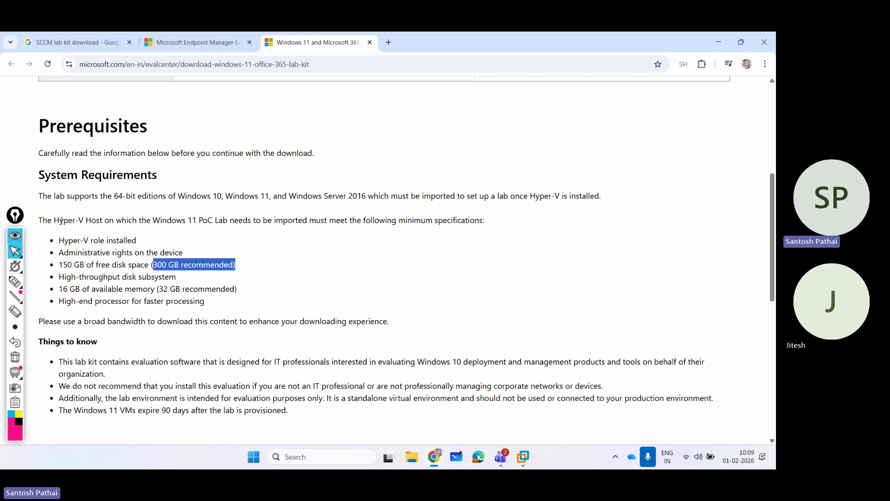
drag(60, 220, 200, 221)
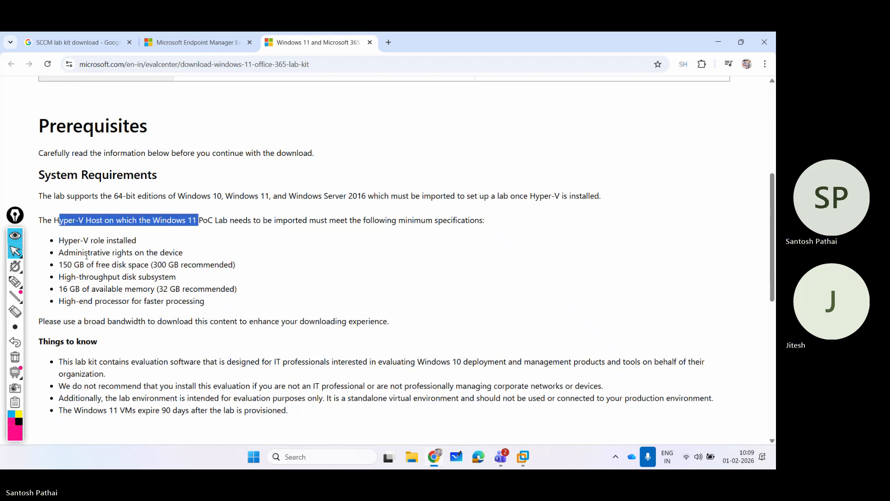
drag(78, 253, 148, 254)
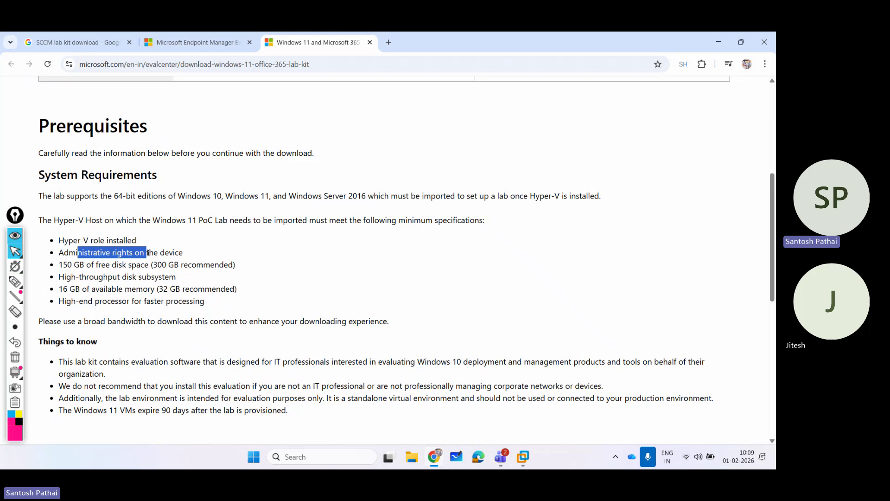
drag(66, 277, 176, 277)
click(176, 277)
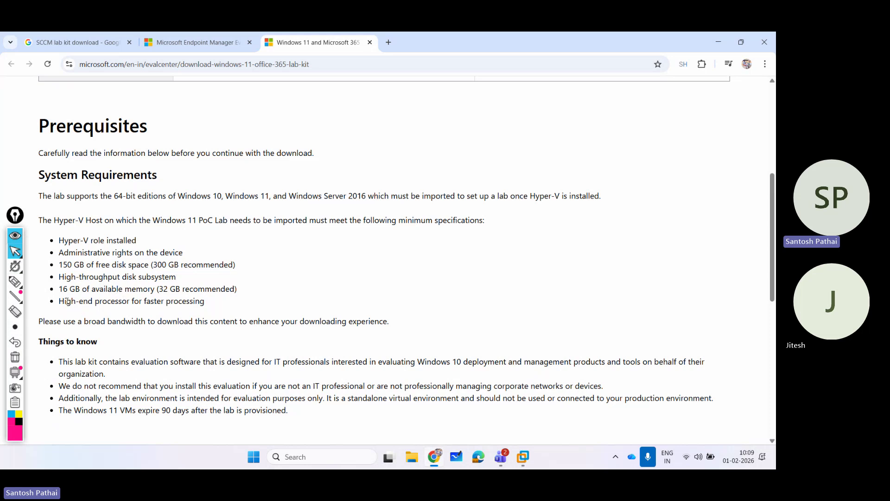
drag(67, 301, 205, 302)
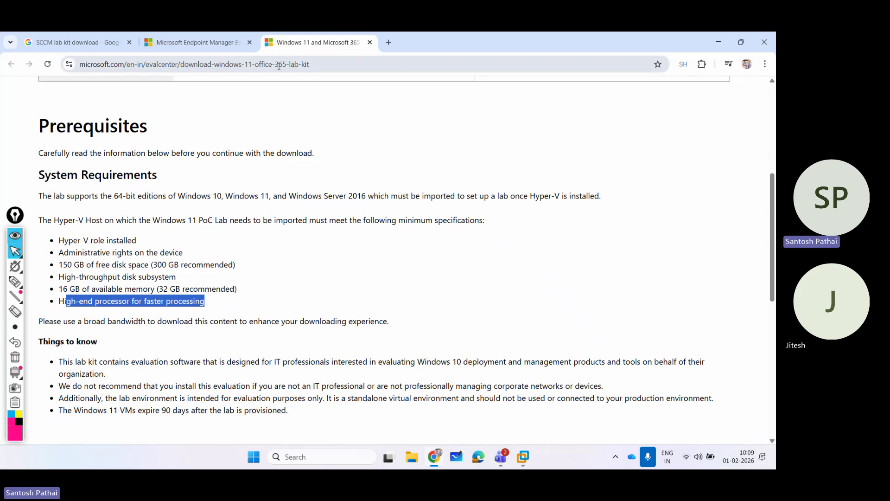
Scroll to the top and copy the page's web address.
scroll(294, 202, up, 5)
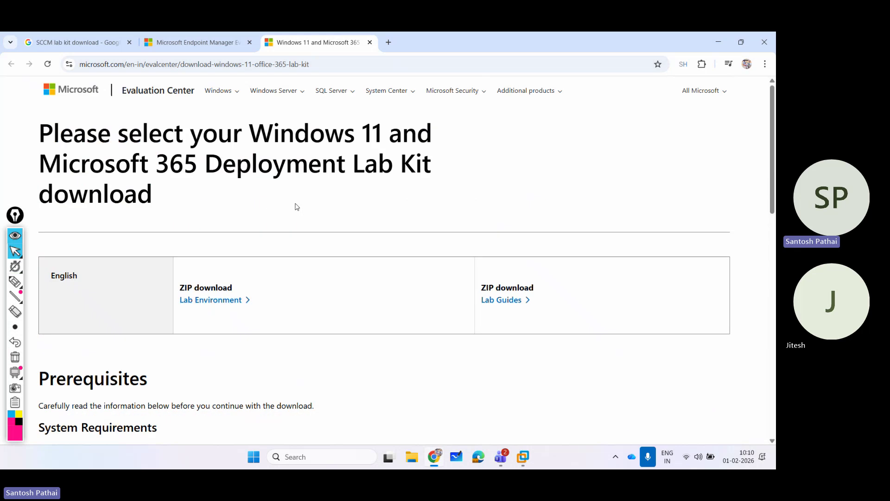
click(324, 64)
key(ctrl+c)
right_click(327, 65)
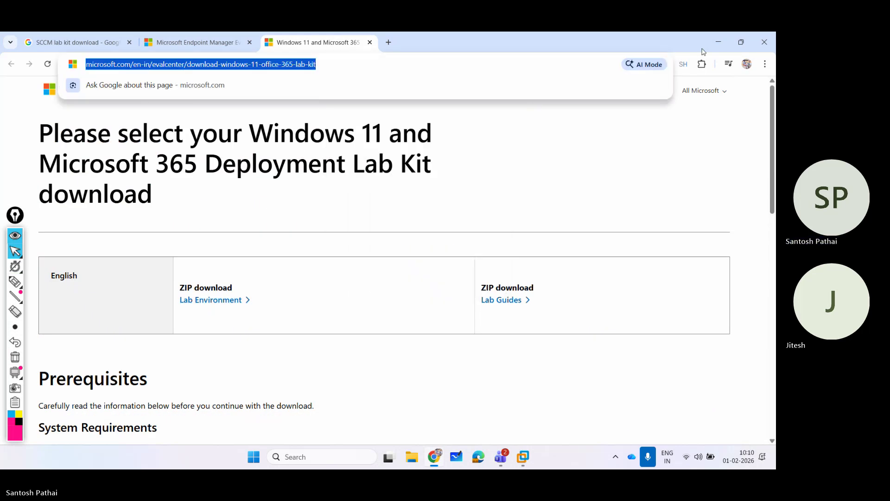
Paste and send the lab kit link in the Teams meeting chat, then return to Chrome.
click(718, 41)
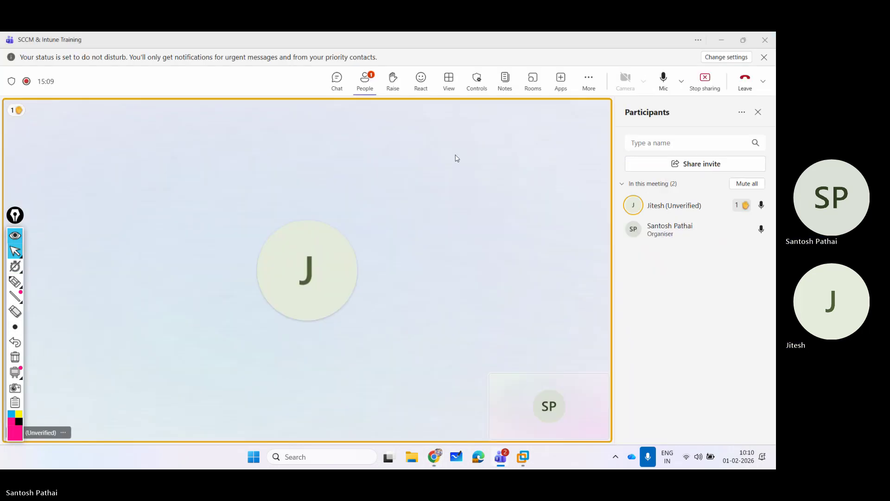
click(337, 82)
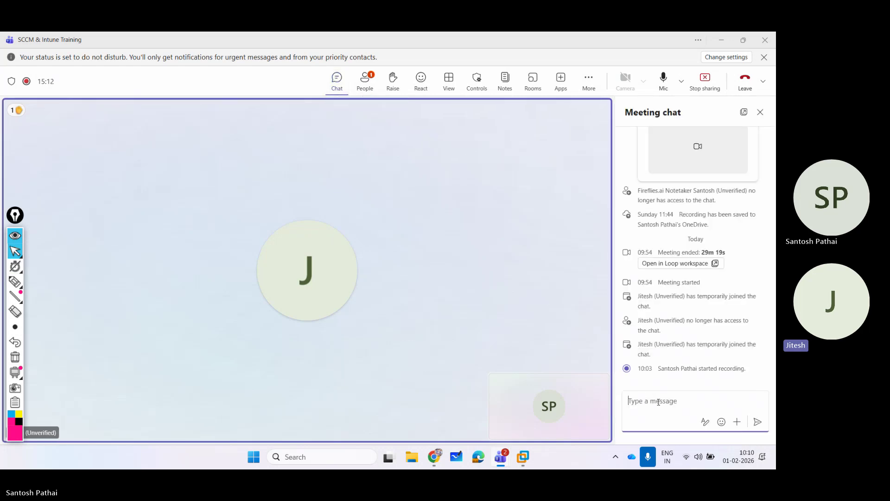
click(657, 399)
key(ctrl+v)
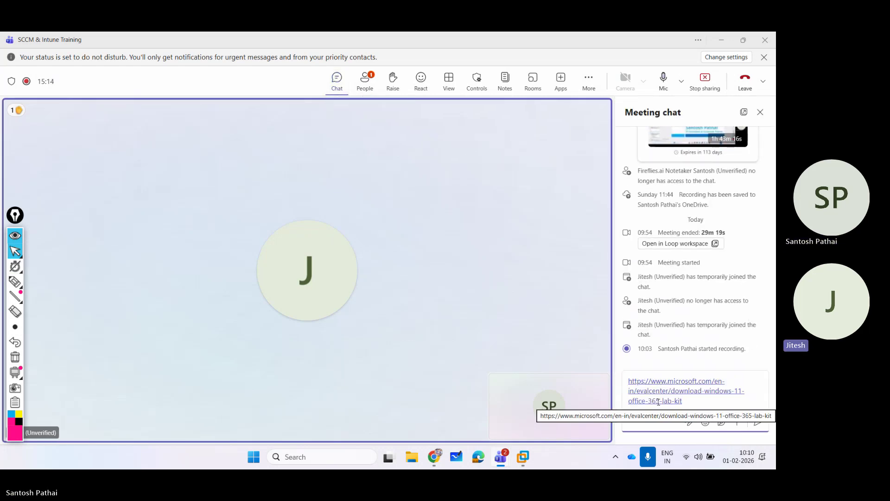
key(Return)
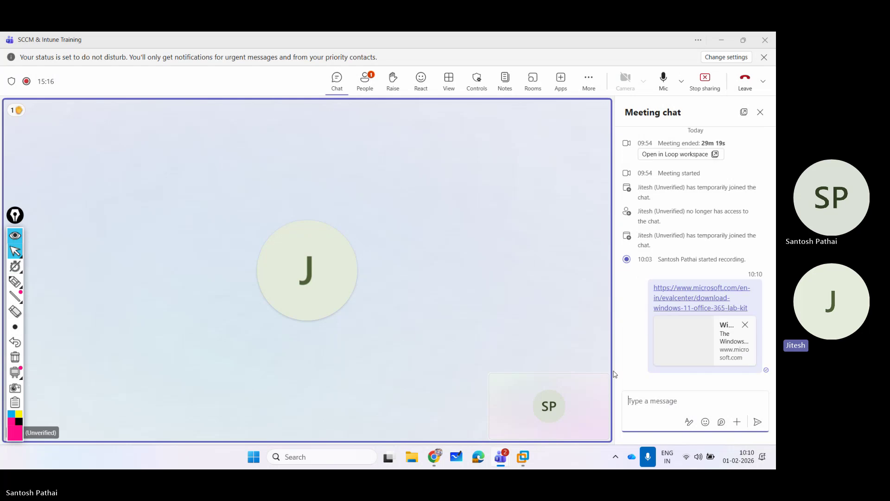
click(365, 79)
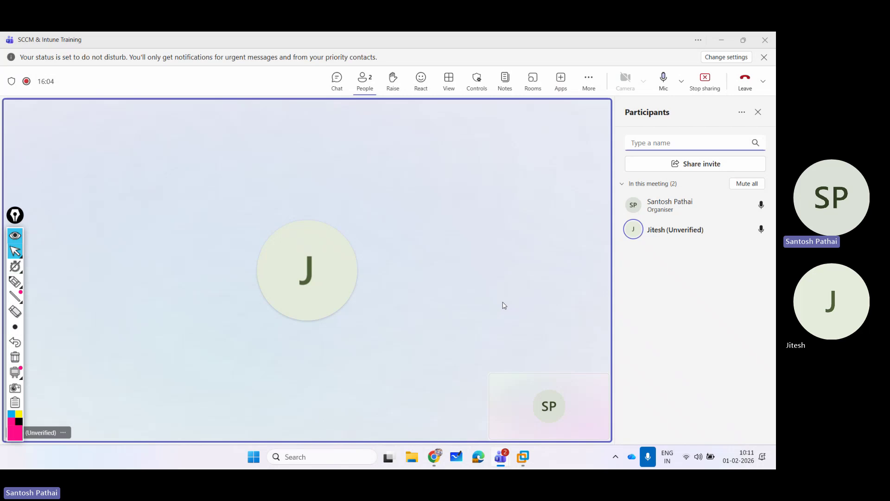
click(434, 457)
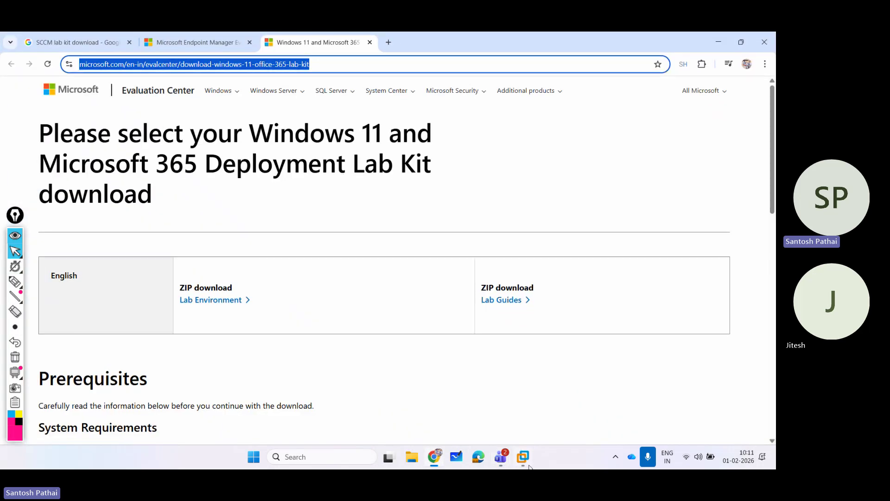
Bring the Win11-25H2 VM forward and minimize its Hyper-V Manager to show the bare guest desktop.
mouse_move(524, 459)
click(719, 399)
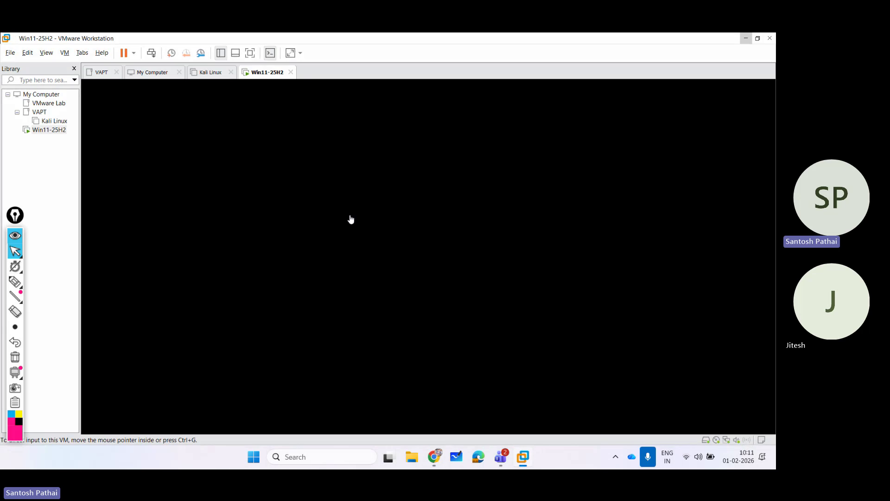
click(280, 212)
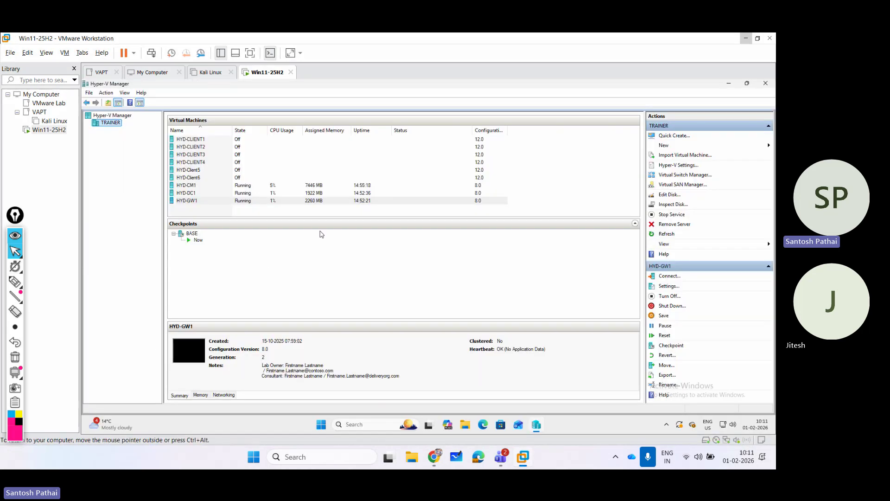
click(727, 83)
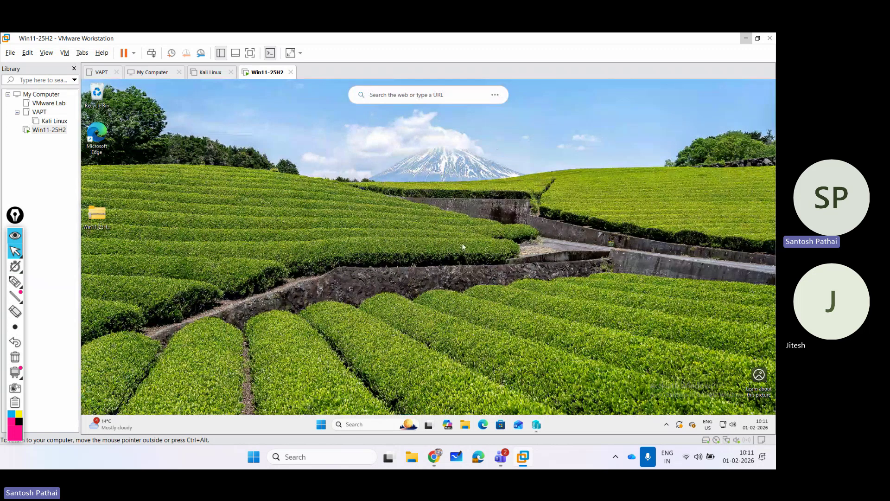
Open and close Windows Settings in the guest, dismissing the web search bar tip.
click(321, 424)
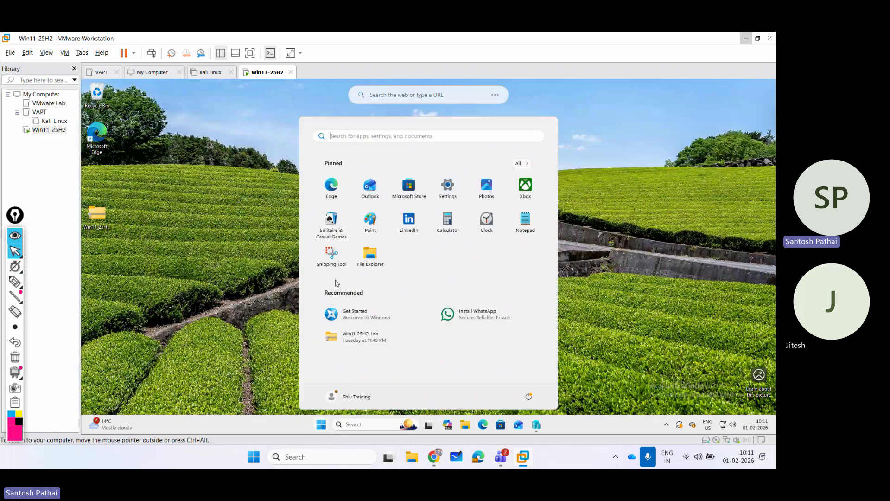
click(448, 186)
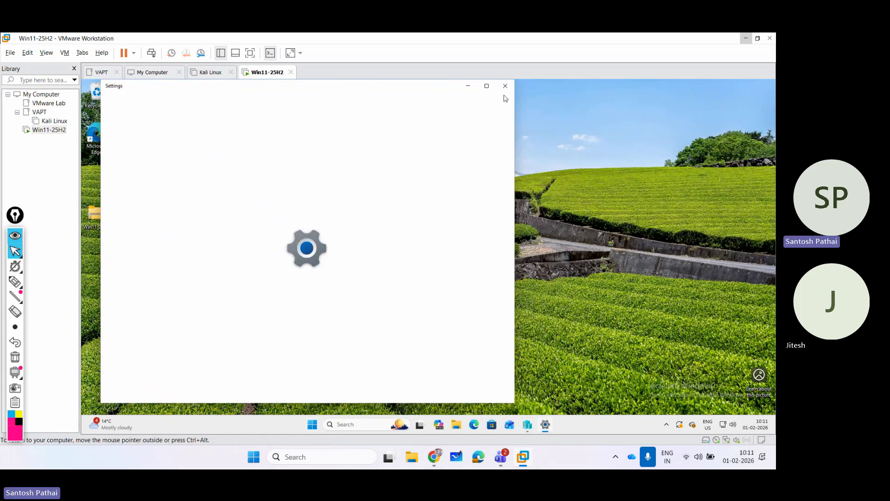
click(505, 87)
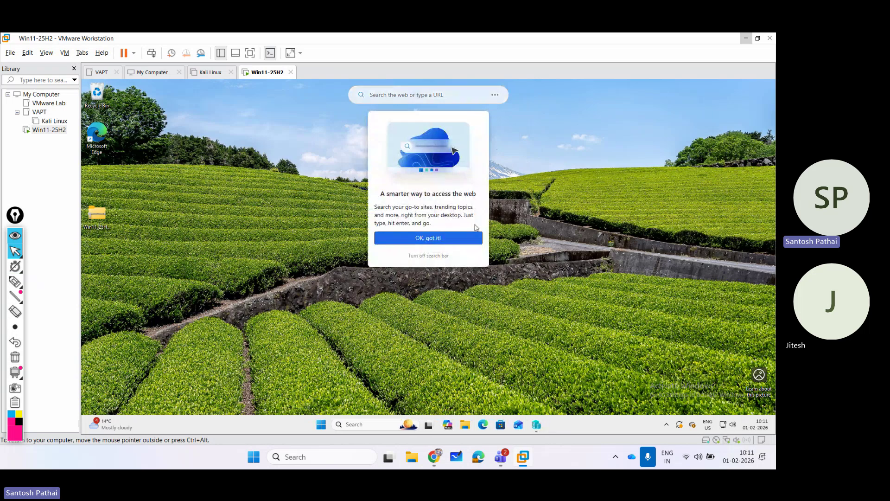
click(427, 244)
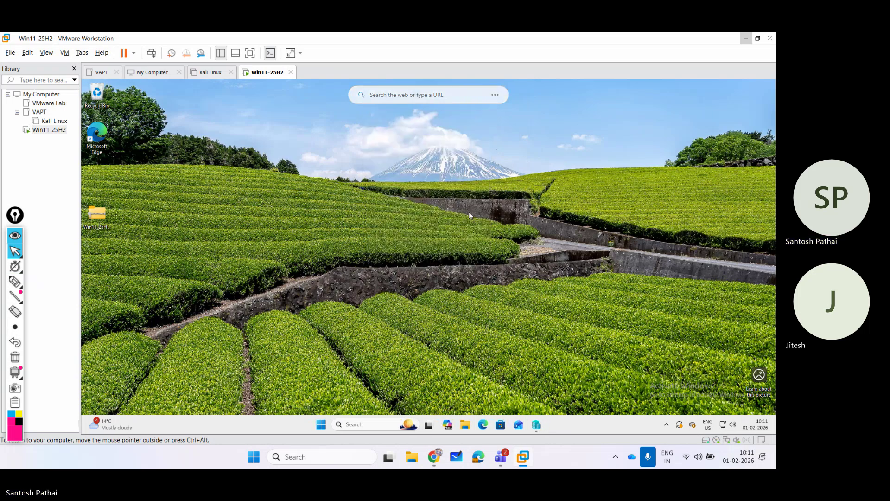
Launch Control Panel through Run with 'control' and switch the VM to full-screen view.
right_click(322, 424)
click(316, 377)
text(control)
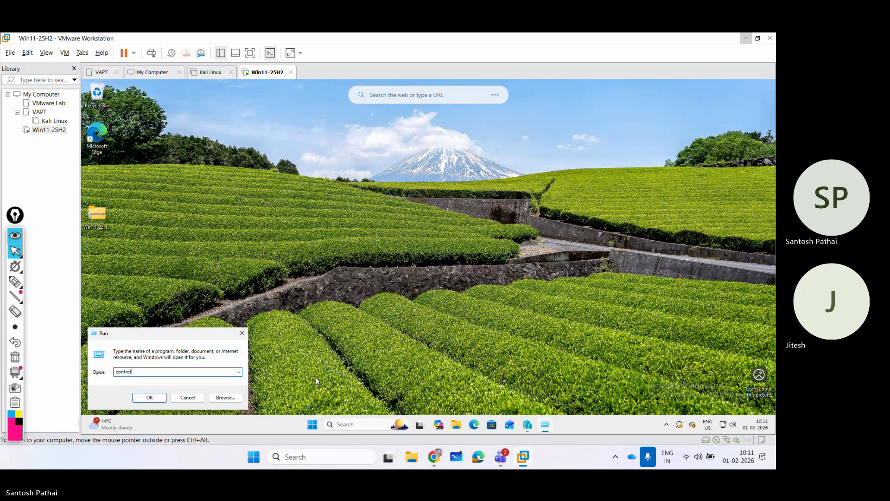
key(Return)
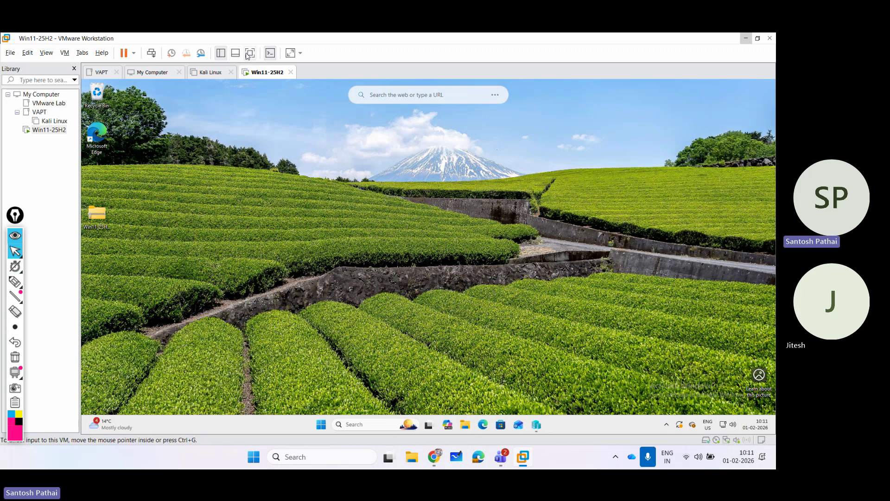
click(250, 52)
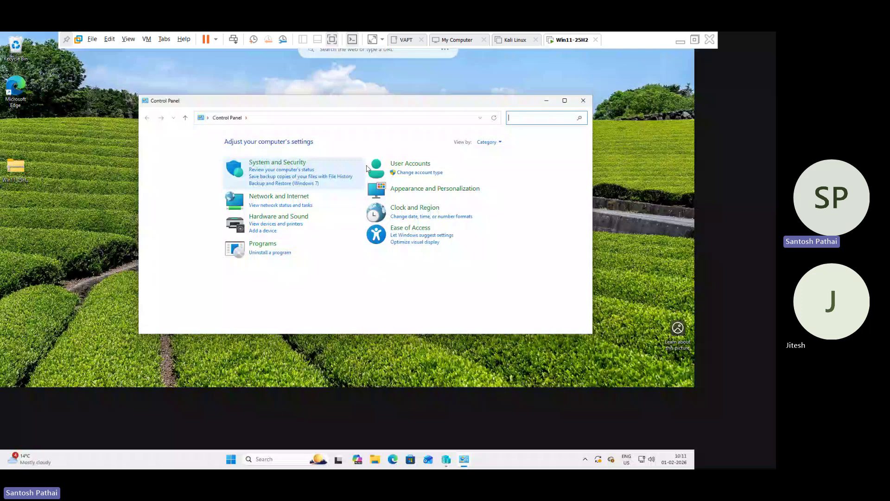
Check Hyper-V, its Management Tools and Platform in Programs' Windows Features, then cancel unchanged.
click(268, 246)
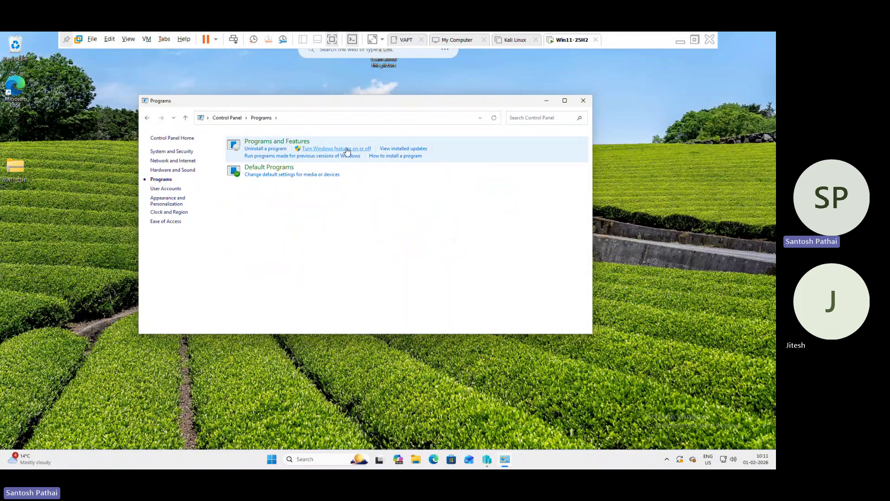
click(347, 149)
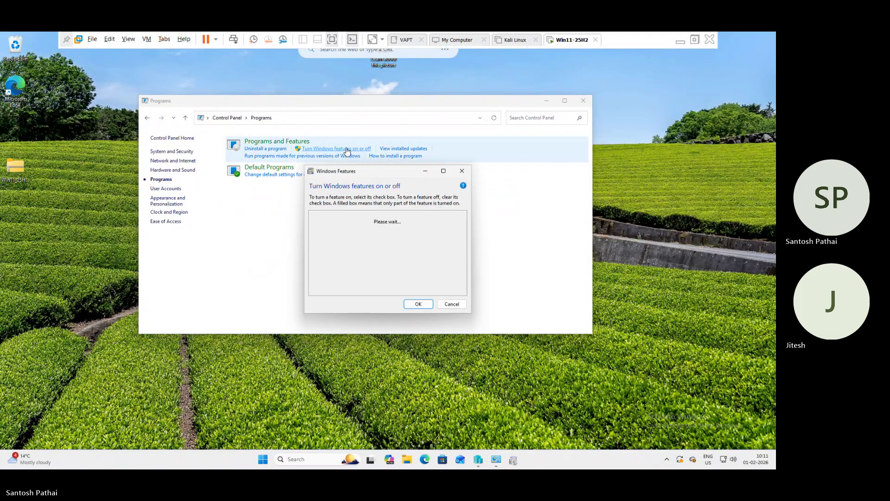
double_click(357, 180)
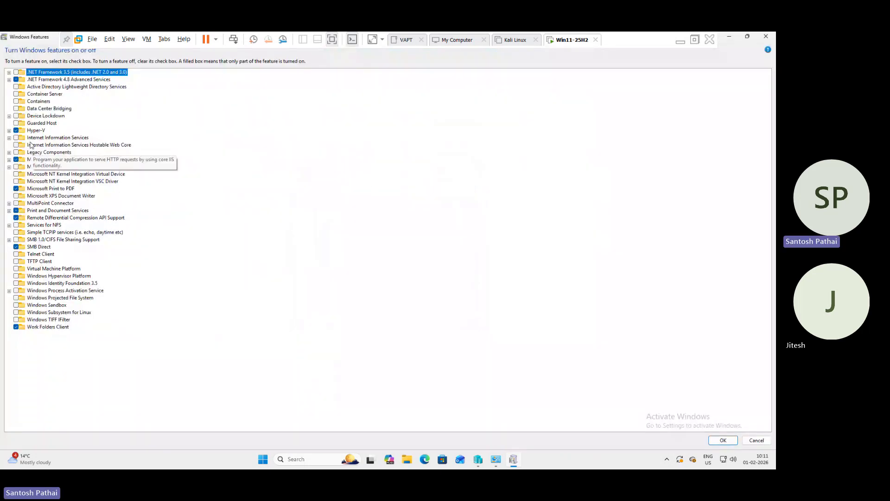
click(34, 131)
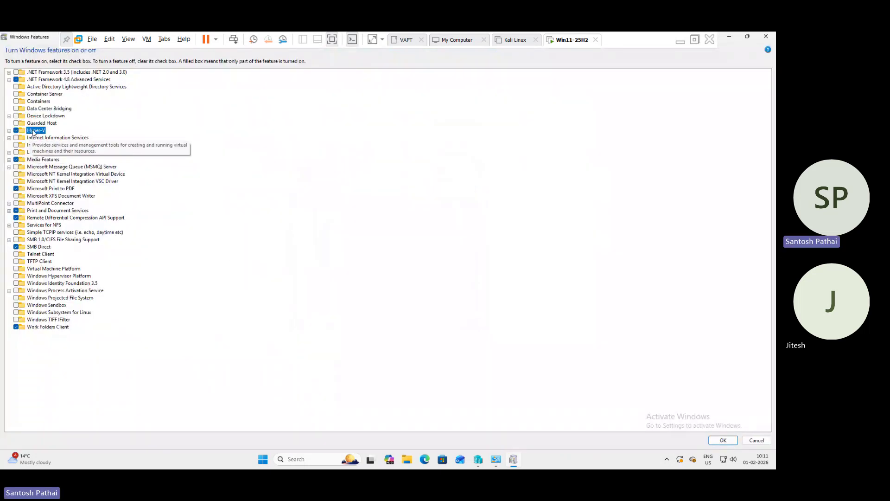
click(8, 131)
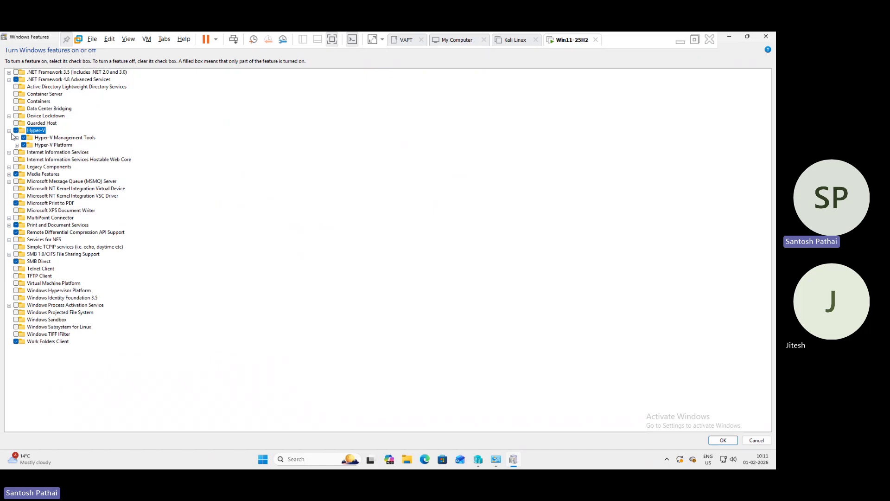
click(16, 137)
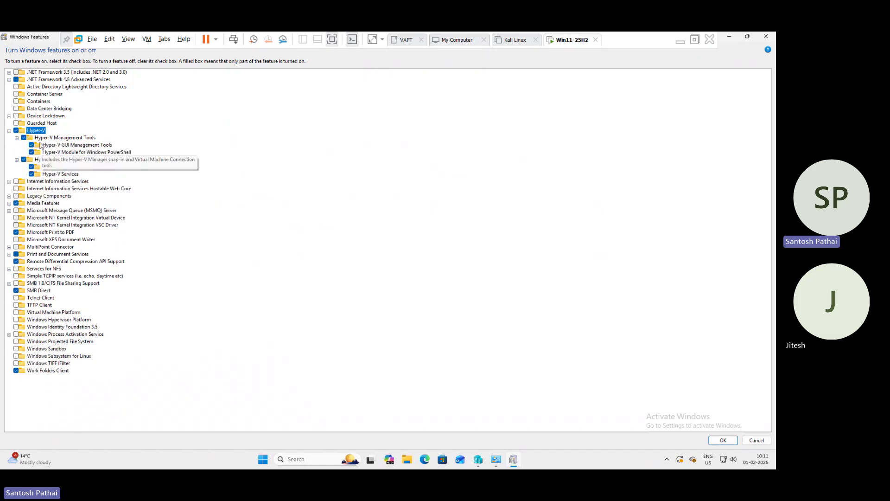
click(17, 160)
click(61, 139)
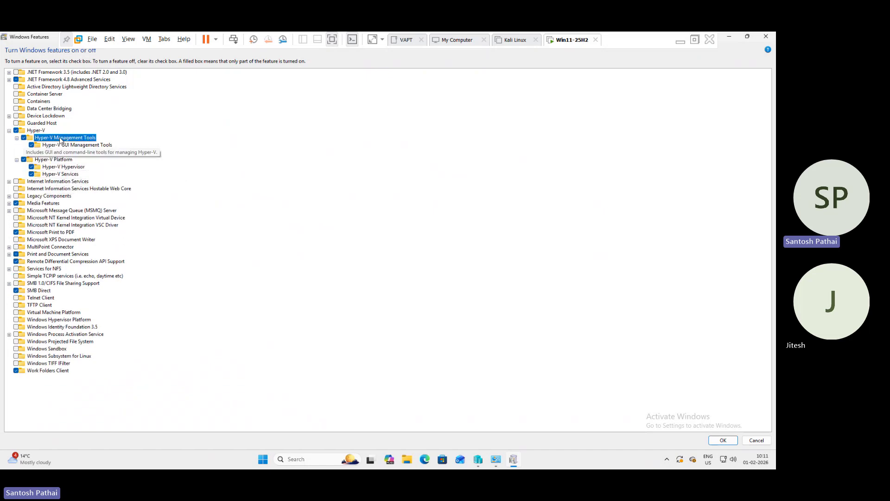
click(71, 160)
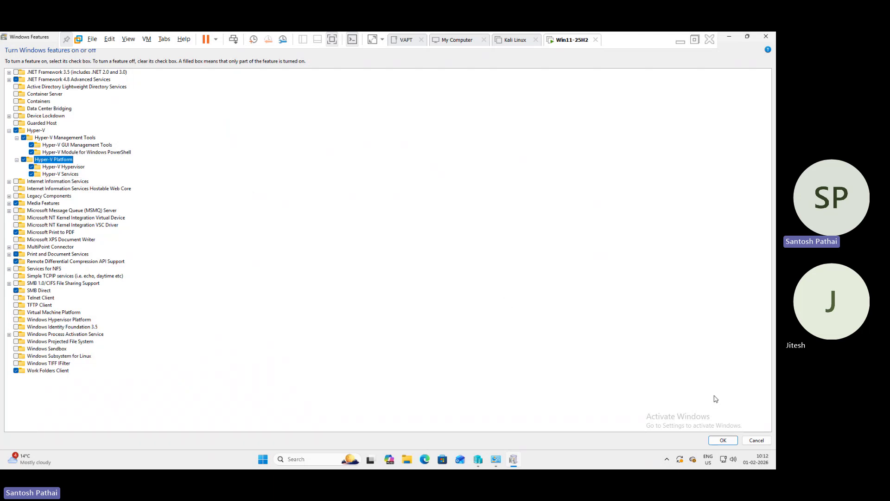
click(752, 441)
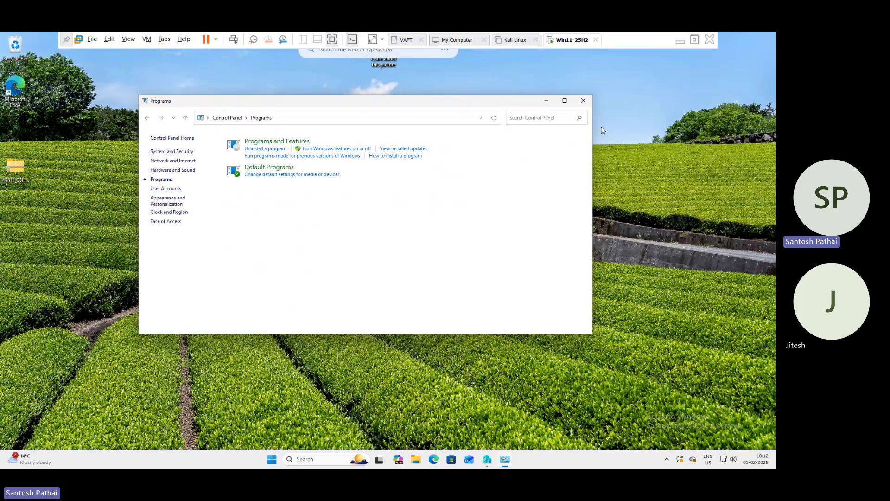
Close Control Panel and open the Win11Lab folder on New Volume (D:) in File Explorer.
click(584, 100)
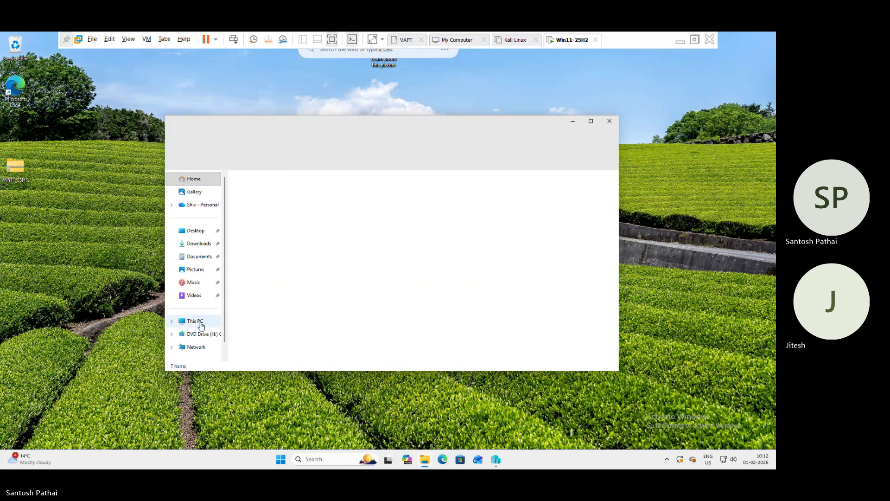
click(201, 325)
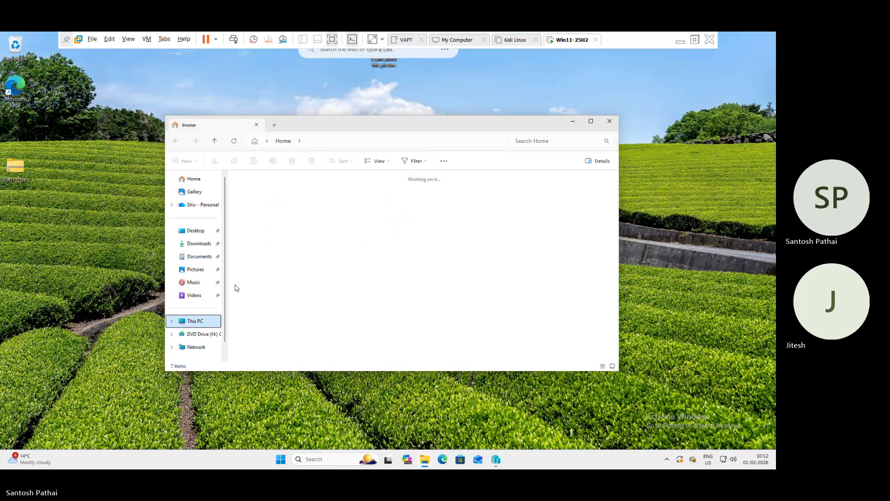
click(373, 190)
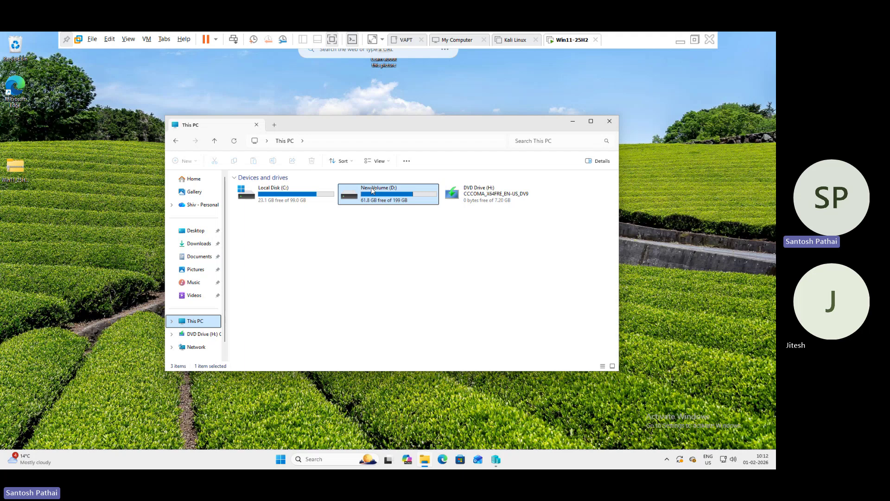
double_click(392, 199)
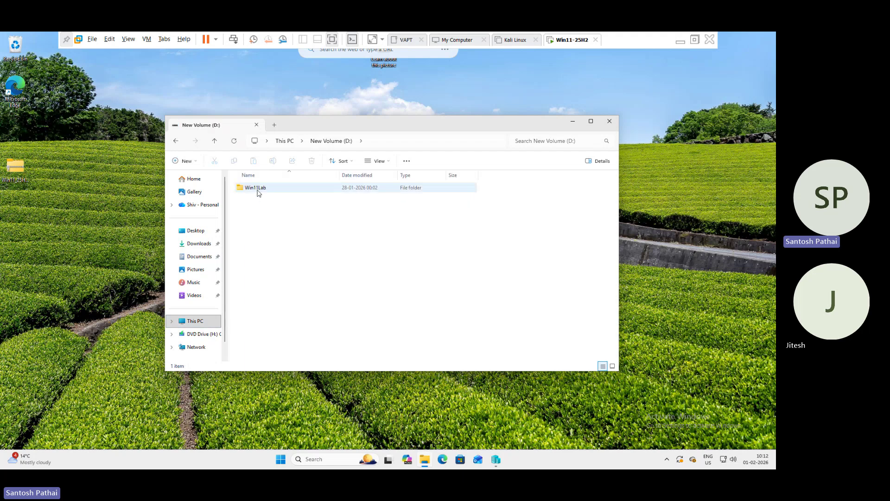
click(258, 192)
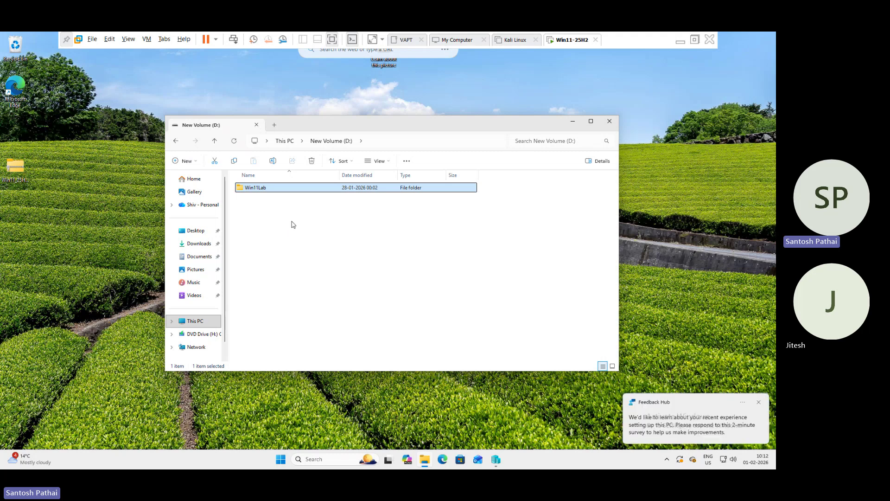
double_click(266, 191)
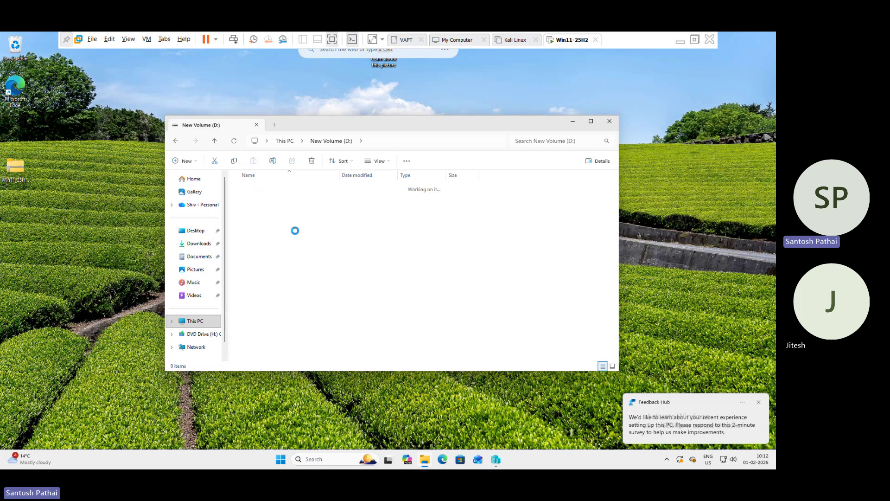
Select the setup application, go back up to New Volume (D:), and bring Hyper-V Manager forward.
scroll(323, 227, down, 1)
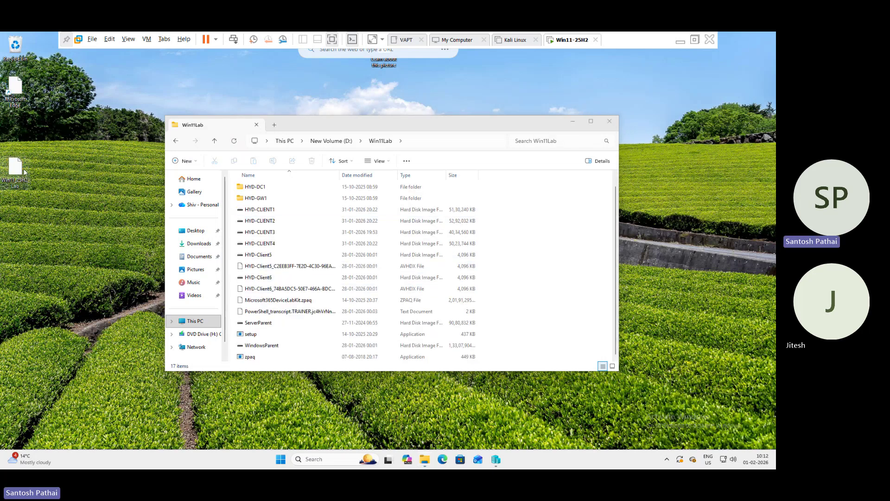
drag(18, 173, 49, 169)
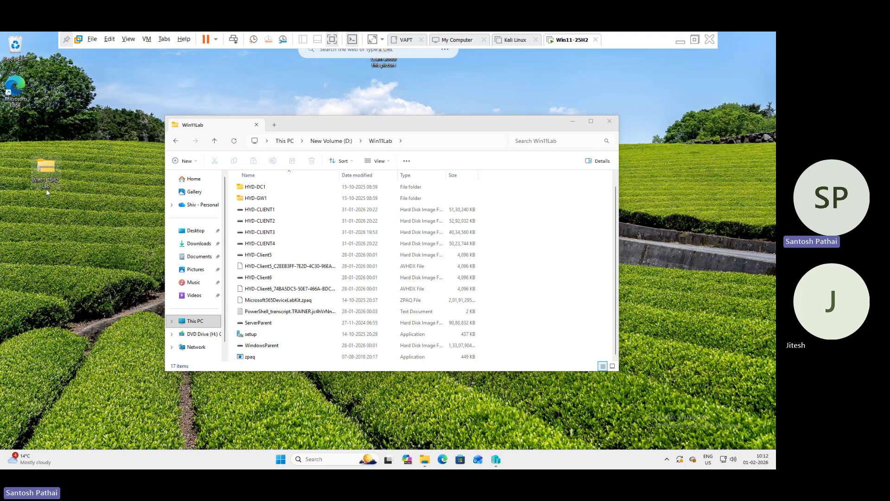
scroll(262, 275, up, 1)
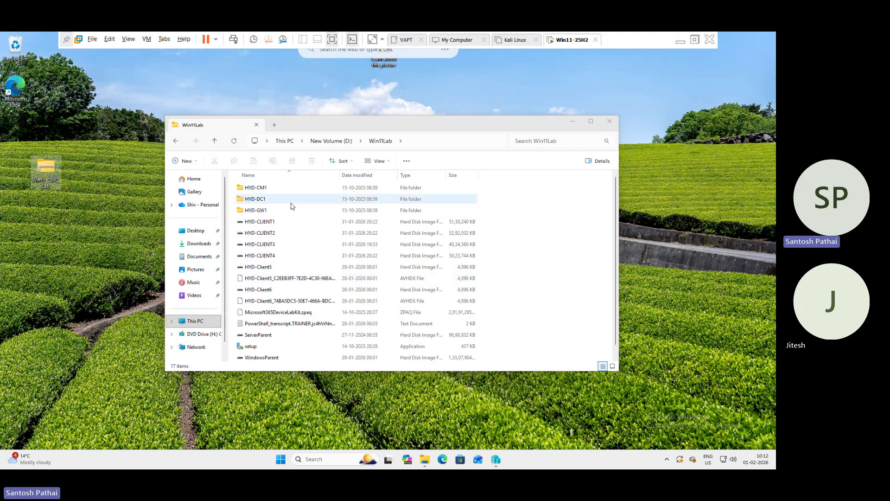
scroll(284, 301, down, 1)
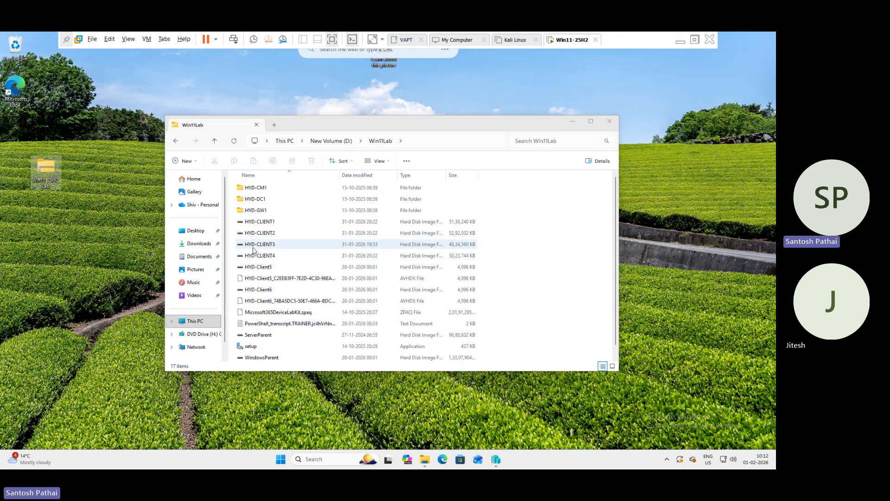
click(264, 337)
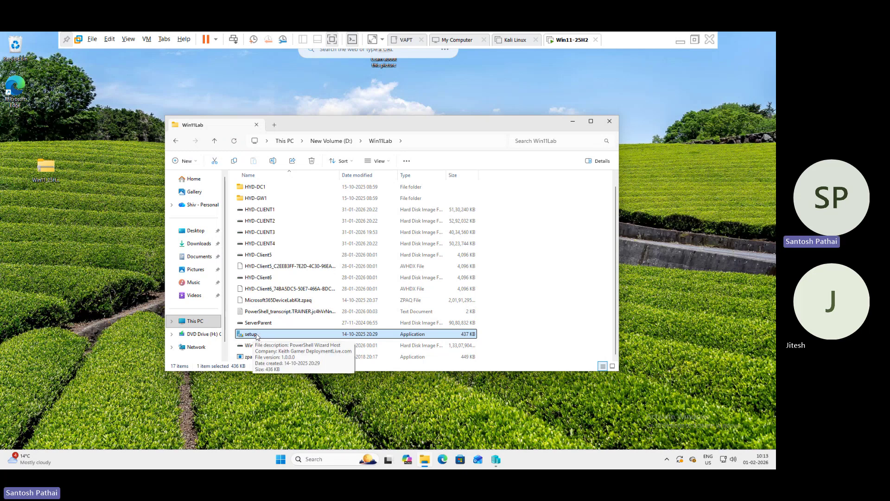
scroll(260, 320, up, 1)
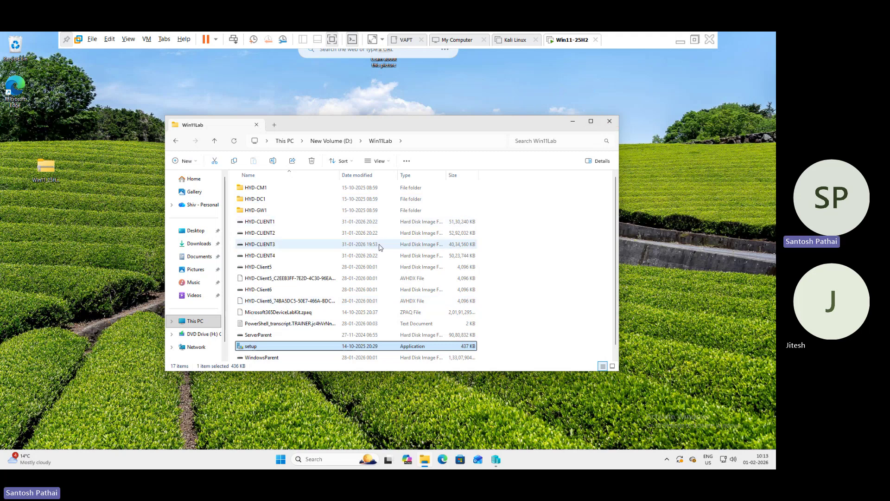
click(214, 140)
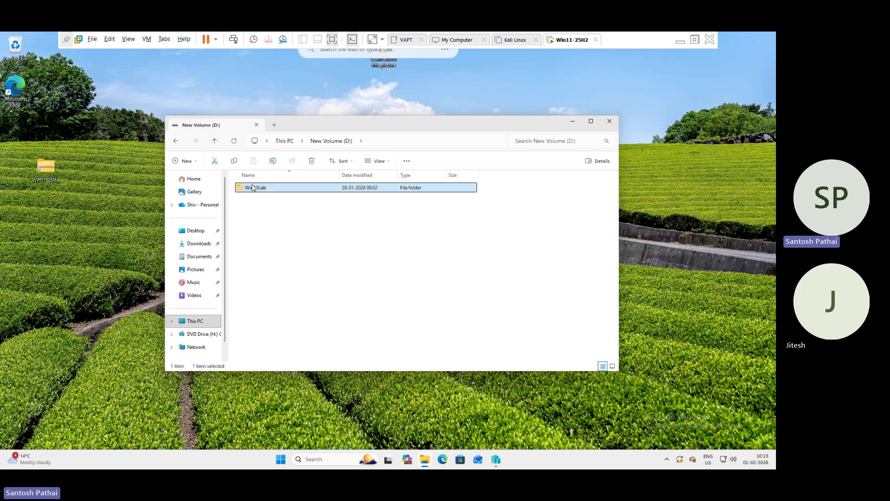
click(496, 459)
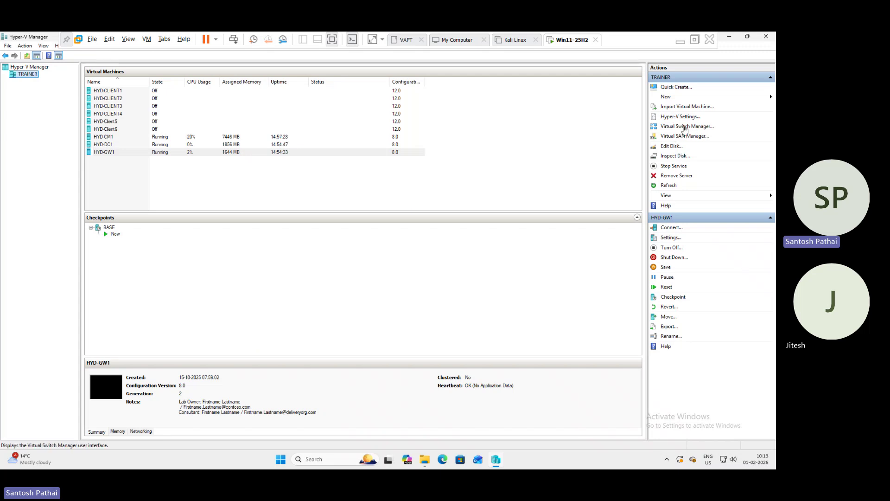
Inspect the External switch's name and connection type, cancel Virtual Switch Manager, and minimize Hyper-V Manager.
click(683, 126)
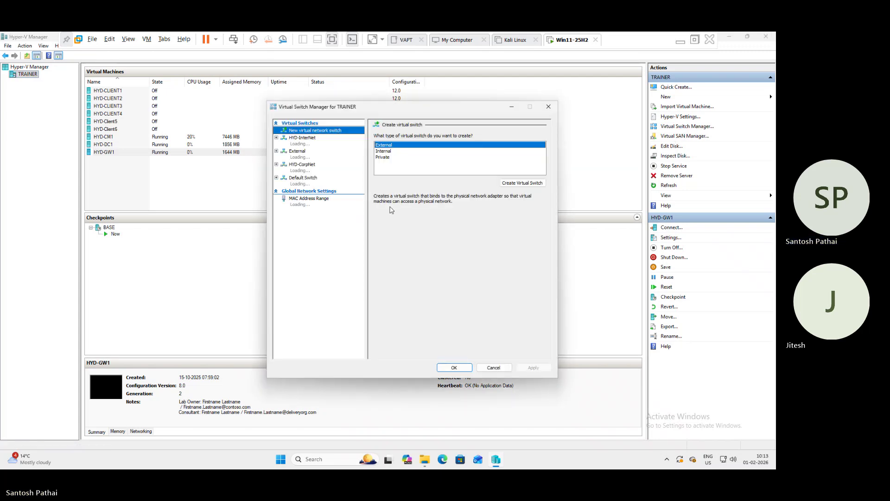
click(301, 155)
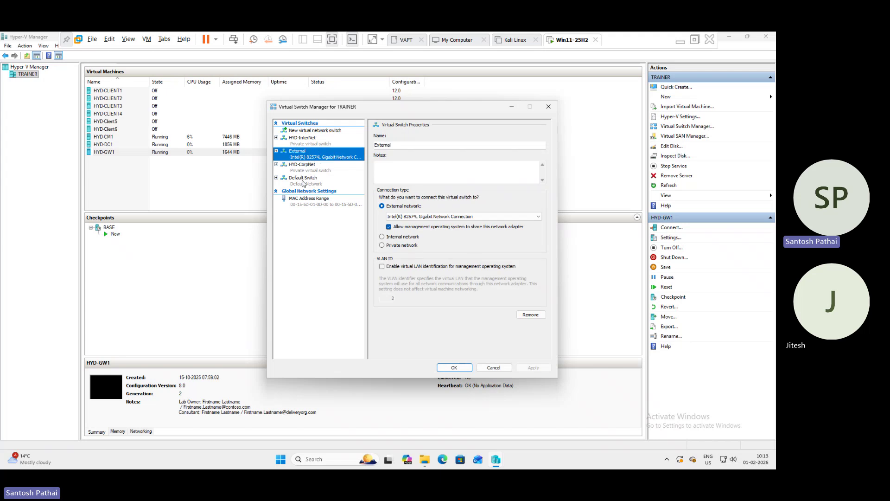
double_click(397, 145)
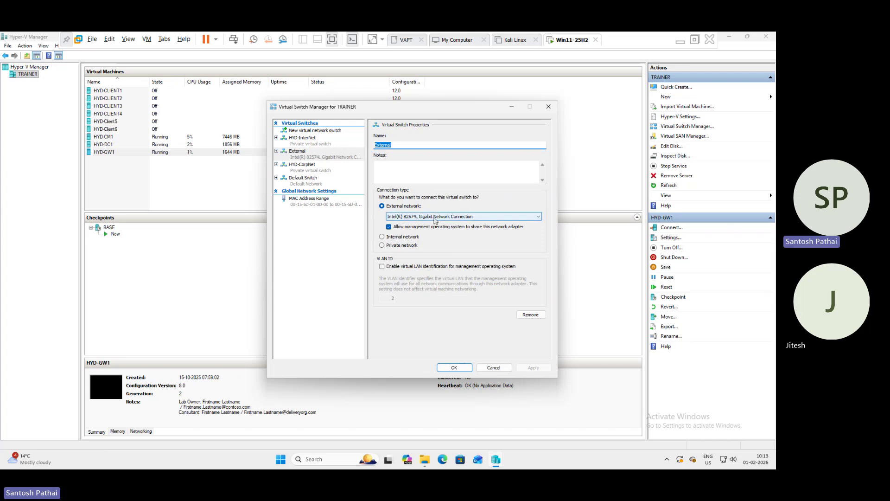
click(491, 368)
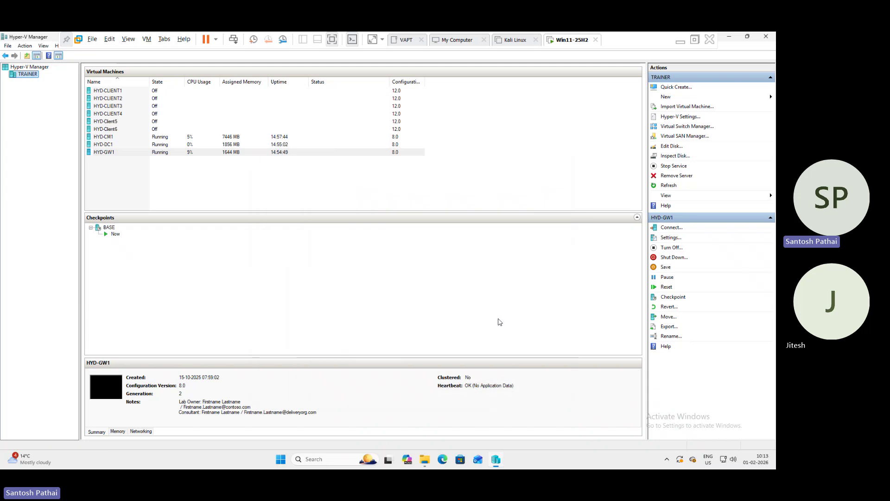
click(731, 37)
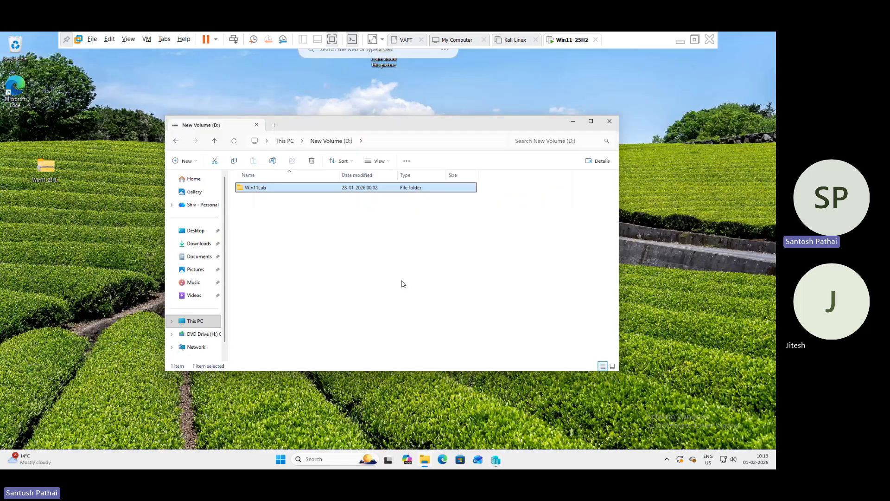
Open Win11Lab, select Microsoft365DeviceLabKit.zpaq, setup and zpaq, then select setup alone.
click(244, 188)
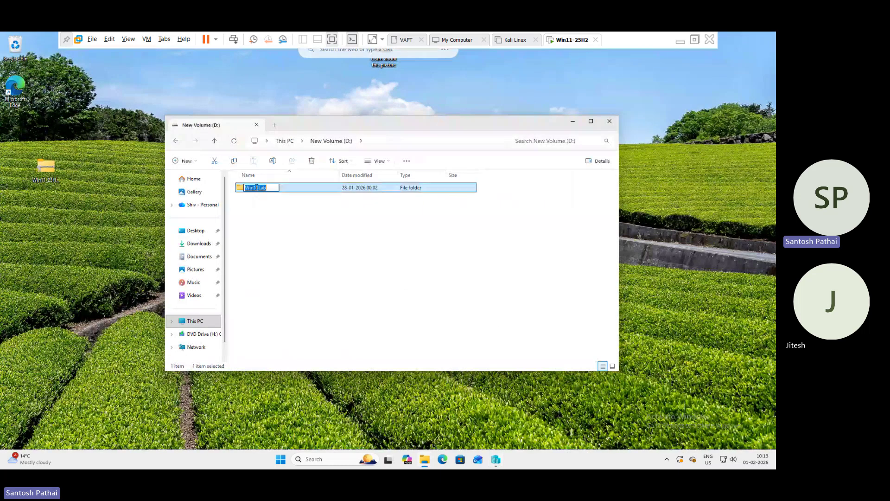
double_click(244, 191)
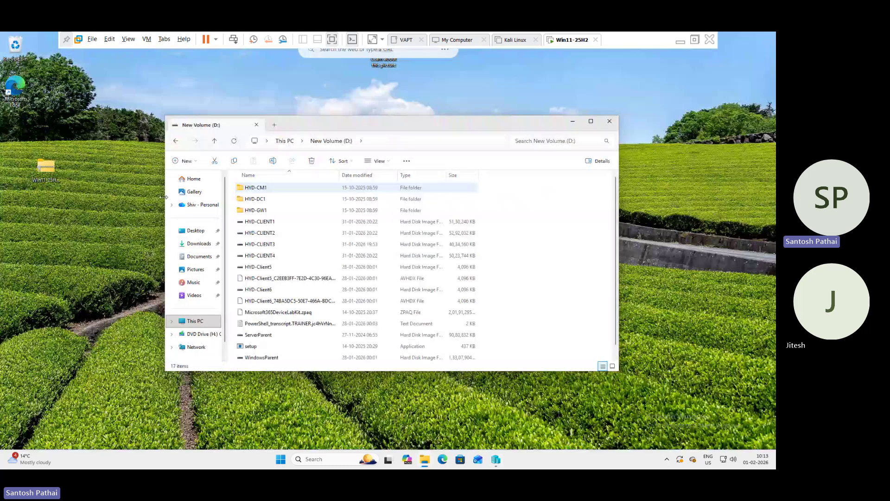
scroll(297, 308, down, 1)
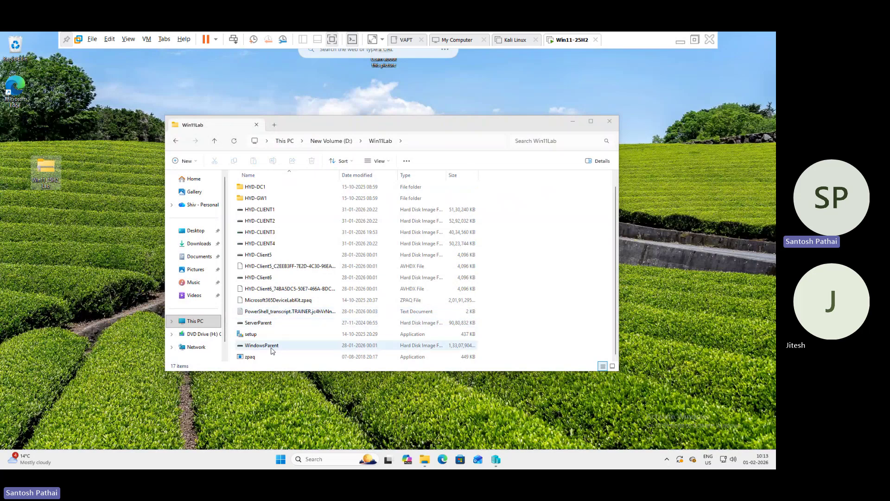
click(298, 304)
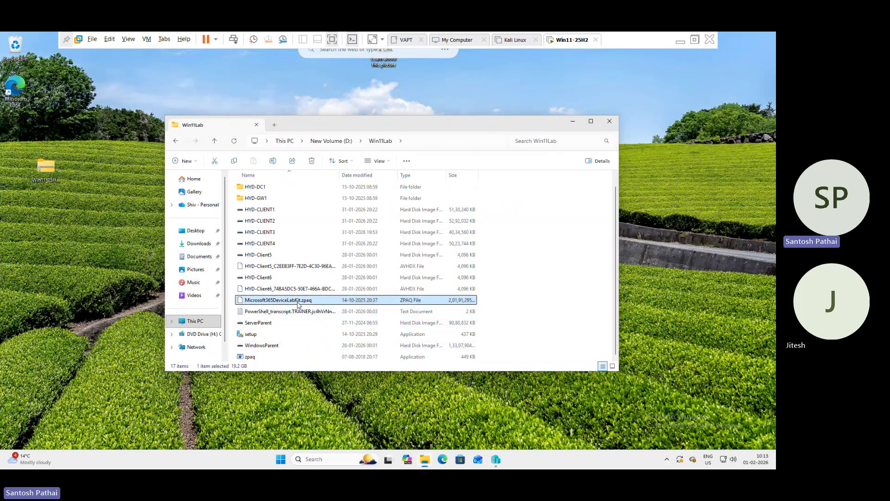
ctrl+click(258, 335)
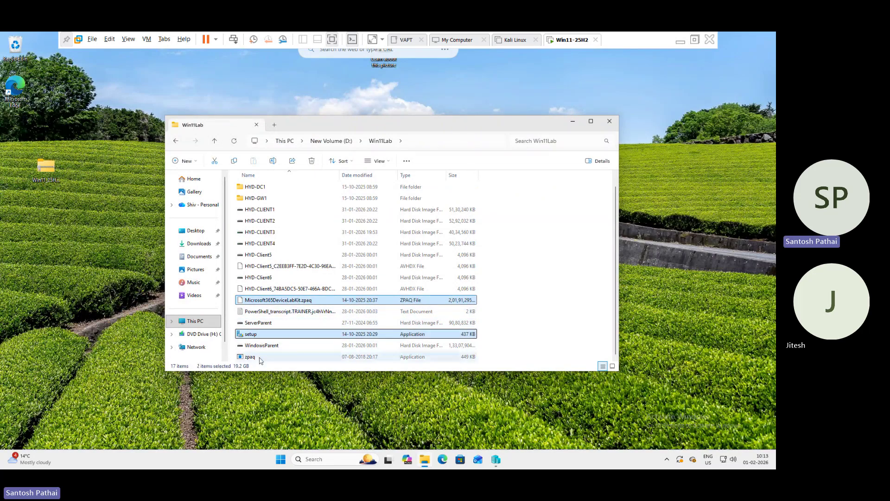
ctrl+click(258, 358)
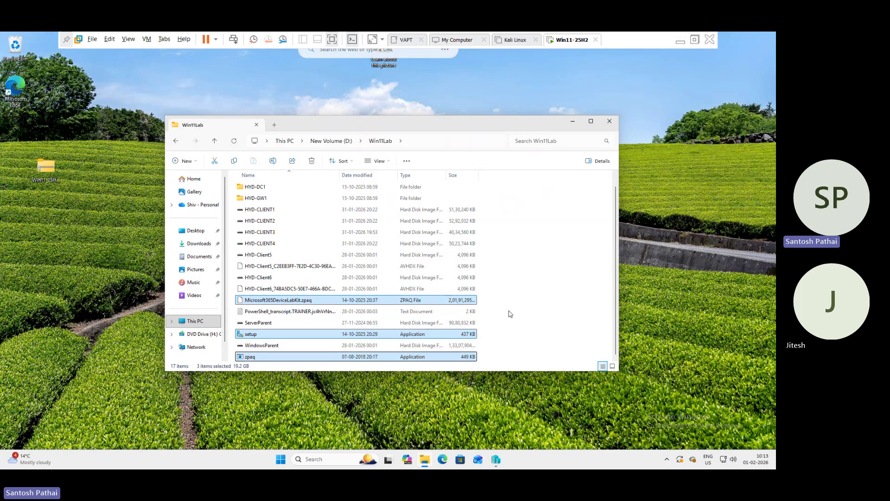
click(501, 310)
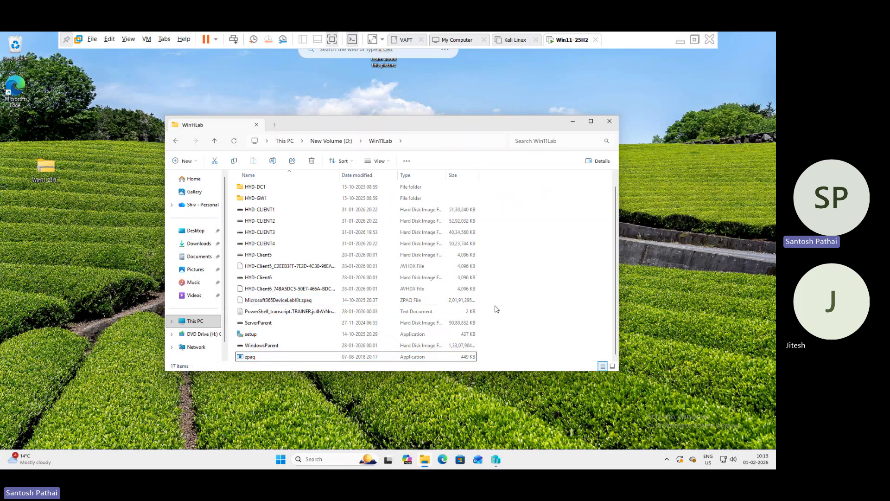
click(256, 337)
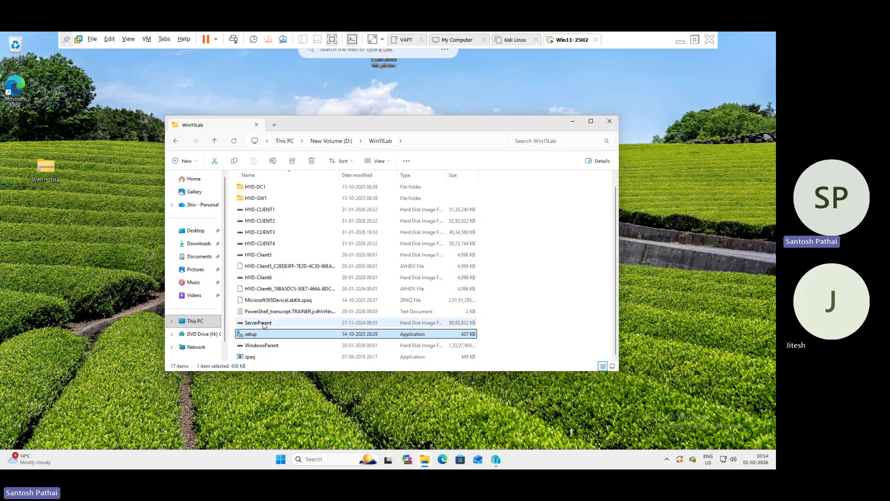
Close File Explorer, restore Hyper-V Manager and select the HYD-CM1 virtual machine.
click(609, 121)
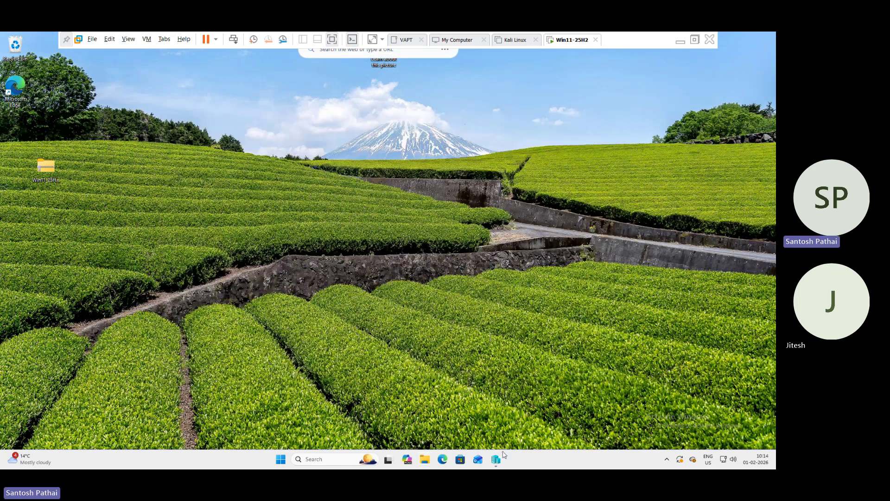
click(495, 459)
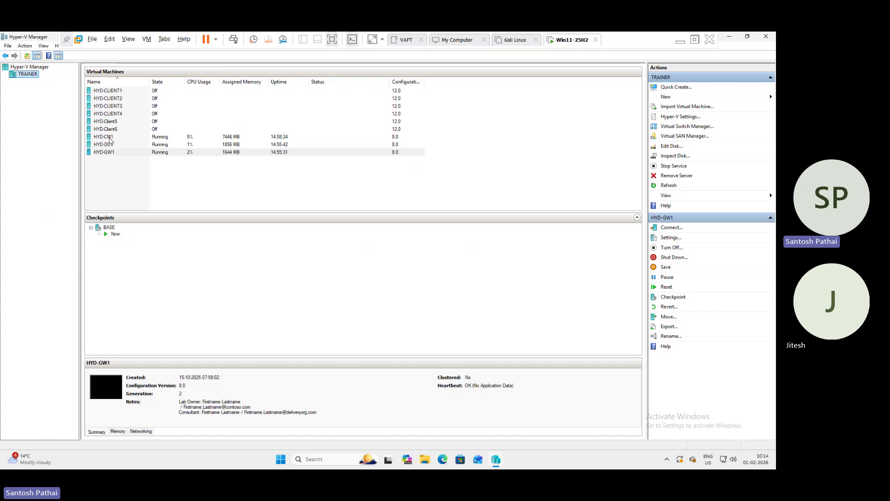
click(111, 139)
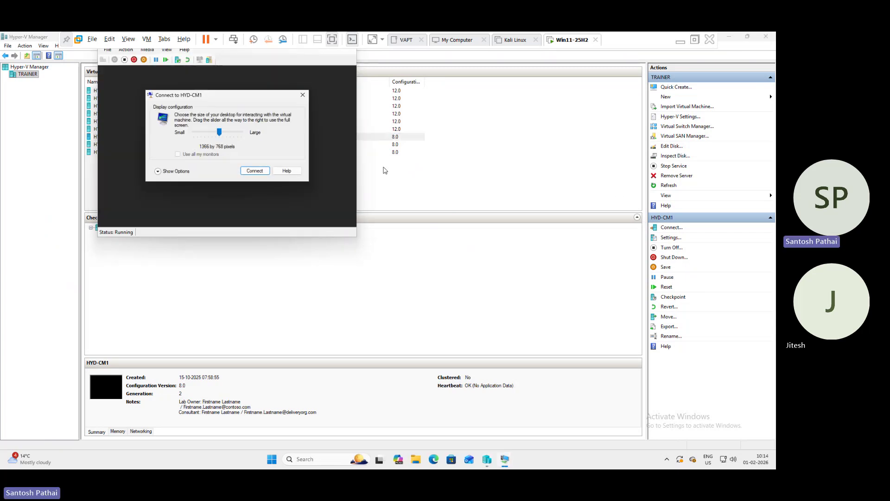
Connect to HYD-CM1 at 1366 by 768 and sign in with the account password.
click(255, 170)
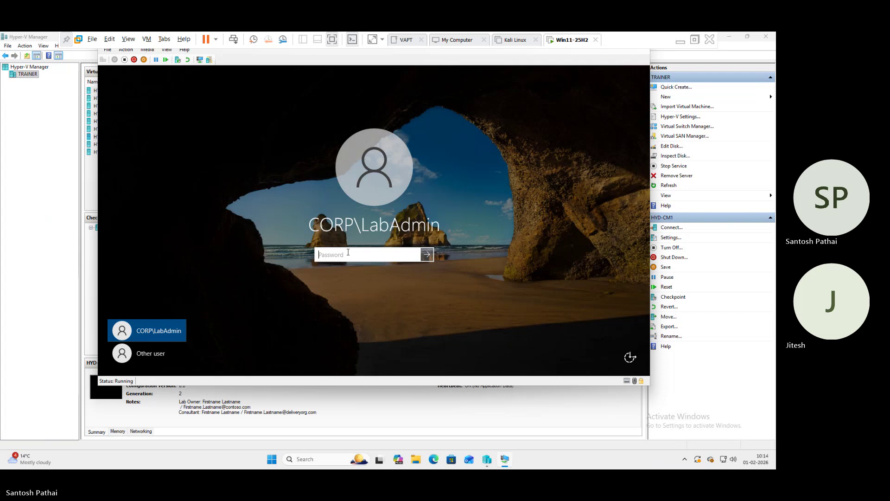
text(••••••)
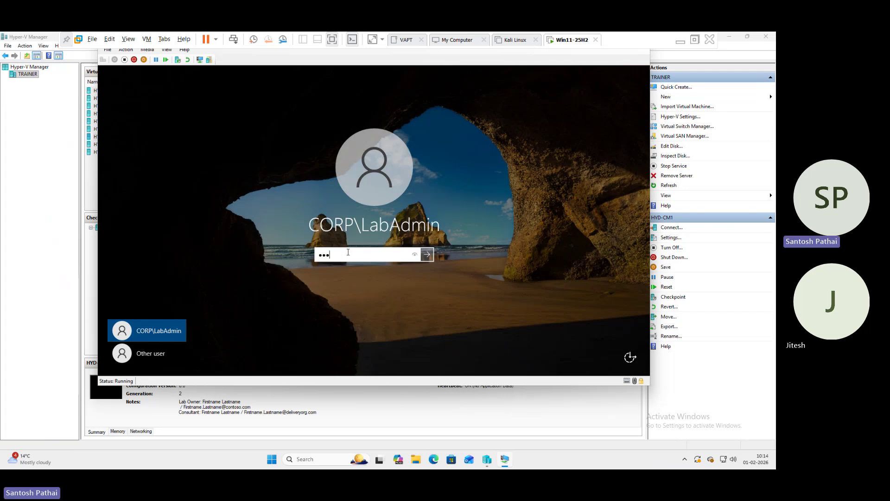
text(••)
key(Return)
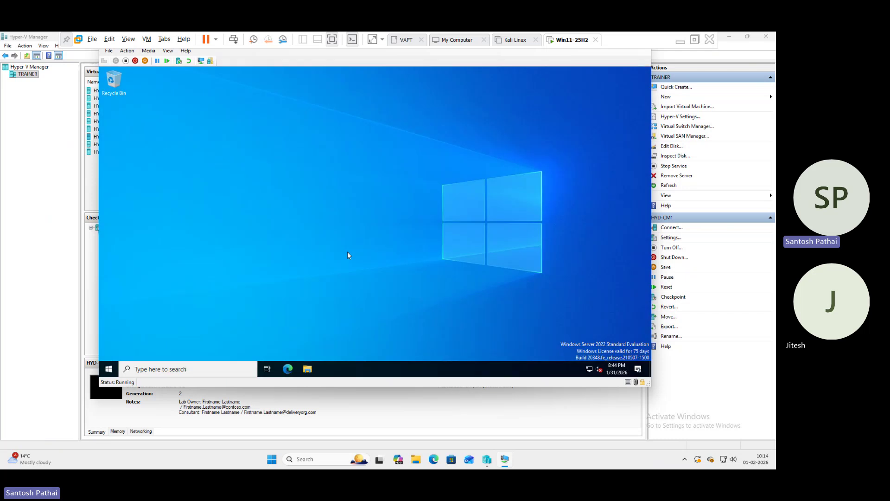
Refresh the HYD-CM1 desktop, switch to full console view, and reposition the VM window.
right_click(388, 188)
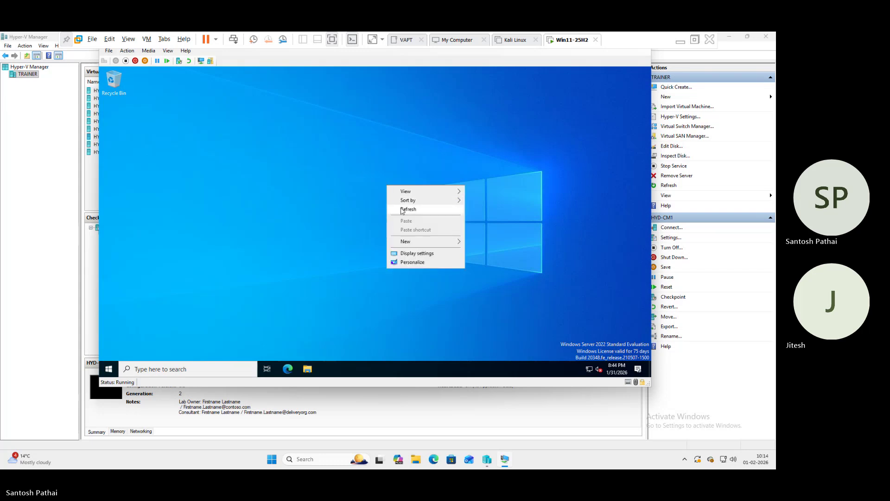
click(617, 90)
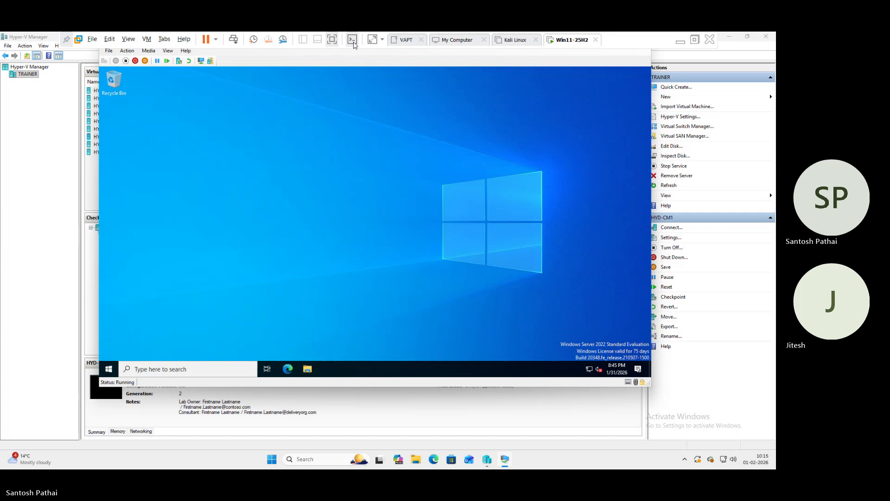
click(353, 43)
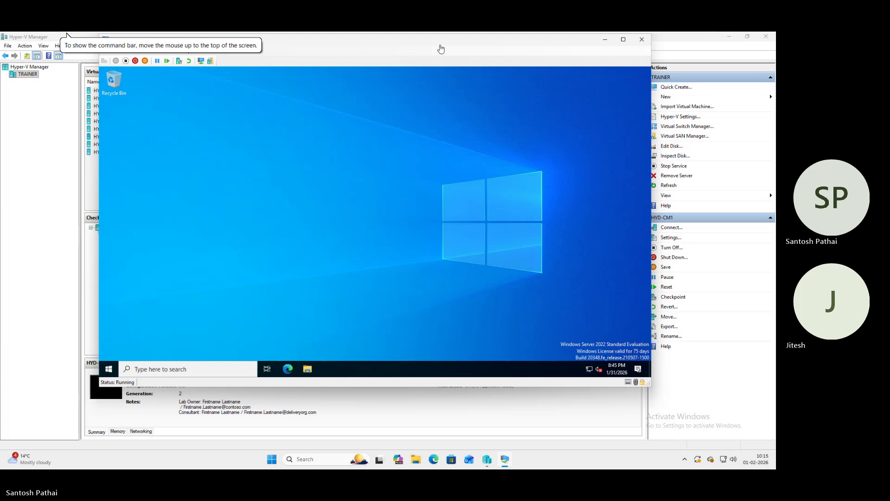
drag(442, 43, 468, 75)
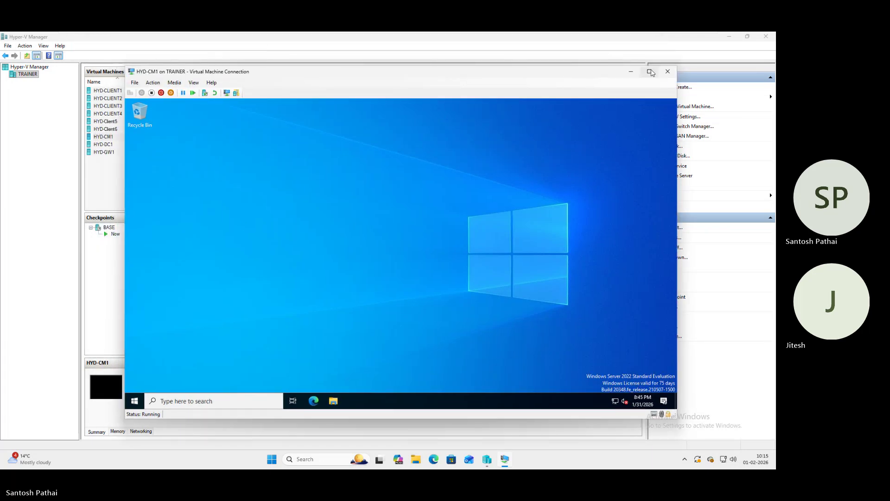
Maximize the HYD-CM1 window and launch Configuration Manager Console from the Microsoft Configuration Manager Start group.
mouse_move(650, 72)
click(630, 108)
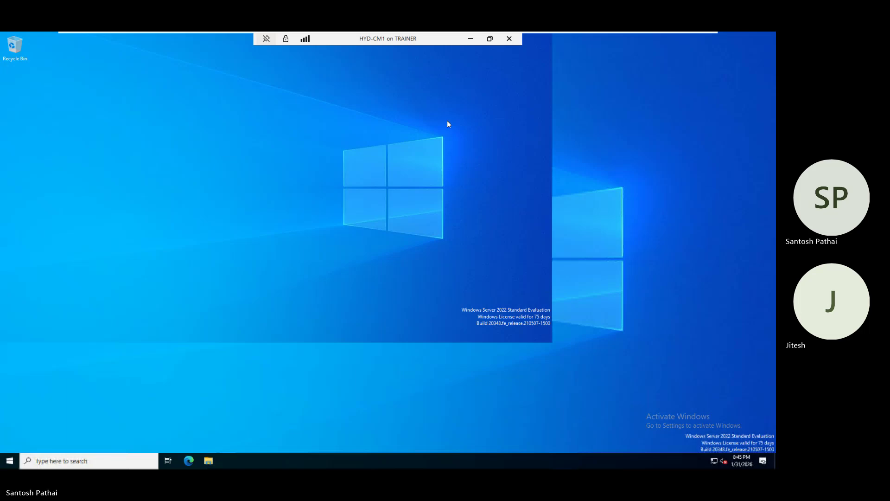
click(9, 461)
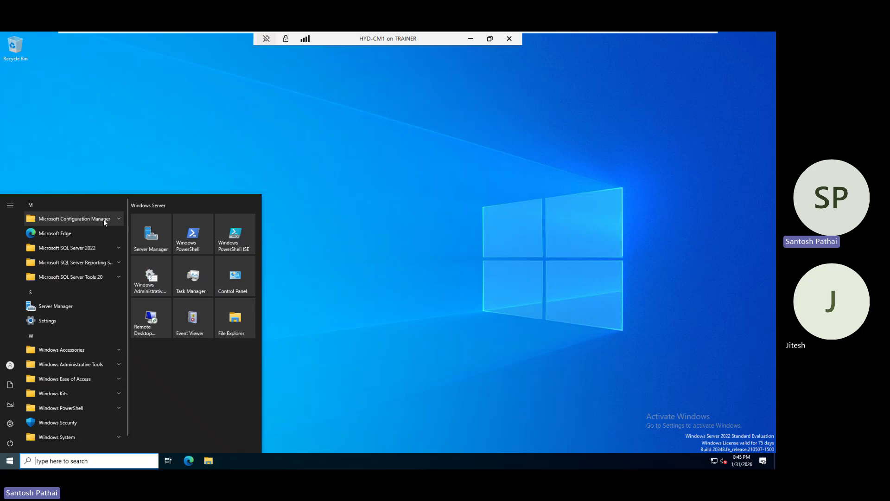
click(121, 217)
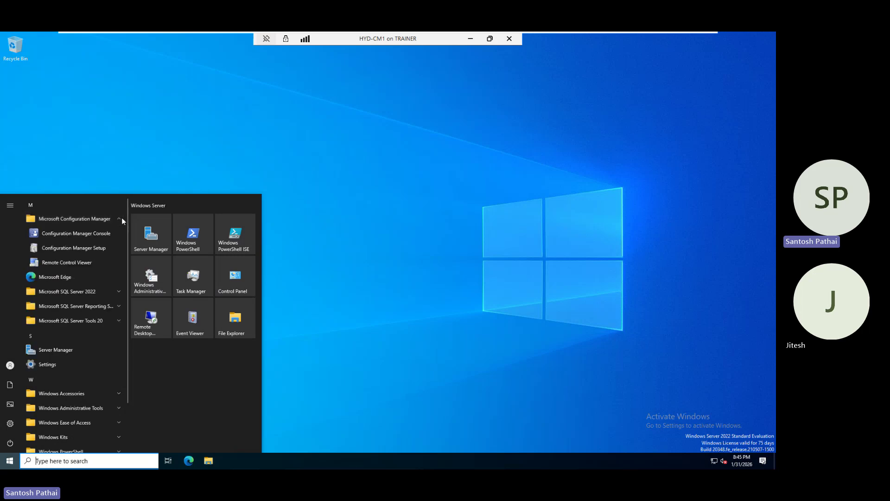
click(85, 236)
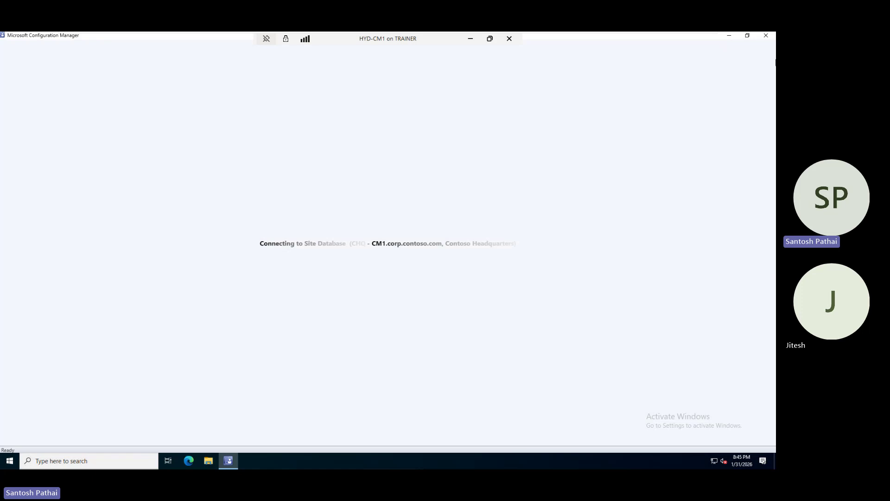
Minimize and restore the Configuration Manager console while it connects to site CHQ.
click(730, 35)
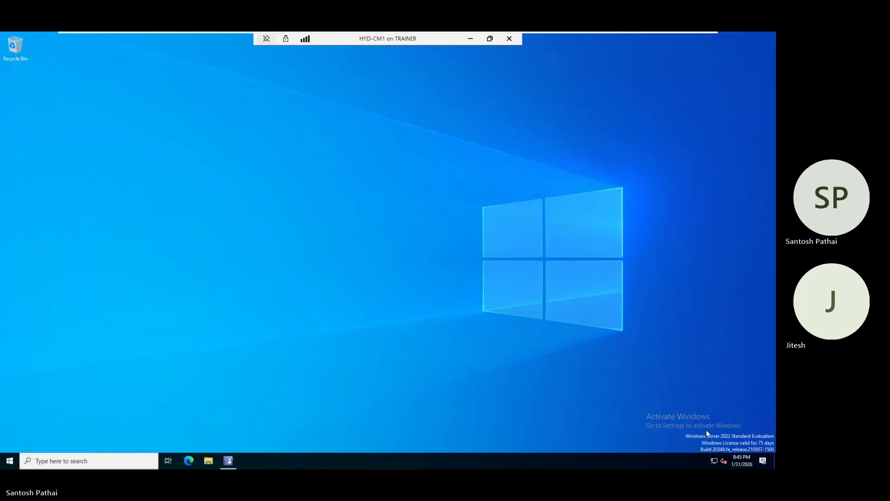
click(228, 460)
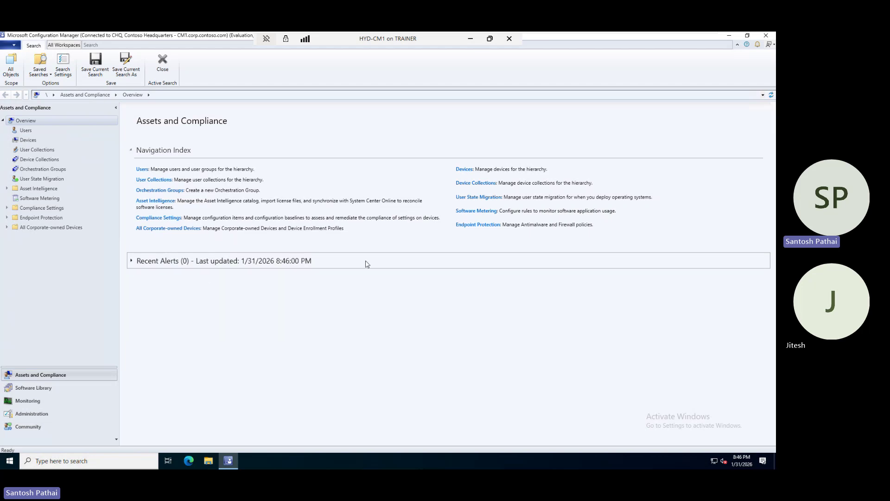
In the Administration workspace, view More Info on the critical hotfix notification, then close the notifications list.
click(27, 415)
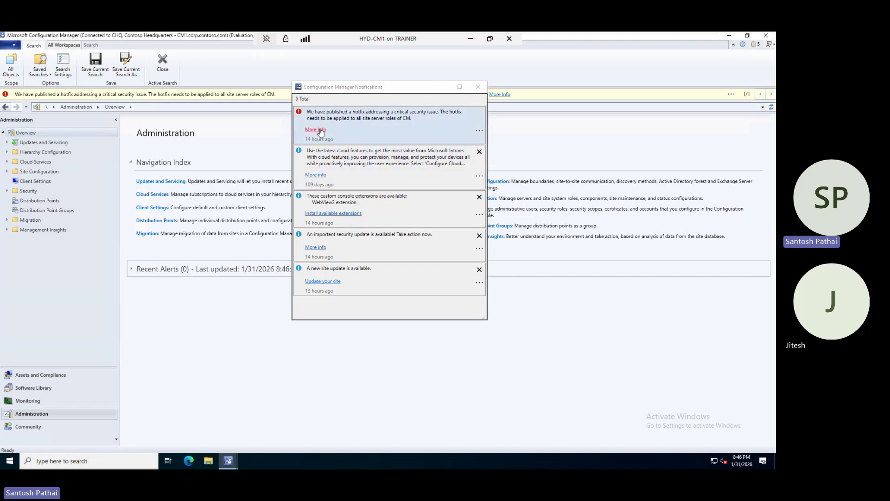
click(345, 126)
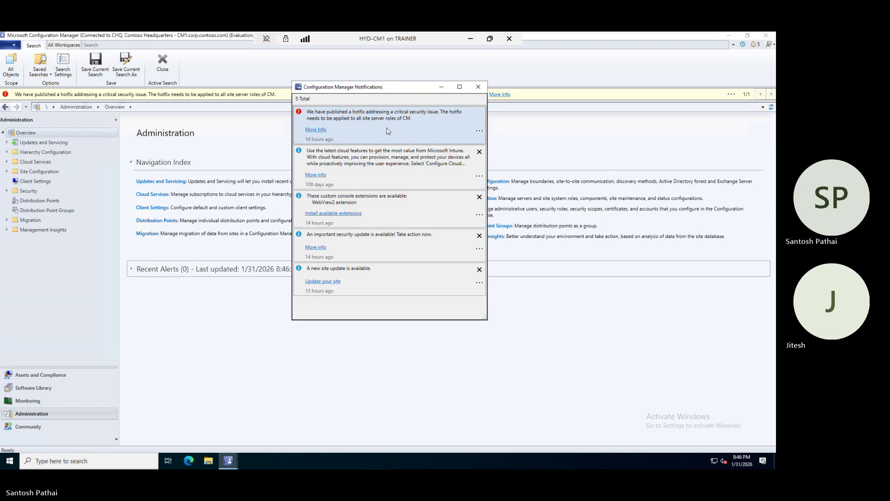
click(404, 144)
click(478, 87)
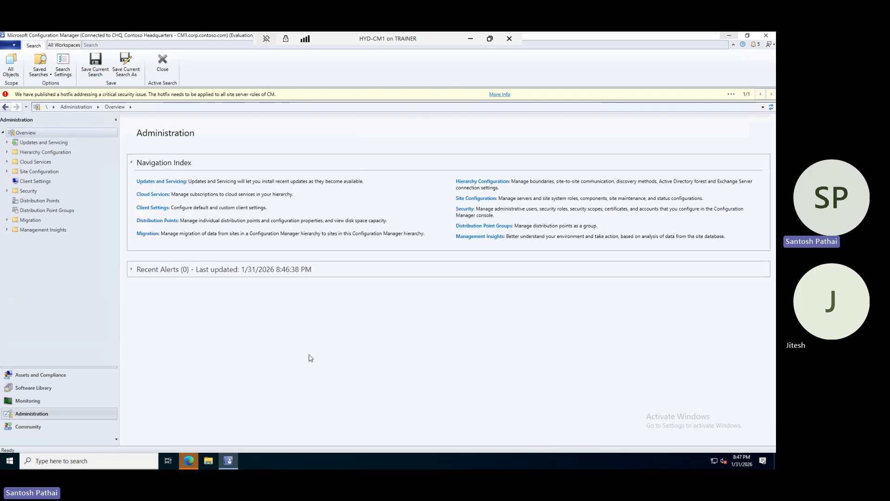
Bring the MSRC CVE-2024-43468 page to the centre and scroll through its details.
click(188, 460)
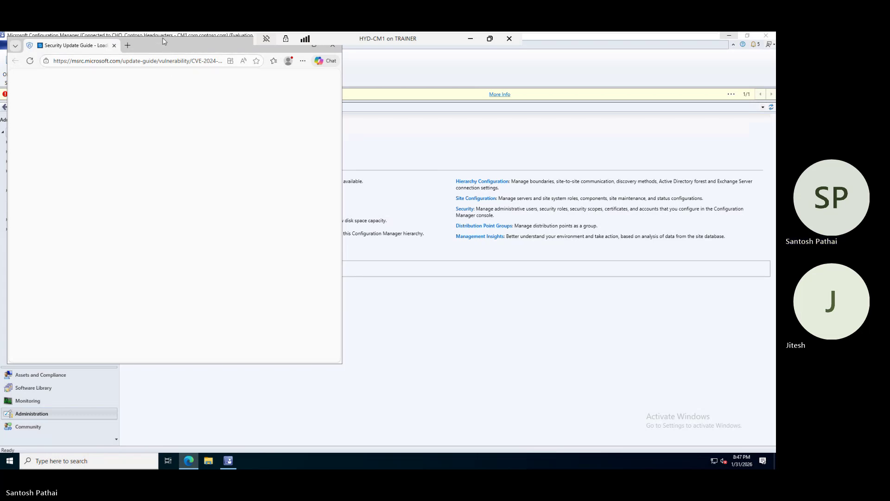
drag(163, 42, 310, 98)
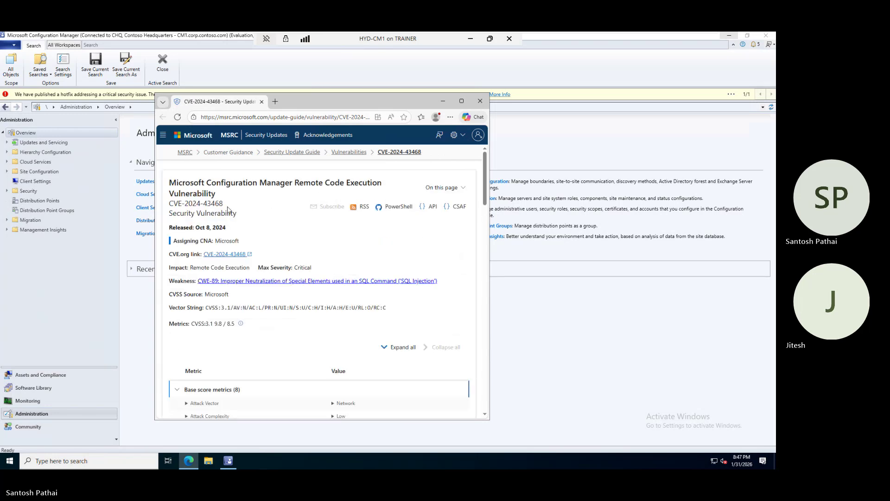
drag(171, 183, 379, 183)
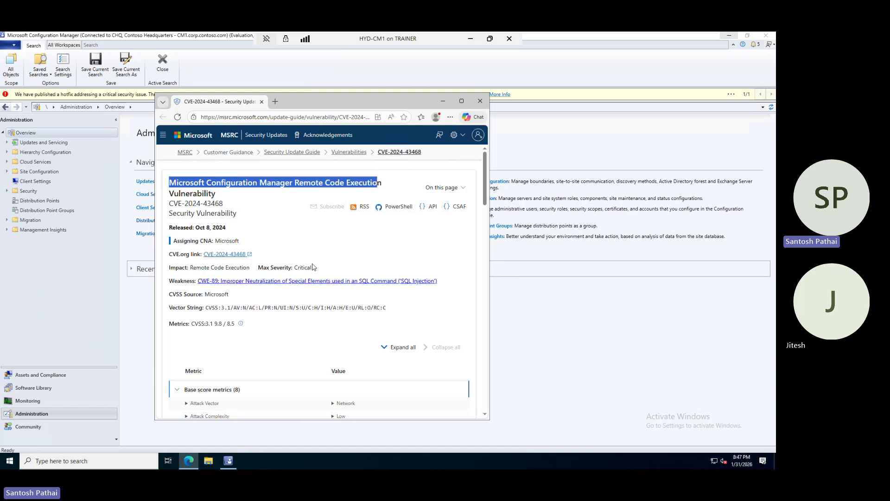
scroll(269, 274, down, 6)
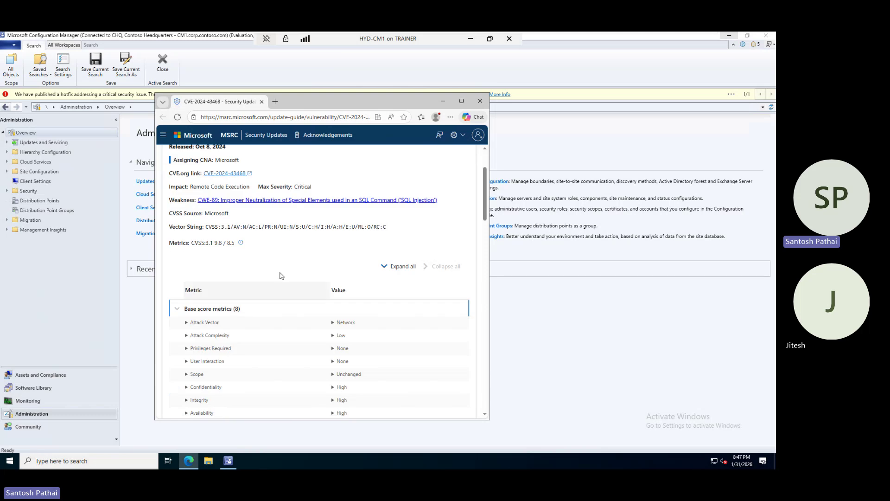
scroll(276, 268, down, 10)
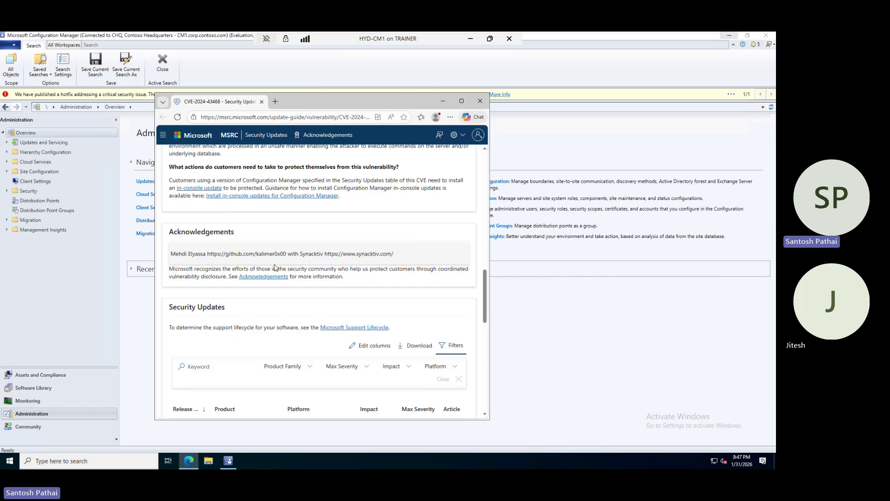
scroll(275, 267, up, 2)
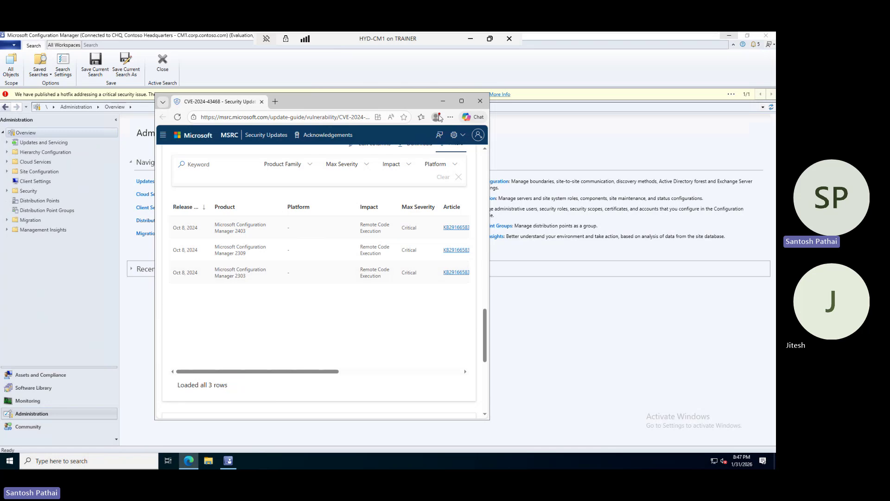
Maximize Edge, zoom into the Security Updates table to highlight version 2403, then minimize it.
click(458, 100)
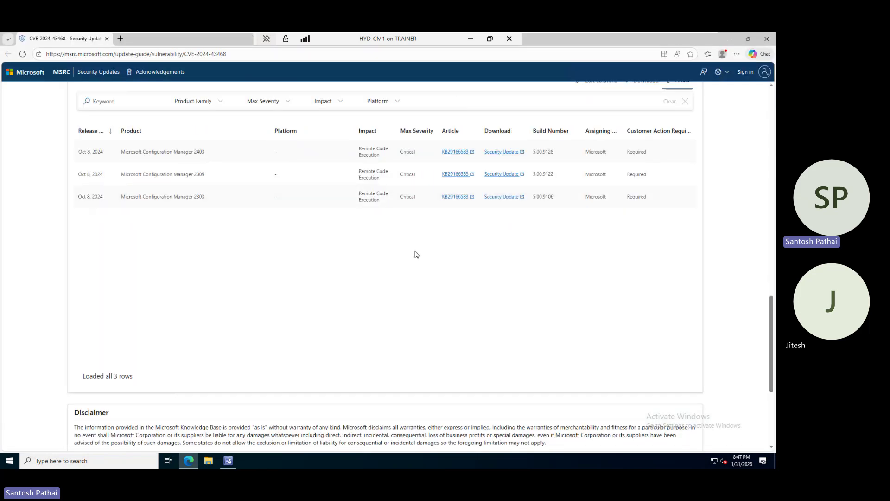
key(ctrl+plus)
key(ctrl+plus)
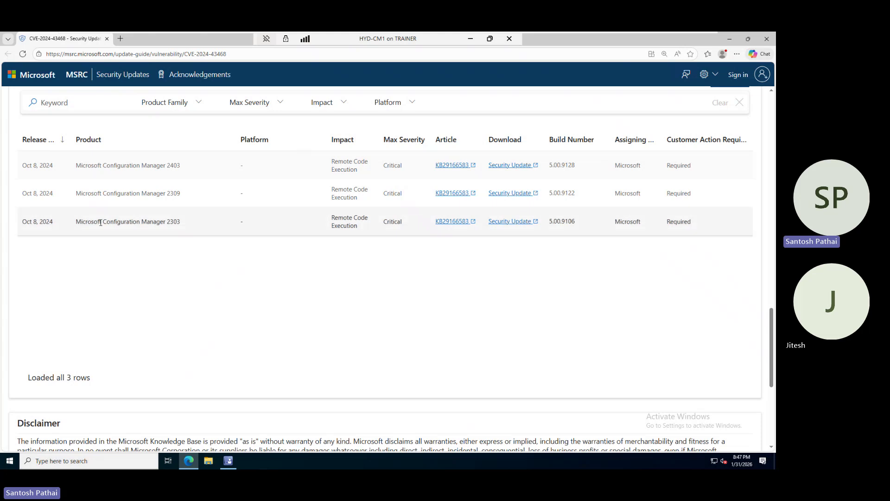
double_click(173, 165)
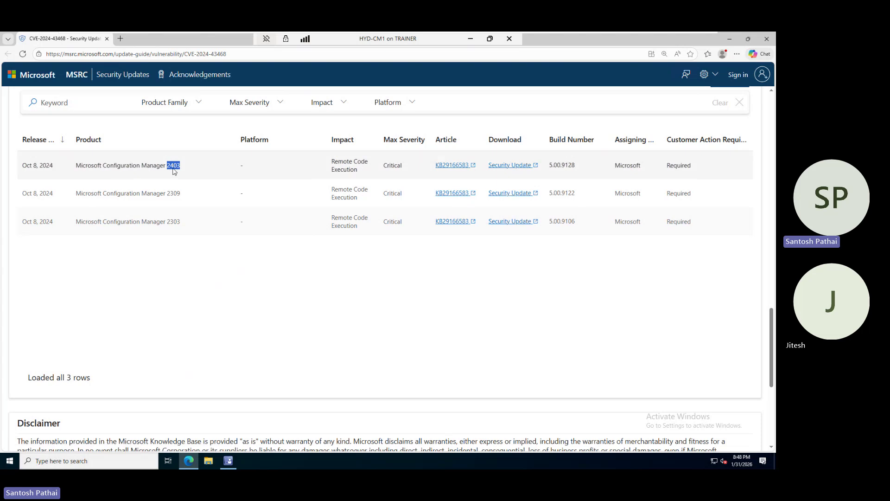
click(729, 39)
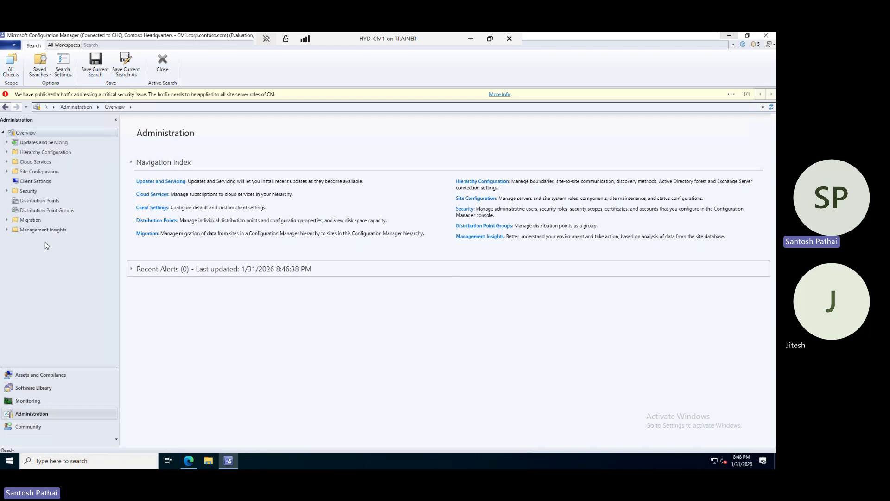
click(50, 142)
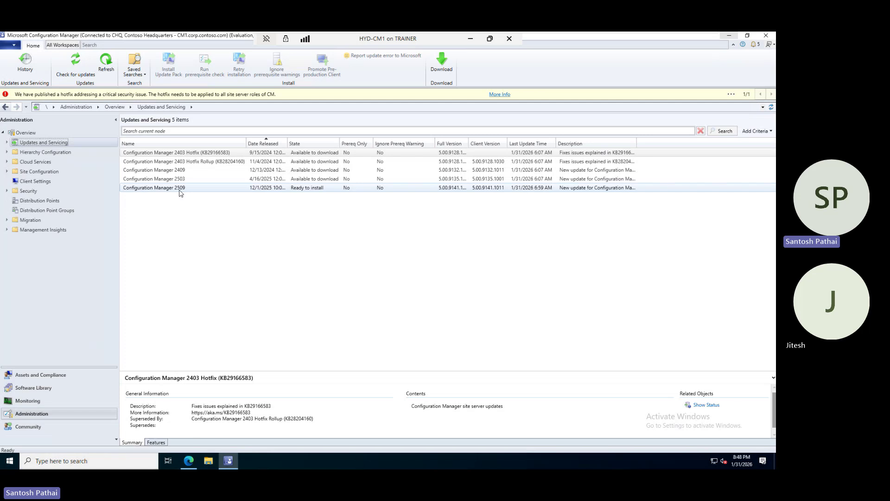
click(181, 189)
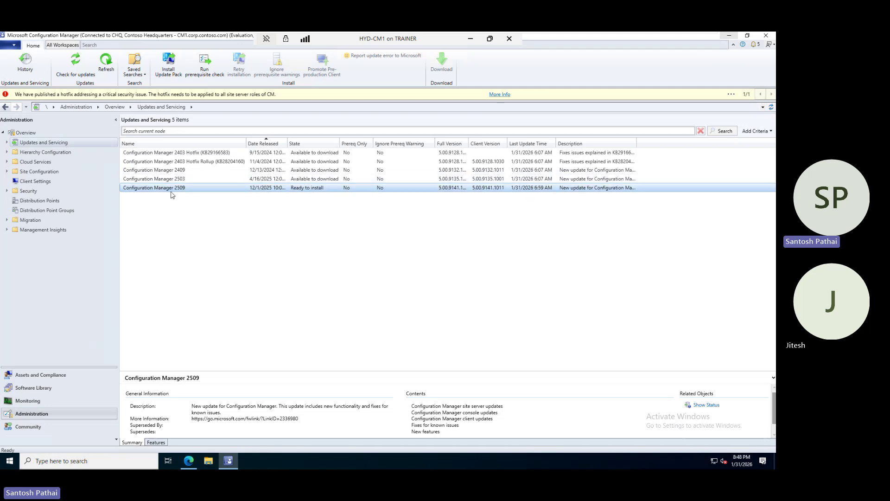
click(14, 46)
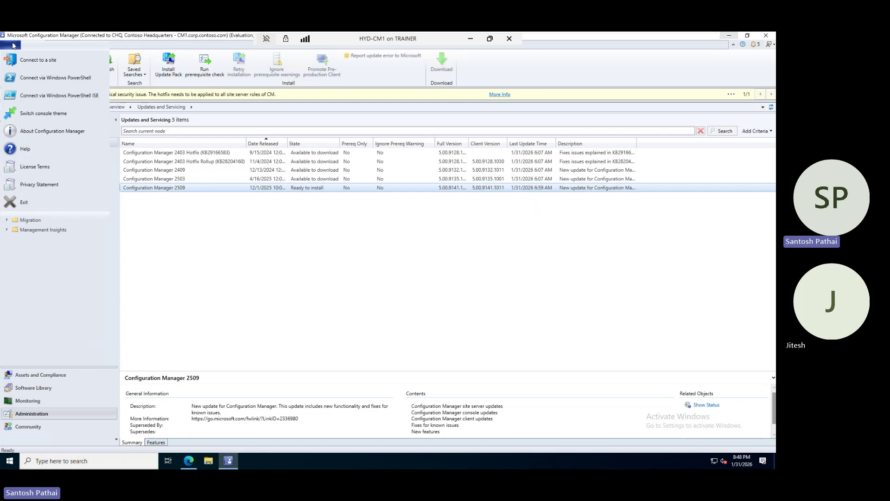
click(47, 132)
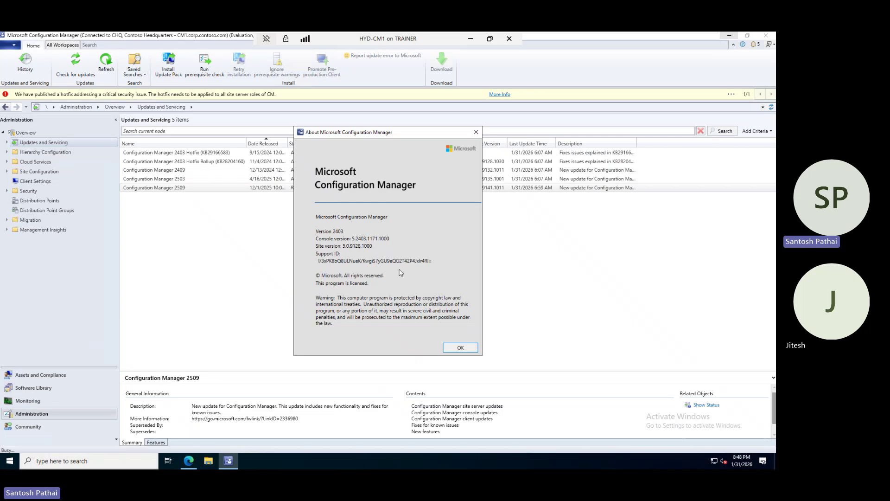
drag(405, 261, 319, 261)
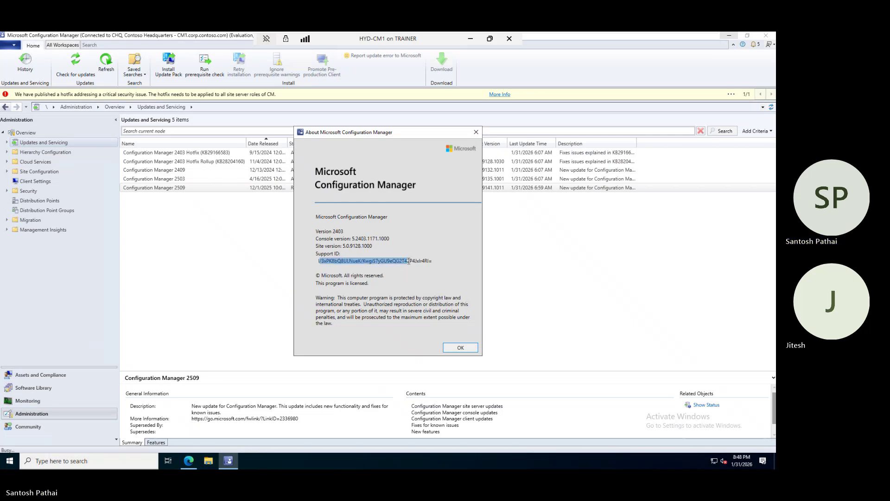
click(461, 349)
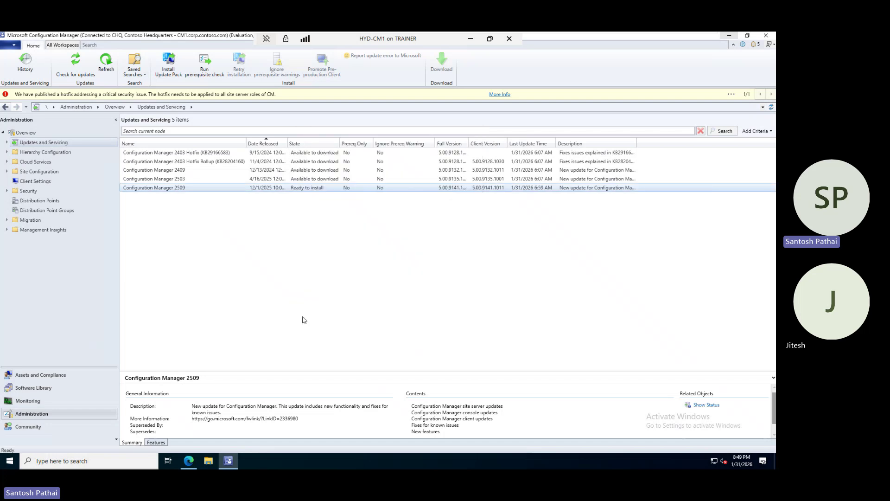
Select the 2403 Hotfix KB29166583 and compare its KB number against the MSRC page.
click(212, 153)
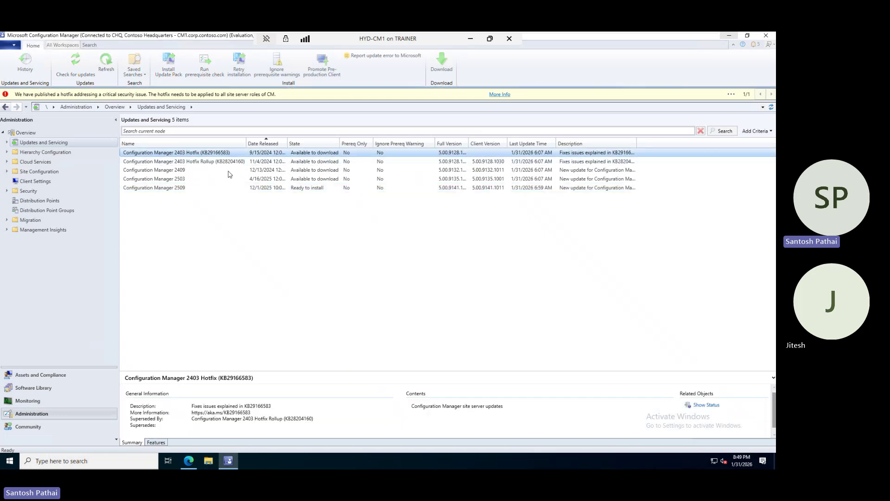
click(191, 463)
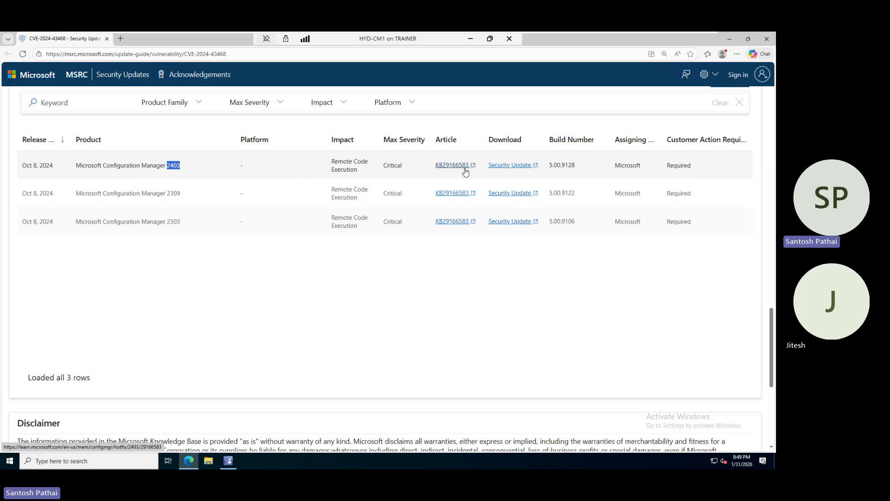
click(769, 38)
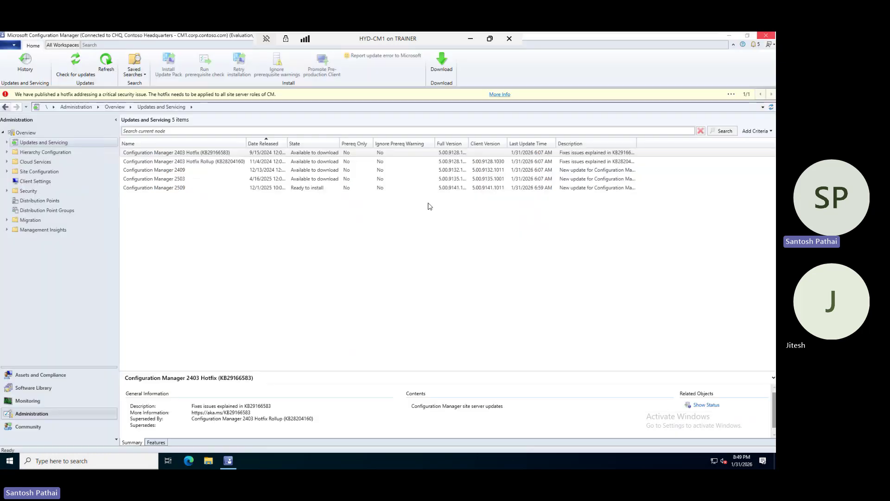
Try downloading the 2403 Hotfix, answer No to the warning, and widen Date Released.
right_click(210, 155)
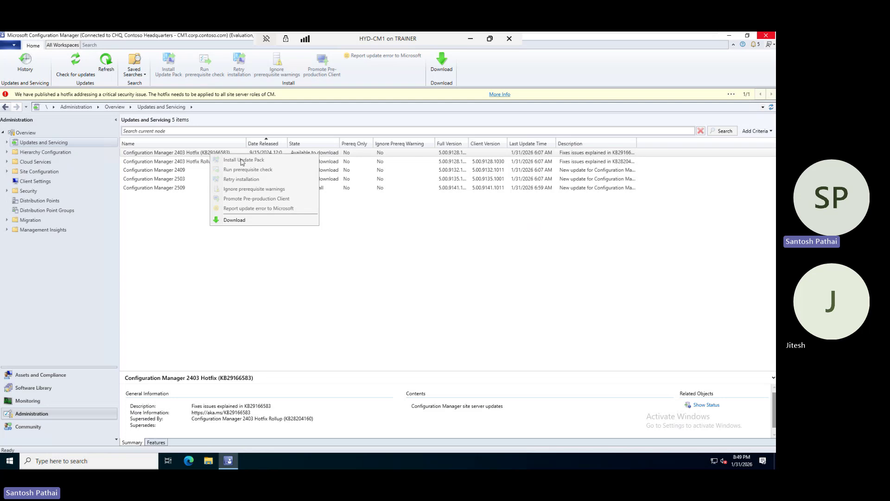
click(238, 221)
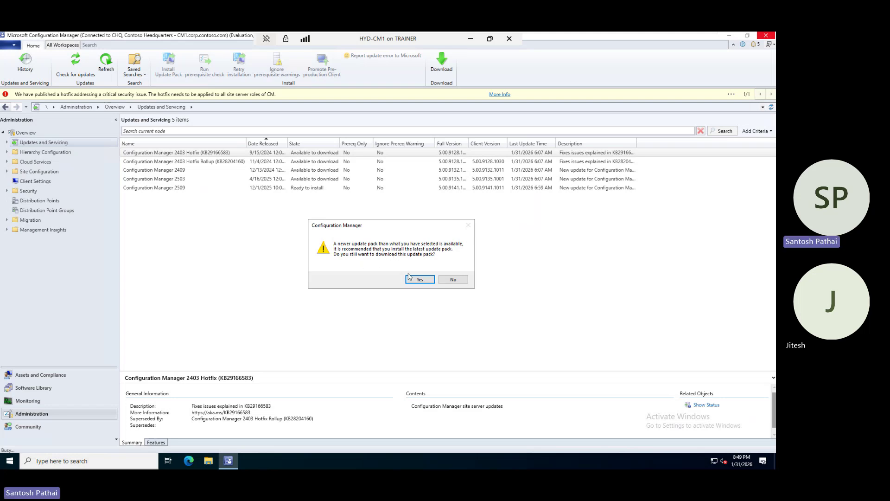
click(452, 279)
drag(285, 142, 314, 142)
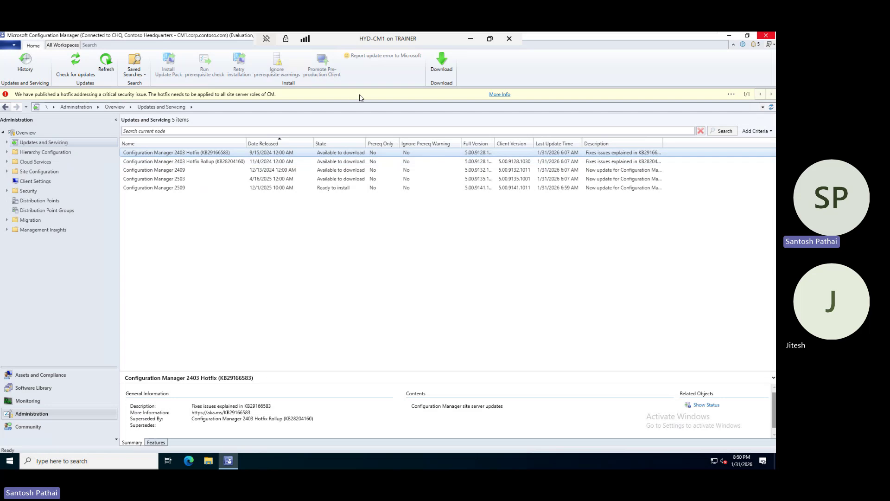
Toggle the taskbar microphone off and on, then return to the remote Configuration Manager session.
mouse_move(356, 32)
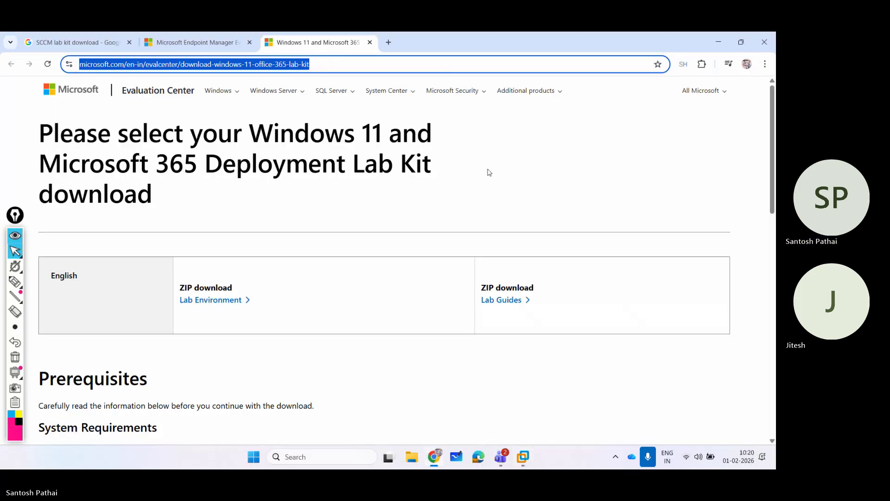
click(648, 457)
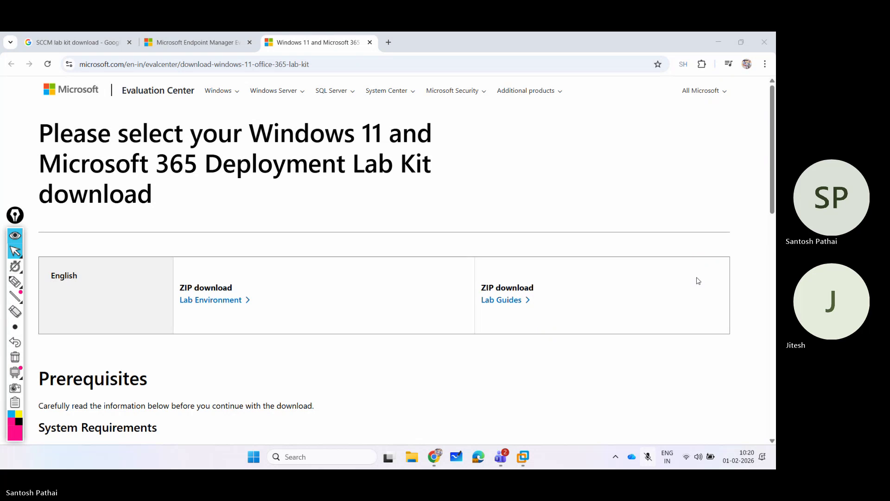
click(648, 456)
click(524, 457)
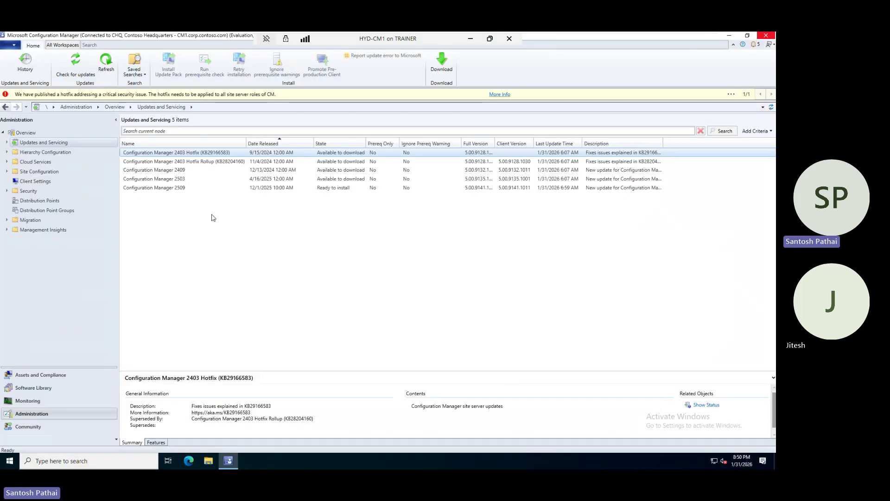
Download the 2403 Hotfix, answering Yes to the newer-version warning and OK to the checking notice.
right_click(214, 154)
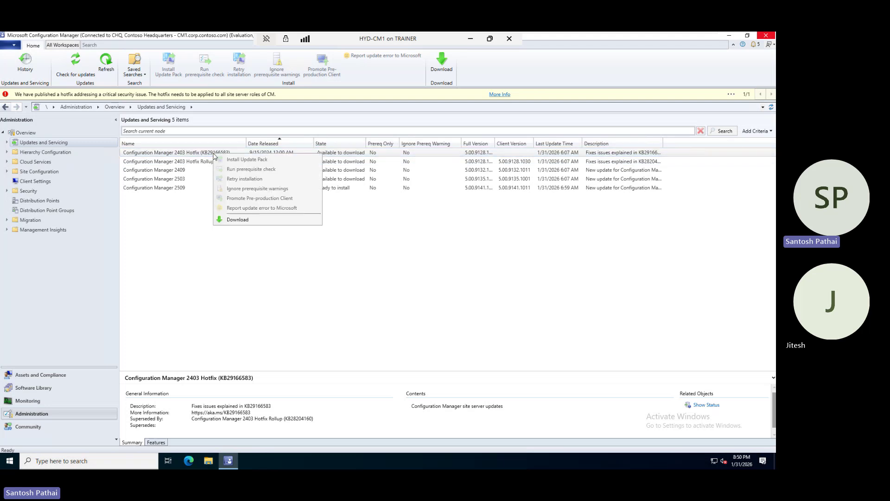
click(236, 220)
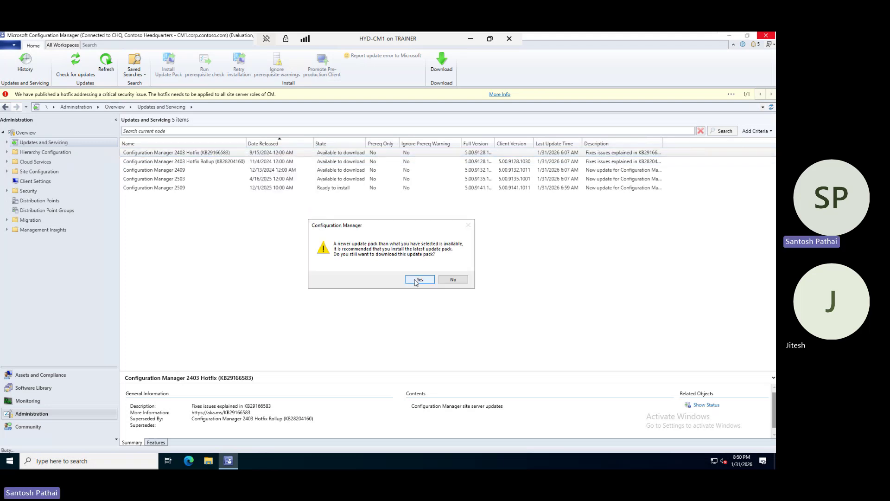
click(407, 283)
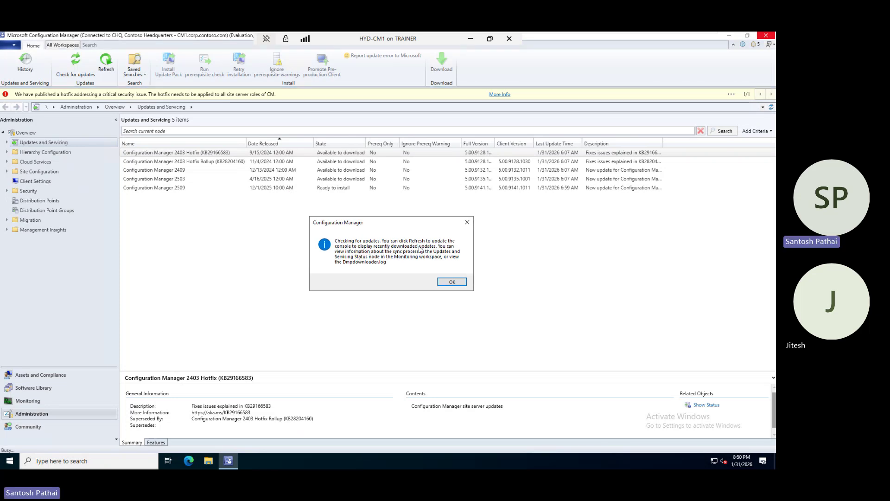
click(452, 283)
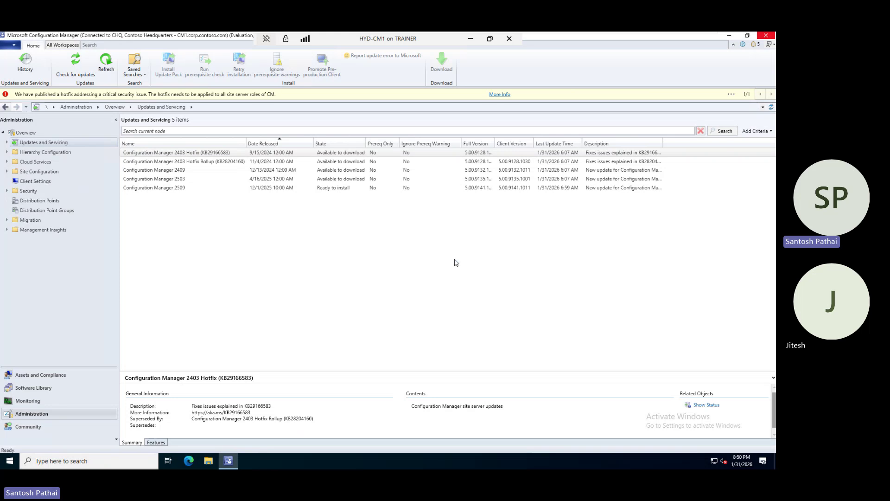
Exit full screen for the HYD-CM1 connection and VMware, maximize the connection window, and refresh updates.
click(490, 39)
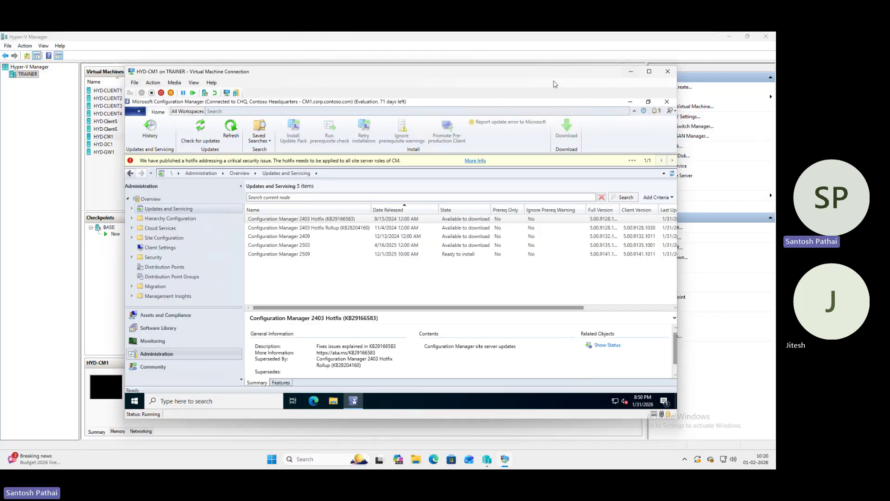
mouse_move(560, 35)
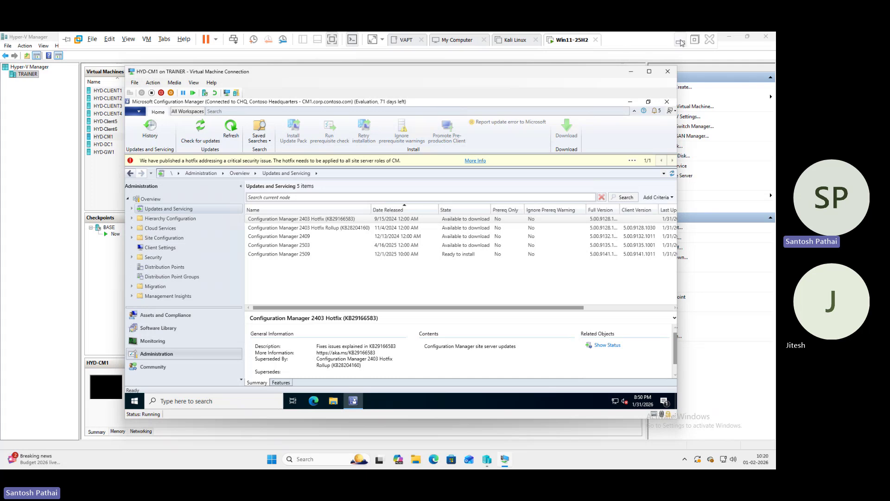
click(695, 41)
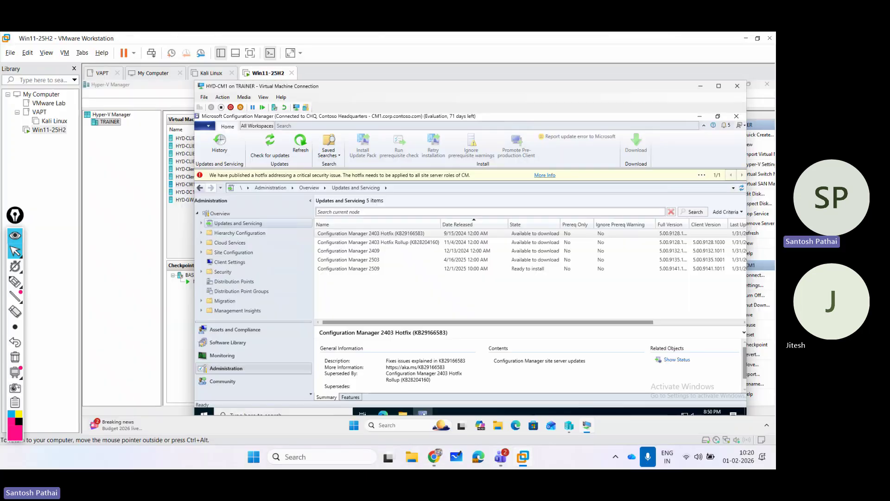
click(328, 145)
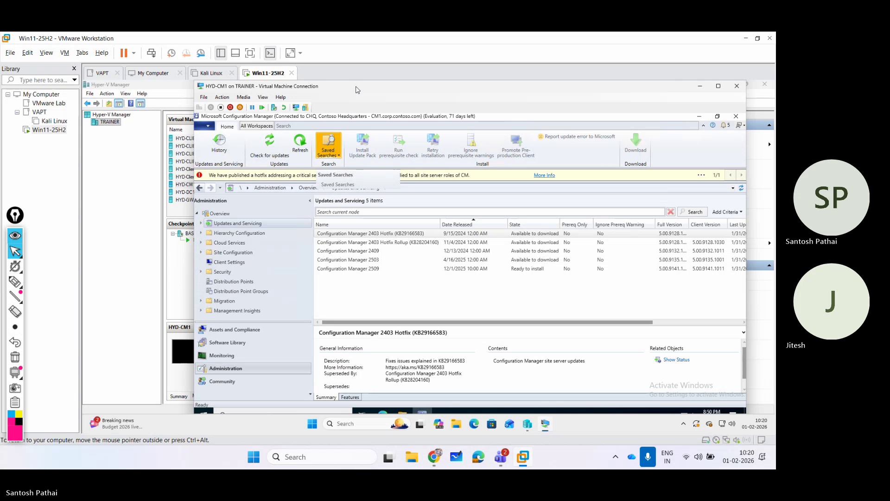
click(719, 86)
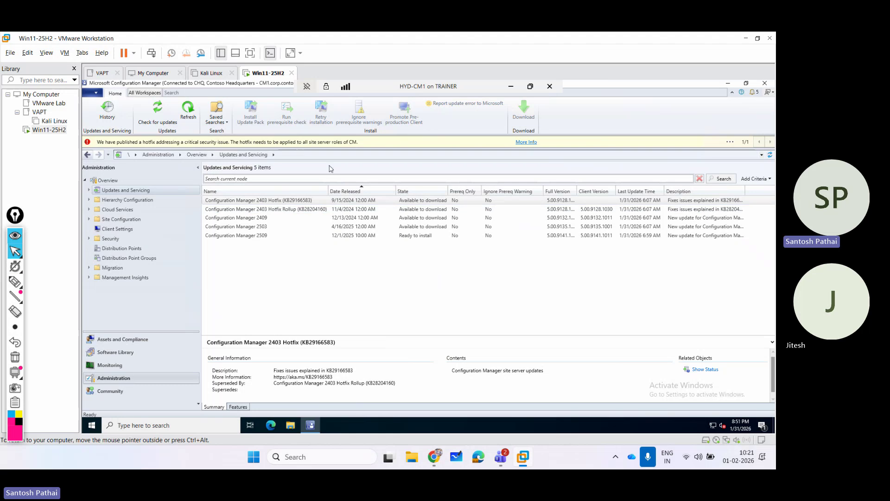
click(189, 112)
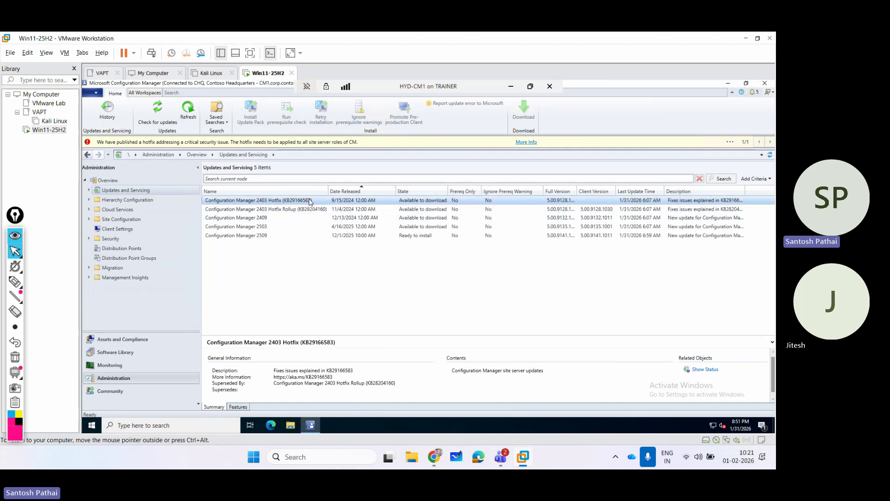
Widen Update Package Name and open the 2403 Hotfix's detailed status, showing download in progress.
click(700, 370)
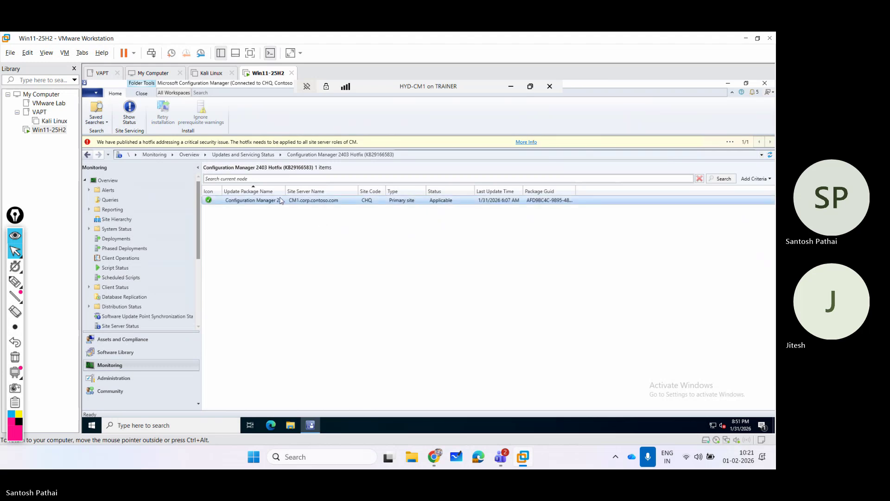
drag(286, 188, 365, 188)
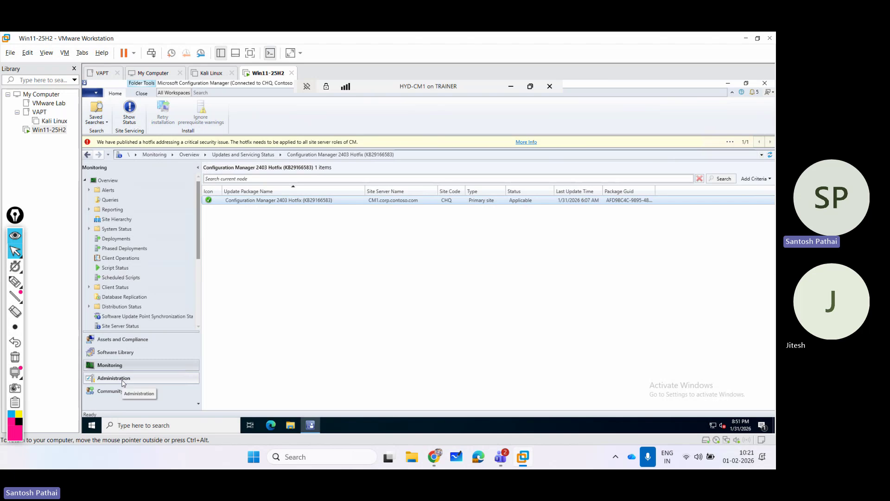
right_click(282, 203)
click(297, 208)
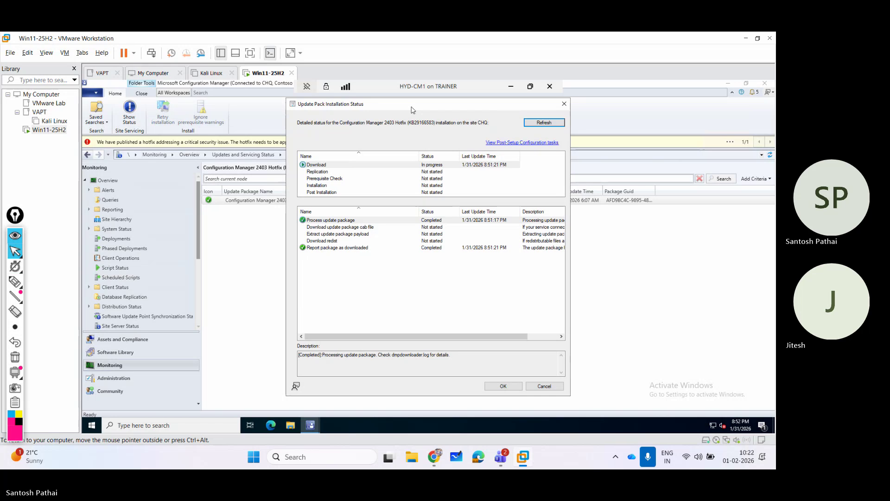
Refresh and close the status details, then select the 2403 Hotfix in Administration, now Ready to install.
click(538, 123)
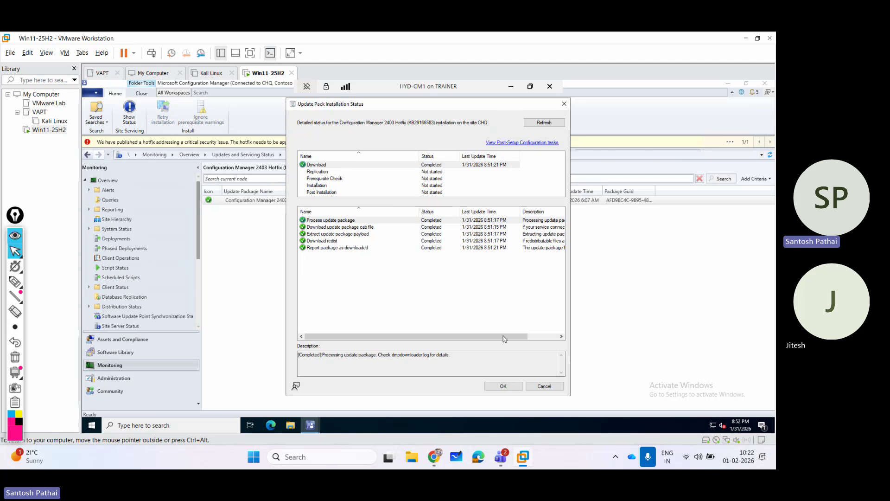
click(539, 387)
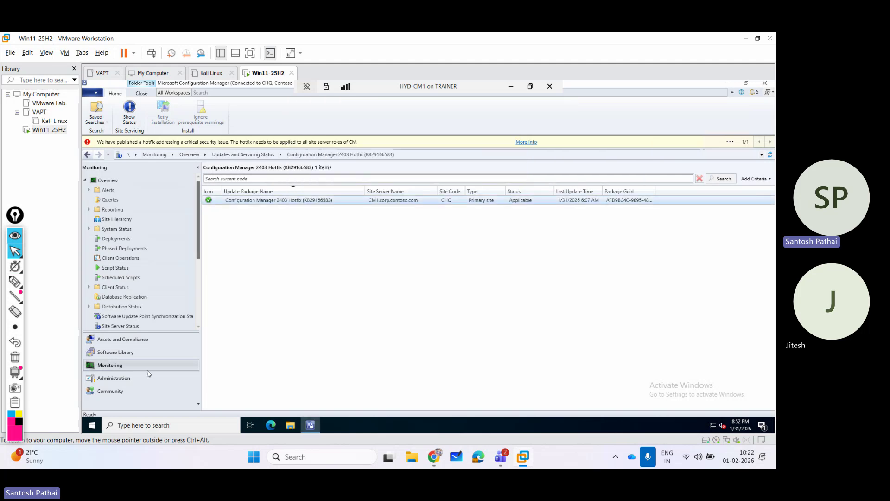
click(132, 379)
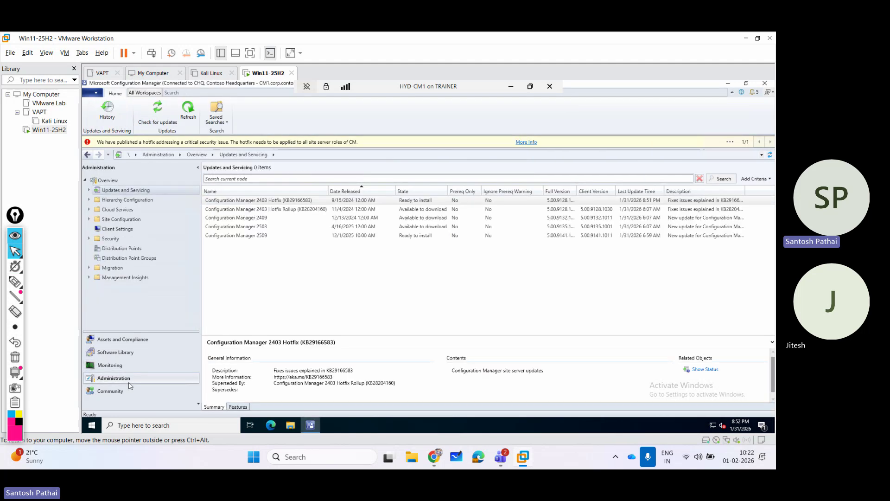
click(431, 201)
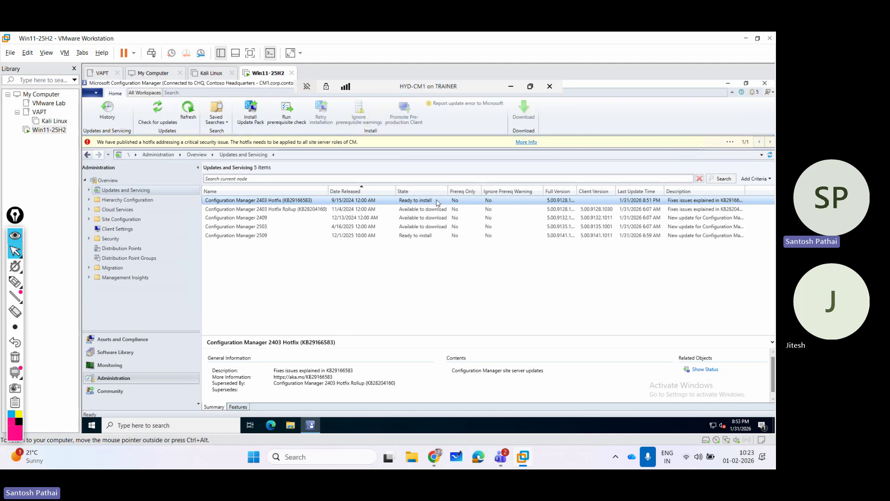
Start installing the 2403 Hotfix update pack, confirming Yes at the warning.
right_click(304, 202)
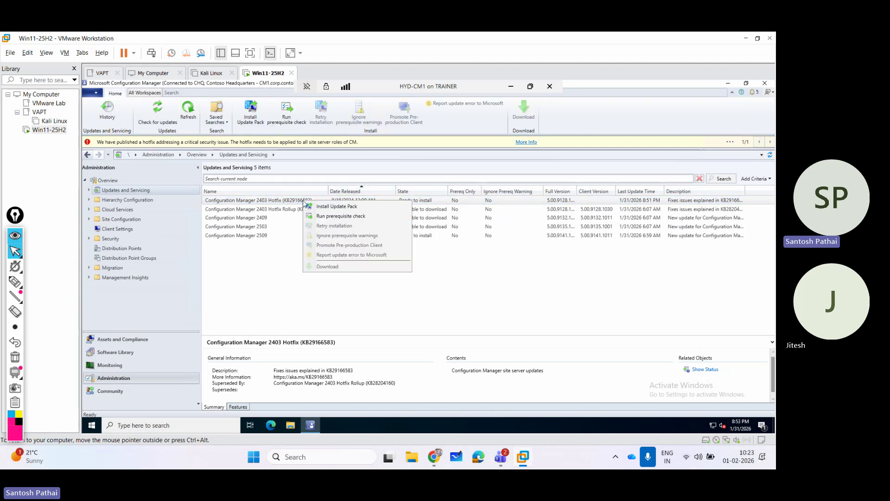
click(330, 209)
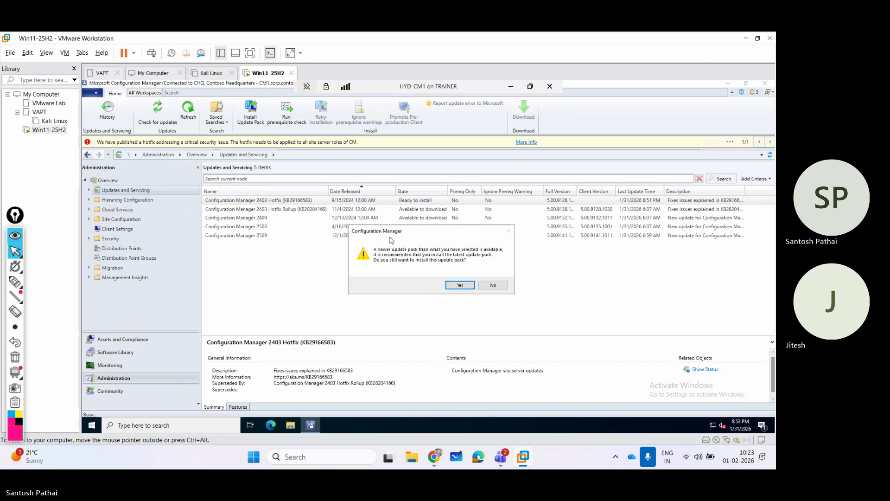
click(458, 286)
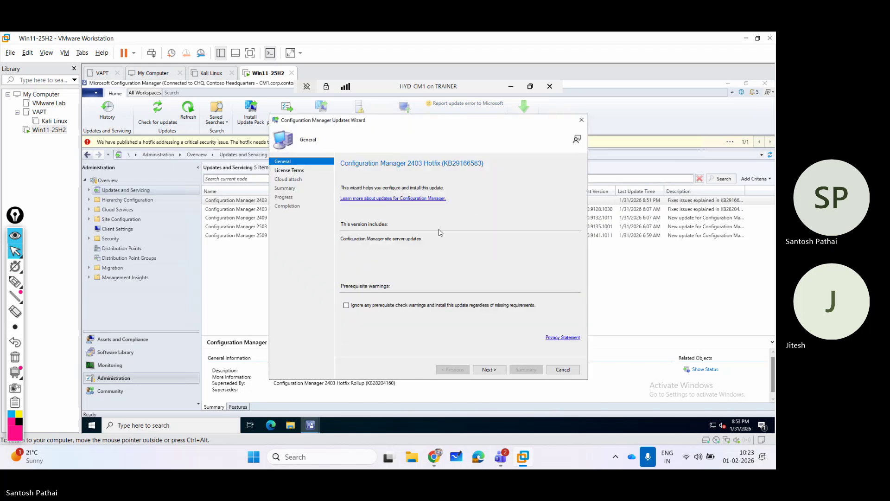
Accept the license terms, untick Enable cloud attach, and finish the Updates Wizard.
click(488, 370)
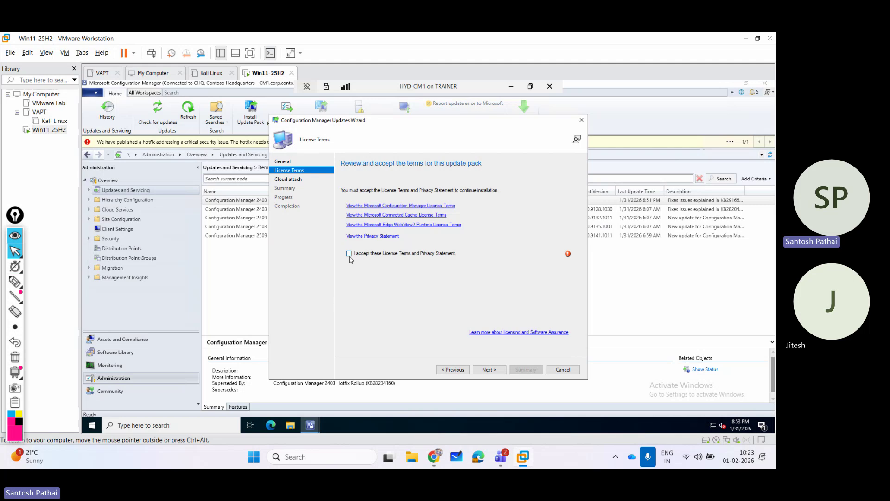
click(349, 255)
key(Return)
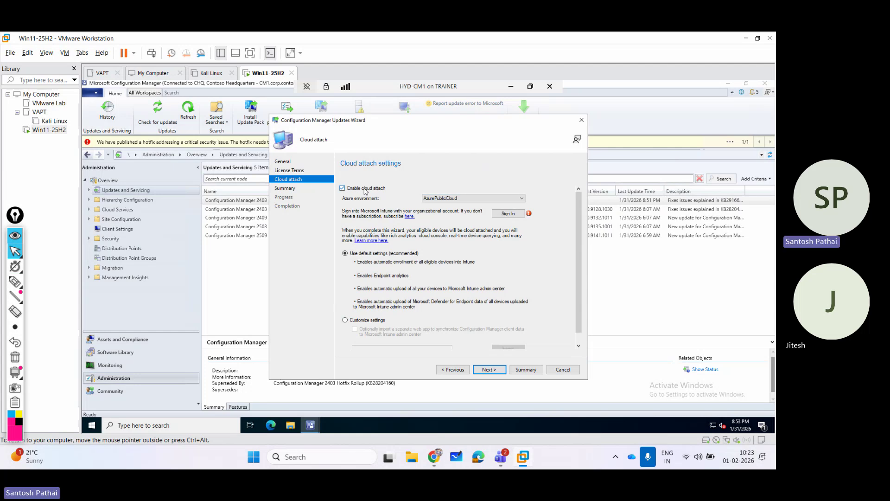
click(365, 190)
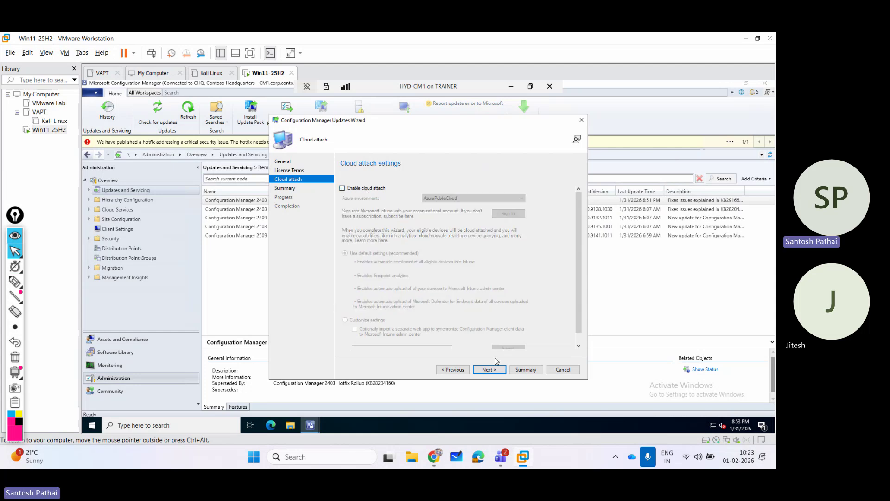
scroll(394, 330, down, 1)
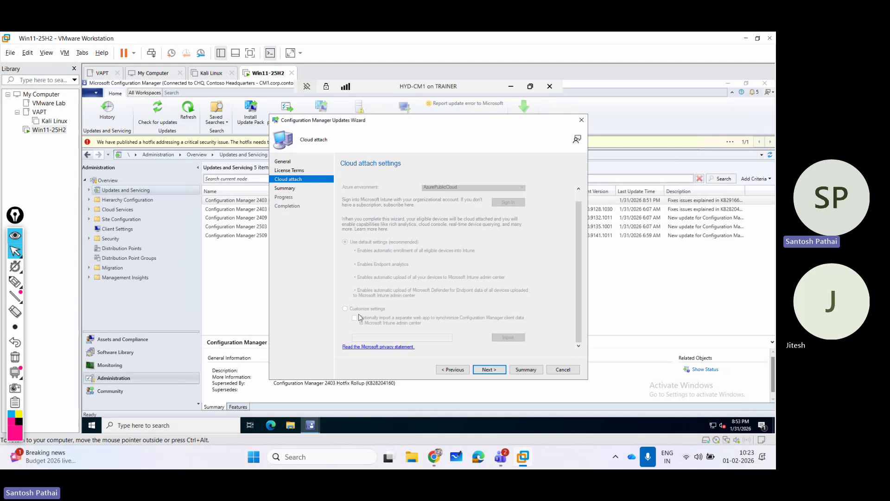
click(488, 369)
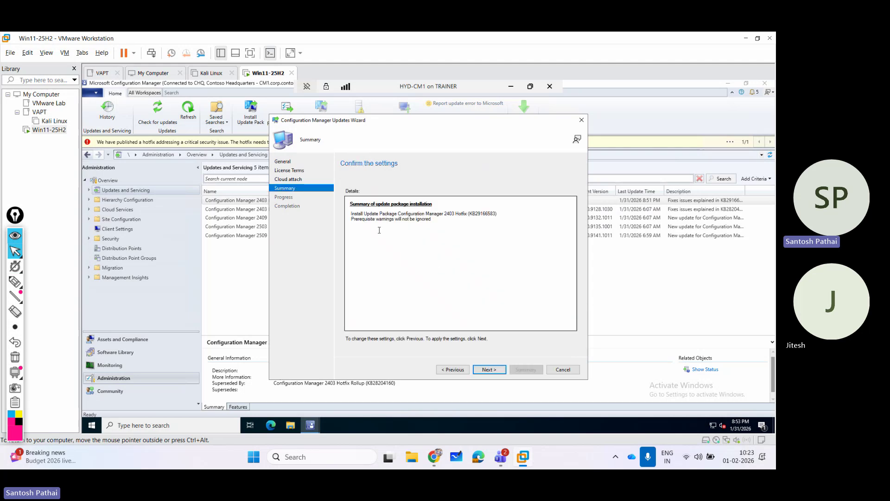
click(489, 369)
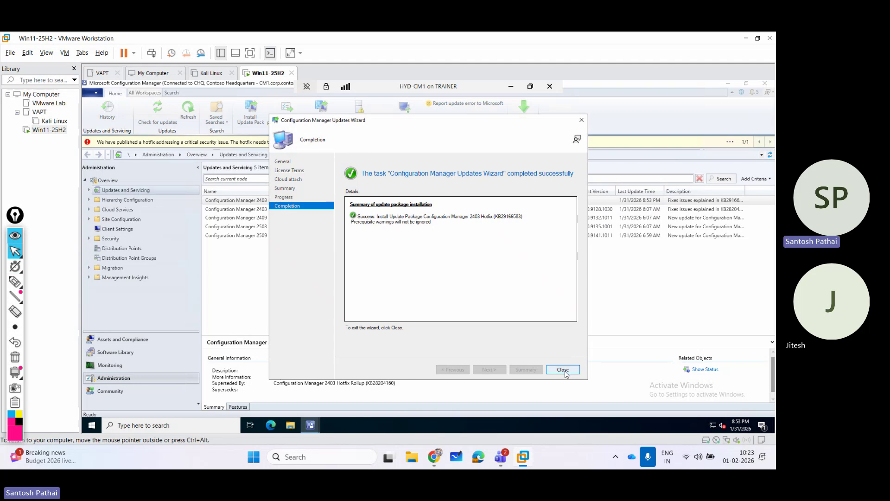
Close the finished wizard and check the 2403 Hotfix in Updates and Servicing, now Installing.
click(565, 372)
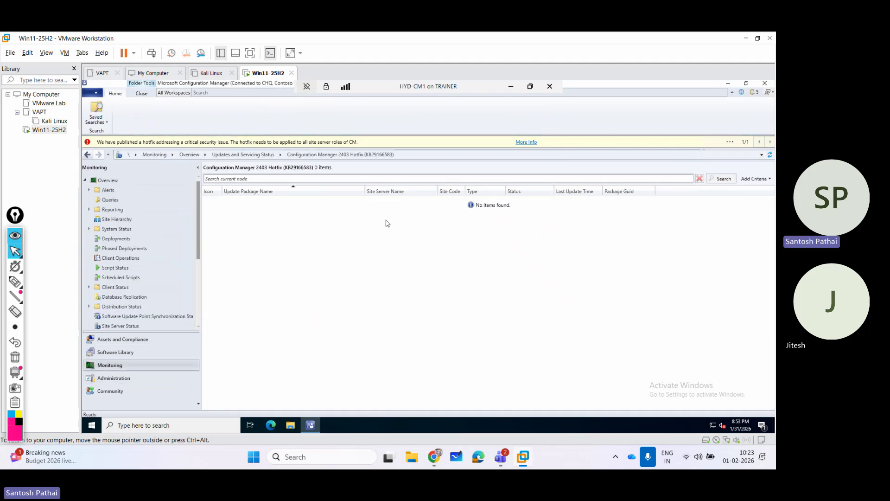
click(143, 378)
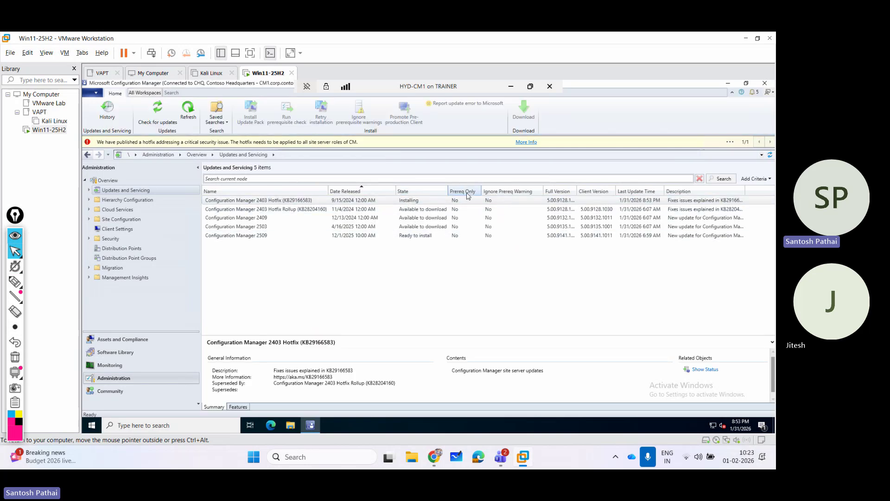
right_click(378, 201)
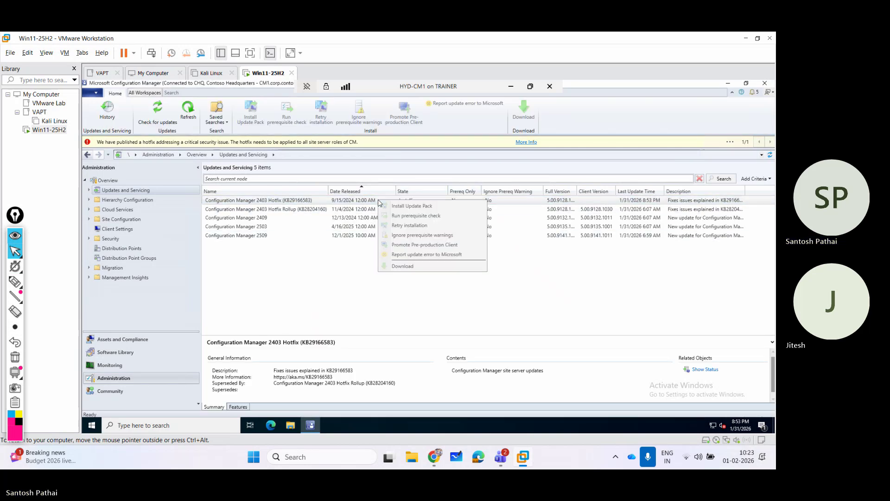
click(348, 203)
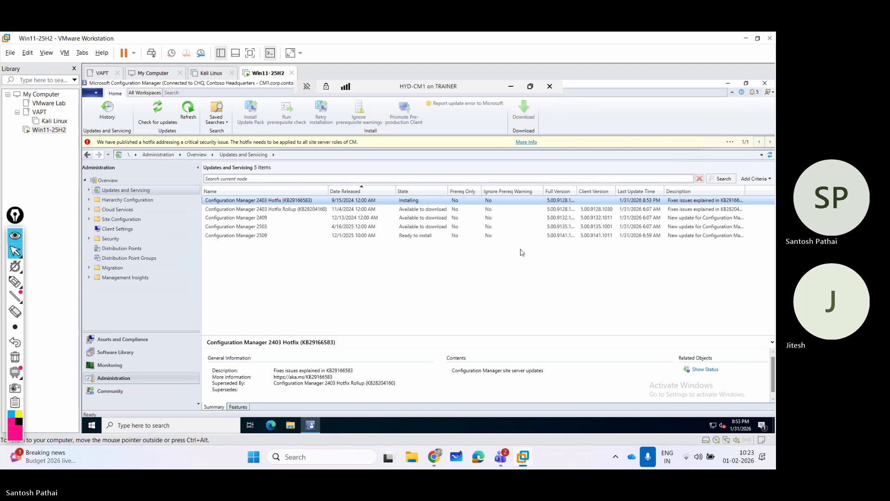
click(476, 261)
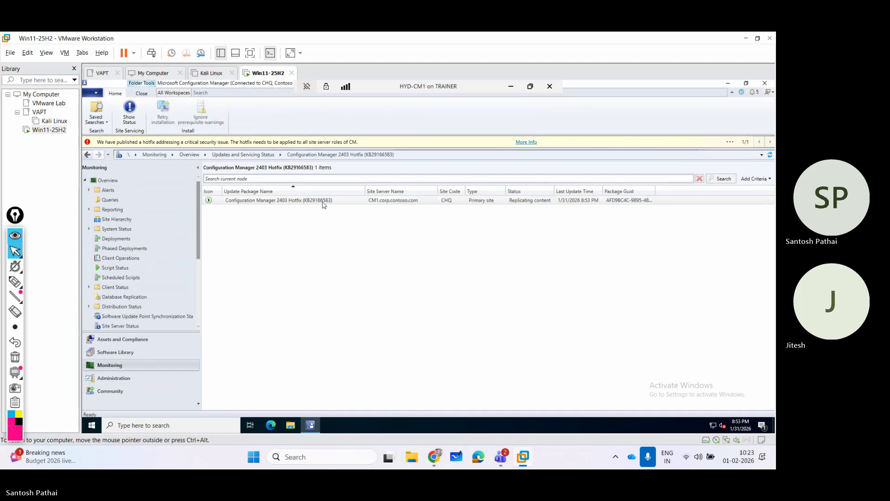
Show the detailed installation status of the 2403 Hotfix from its right-click menu.
right_click(323, 204)
click(341, 209)
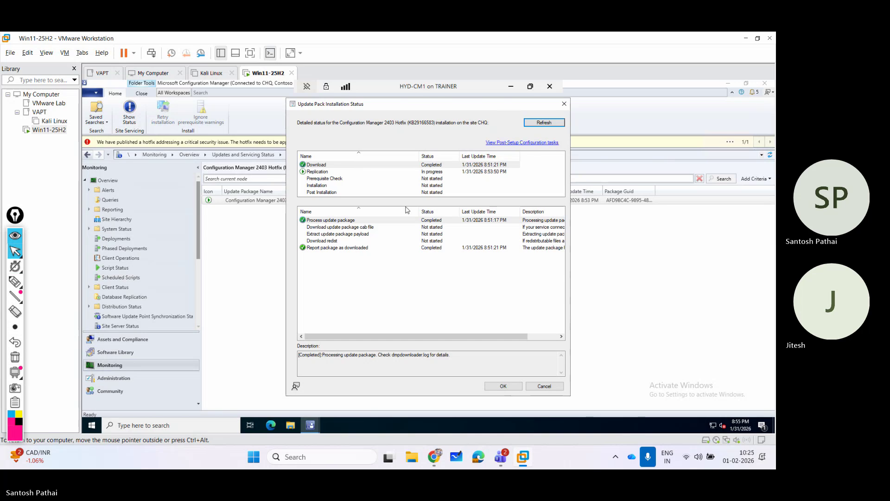
Refresh the status and read the Network Access Account and SQL server performance prerequisite warnings.
click(540, 122)
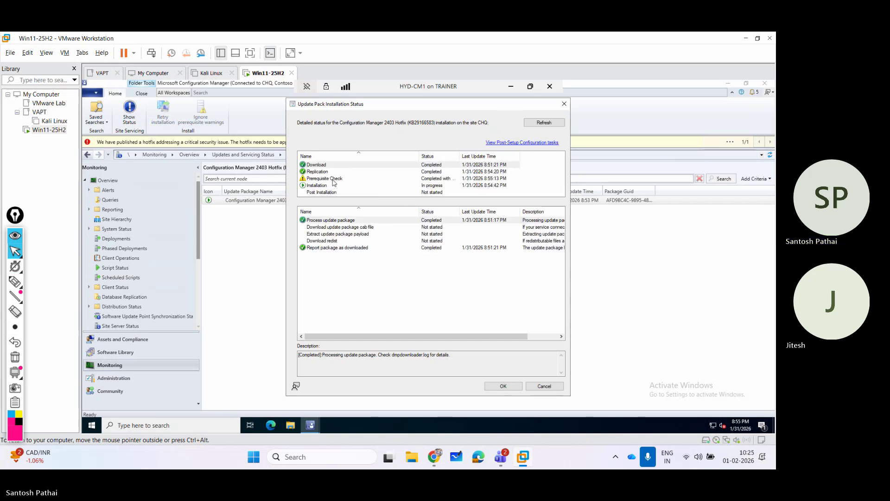
click(337, 179)
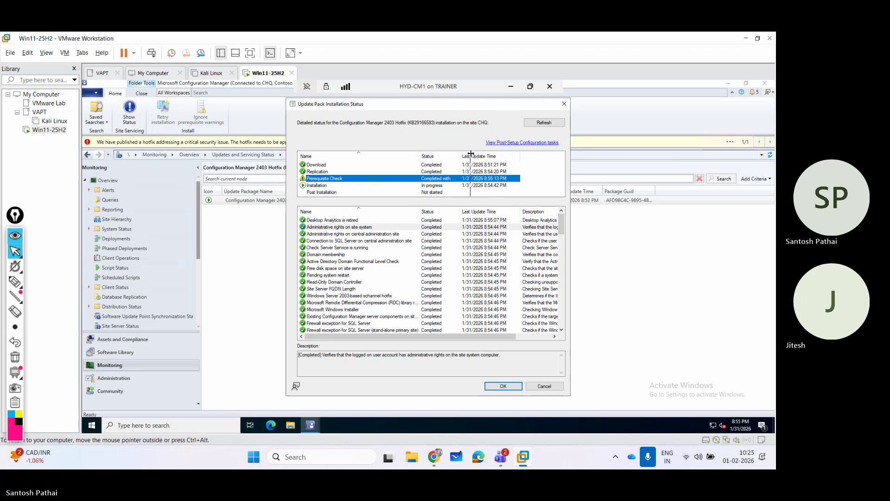
drag(459, 156, 475, 155)
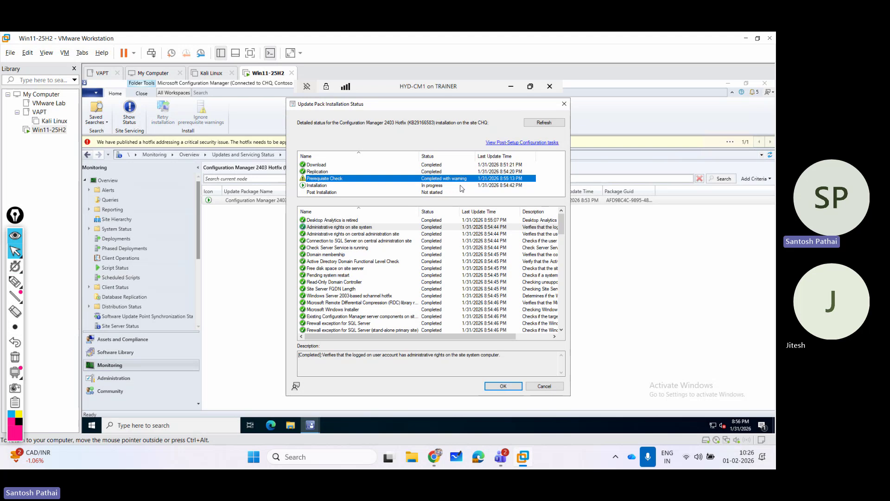
drag(561, 228, 561, 326)
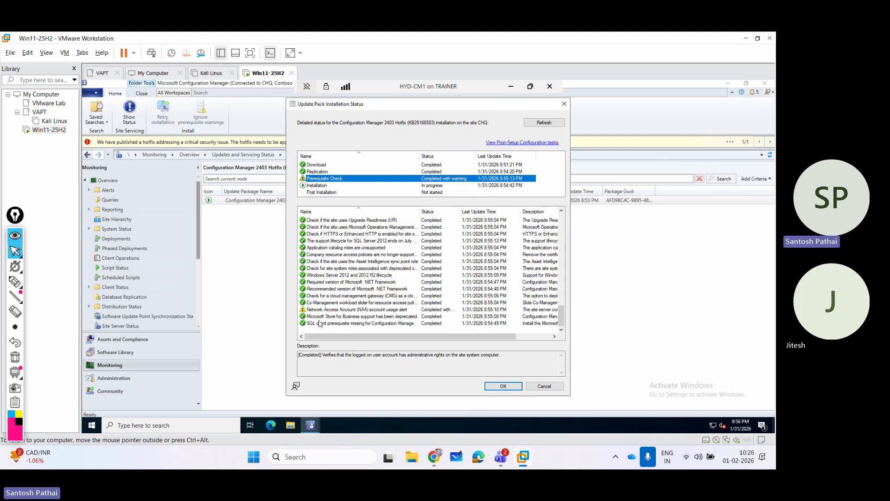
click(328, 310)
scroll(378, 274, up, 2)
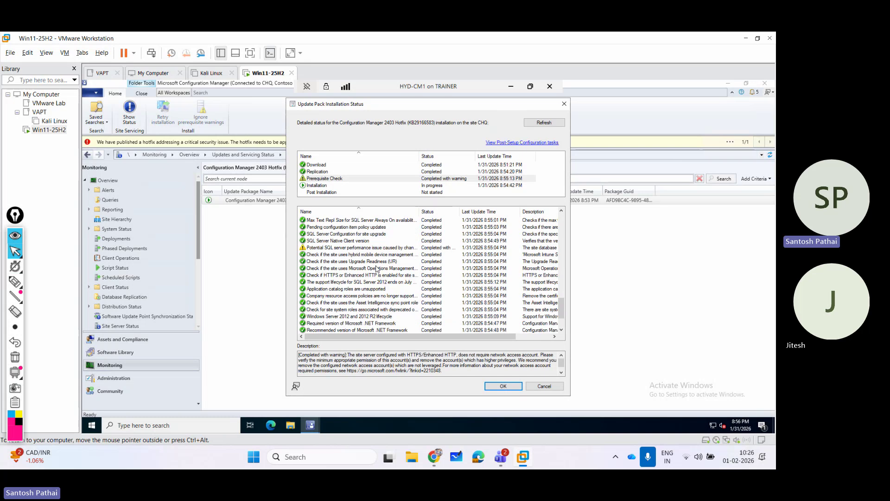
click(338, 249)
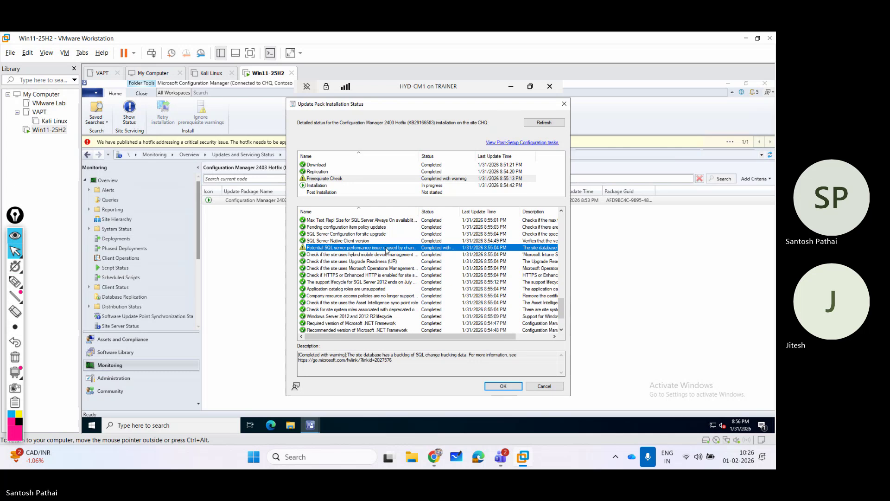
Review the Installation stage's steps and refresh to confirm installation is in progress.
drag(419, 210, 443, 211)
scroll(423, 260, up, 3)
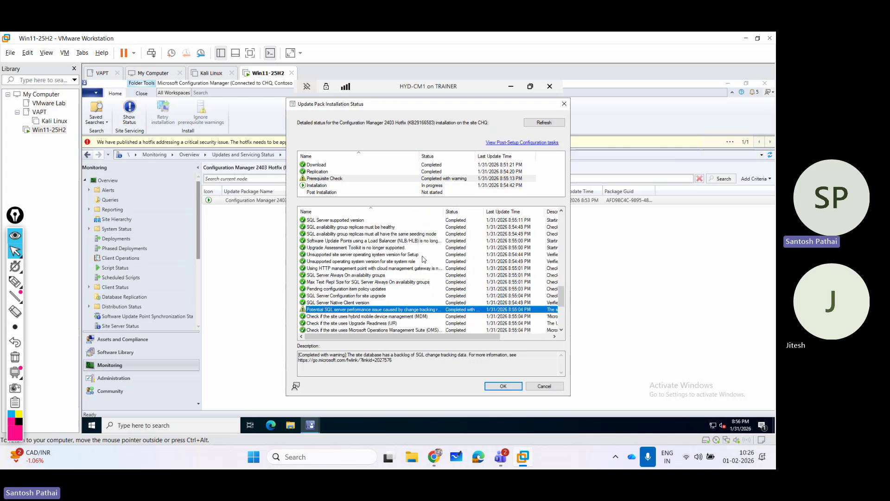
scroll(422, 259, up, 5)
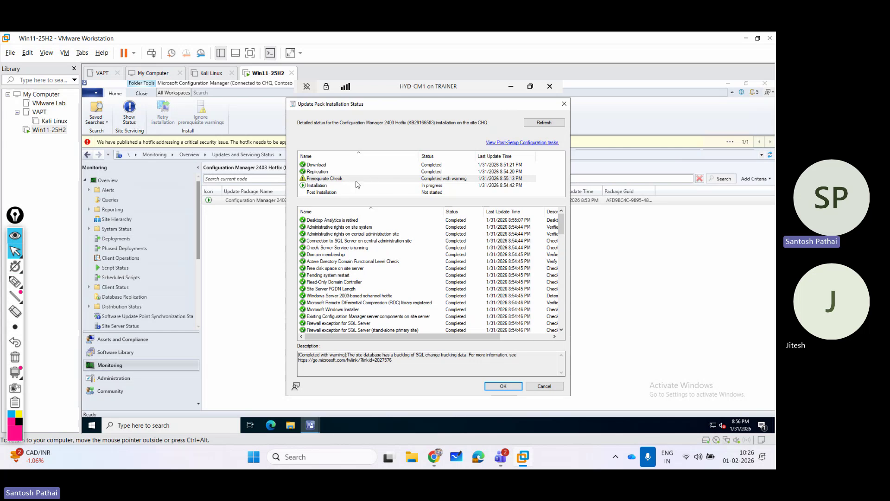
click(355, 181)
click(355, 186)
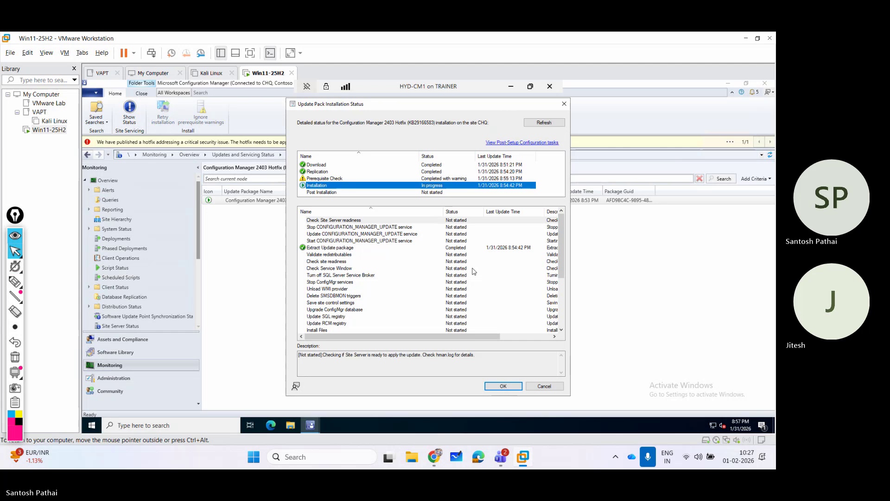
click(543, 123)
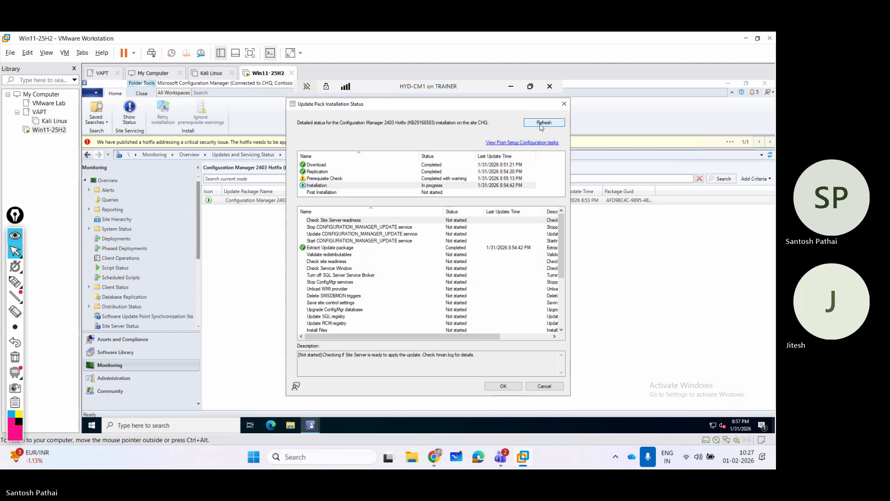
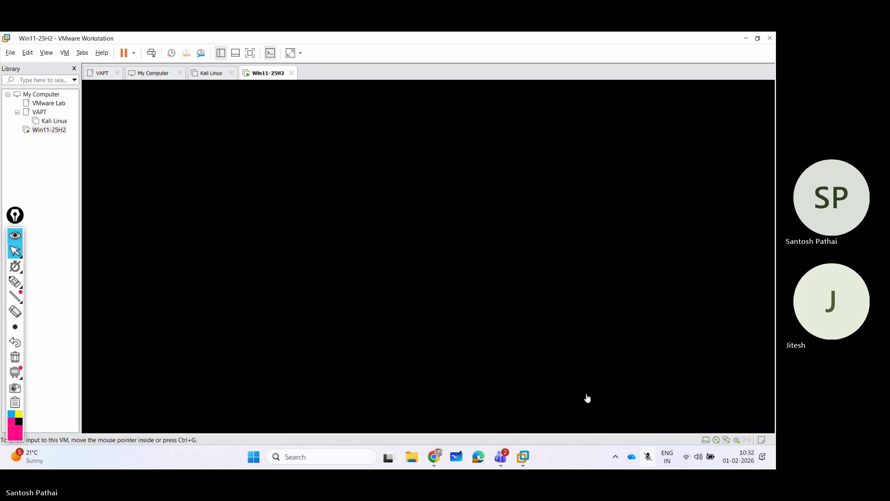
Wake the Win11-25H2 VM display to show the 2403 Hotfix installation status.
click(587, 393)
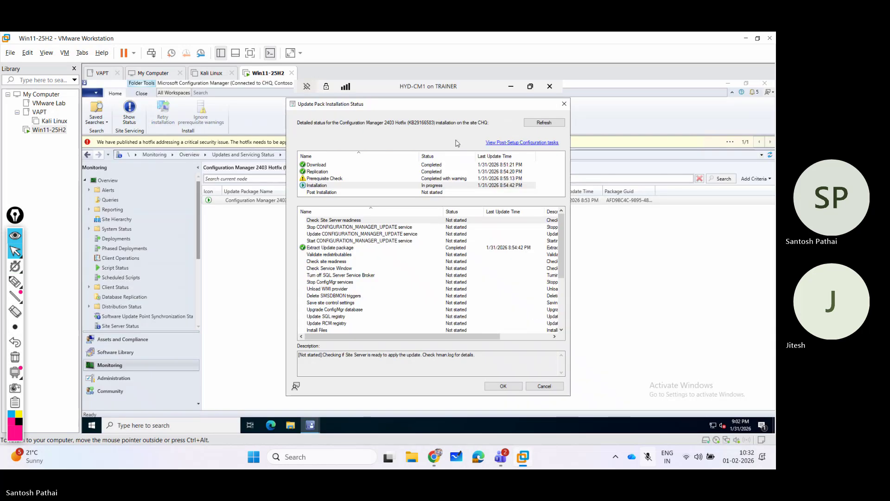
click(542, 122)
click(533, 123)
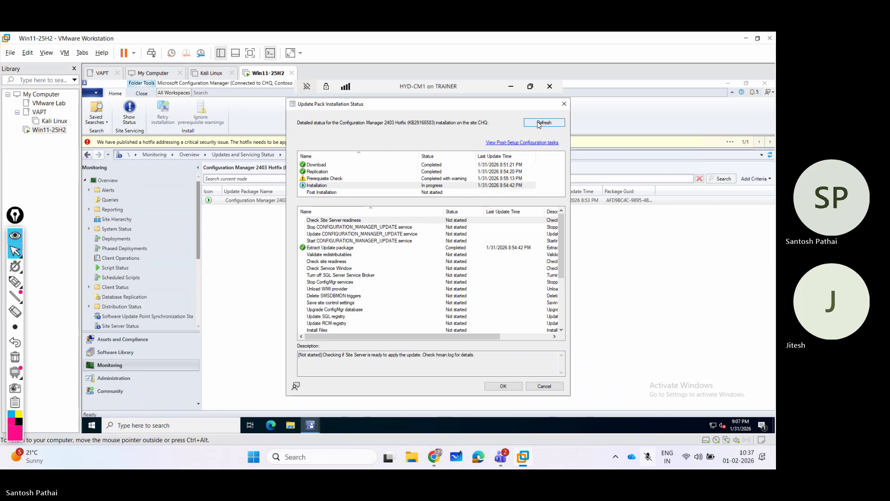
Refresh the 2403 Hotfix installation steps once more.
click(539, 124)
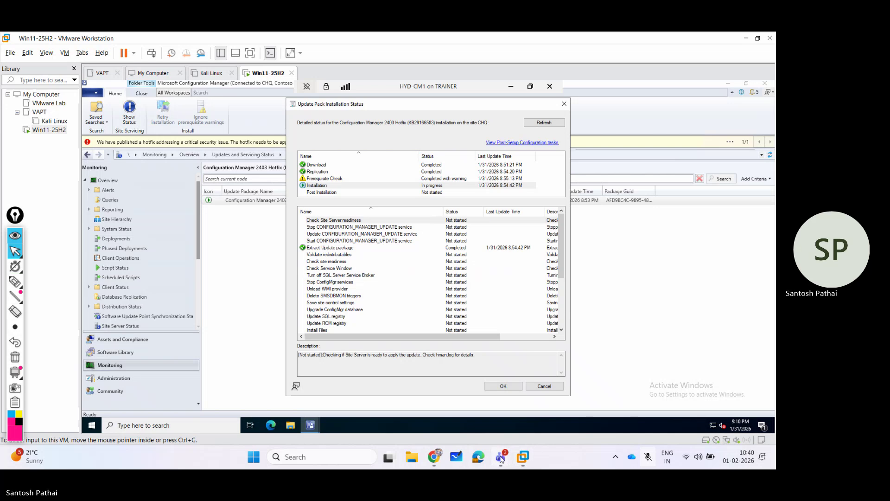
Admit the lobby attendee to the SCCM & Intune Training meeting, unmute, then return to Win11-25H2.
mouse_move(500, 458)
click(462, 409)
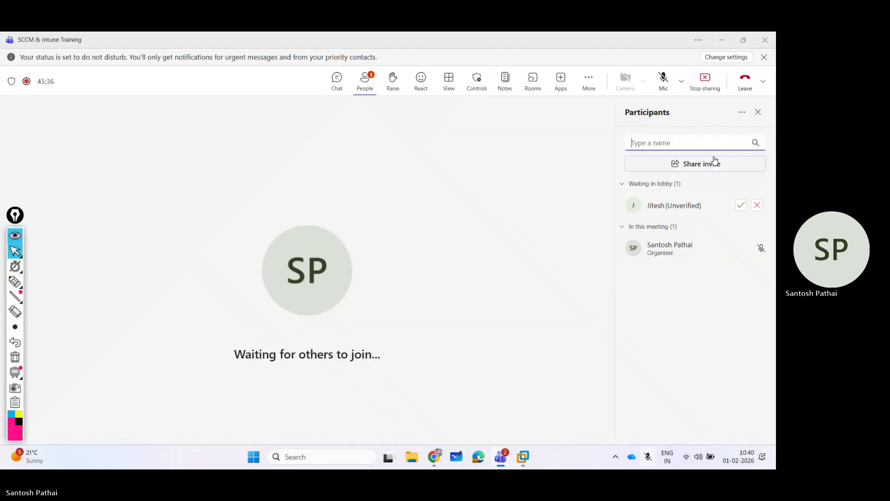
click(741, 205)
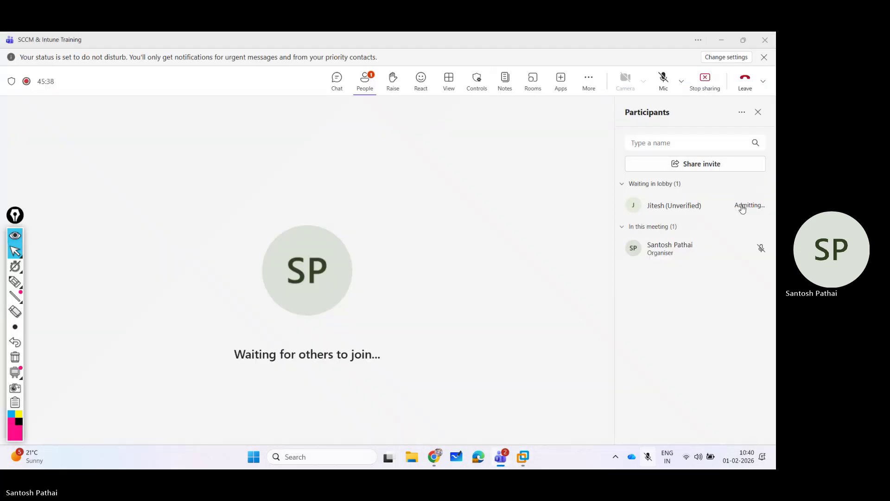
click(663, 80)
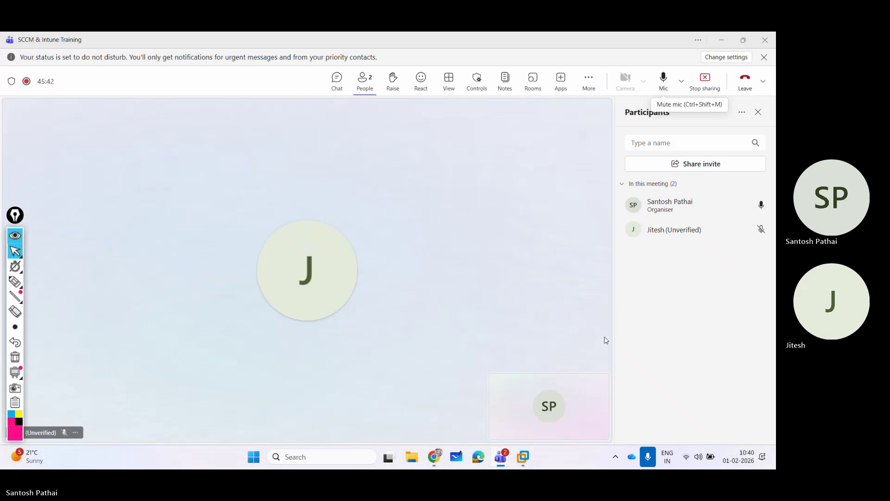
mouse_move(523, 457)
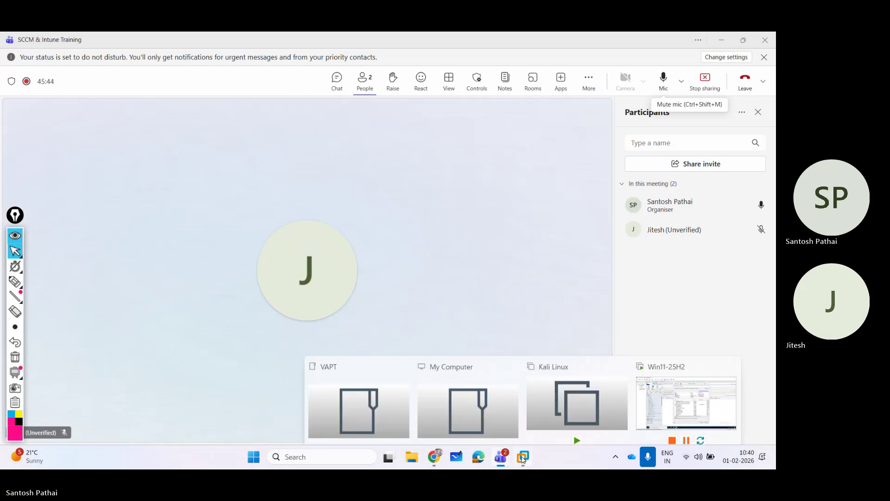
click(685, 391)
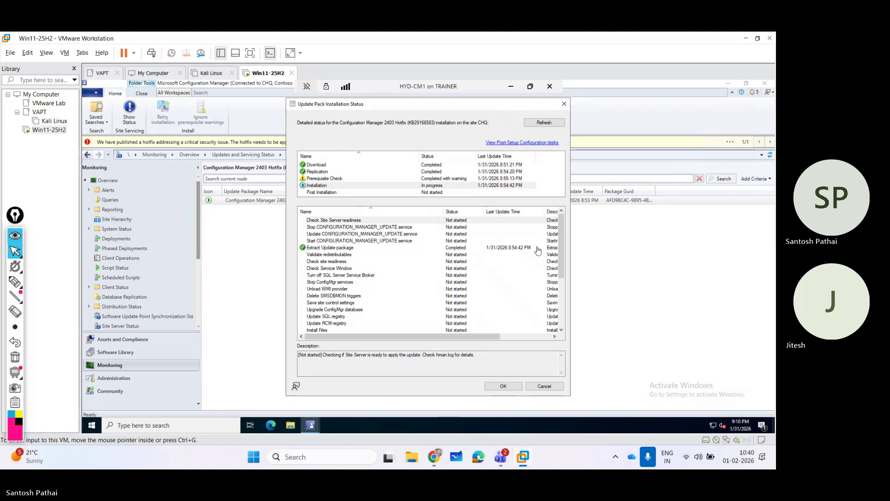
Refresh the status: Installation still in progress, only Extract Update package completed.
click(536, 123)
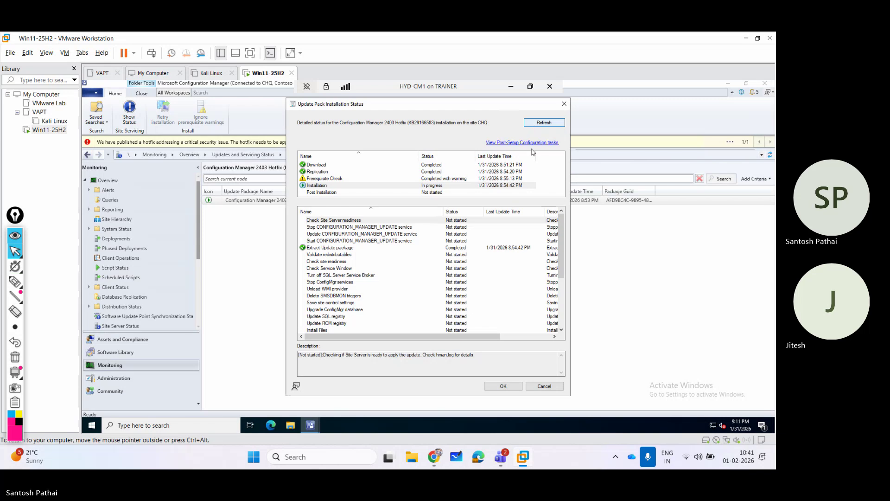
Mute the microphone and refresh the hotfix status, with Installation still in progress.
click(646, 459)
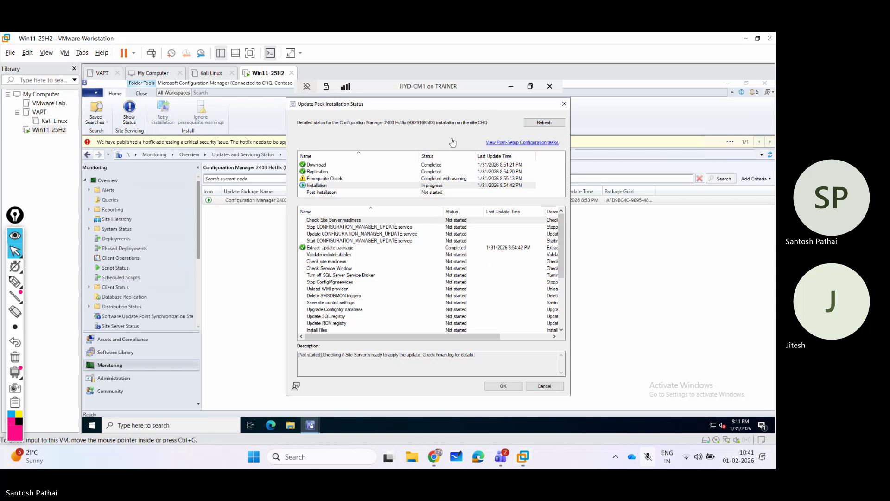
click(538, 123)
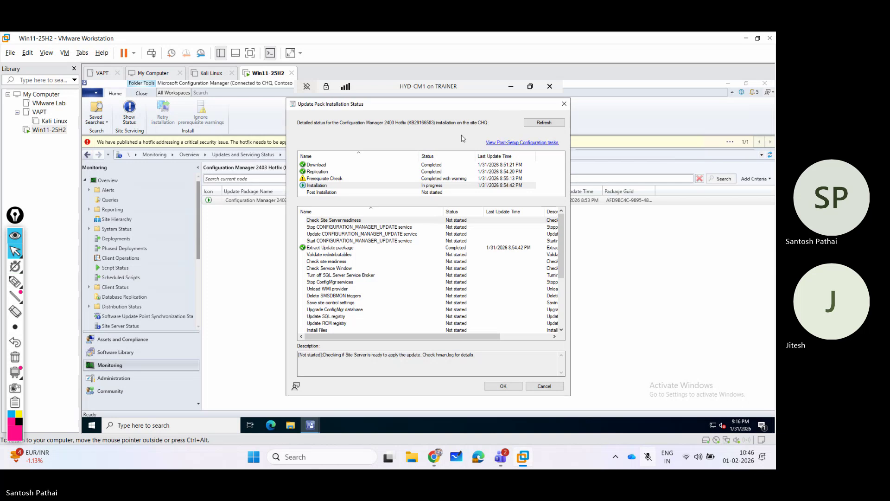
click(527, 124)
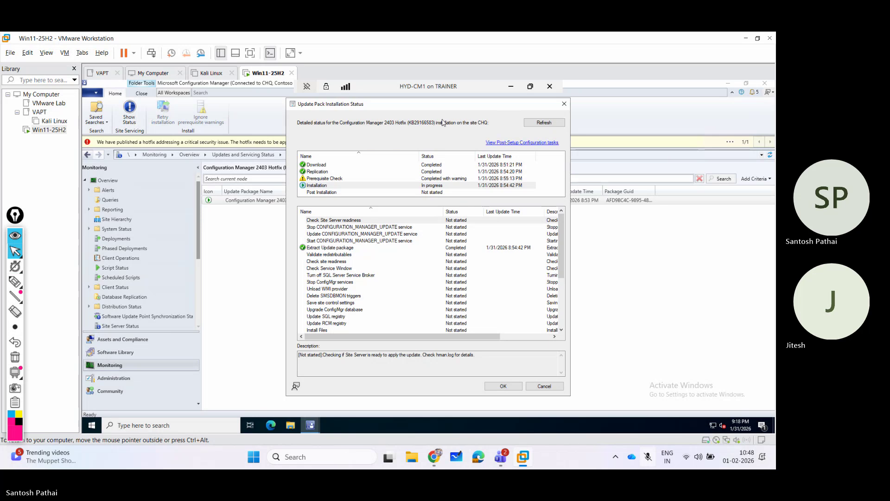
click(528, 124)
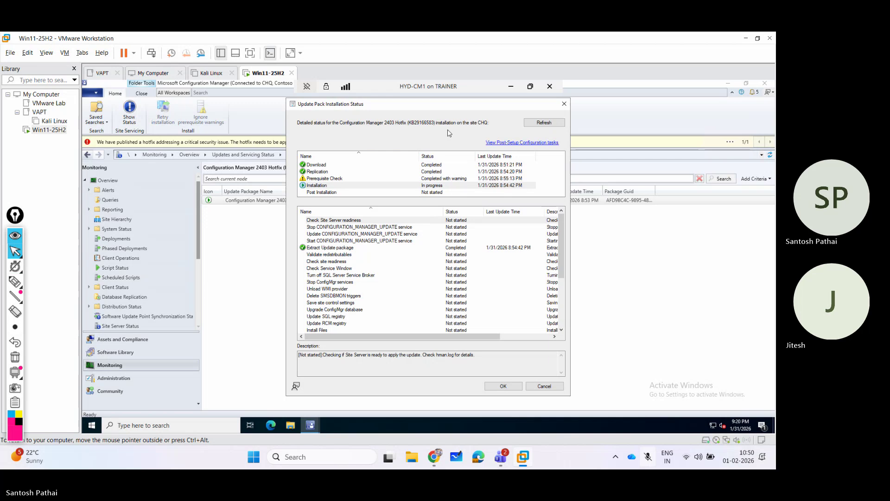
click(549, 124)
click(549, 126)
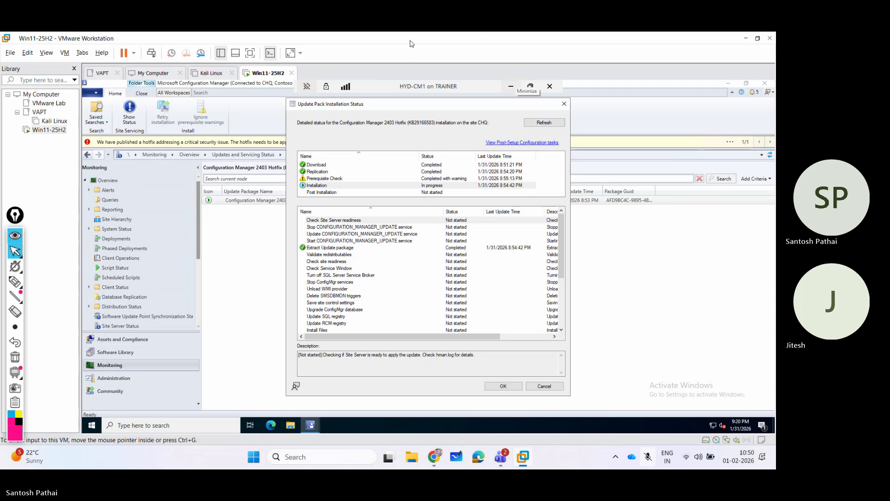
Refresh the status and inspect the Start CONFIGURATION_MANAGER_UPDATE service step.
click(543, 121)
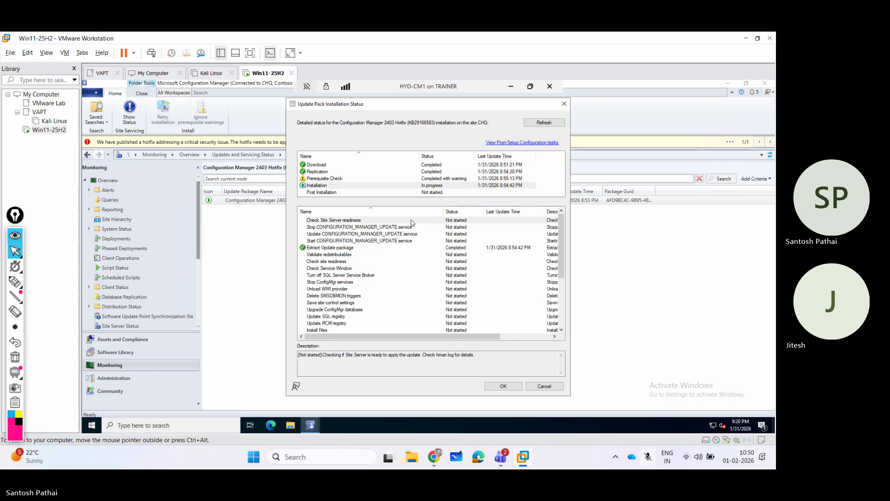
click(376, 243)
scroll(375, 246, down, 3)
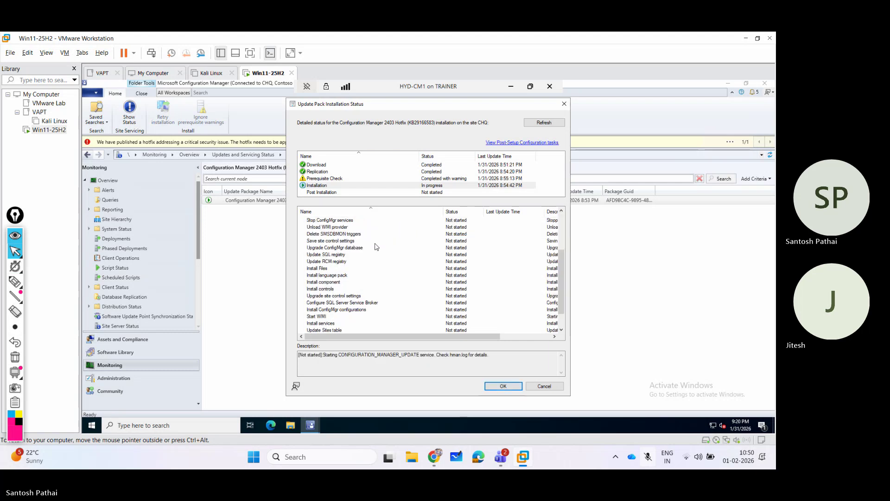
scroll(376, 246, down, 3)
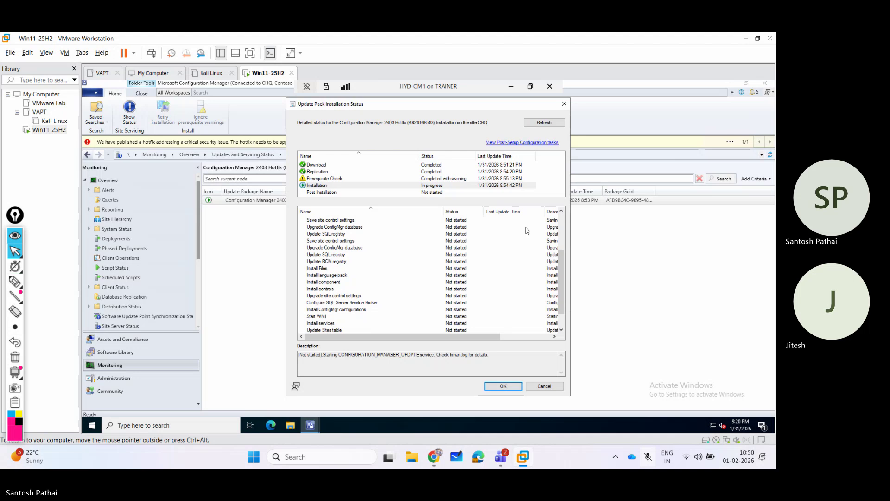
scroll(559, 225, up, 4)
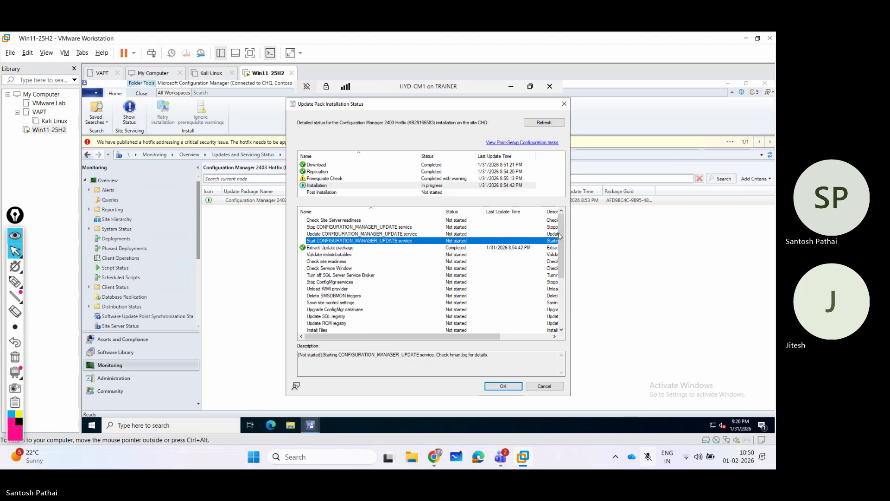
scroll(560, 307, down, 4)
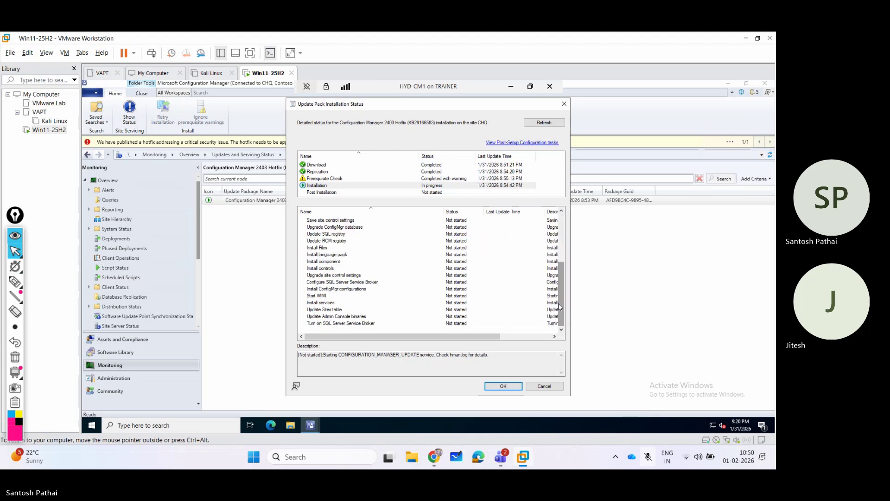
scroll(562, 222, up, 4)
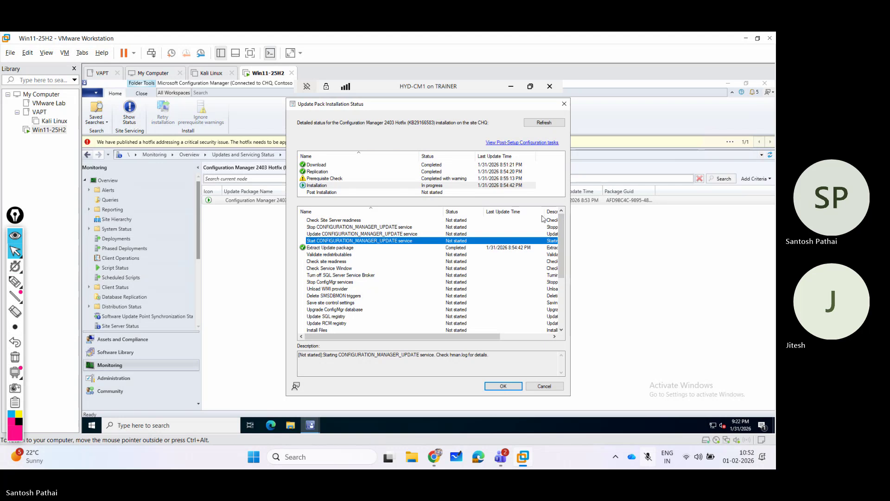
Unmute the microphone, close the status dialog, and dismiss the hotfix's action menu.
click(648, 457)
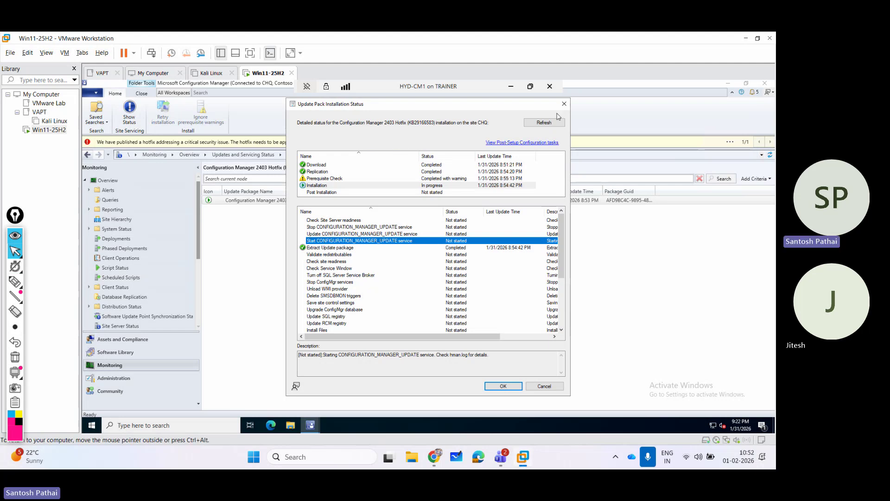
click(510, 391)
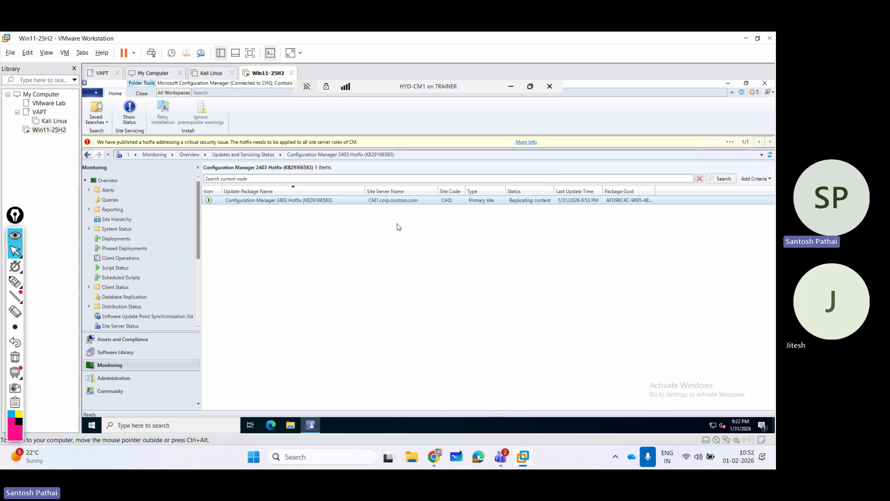
right_click(308, 201)
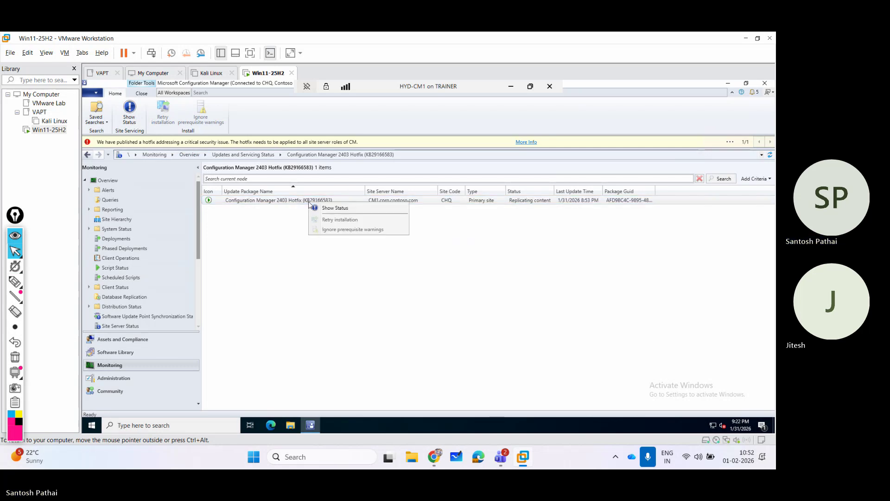
click(288, 250)
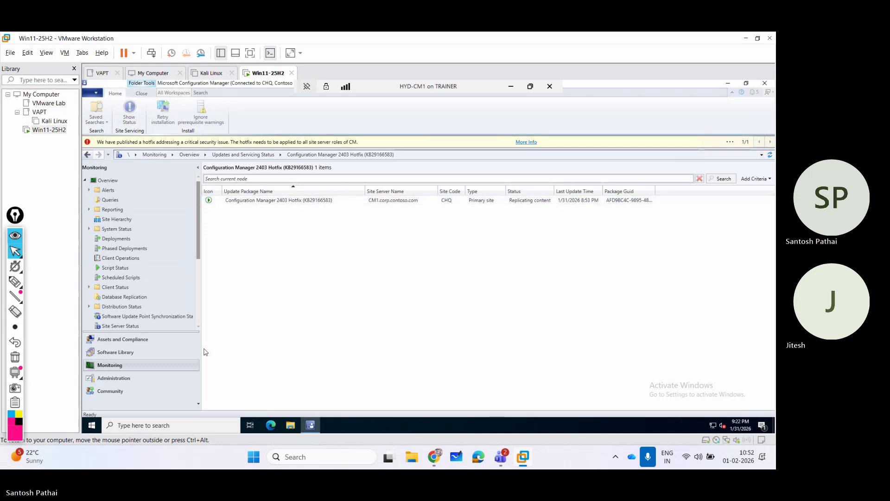
Mark the 2403 Hotfix to ignore prerequisite warnings in Administration > Updates and Servicing, then refresh.
click(114, 378)
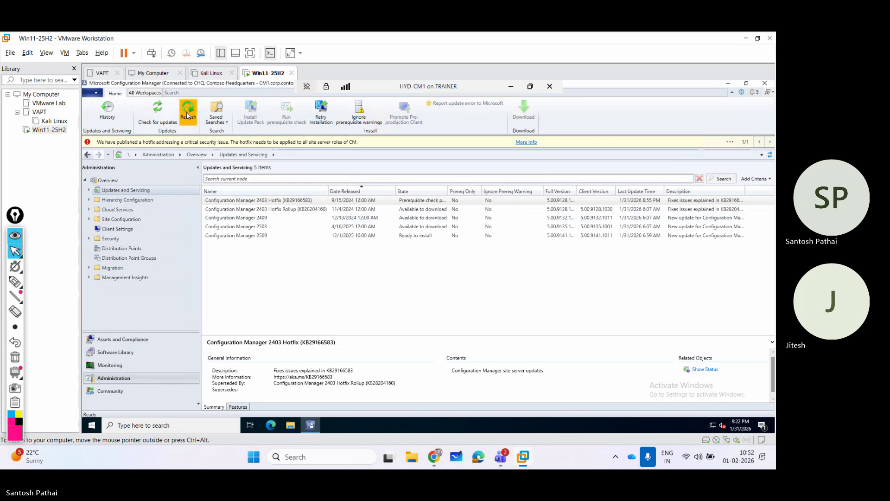
click(187, 115)
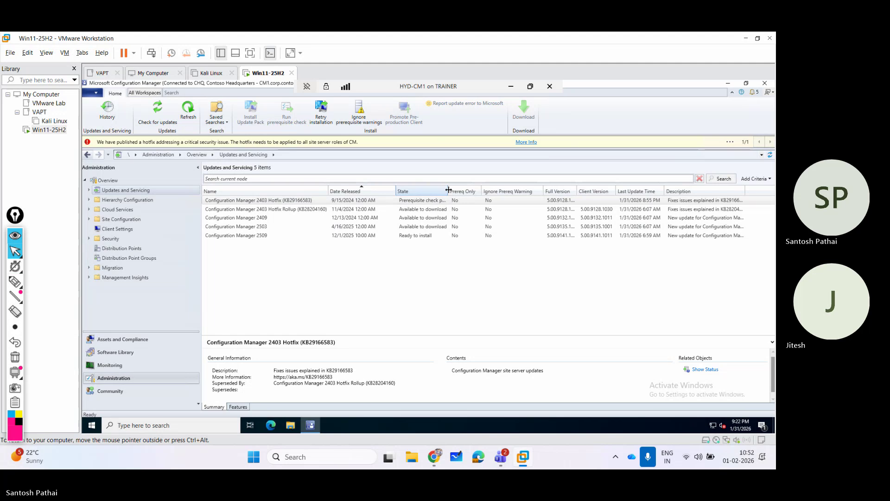
drag(449, 190, 514, 190)
click(313, 202)
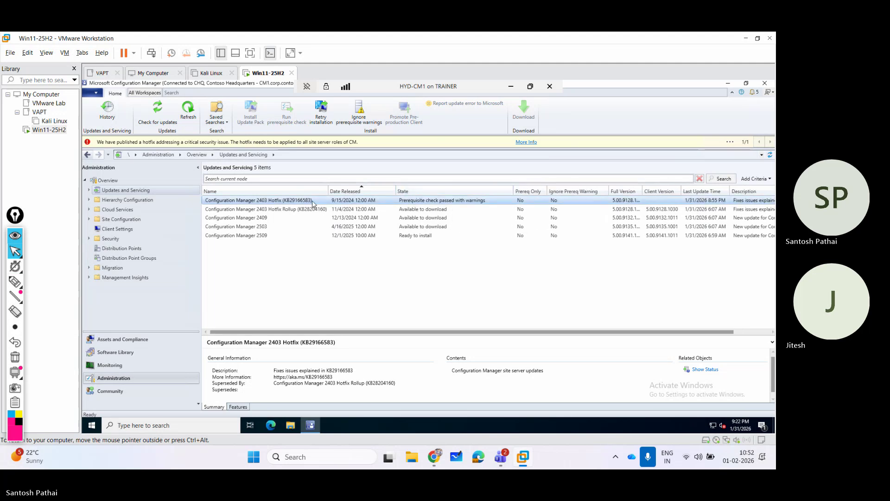
right_click(309, 201)
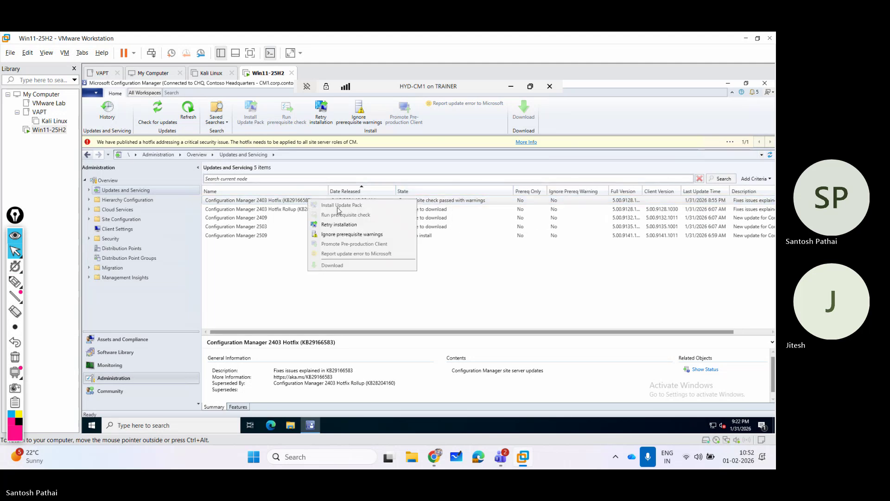
click(340, 236)
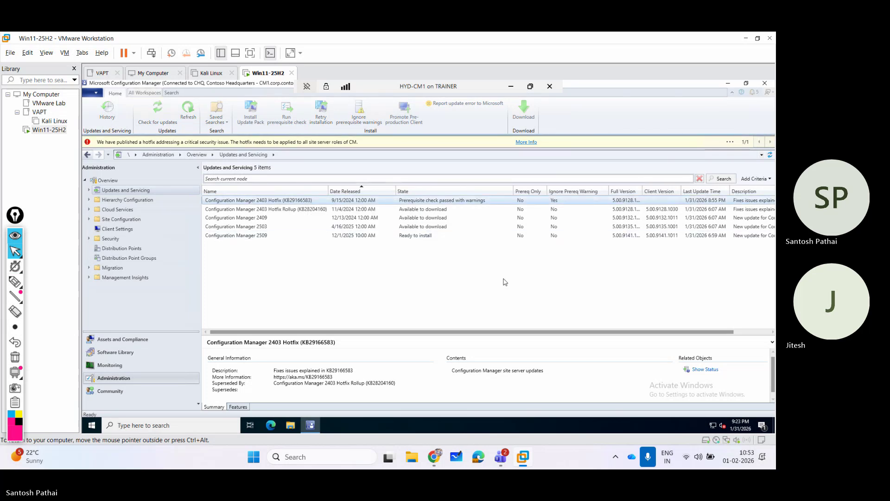
click(188, 110)
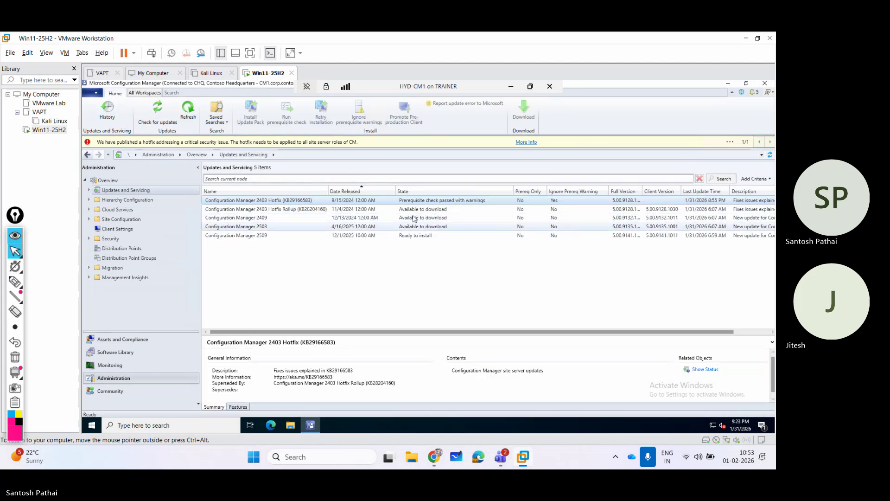
right_click(310, 201)
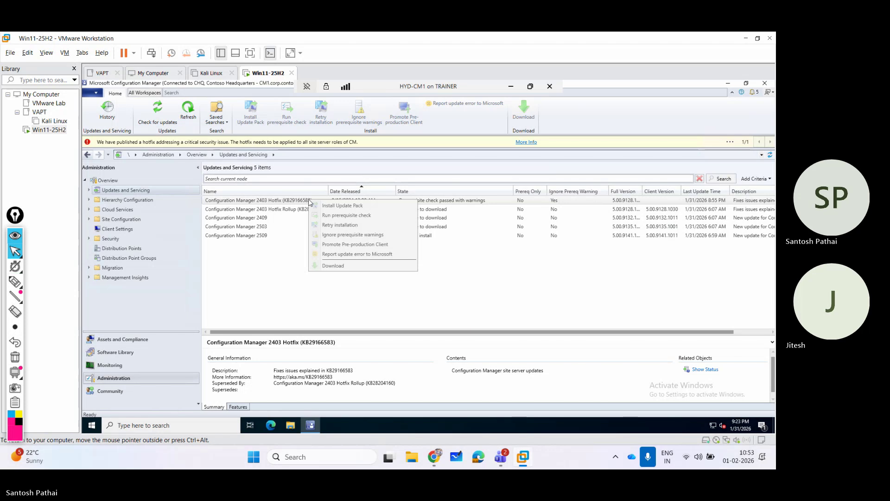
click(470, 202)
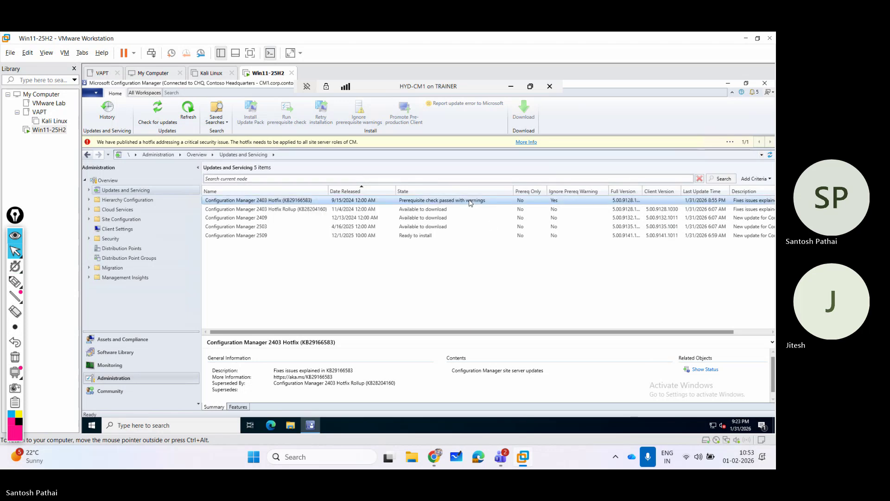
Open the hotfix's detailed status, refresh the Installation phase steps, and close it.
click(705, 370)
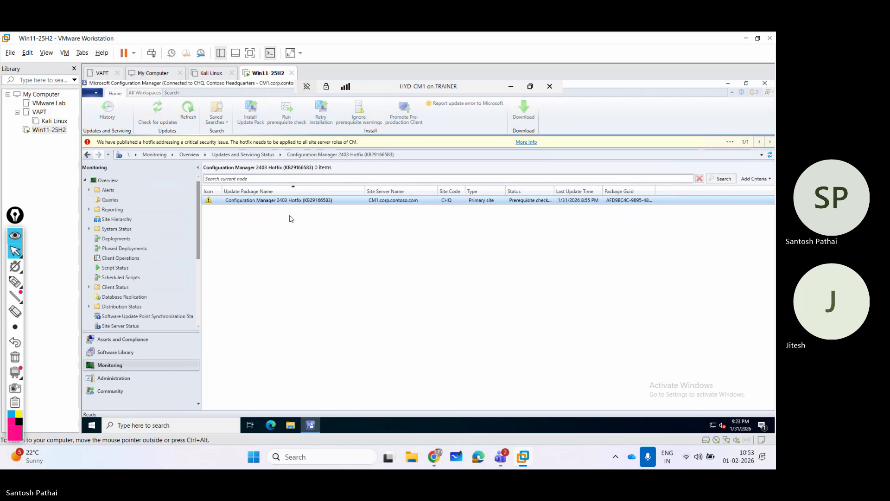
right_click(286, 204)
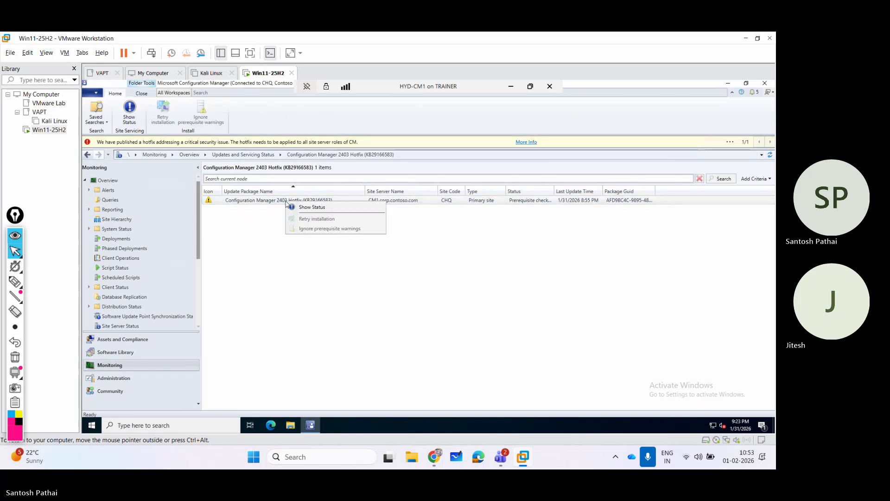
click(301, 207)
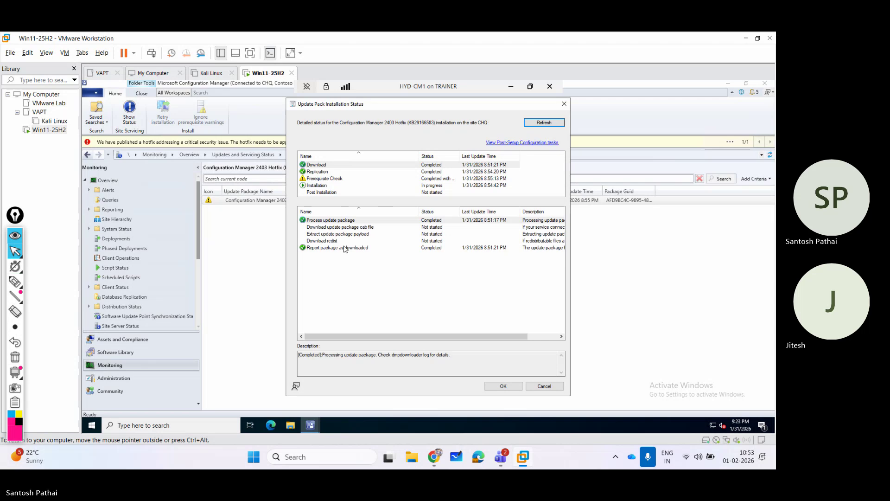
click(338, 185)
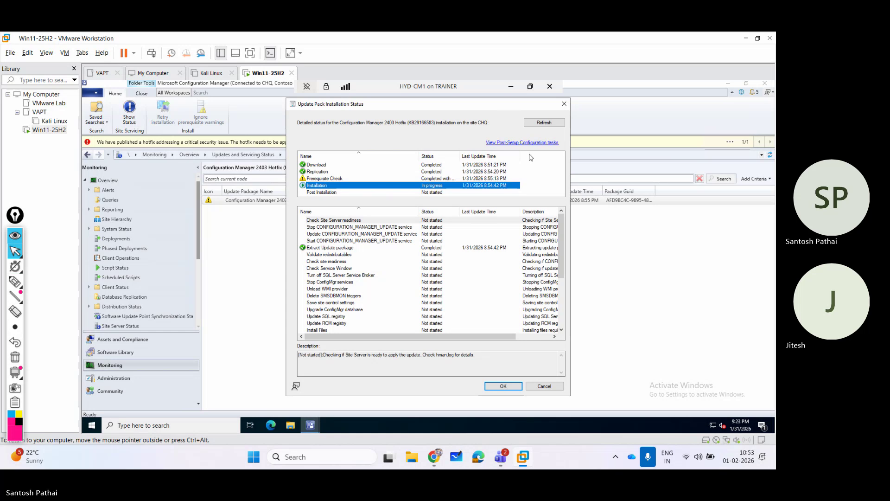
click(544, 123)
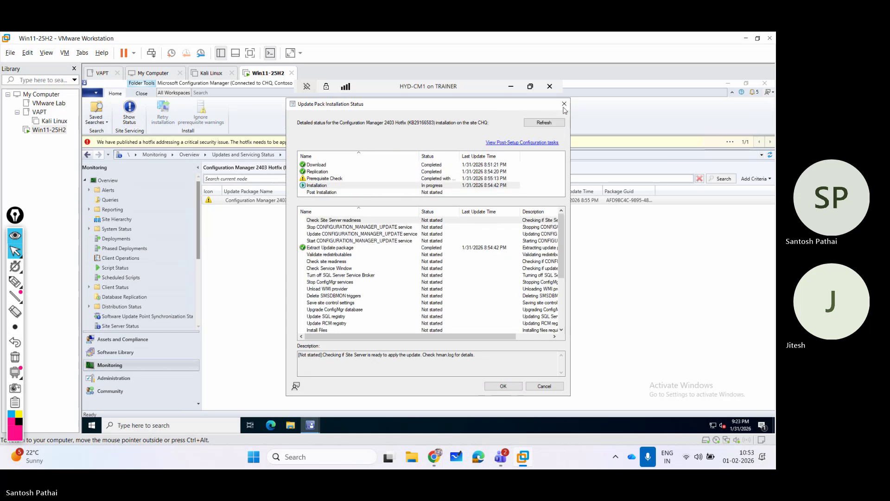
click(564, 104)
Reopen the status and read the SQL performance and Network Access Account prerequisite warnings.
right_click(259, 205)
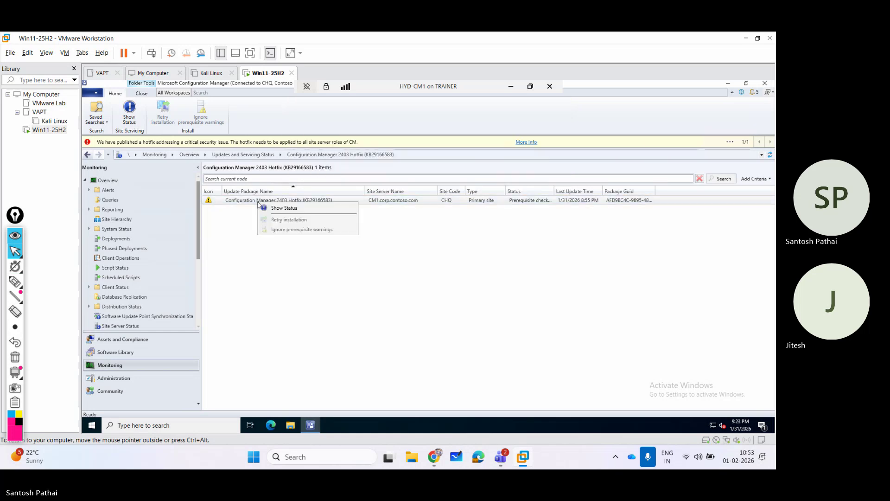
click(273, 208)
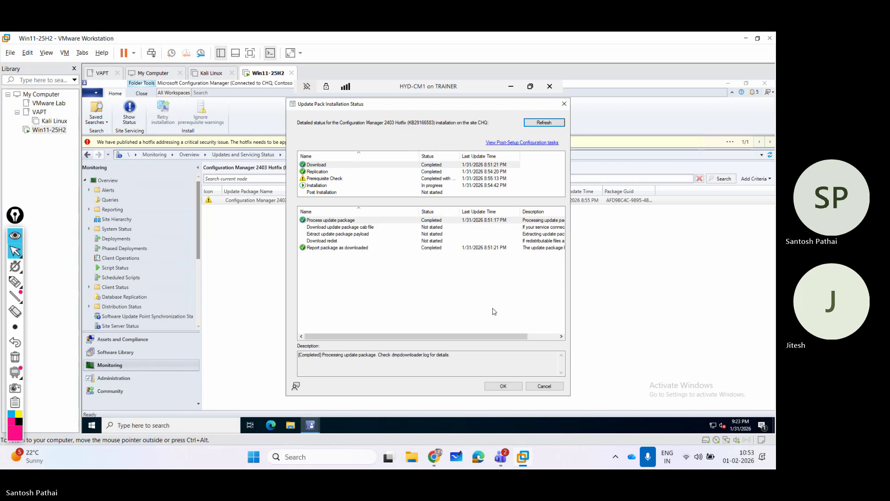
click(331, 181)
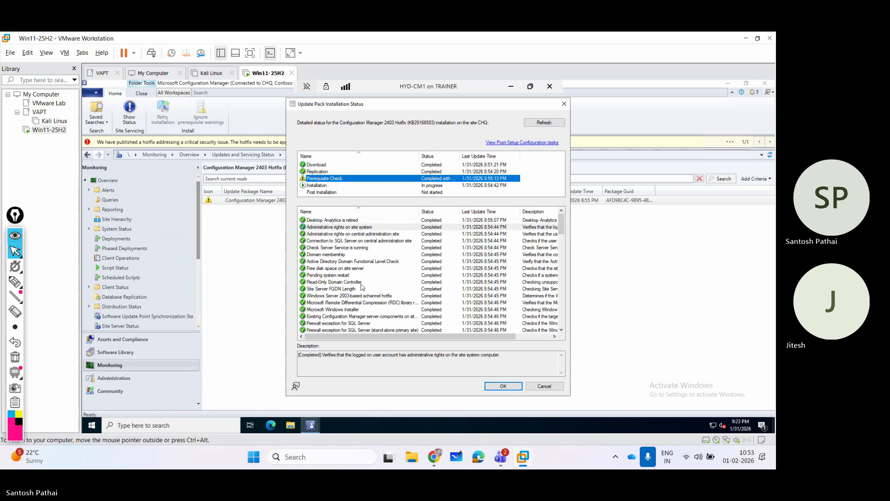
scroll(361, 286, down, 10)
scroll(361, 286, up, 1)
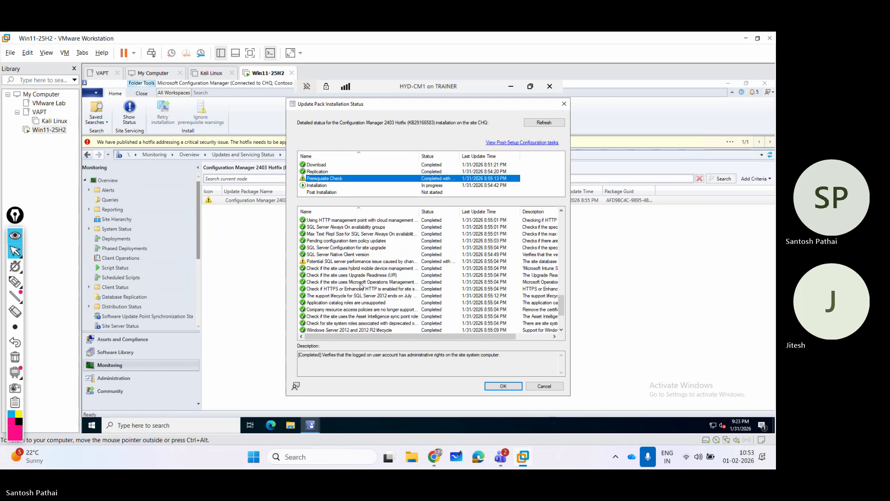
click(345, 262)
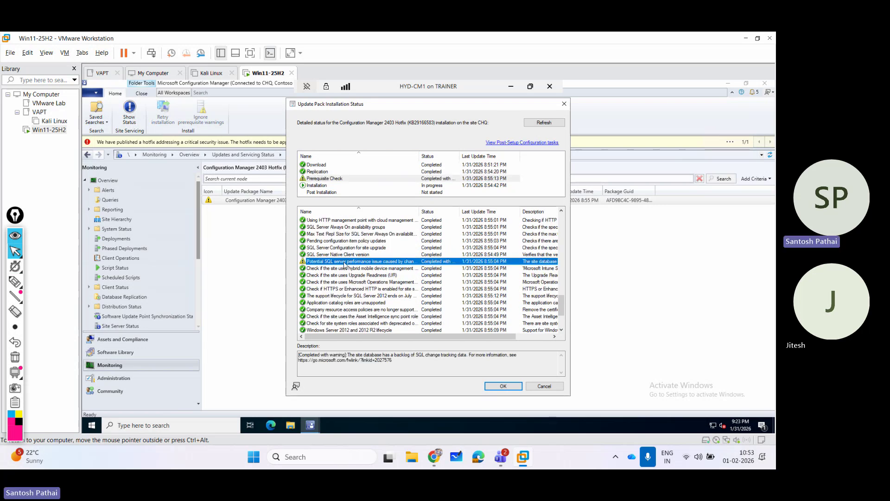
double_click(419, 211)
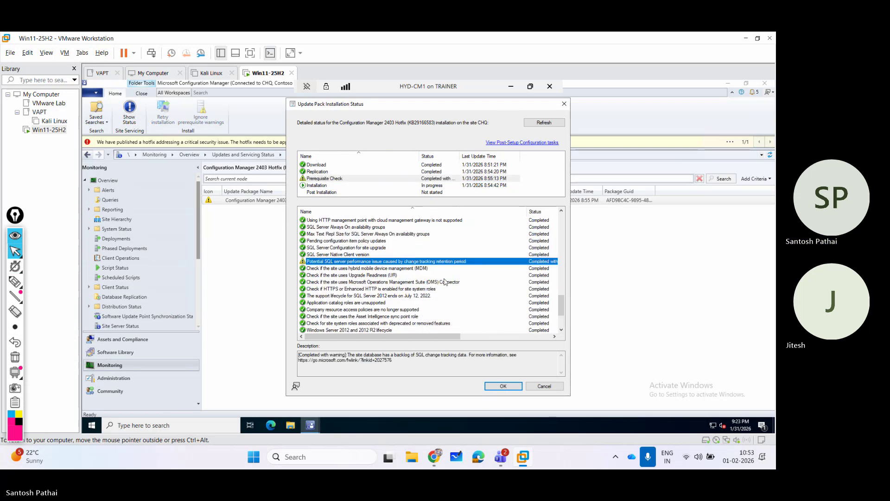
scroll(408, 306, down, 3)
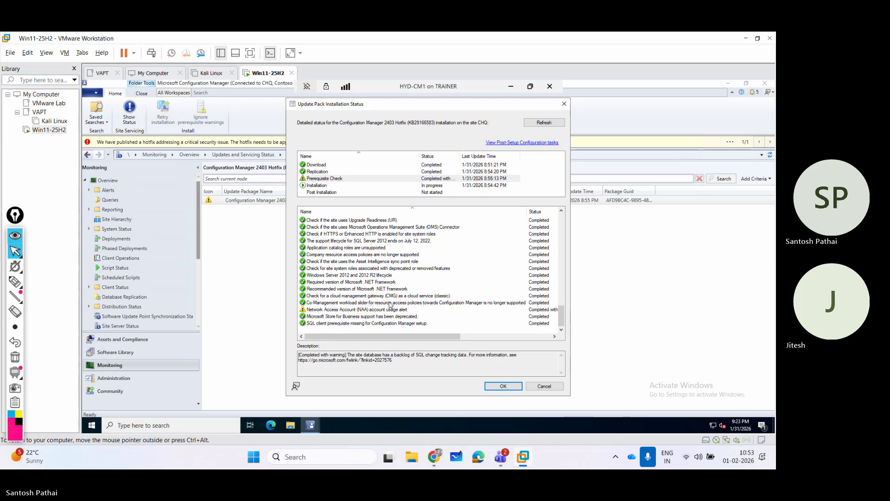
click(371, 311)
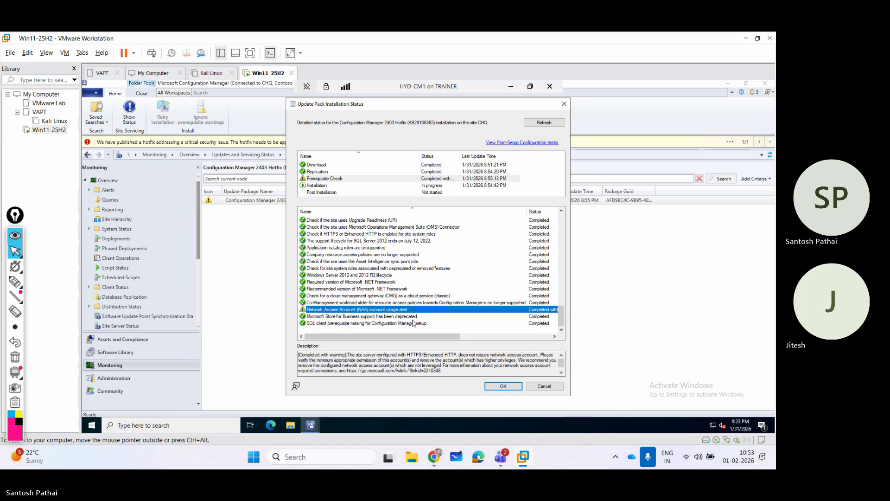
scroll(415, 298, up, 5)
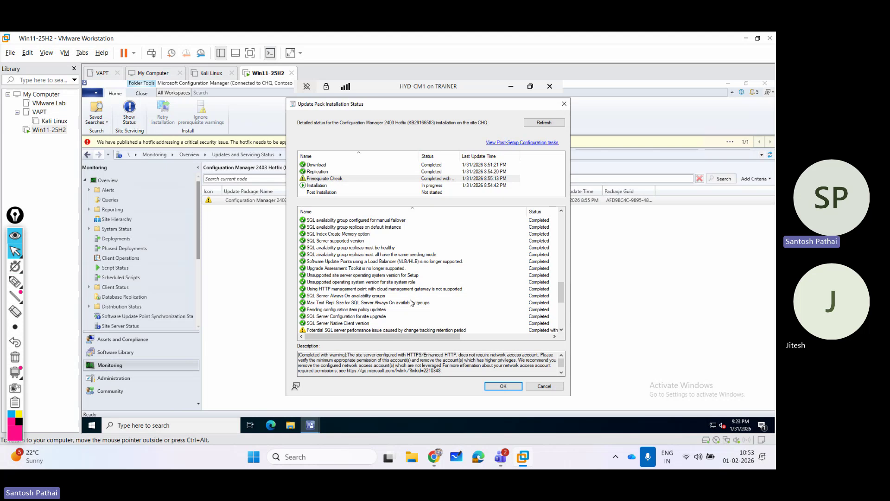
click(370, 330)
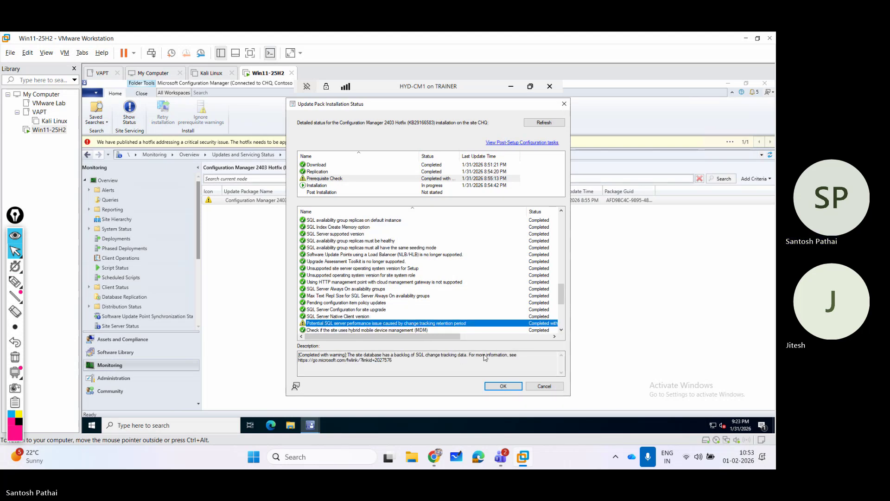
click(505, 386)
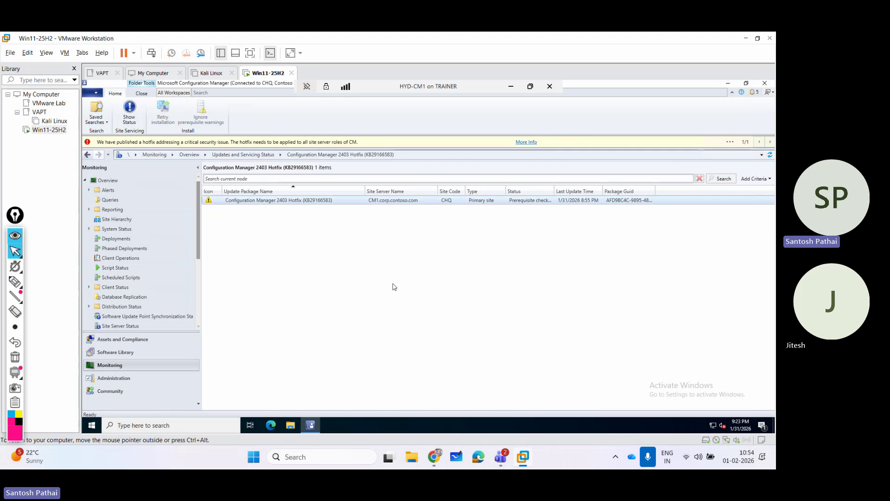
Go back to Updates and Servicing and refresh the list of five updates.
click(148, 376)
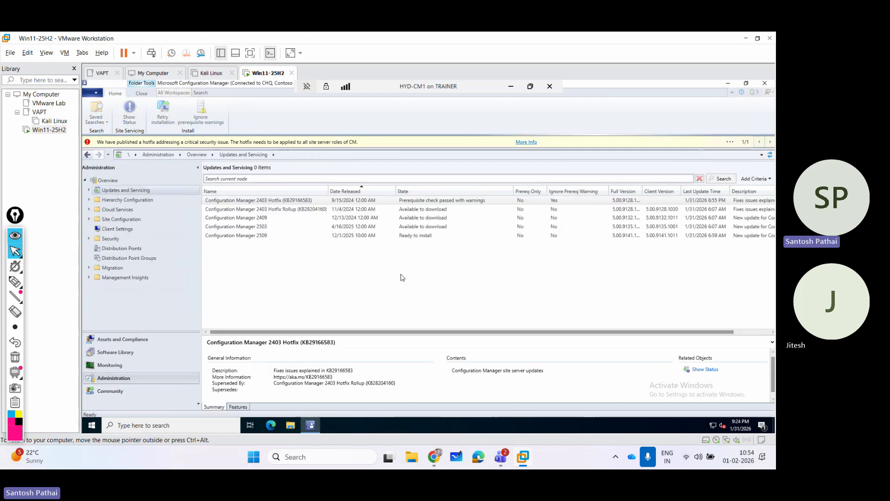
right_click(421, 201)
right_click(289, 203)
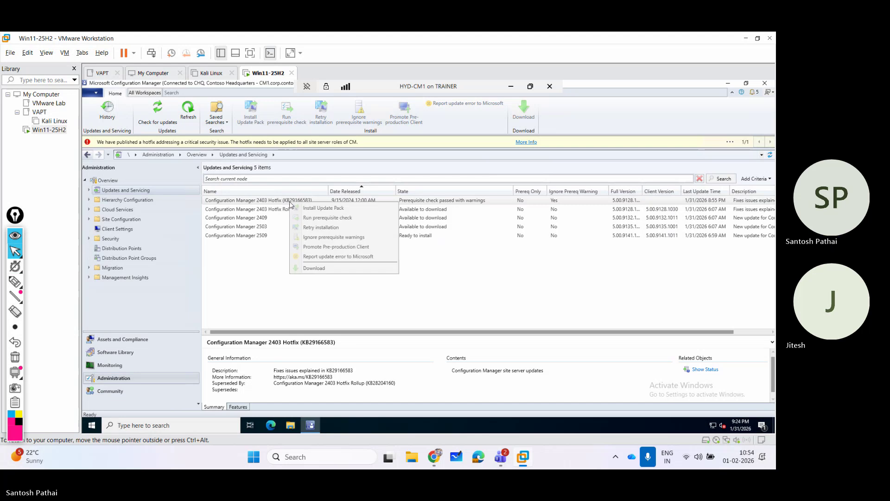
click(285, 204)
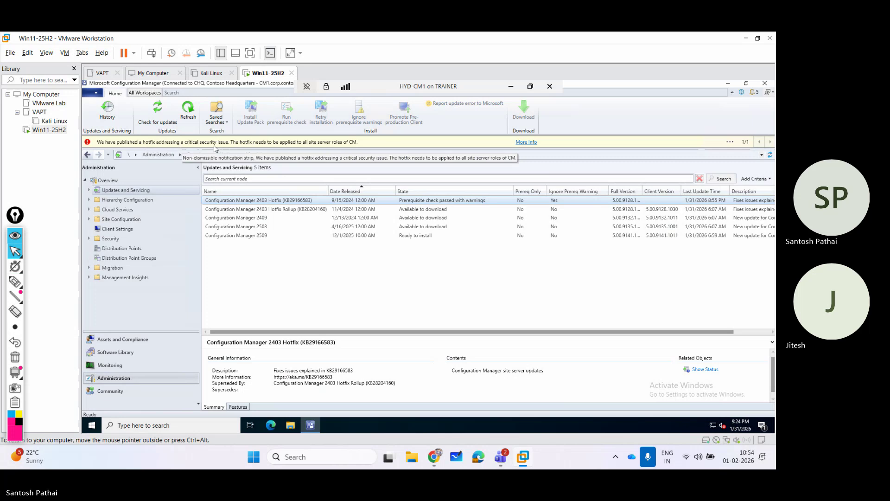
click(189, 115)
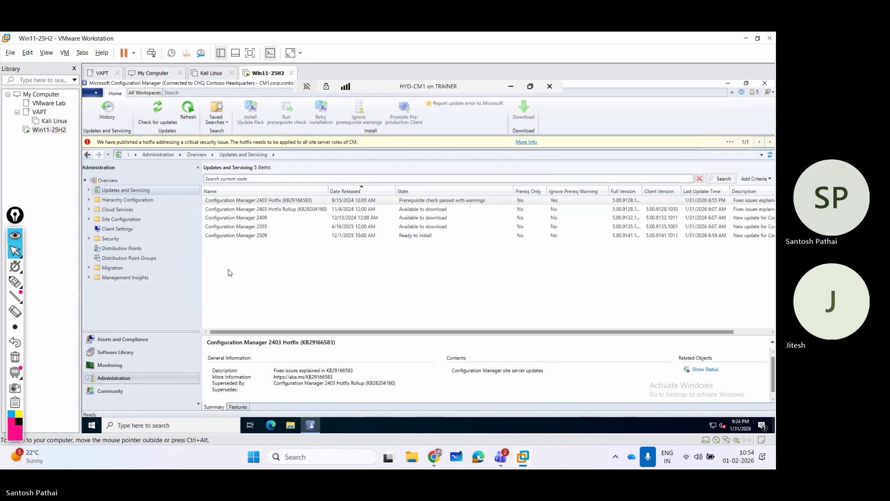
Download the 2403 Hotfix Rollup update and dismiss the checking-for-updates notice.
click(280, 211)
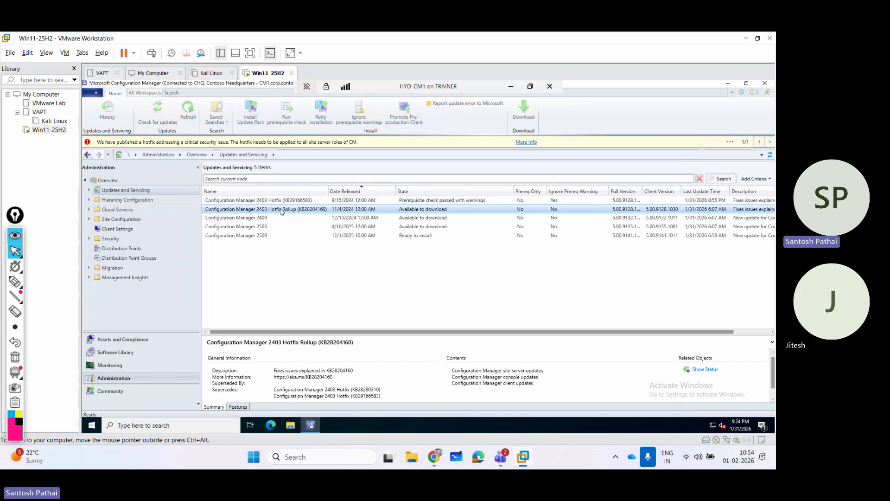
right_click(283, 212)
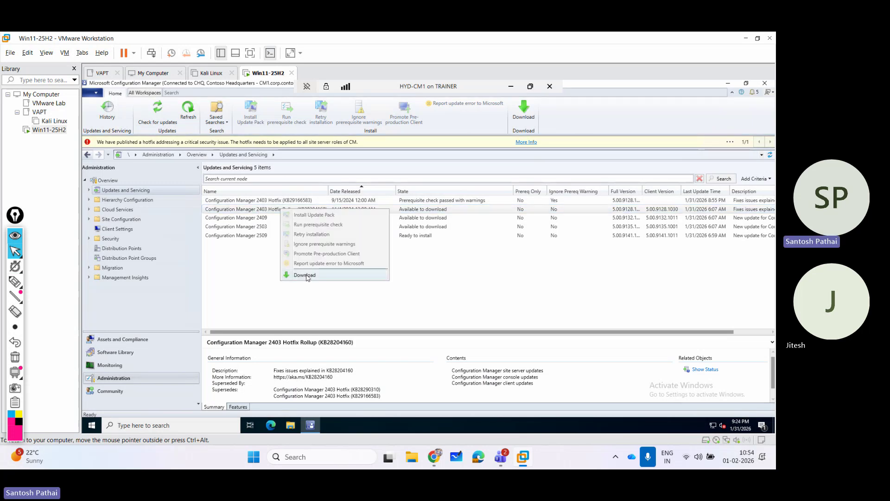
click(301, 275)
click(445, 285)
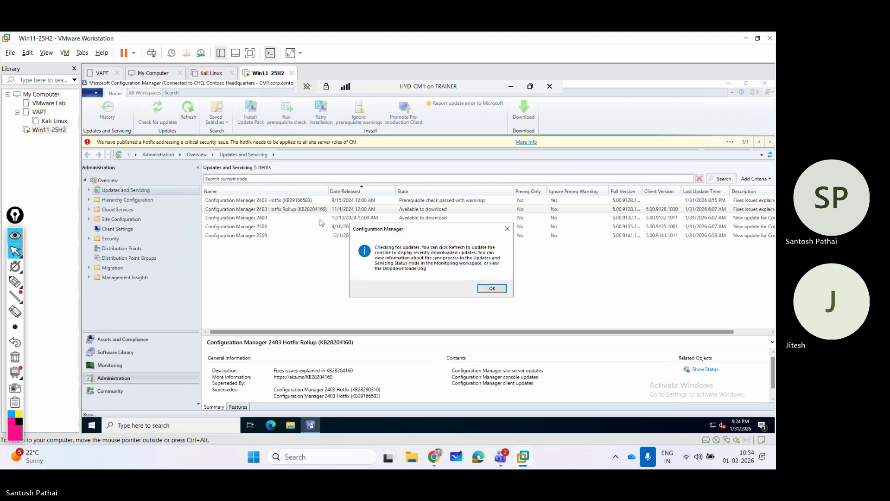
click(492, 288)
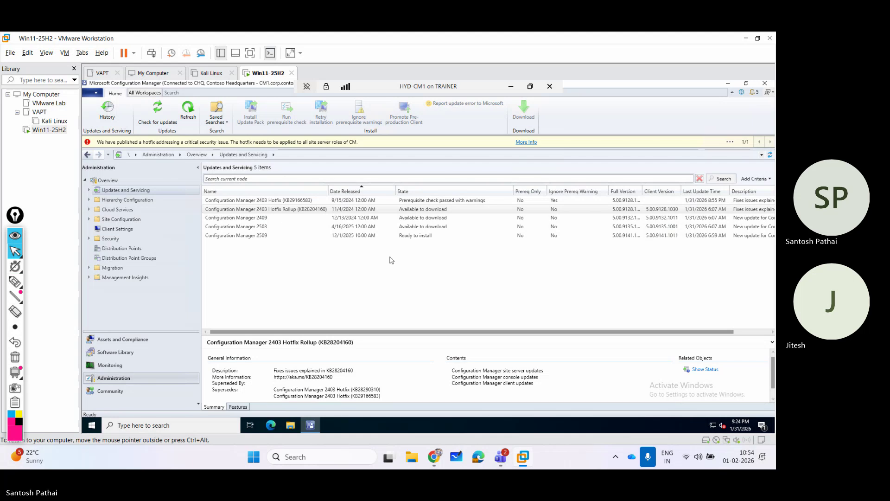
Review the 2403 Hotfix's actions, then minimise the Configuration Manager console to the HYD-CM1 desktop.
click(276, 200)
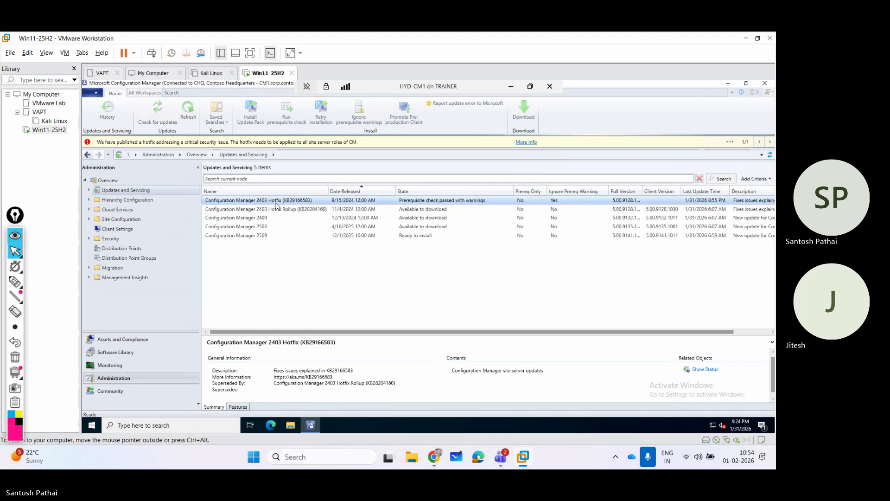
right_click(277, 206)
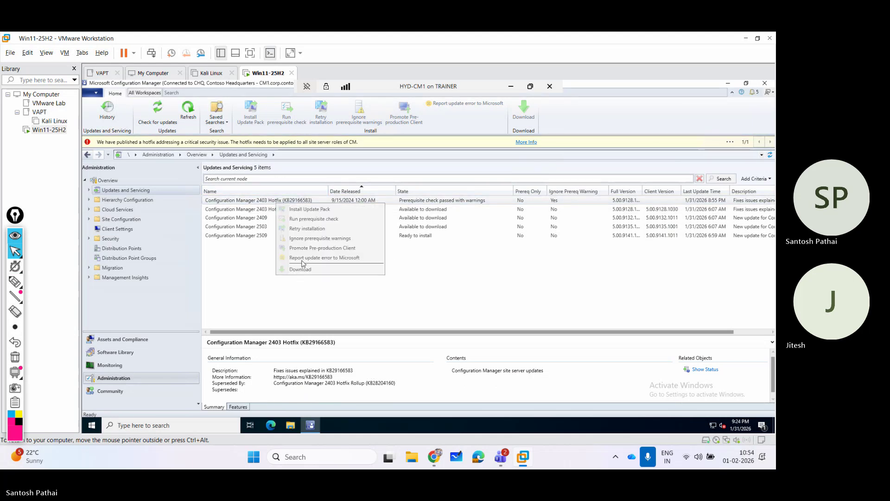
click(597, 421)
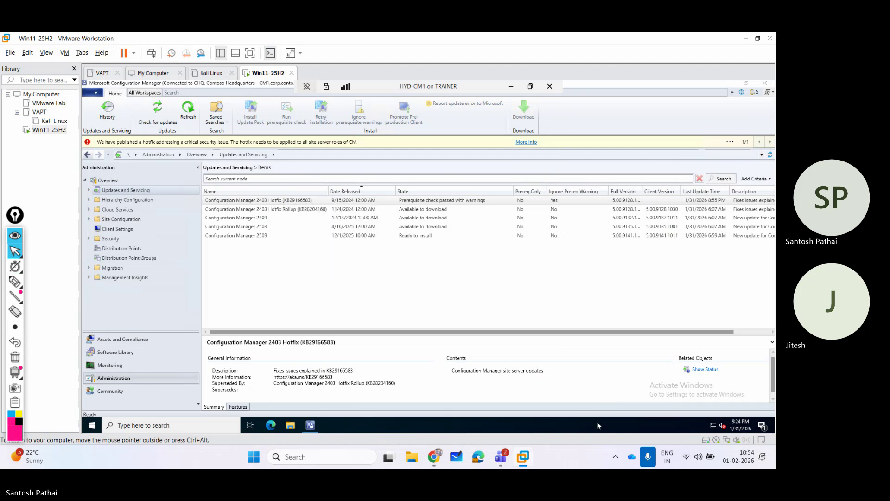
click(727, 83)
right_click(638, 158)
Browse This PC in File Explorer to the Windows (C:) drive, then return to the Configuration Manager console.
click(657, 184)
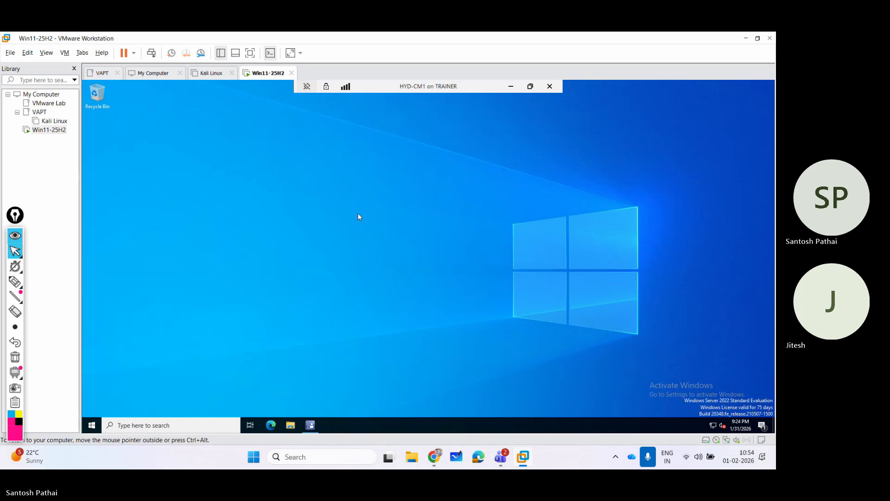
key(super+e)
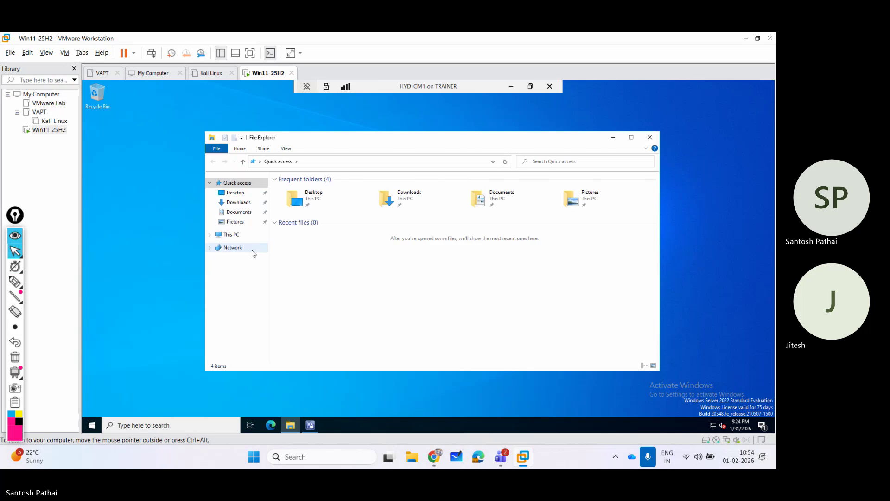
click(234, 235)
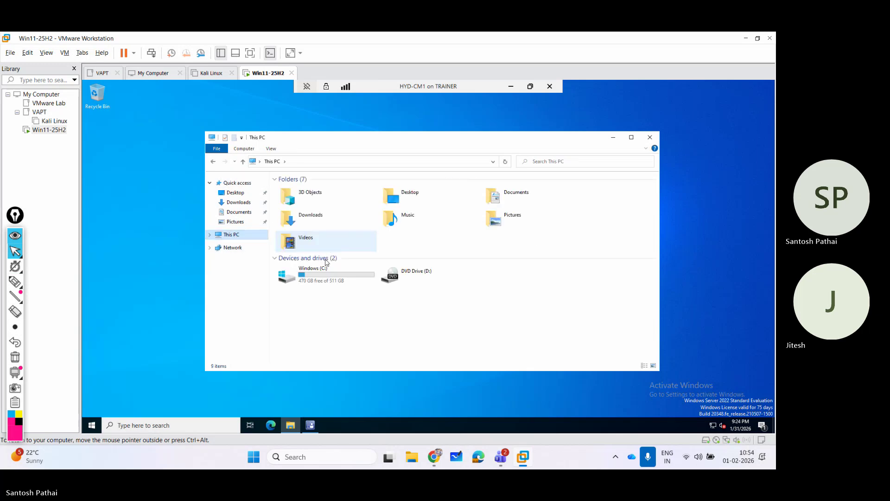
click(324, 283)
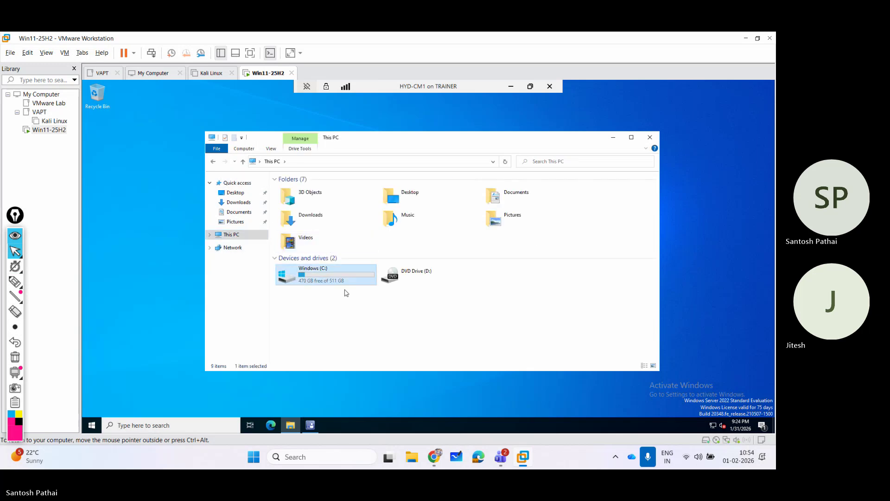
click(649, 138)
click(310, 425)
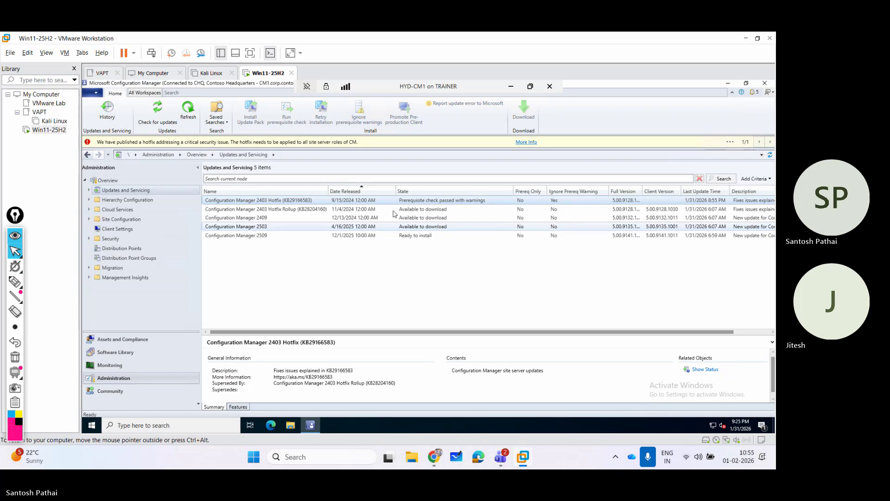
Refresh the updates list and show the status of the 2403 Hotfix (KB29166583).
click(187, 109)
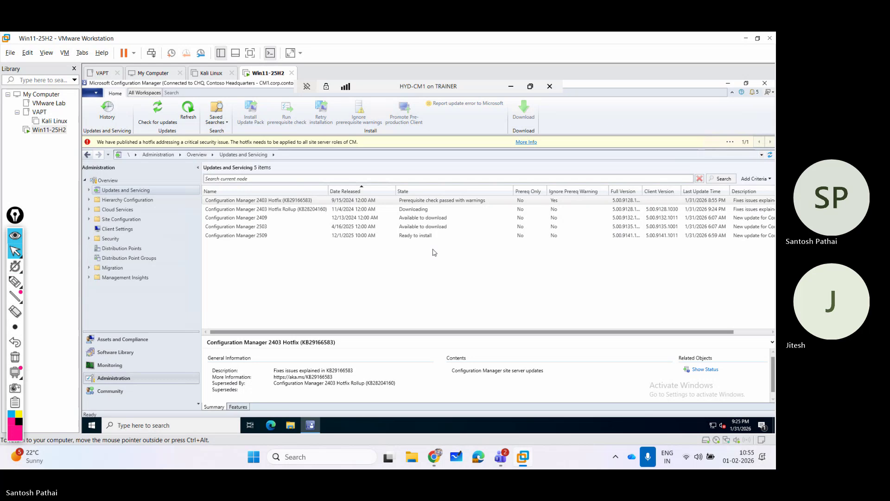
right_click(308, 202)
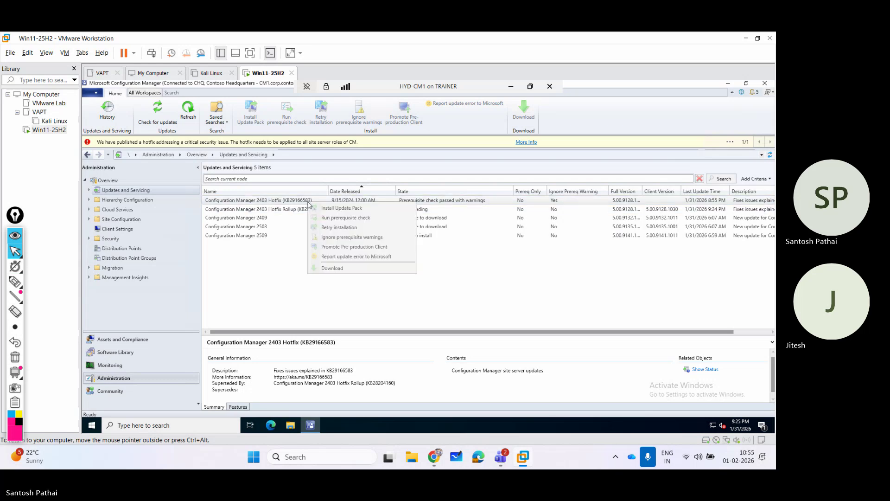
click(474, 202)
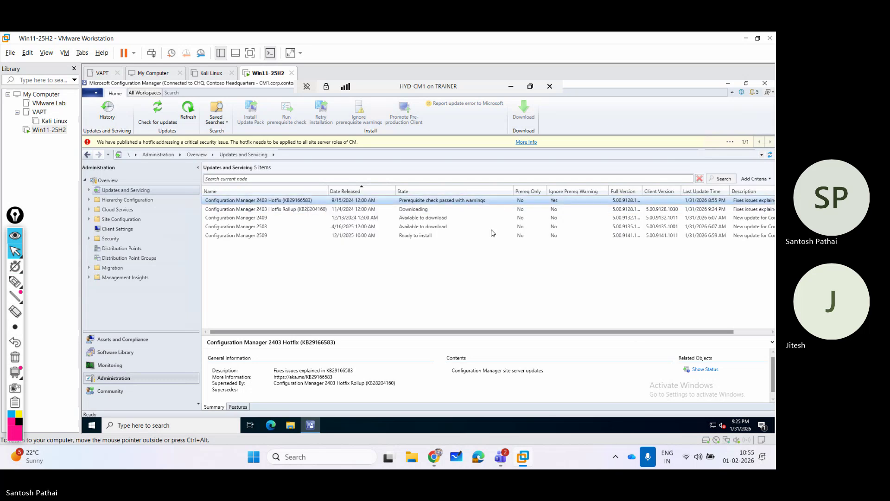
click(705, 370)
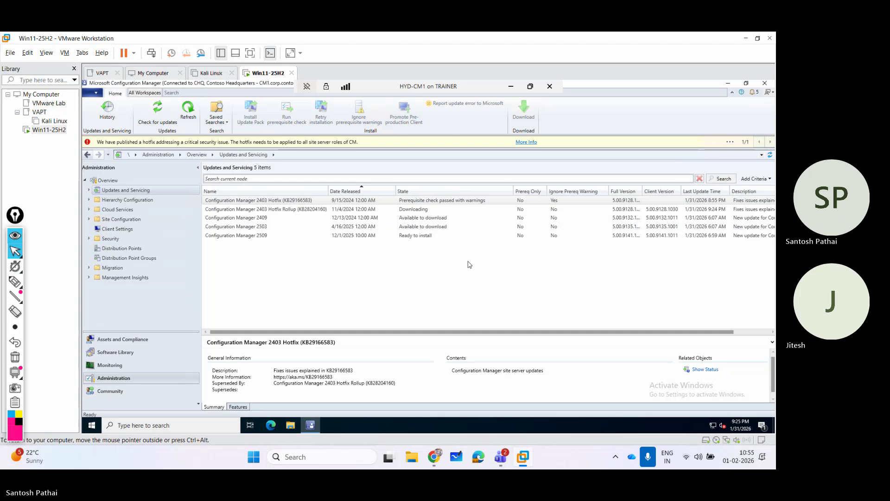
click(287, 205)
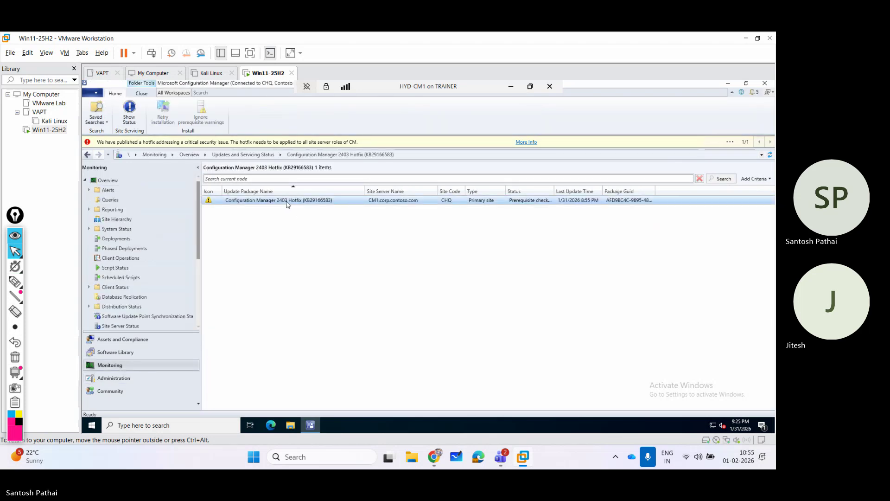
right_click(287, 205)
click(304, 210)
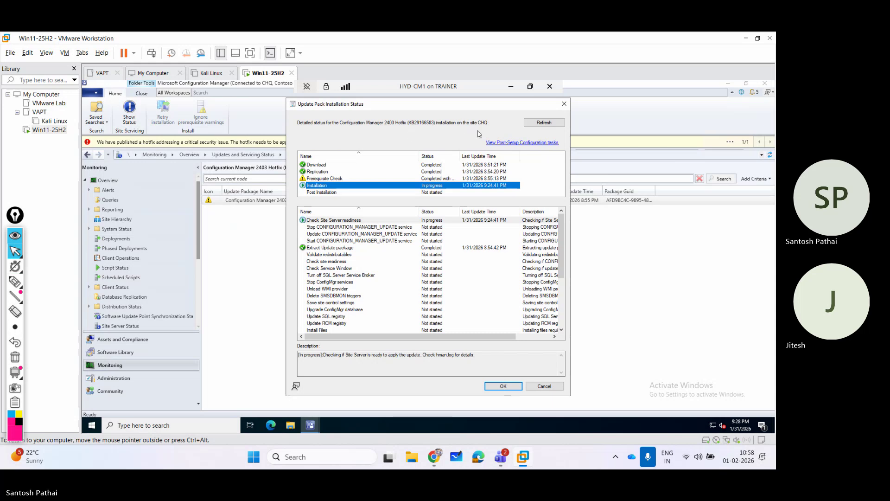
click(536, 123)
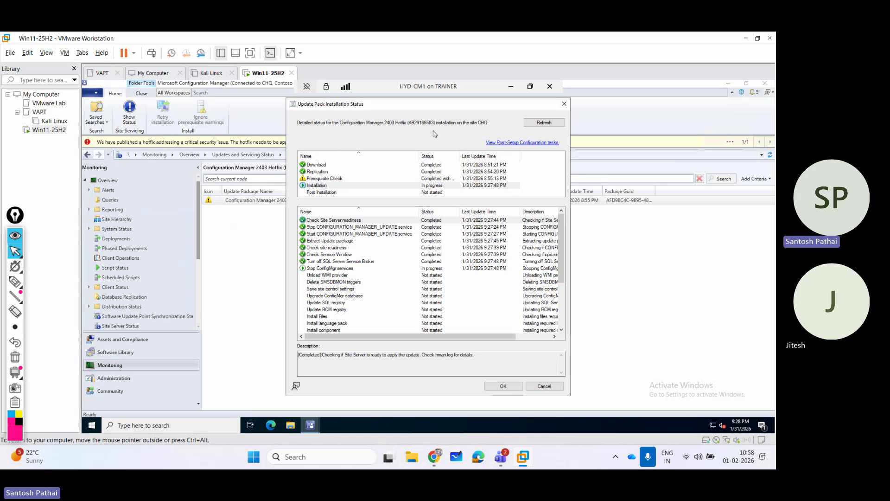
click(565, 104)
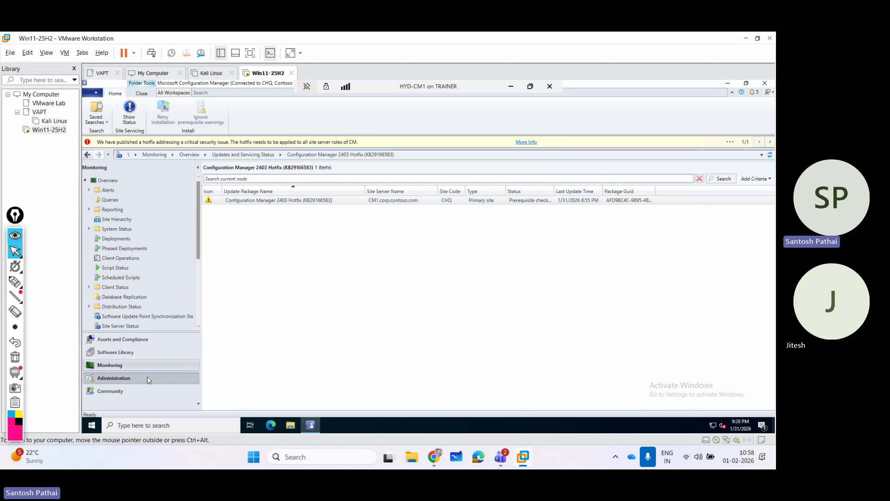
Go back to Updates and Servicing and try showing the Installing 2403 Hotfix's status again.
click(134, 378)
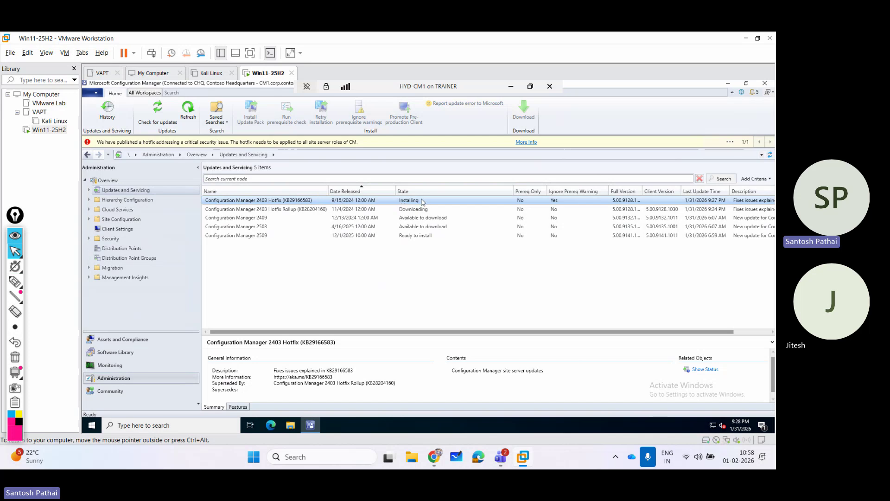
click(698, 370)
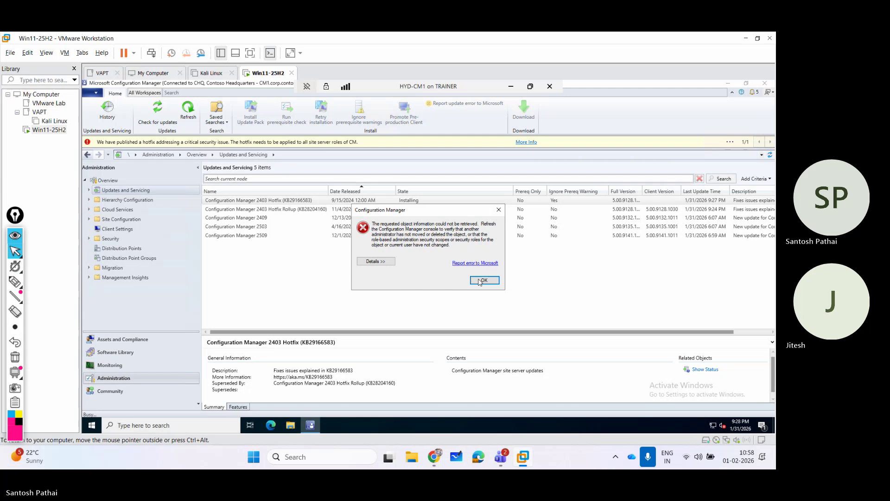
Dismiss the retrieval error, check for updates, and refresh the Updates and Servicing list.
click(481, 281)
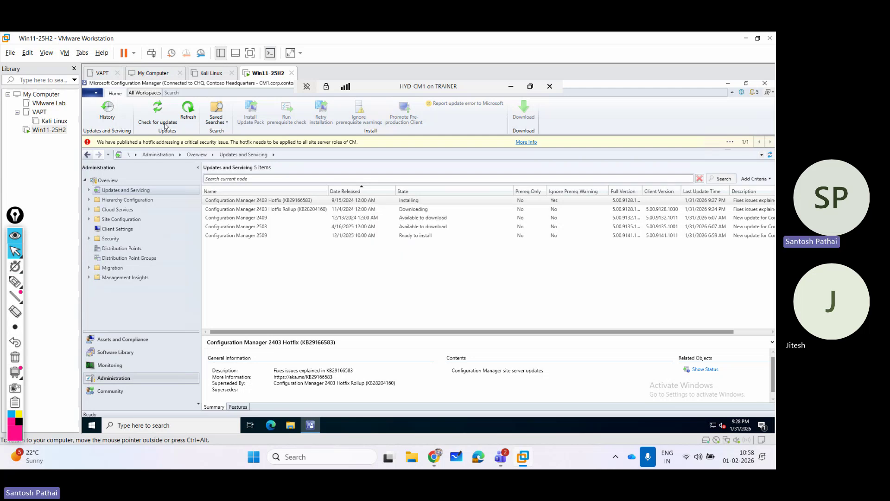
click(164, 123)
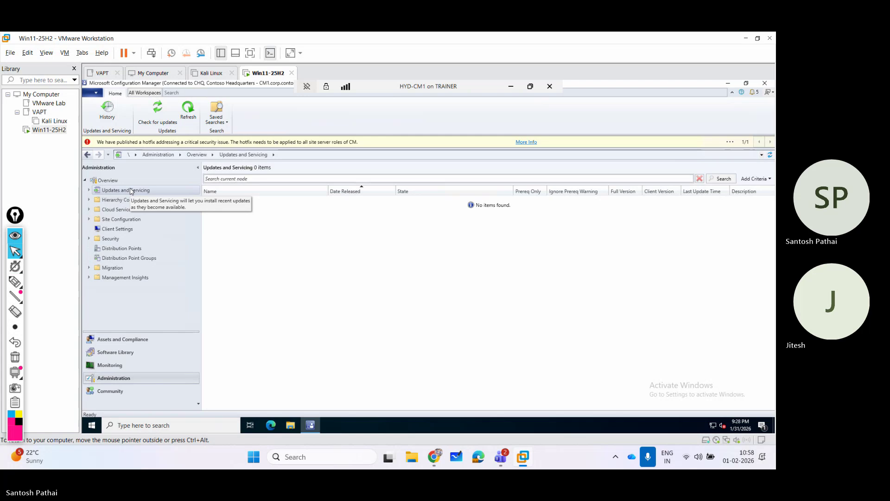
click(126, 366)
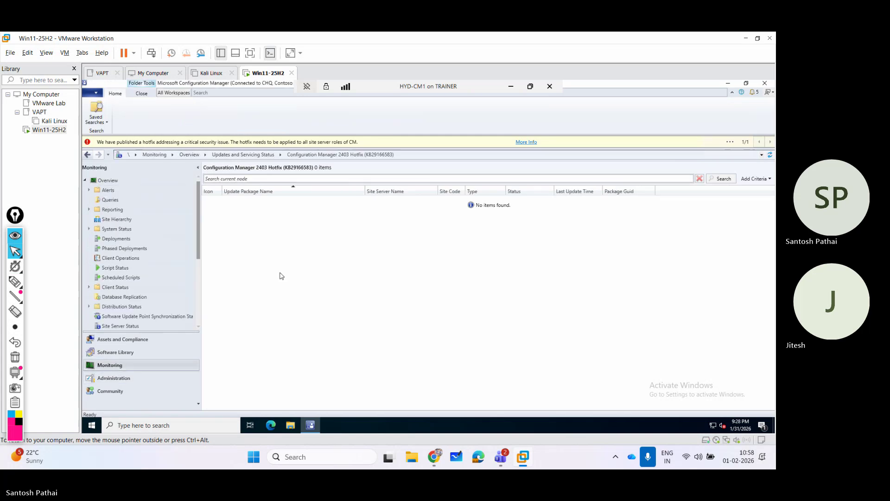
click(144, 378)
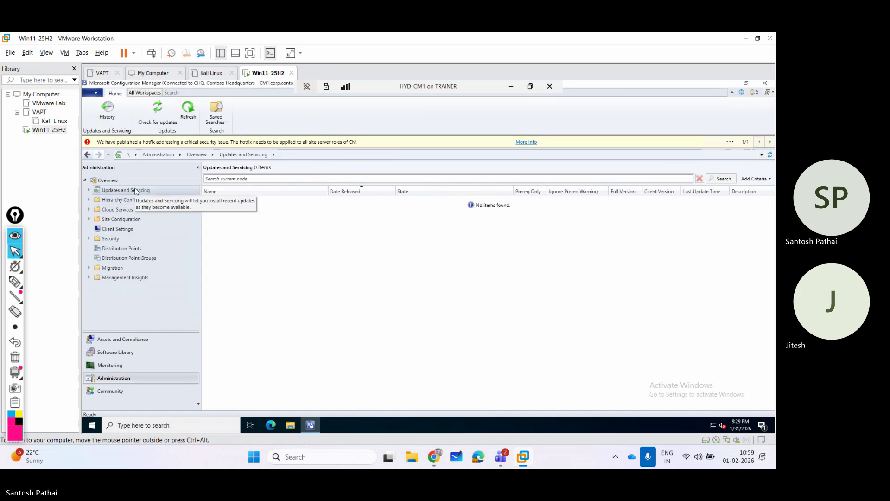
click(190, 111)
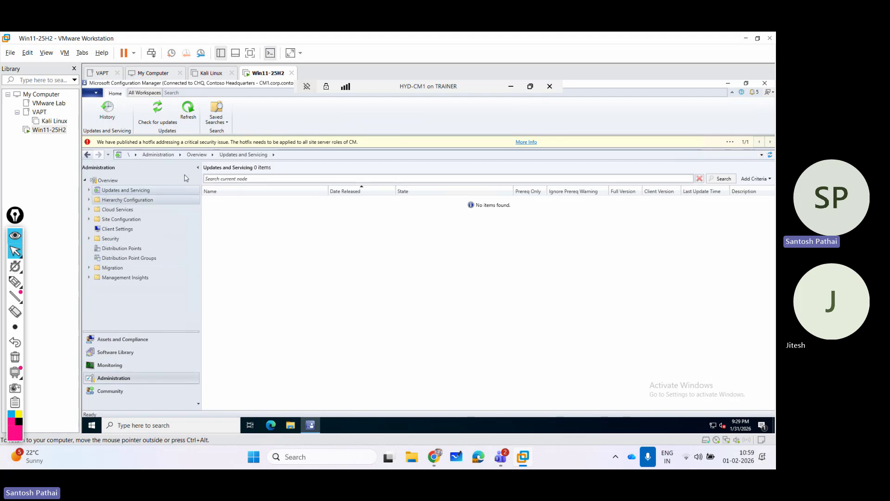
click(197, 117)
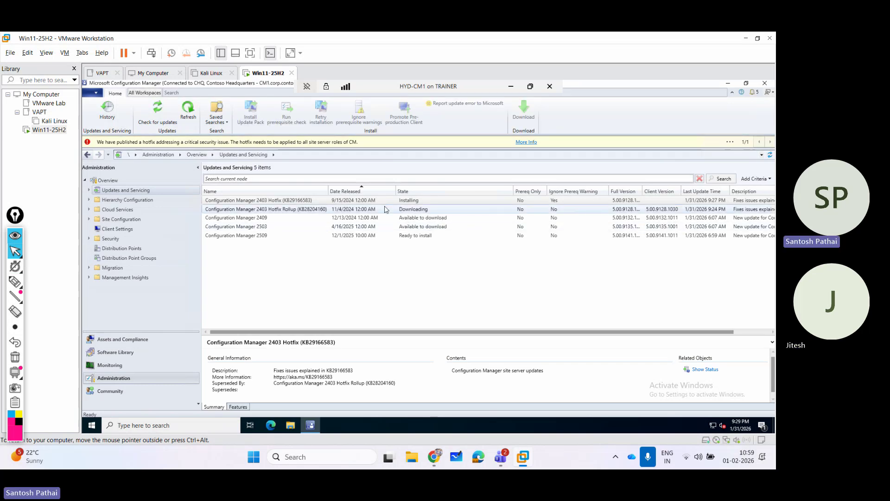
Open the 2403 Hotfix's status and bring up actions for its CHQ site row.
click(344, 203)
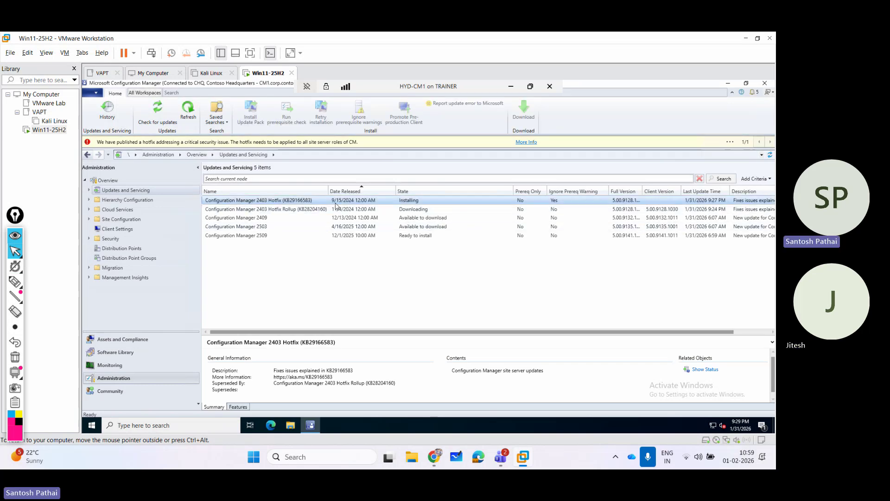
click(704, 371)
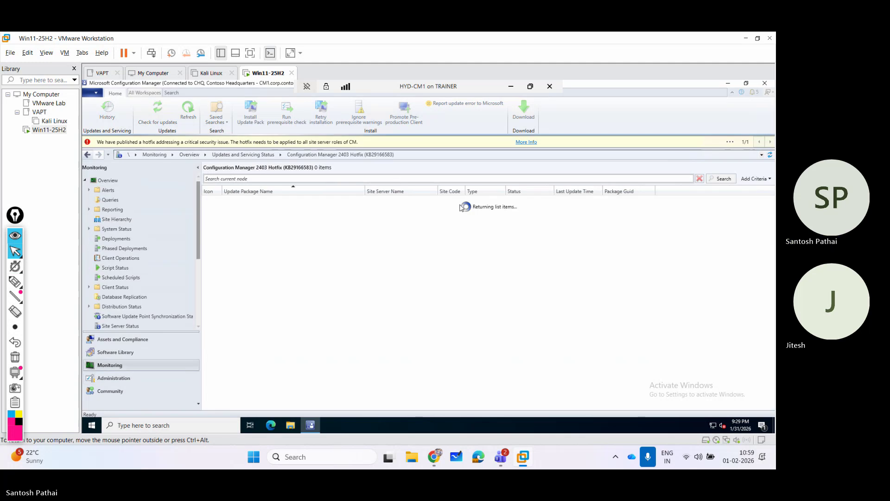
click(287, 204)
right_click(299, 205)
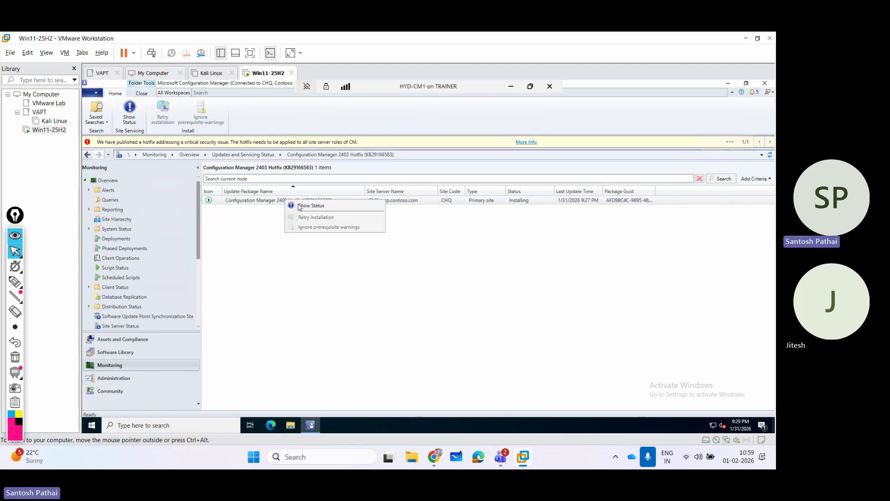
Show the Installation stage sub-steps, with Install Files completed and Install component in progress.
click(302, 207)
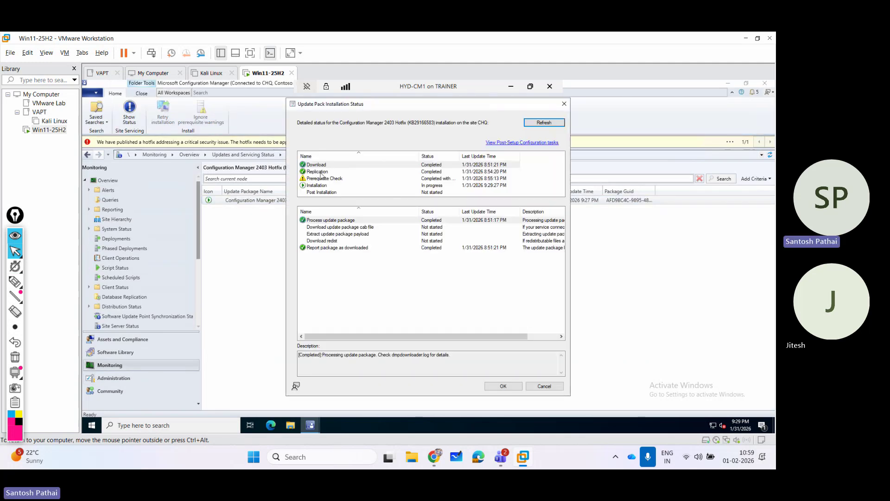
click(327, 187)
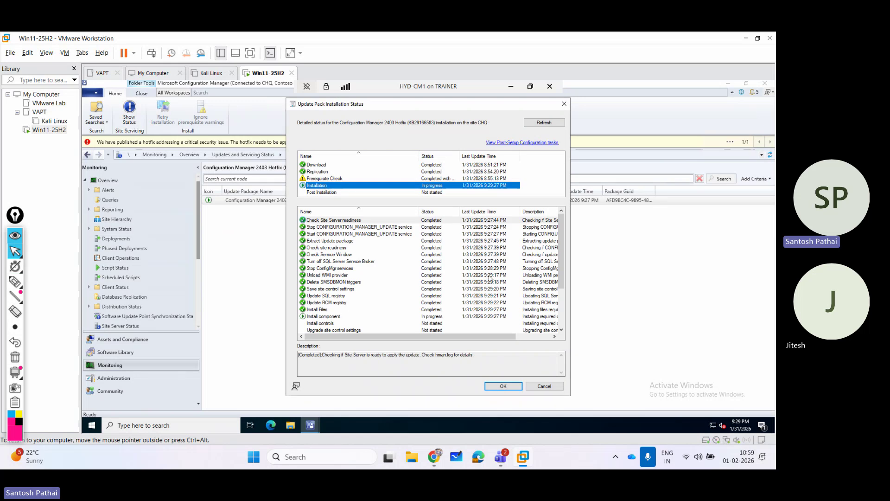
click(338, 315)
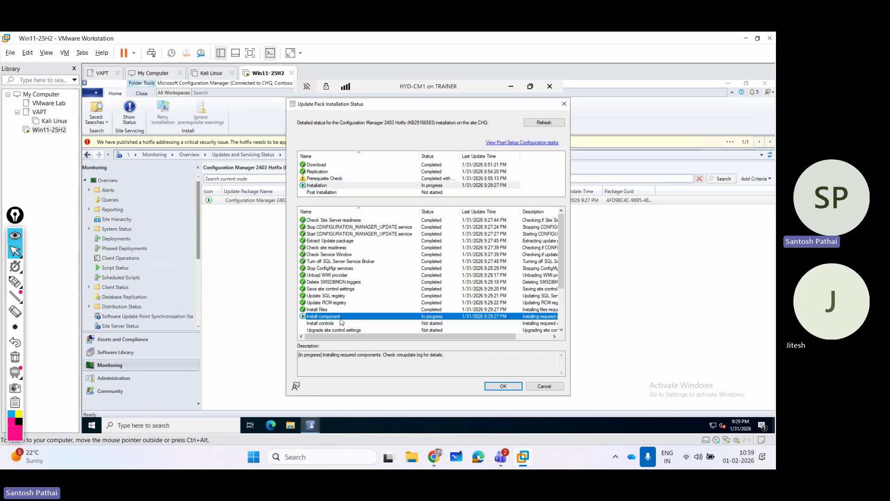
scroll(371, 302, down, 3)
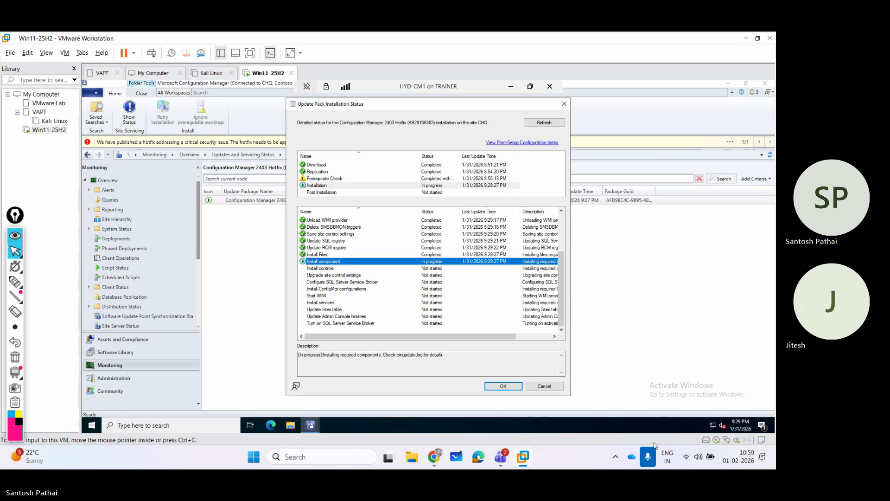
click(647, 457)
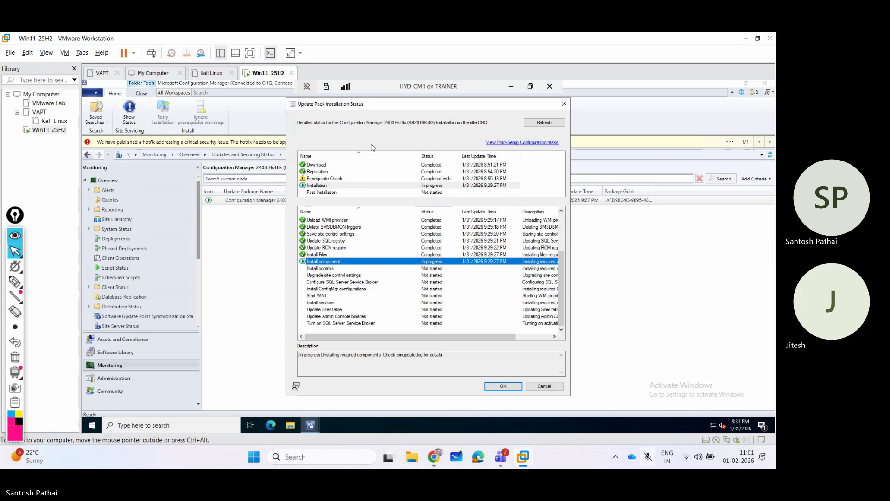
click(538, 124)
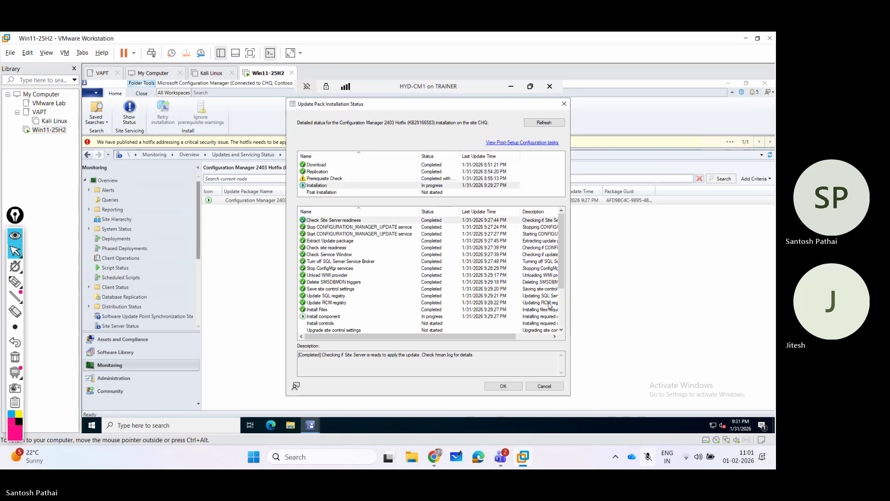
click(561, 310)
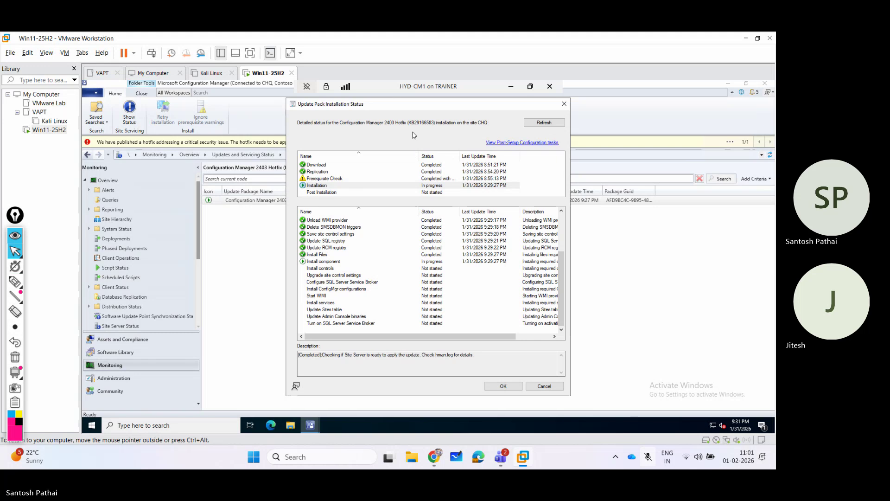
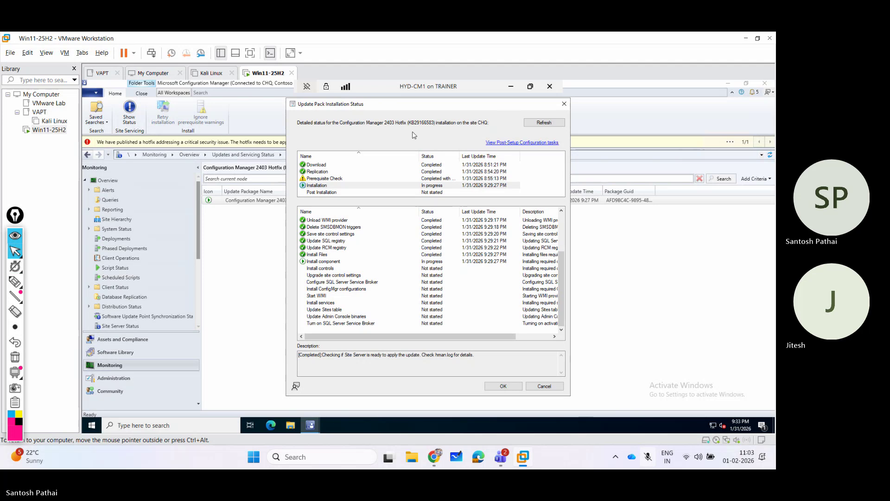
Refresh the 2403 hotfix status and show the Post Installation steps, with SMS_EXECUTIVE installing.
click(528, 123)
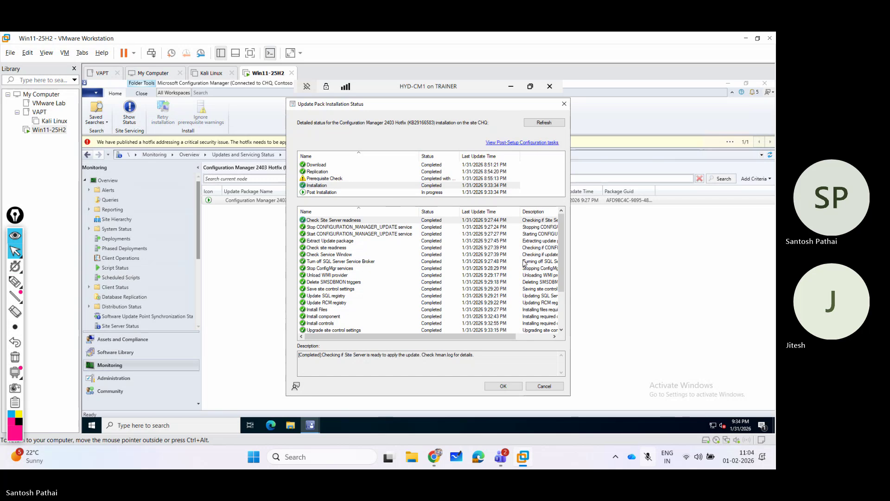
click(561, 302)
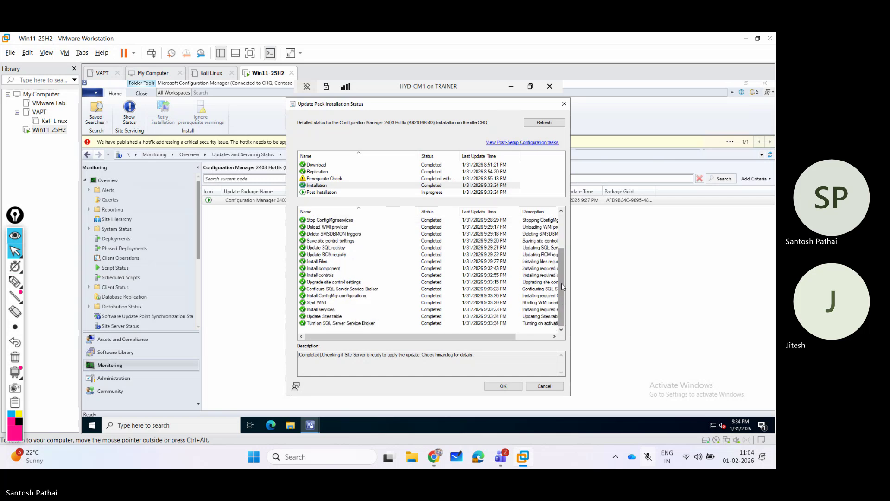
scroll(561, 283, up, 2)
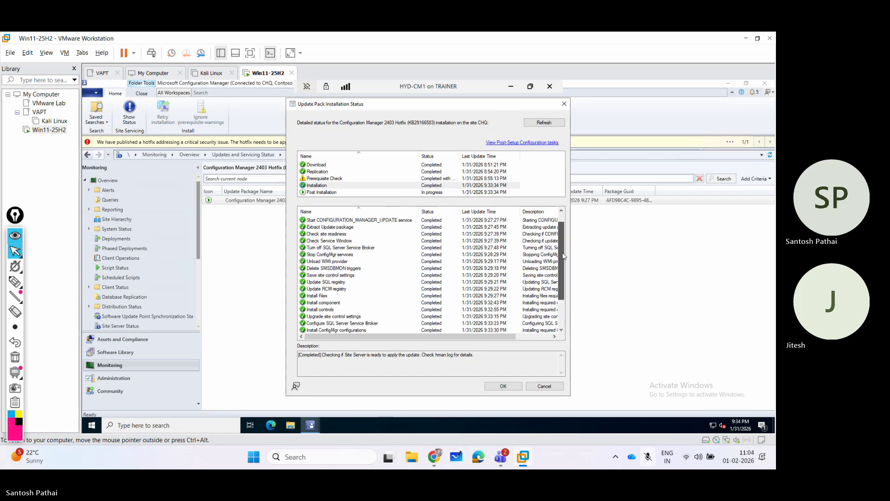
click(314, 192)
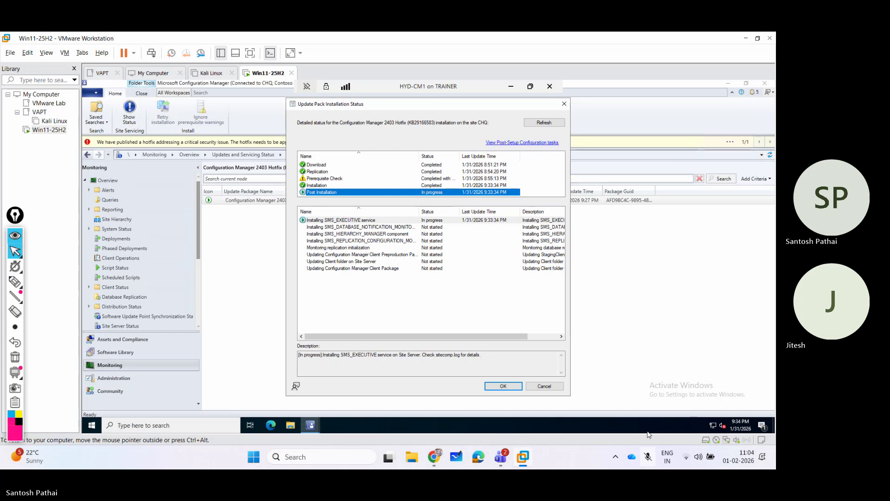
click(648, 457)
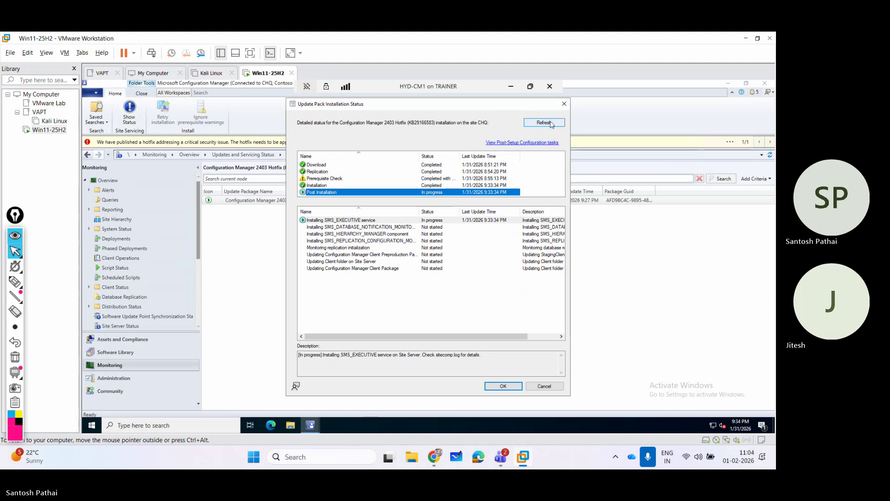
click(648, 457)
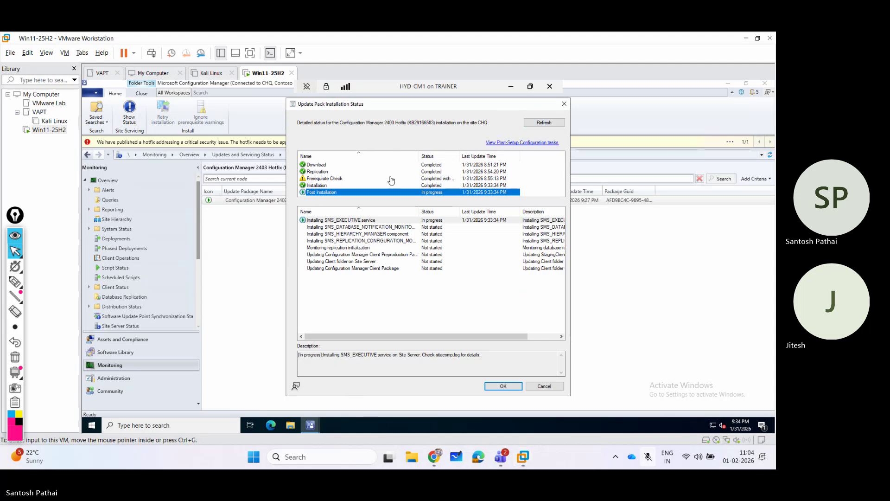
click(400, 141)
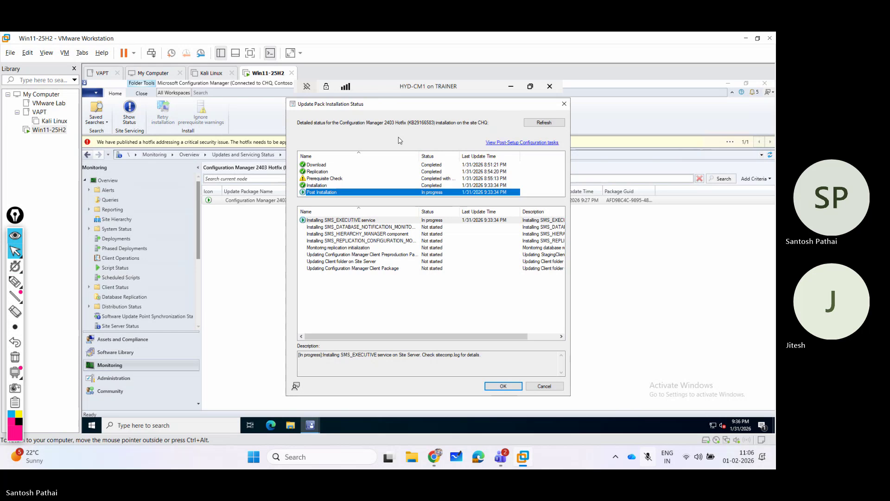
Keep refreshing until SMS_EXECUTIVE, database notification monitor and hierarchy manager steps show completed.
click(538, 123)
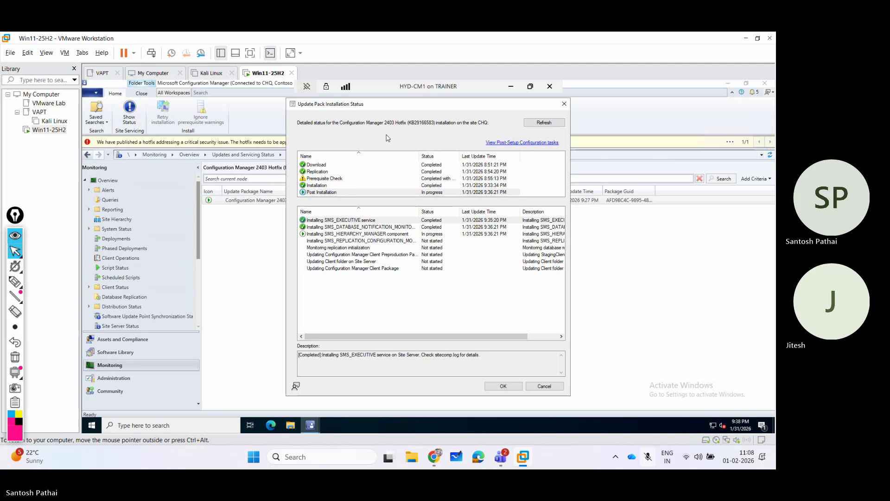
click(535, 124)
click(542, 122)
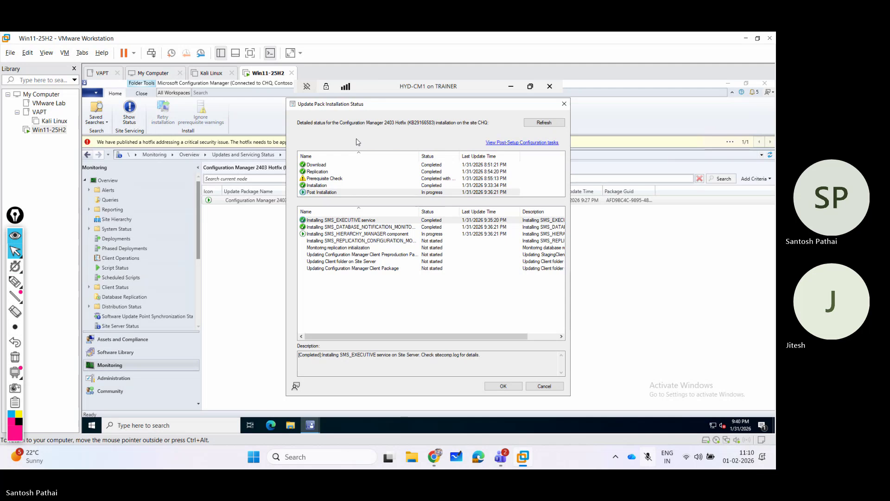
click(538, 124)
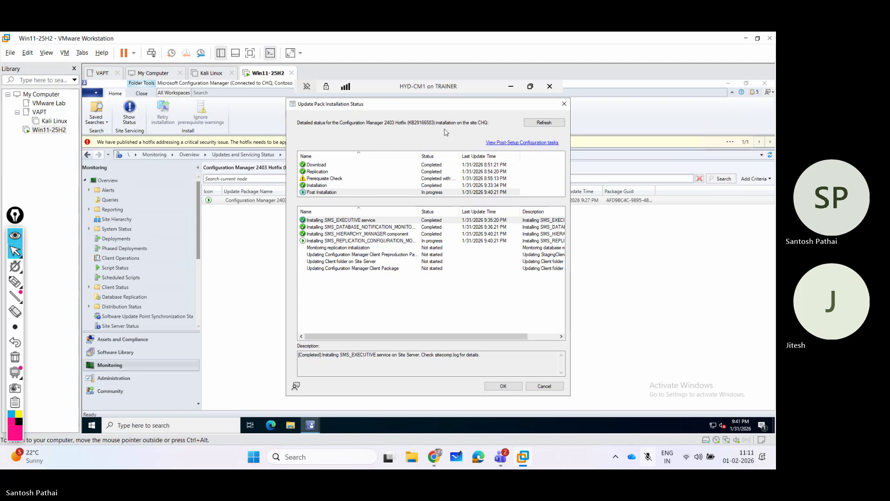
click(540, 123)
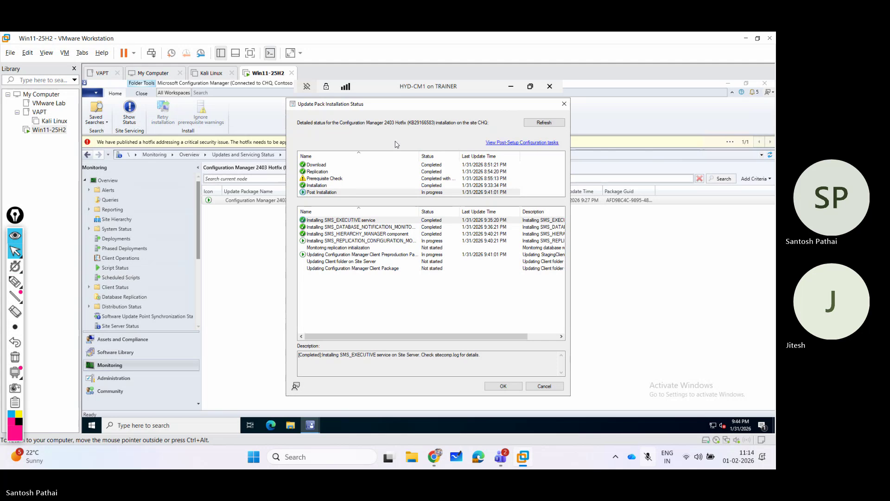
Refresh until the client folder and client package steps complete, then unmute the microphone.
click(542, 122)
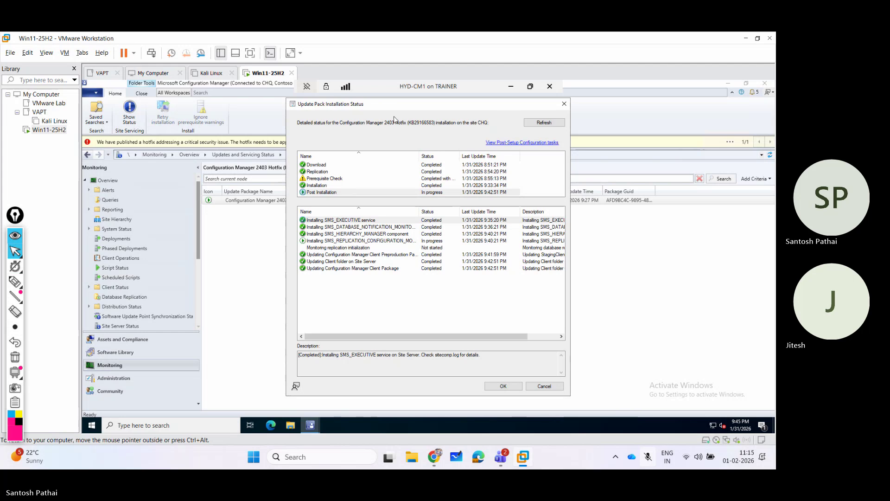
click(545, 124)
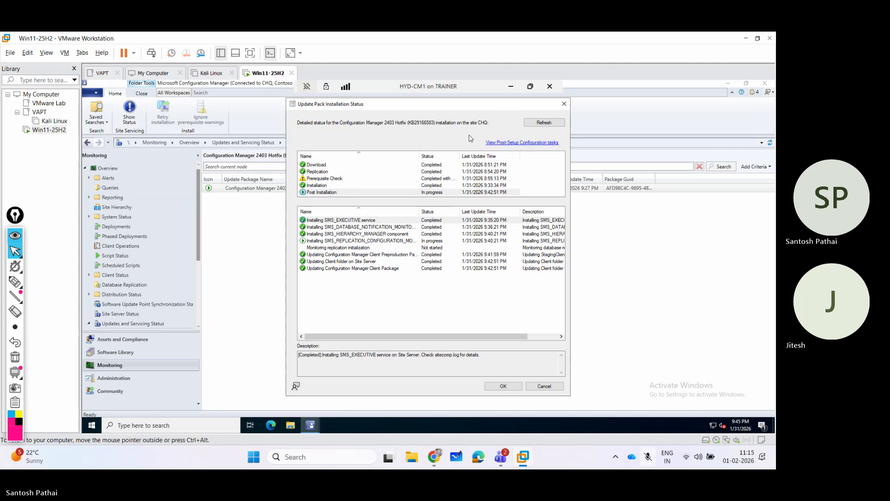
click(546, 124)
click(648, 457)
click(15, 281)
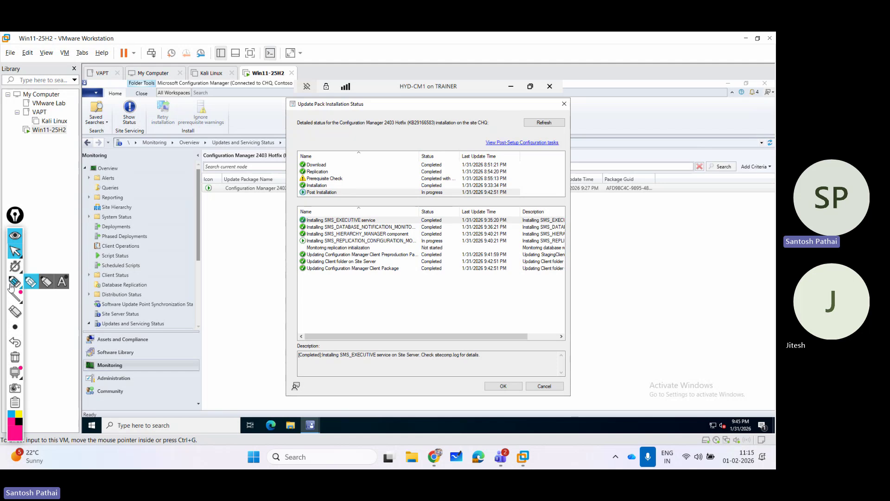
mouse_move(42, 143)
mouse_down()
mouse_move(91, 140)
mouse_move(87, 151)
mouse_up()
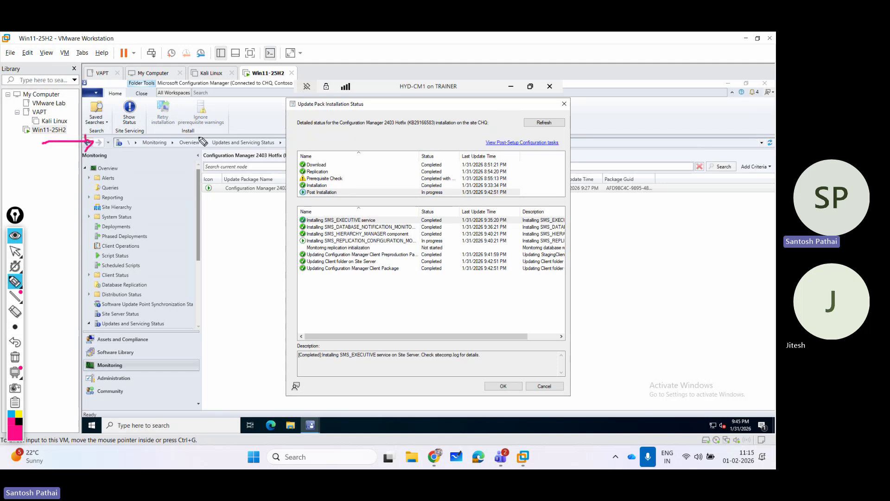
mouse_move(107, 132)
mouse_down()
mouse_move(126, 147)
mouse_move(110, 148)
mouse_up()
drag(298, 111, 376, 107)
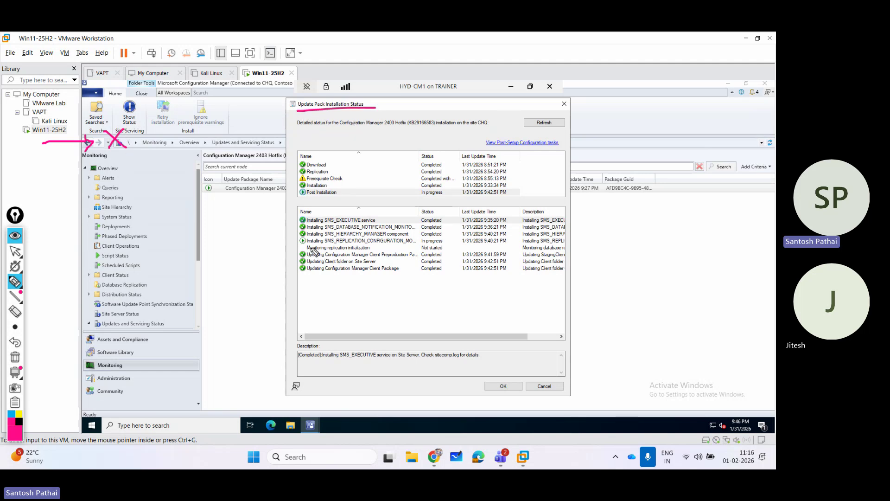
drag(304, 243, 399, 247)
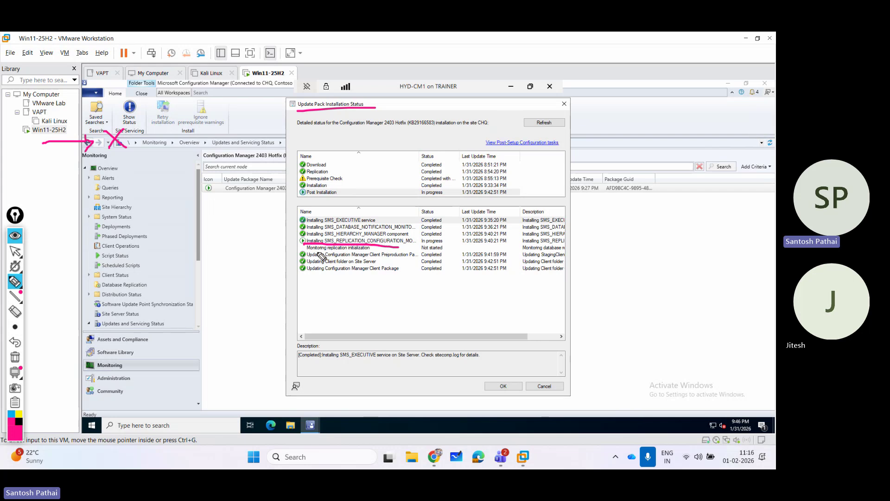
drag(316, 251, 369, 251)
click(21, 358)
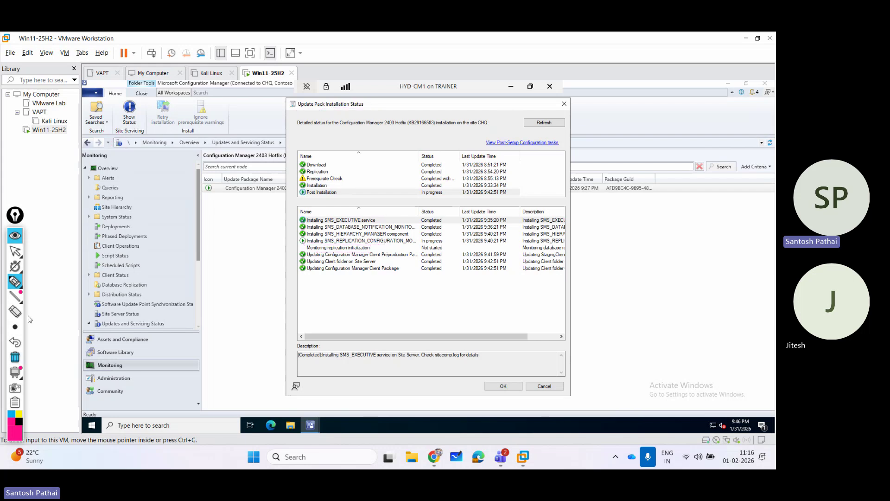
Stop annotating, refresh the status once more, close it, and return to Administration.
click(15, 251)
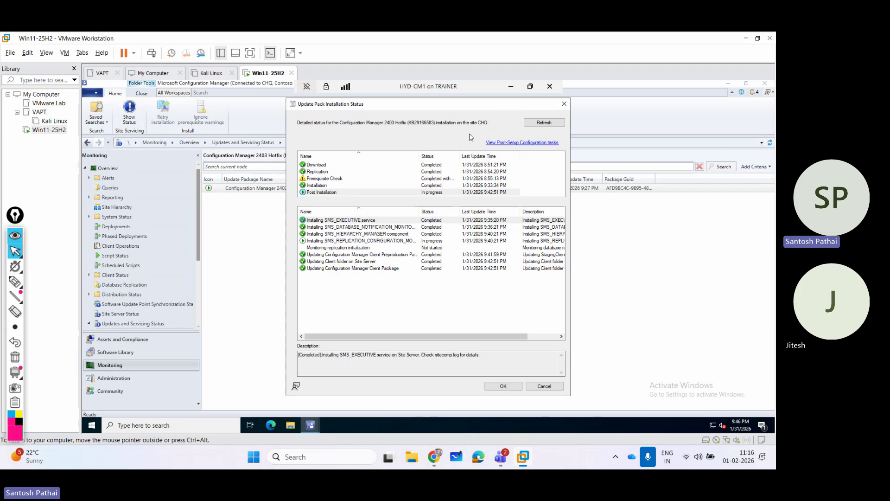
click(542, 122)
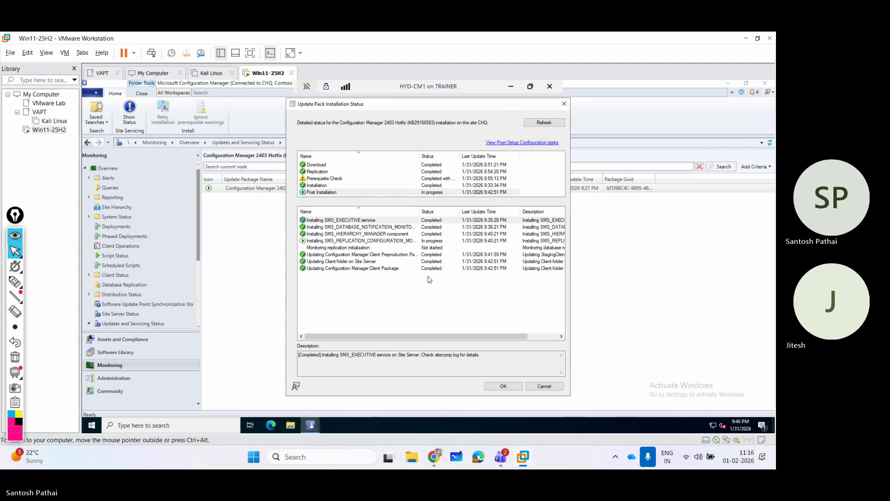
click(503, 386)
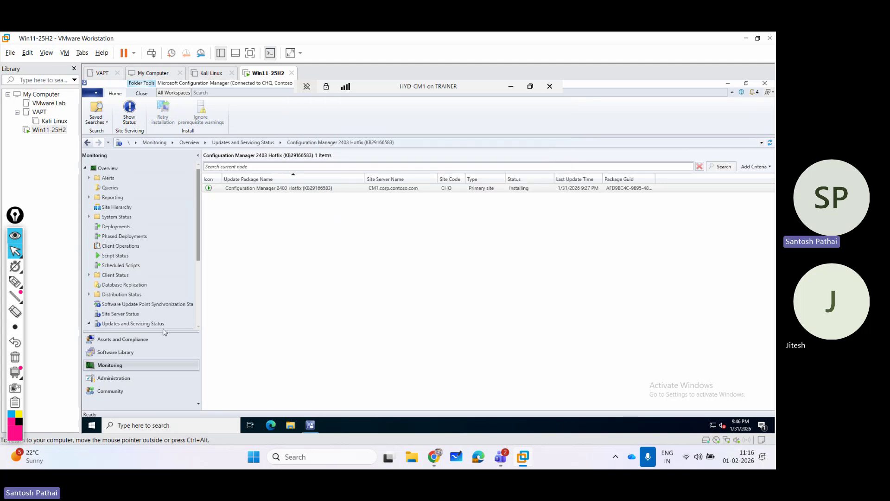
click(128, 379)
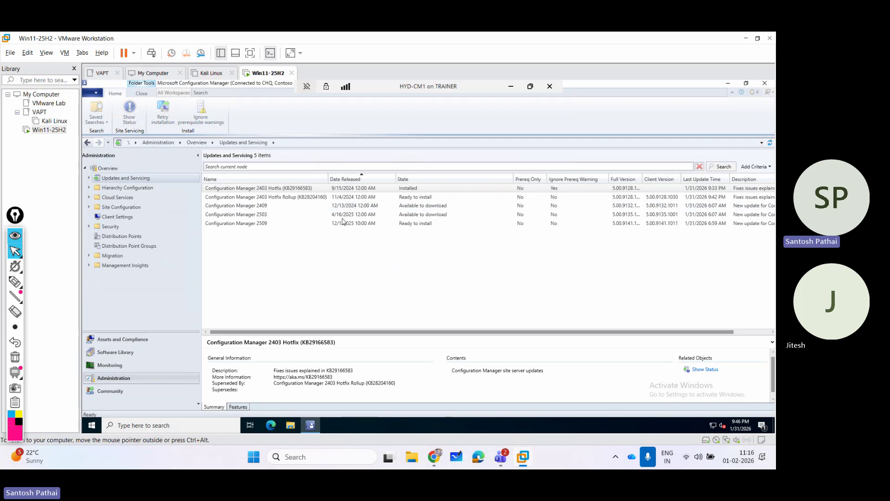
Review the 2403 Hotfix, 2409 and 2509 update details, then bring the lab kit page forward.
click(414, 189)
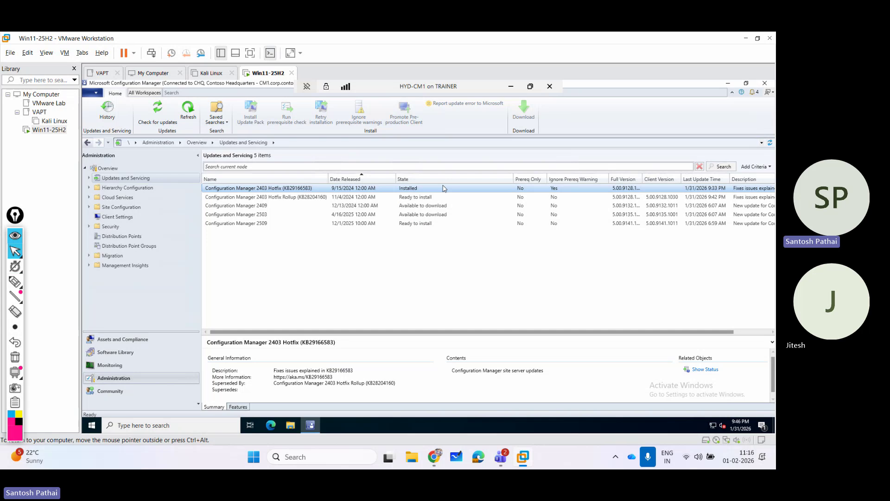
click(299, 198)
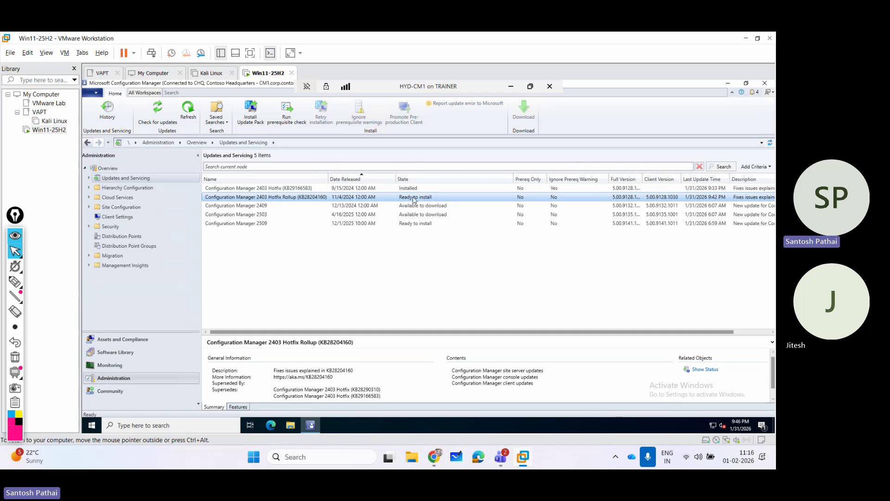
click(283, 207)
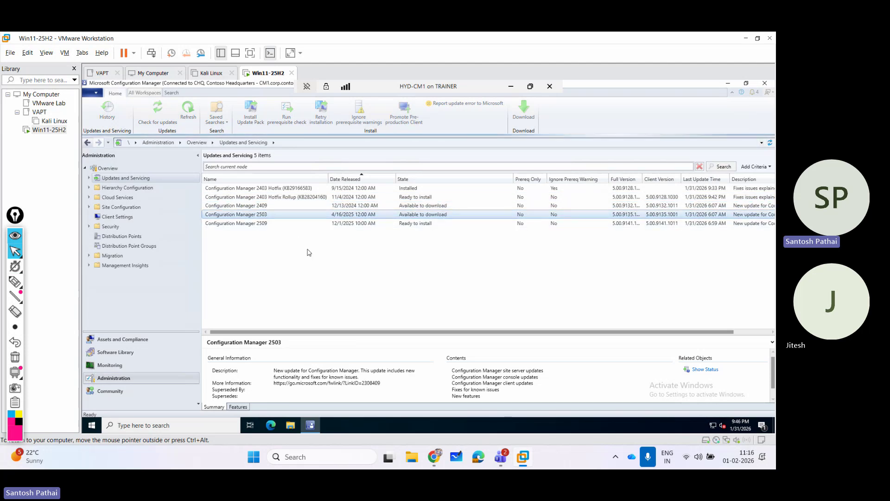
click(277, 224)
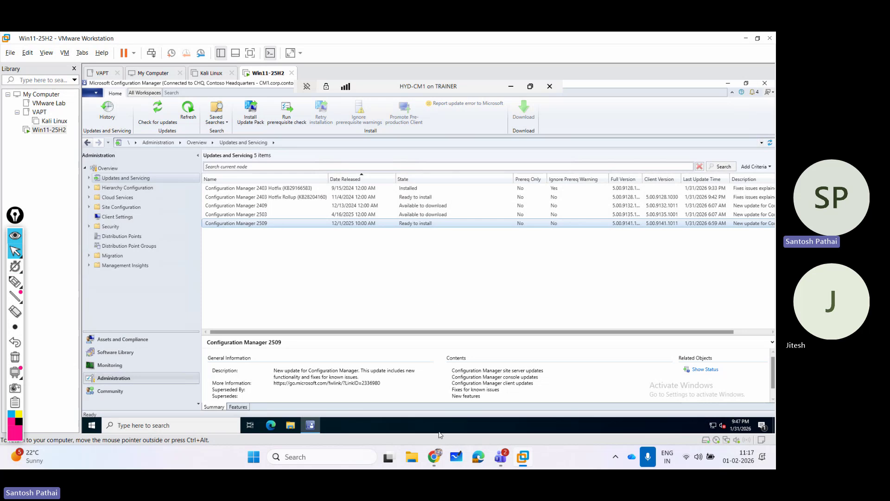
click(434, 463)
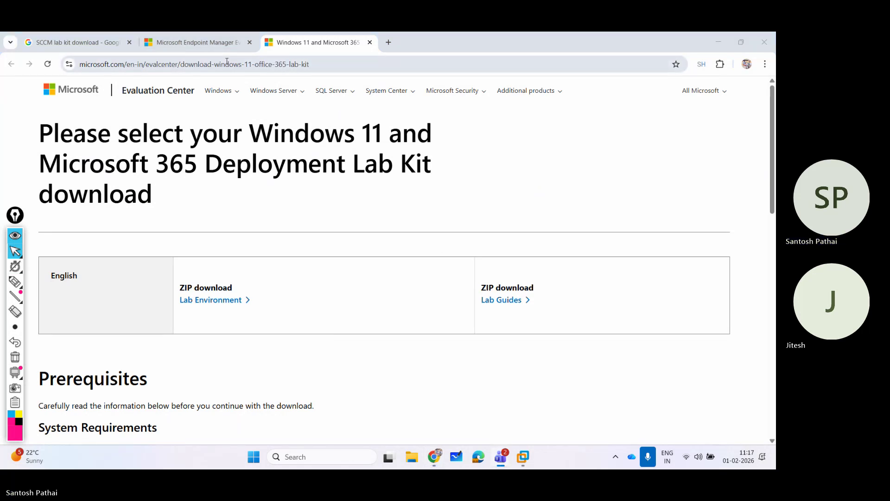
Select and copy the lab kit download page's full URL in Chrome.
click(325, 62)
click(327, 61)
key(ctrl+c)
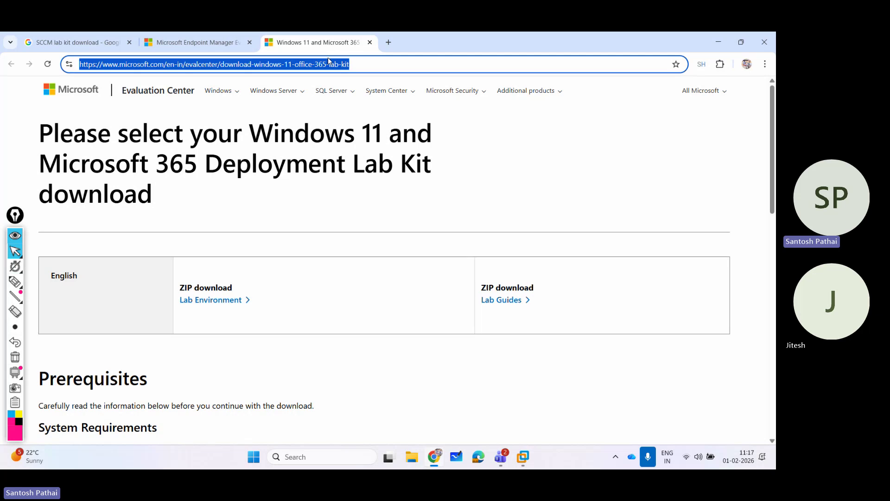
Paste and send the lab kit download link in the Teams meeting chat.
click(501, 457)
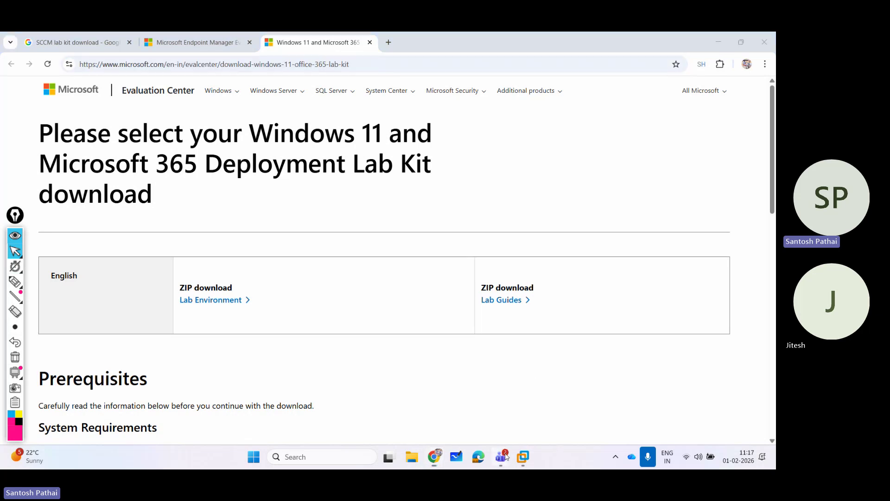
click(441, 406)
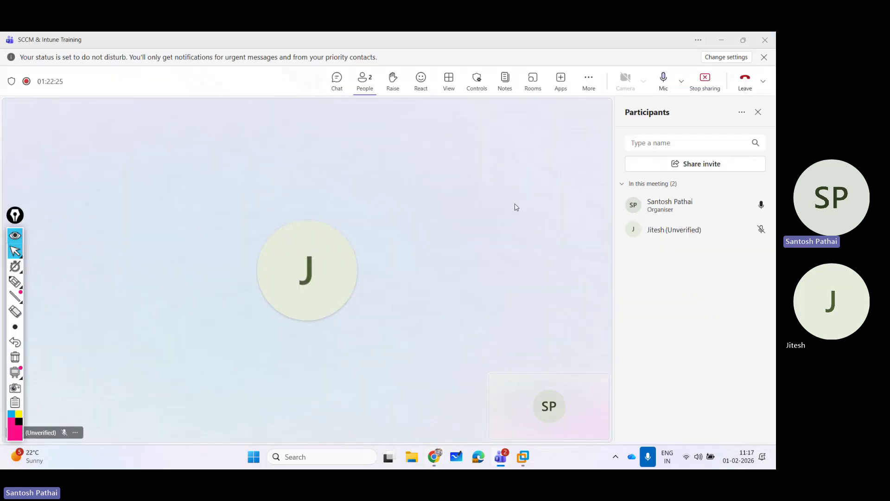
click(337, 82)
click(656, 407)
key(ctrl+v)
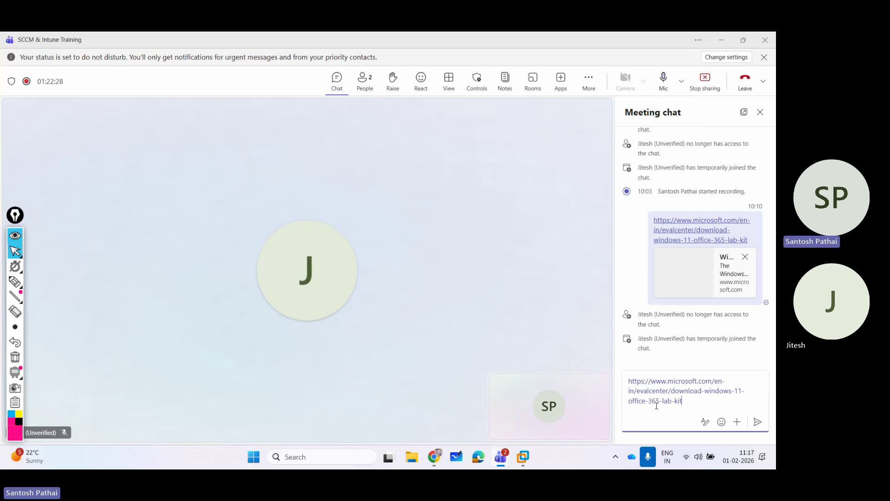
key(Return)
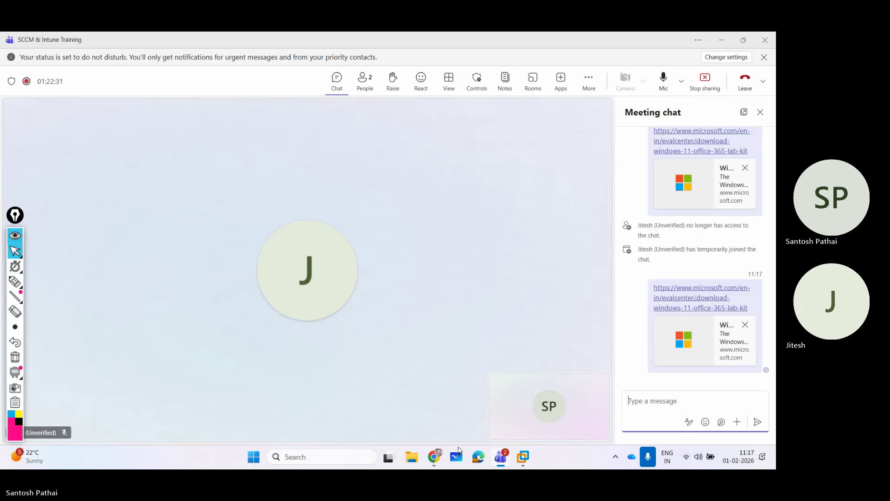
click(434, 457)
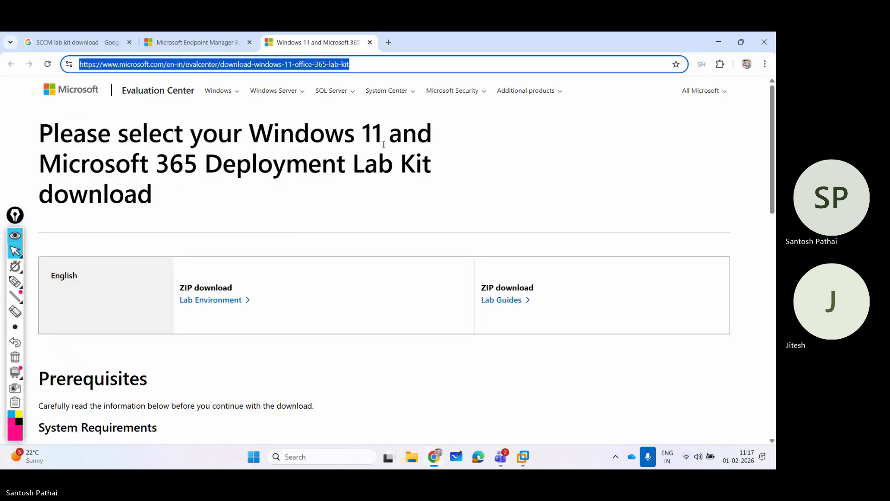
Search Google for 'SCCM 2403 to 2509 upgrade'.
text(SCCM)
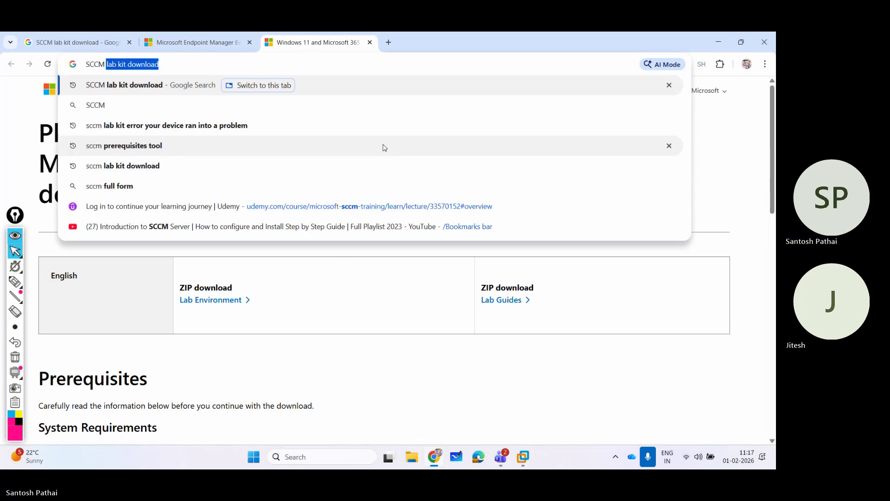
text( 2509)
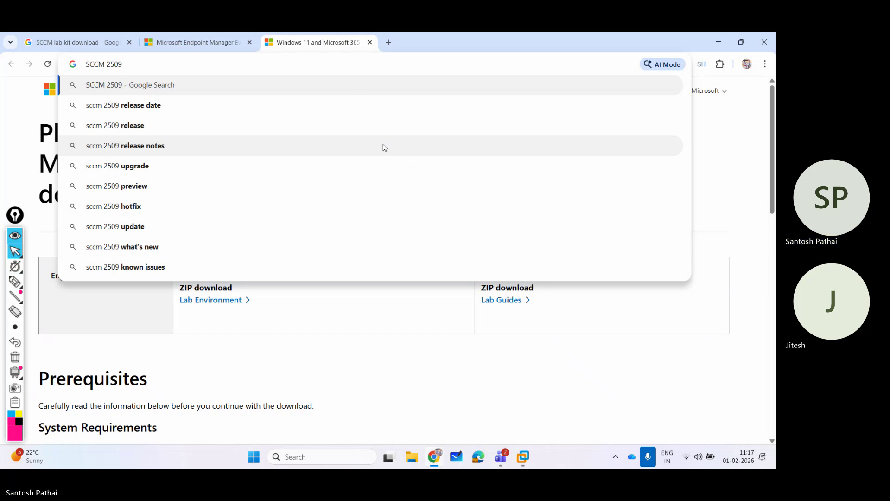
text( up)
key(BackSpace)
key(BackSpace)
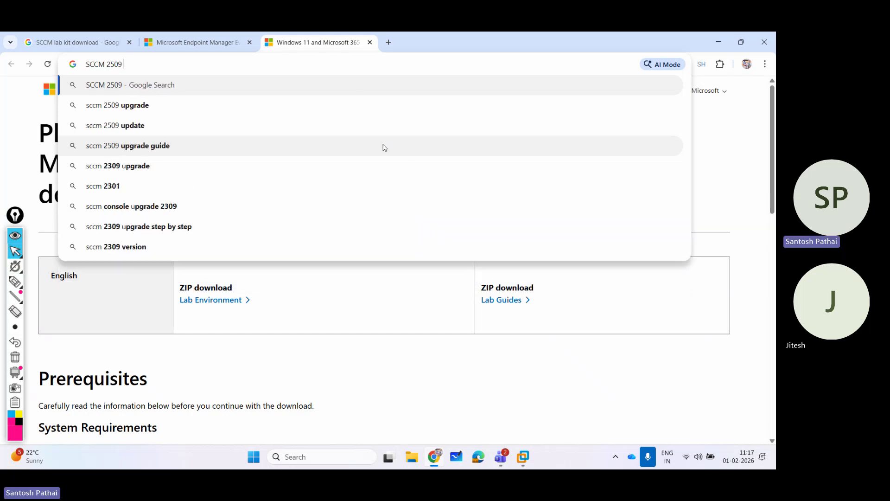
key(BackSpace)
key(BackSpace)
key(BackSpace)
key(BackSpace)
text(40)
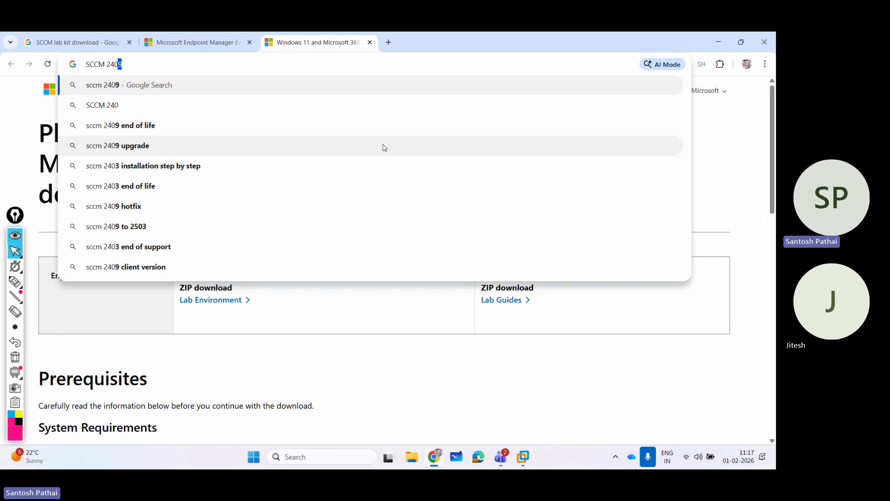
text(3)
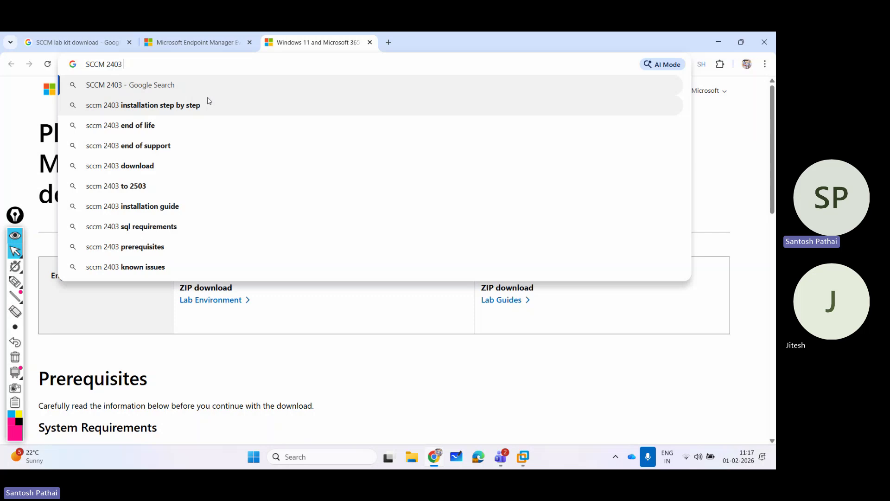
text( to 2509)
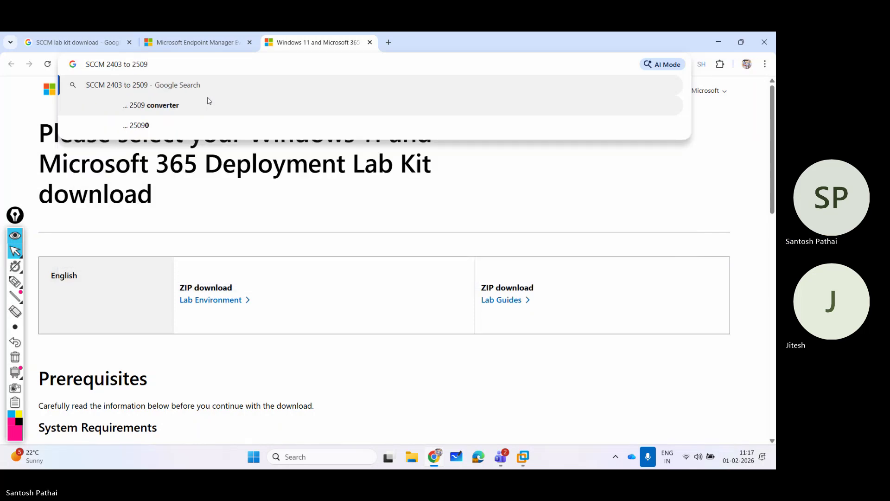
text( upgrade)
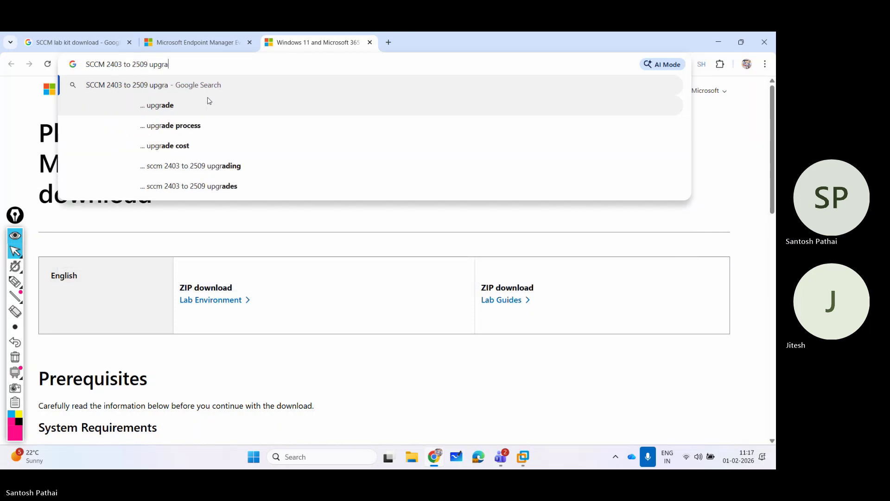
key(Return)
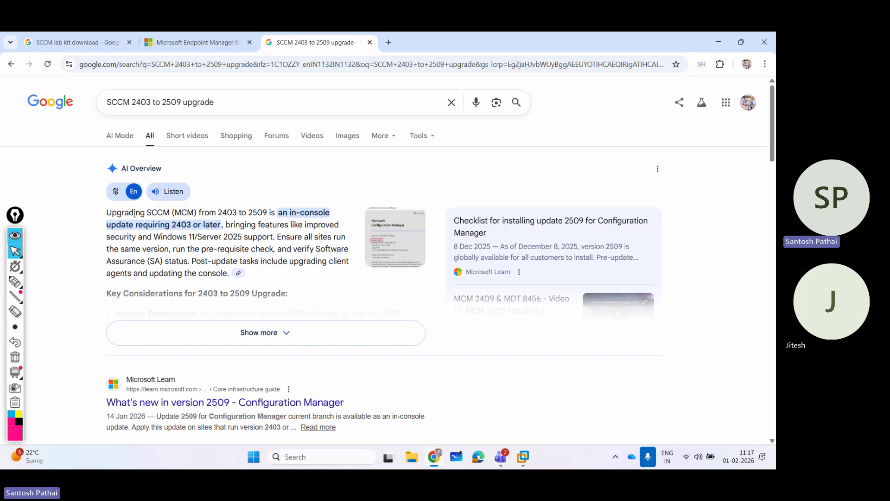
drag(122, 213, 310, 213)
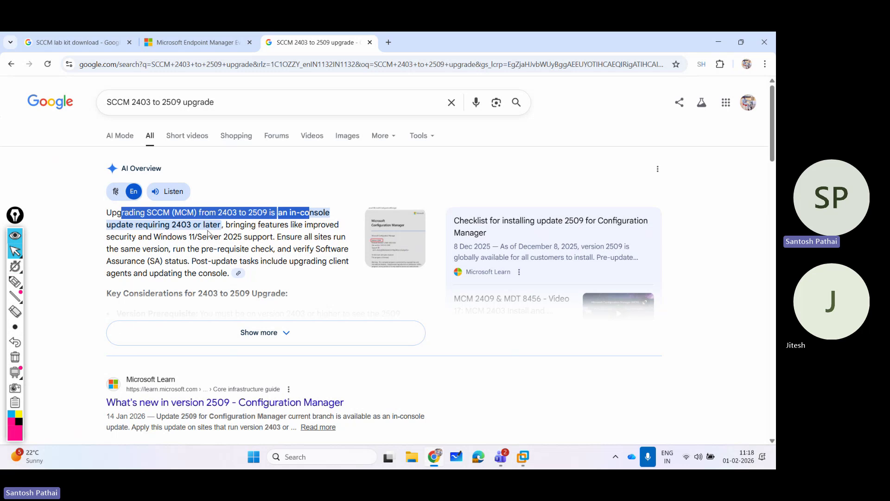
click(186, 226)
drag(172, 225, 191, 224)
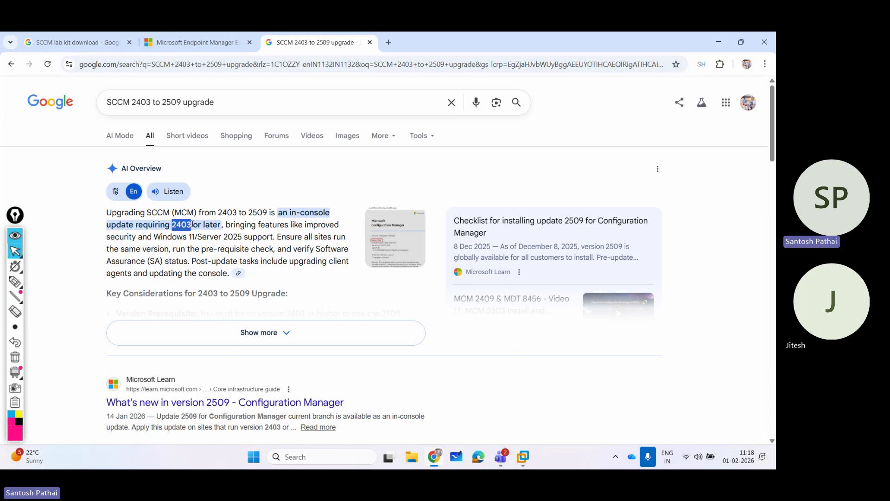
click(193, 330)
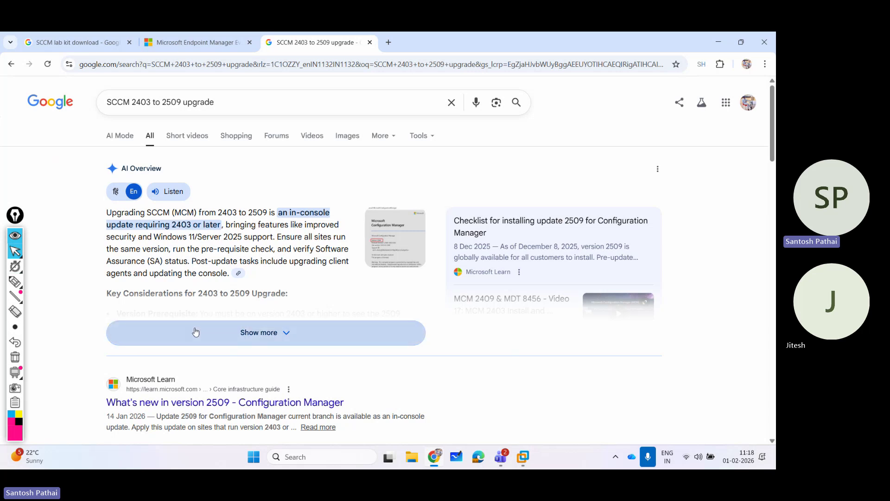
scroll(175, 271, down, 3)
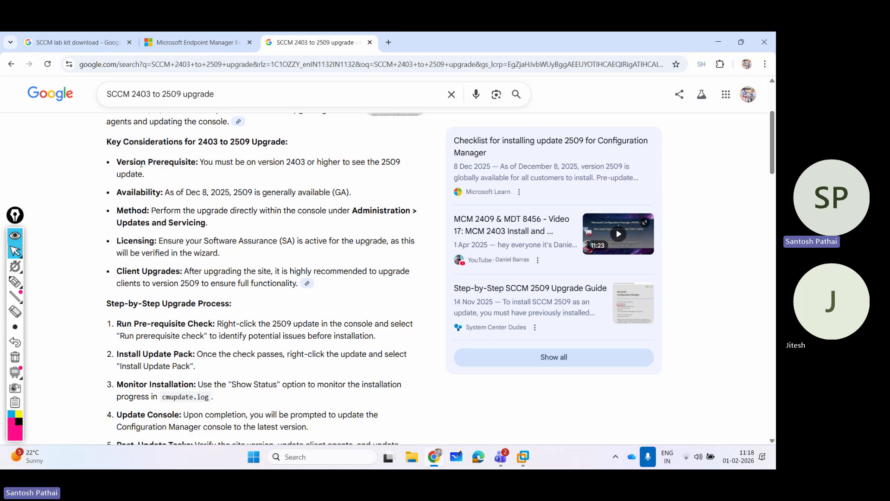
drag(122, 162, 201, 163)
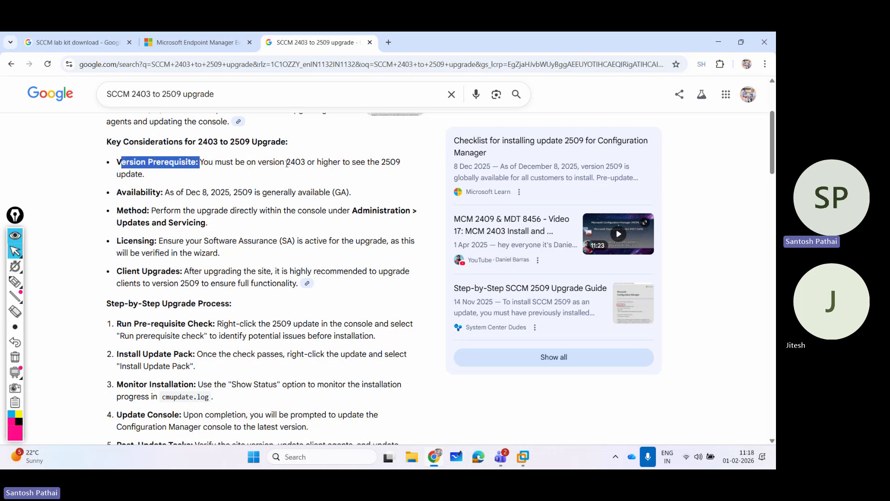
drag(285, 162, 303, 161)
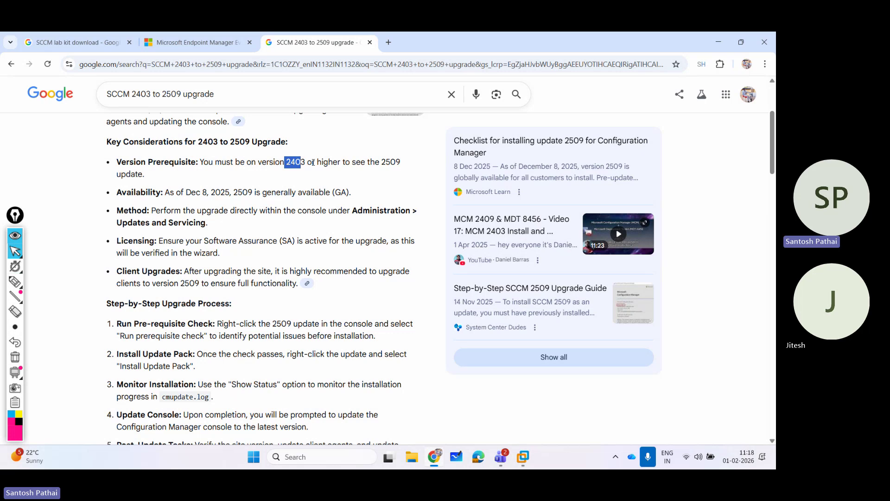
drag(381, 162, 401, 162)
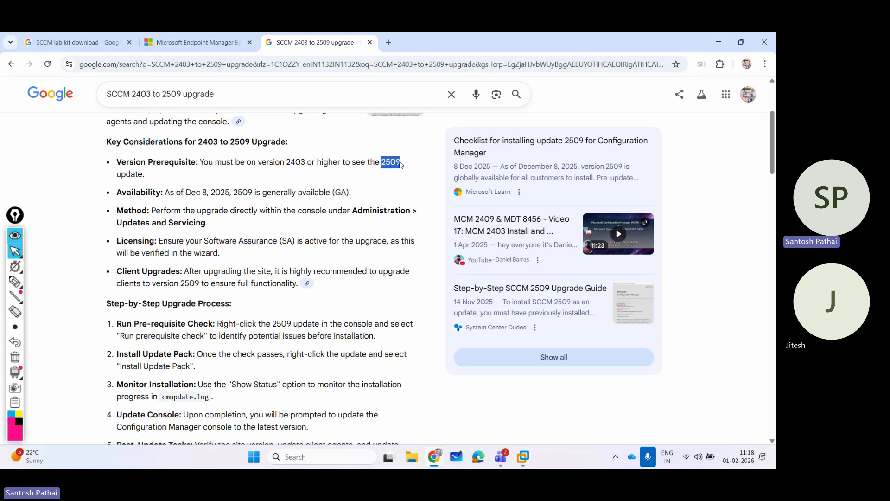
double_click(295, 162)
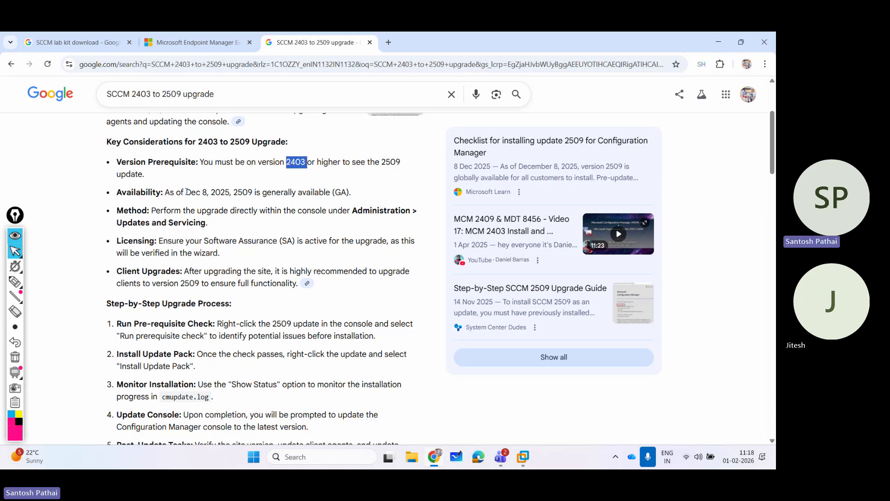
drag(187, 192, 229, 192)
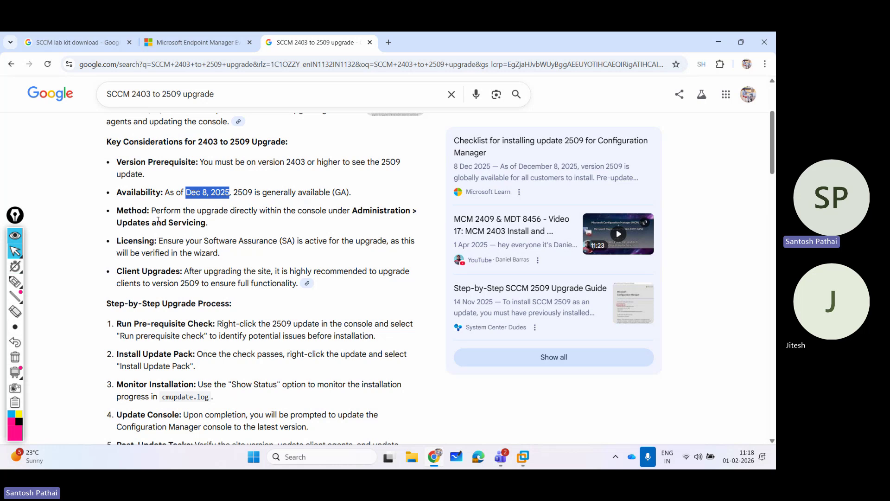
drag(128, 223, 195, 223)
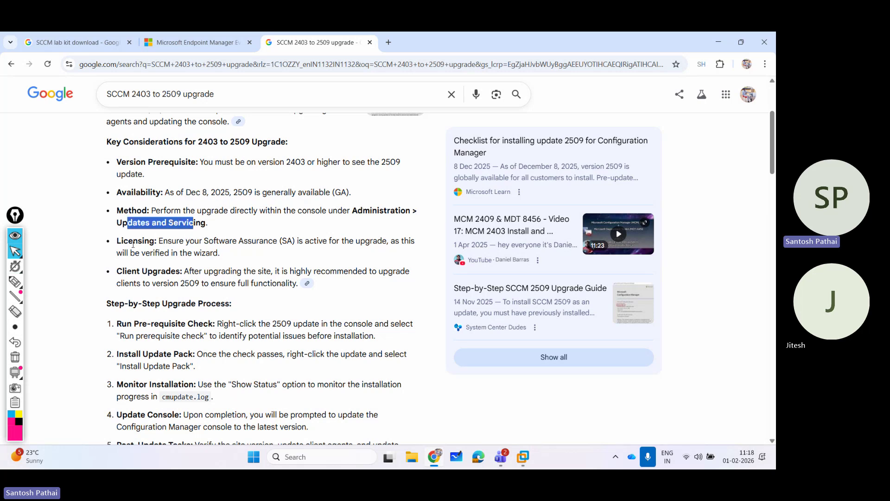
drag(128, 242, 297, 241)
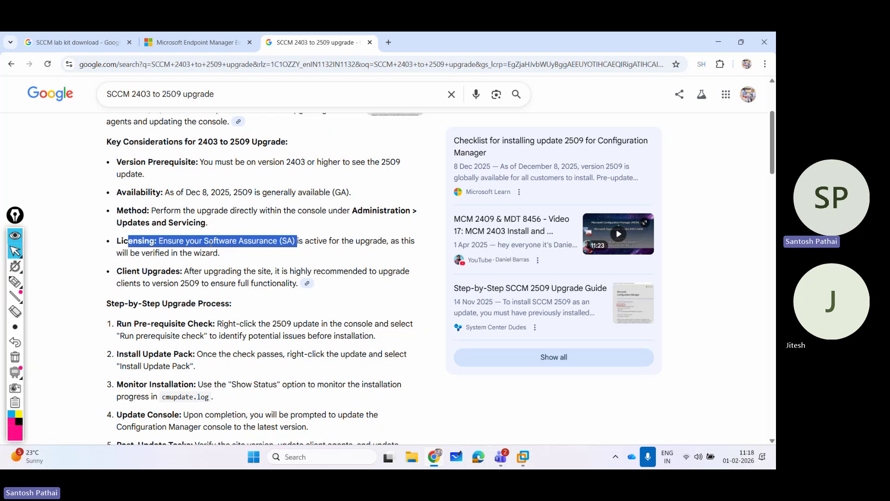
click(211, 242)
drag(204, 240, 375, 238)
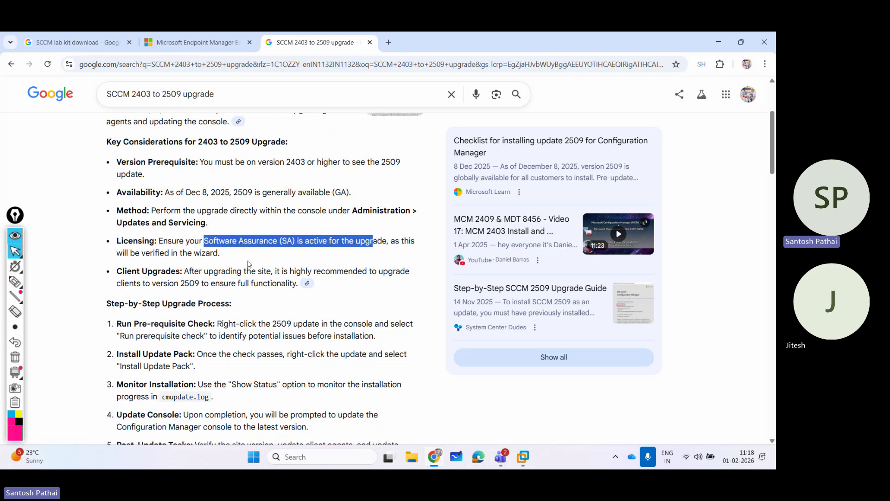
drag(135, 253, 224, 253)
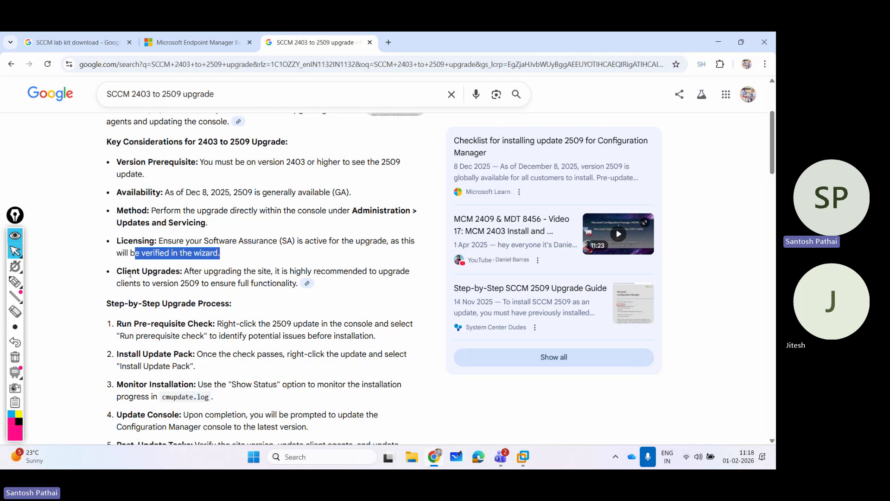
Highlight the AI Overview's Step-by-Step Upgrade Process heading and its Run Pre-requisite Check step.
scroll(189, 273, down, 1)
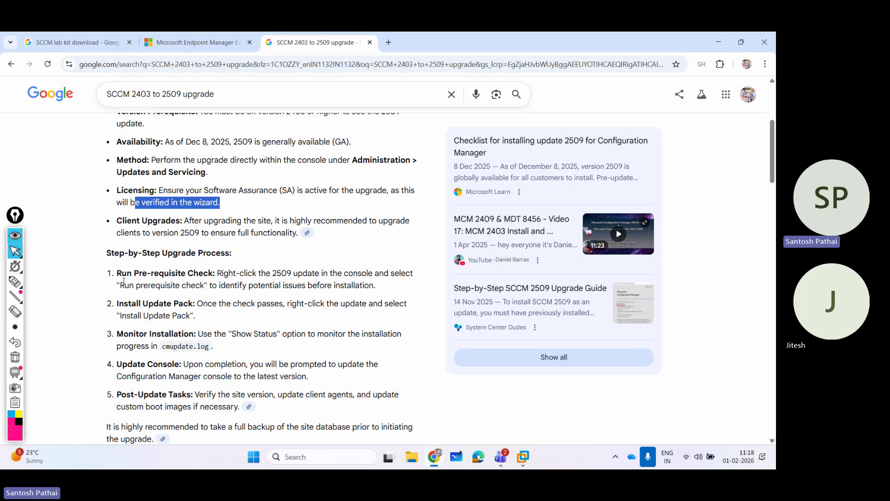
drag(134, 252, 227, 253)
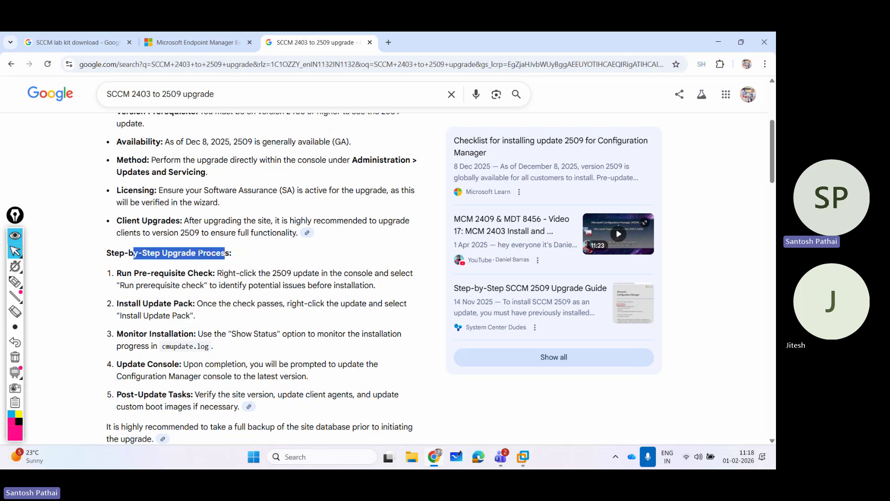
scroll(199, 252, down, 2)
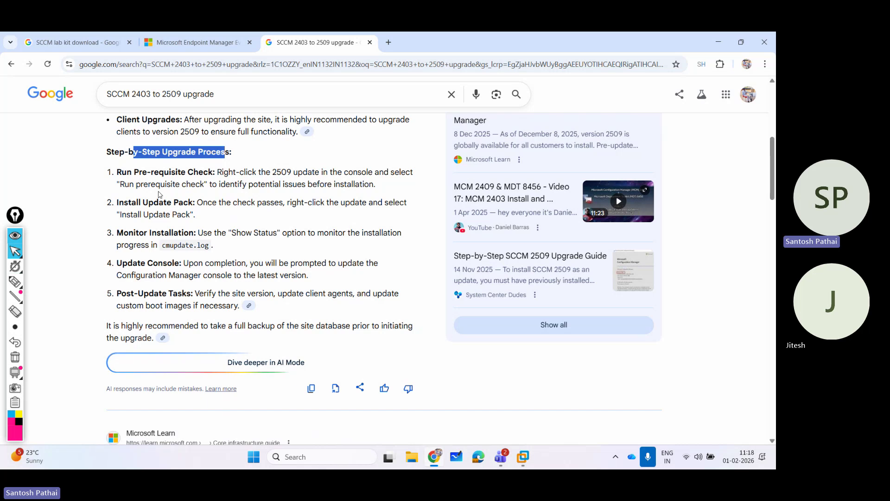
drag(116, 172, 221, 176)
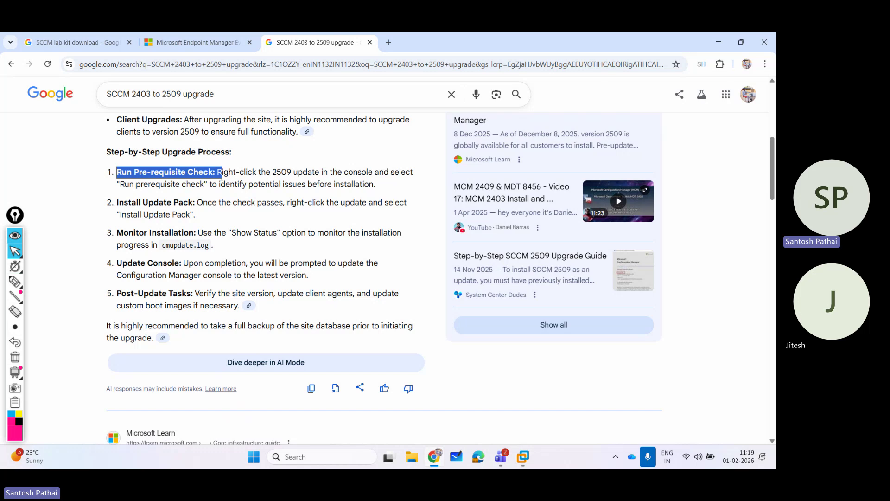
Minimise the browser and select the 2403 Hotfix (KB29166583) in the Configuration Manager console.
click(718, 42)
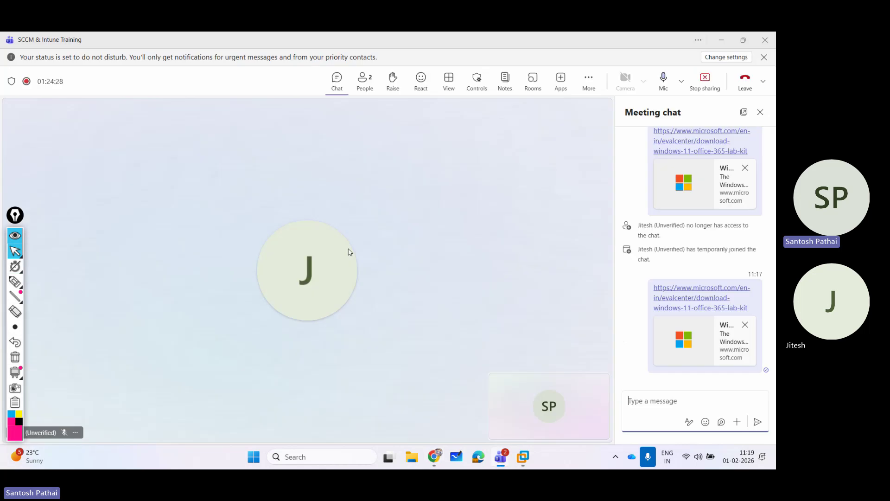
click(522, 457)
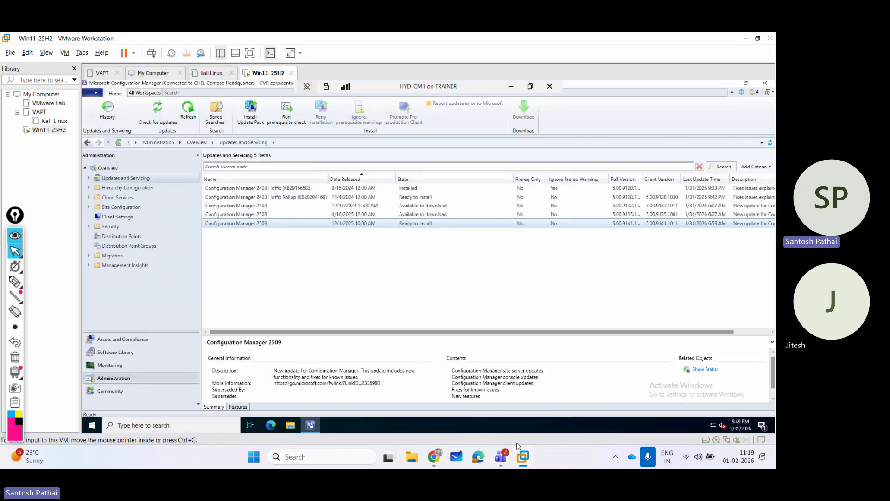
click(272, 260)
click(389, 189)
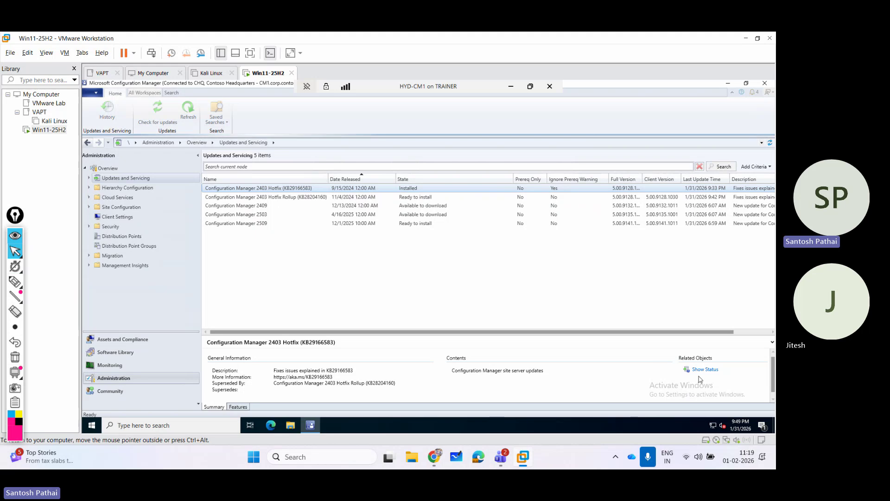
click(699, 371)
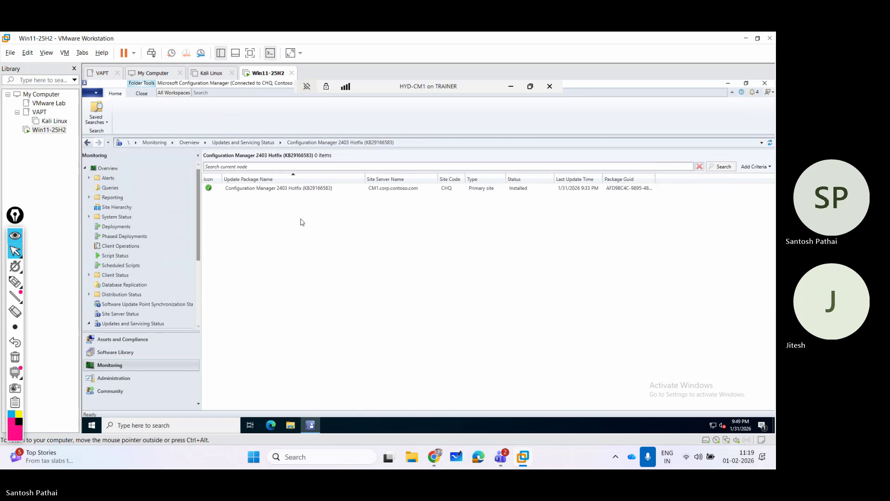
Review the hotfix's completed Post Installation stage, then close the status and return to Administration.
right_click(297, 191)
click(311, 199)
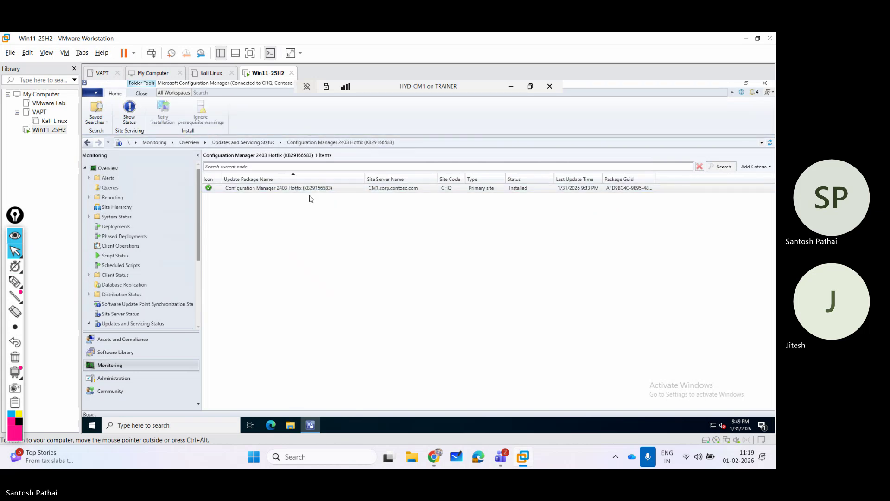
click(342, 192)
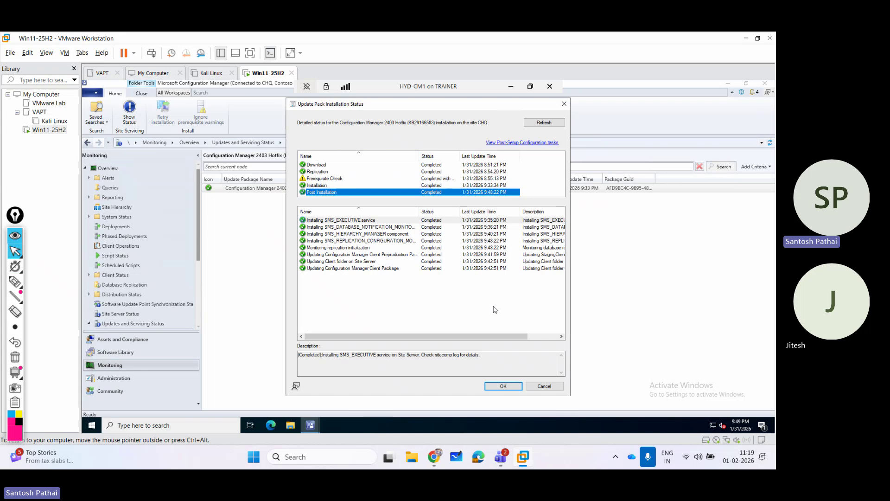
click(505, 386)
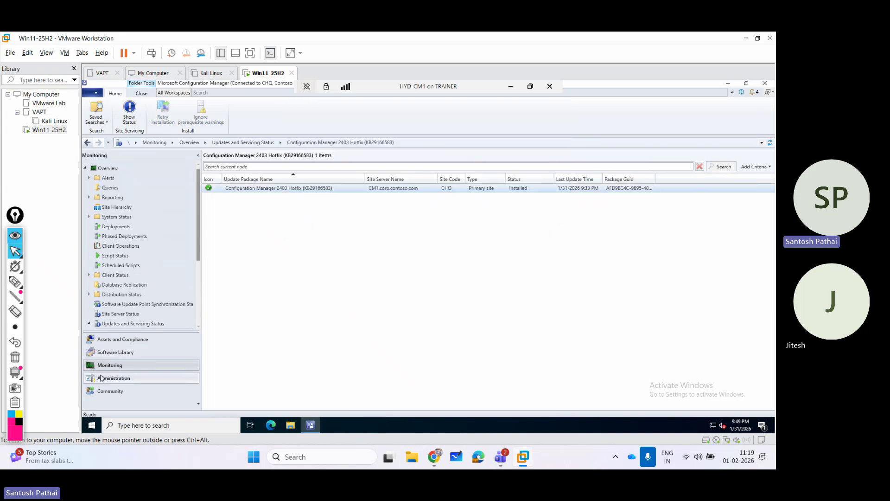
click(101, 377)
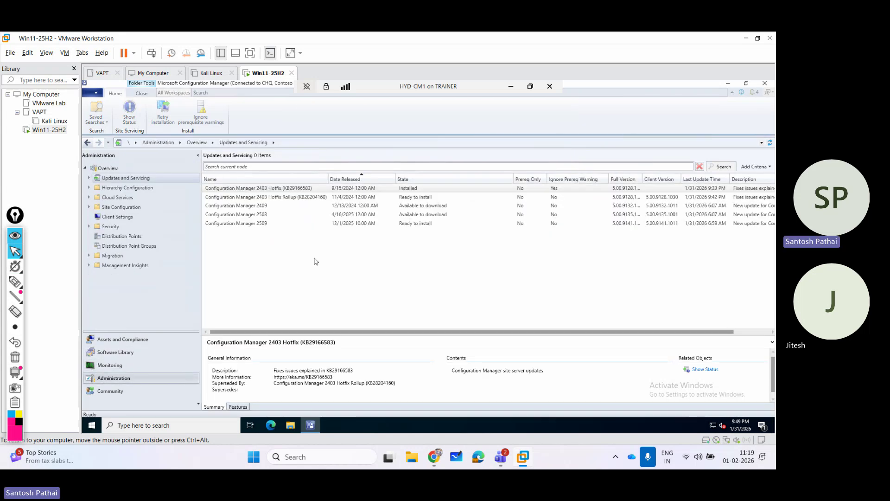
Run the prerequisite check on Configuration Manager 2509 so it reads Checking prerequisites.
click(254, 224)
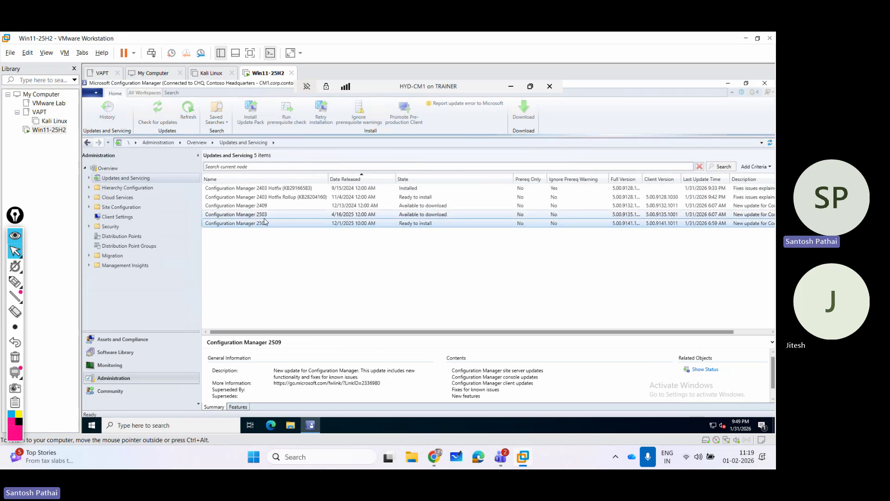
right_click(260, 225)
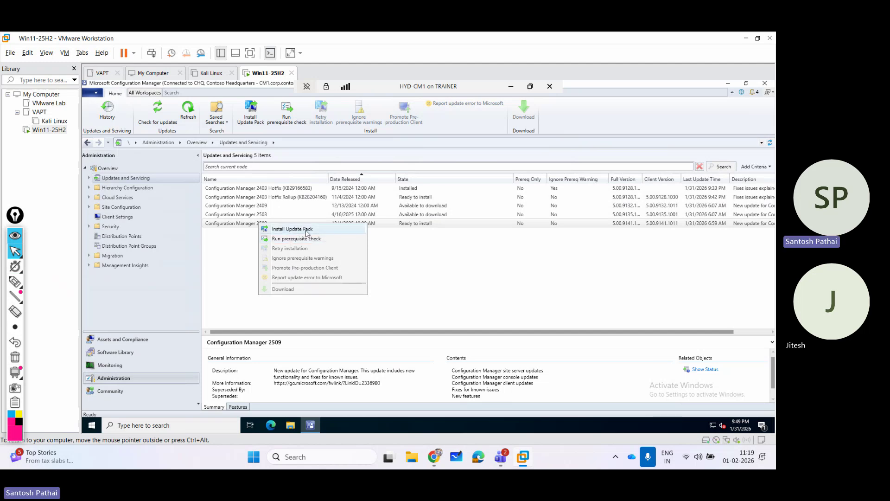
click(300, 239)
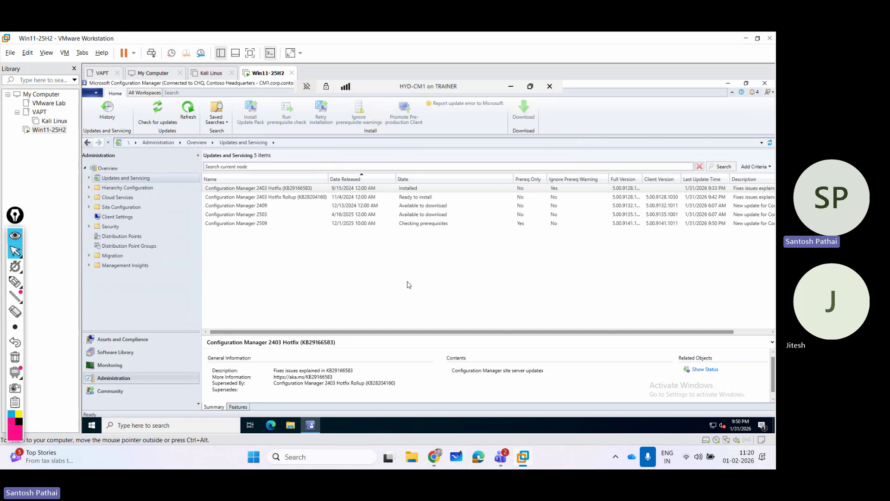
click(278, 224)
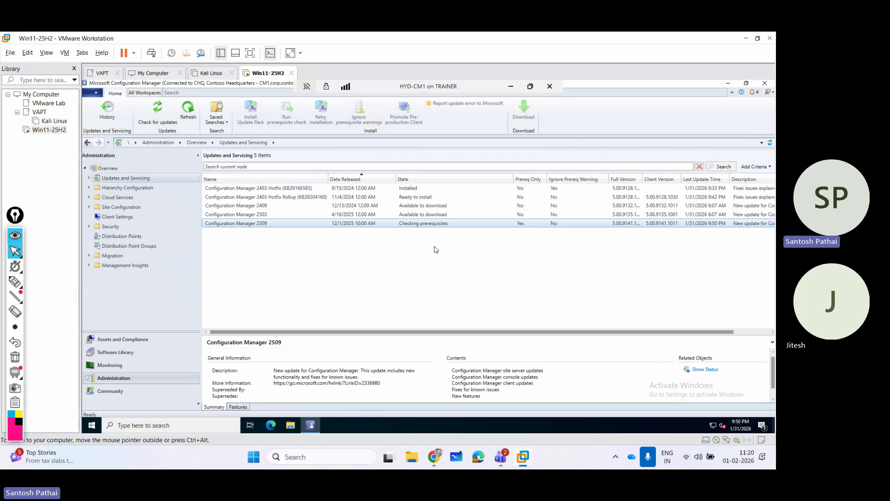
Check the 2509 update's status three times, finding it empty, reselecting the update in Administration each time.
click(696, 372)
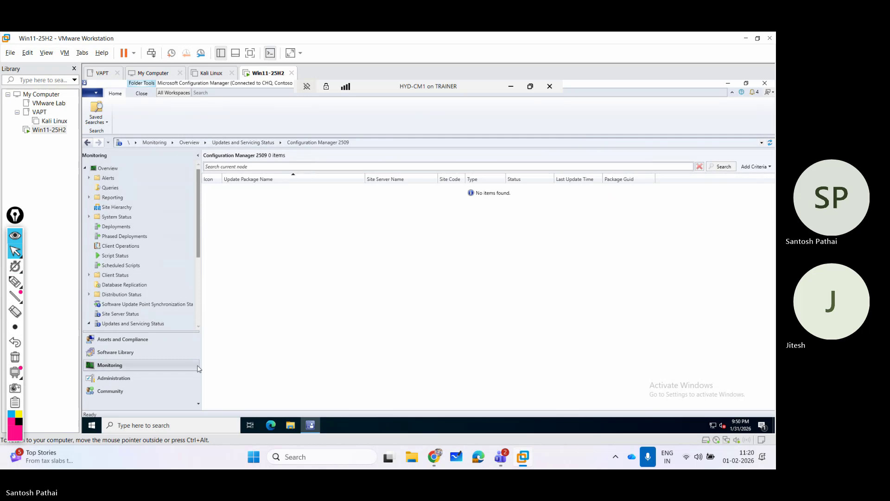
click(142, 377)
click(257, 223)
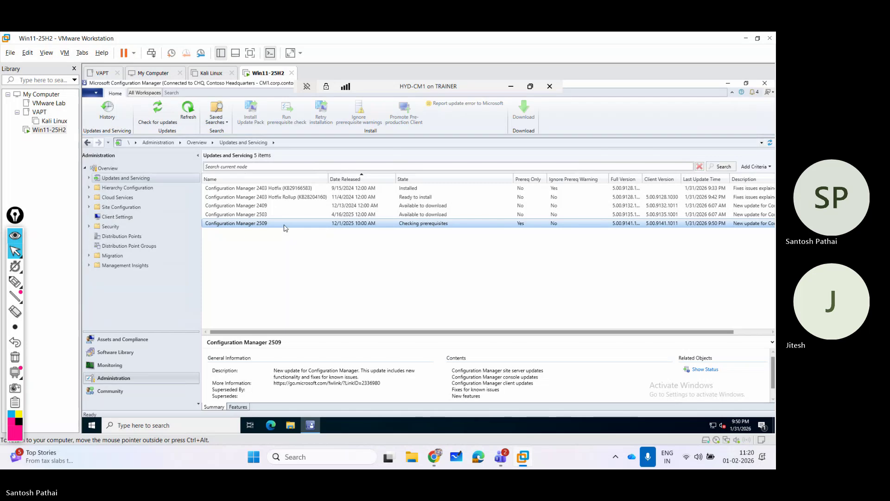
click(677, 369)
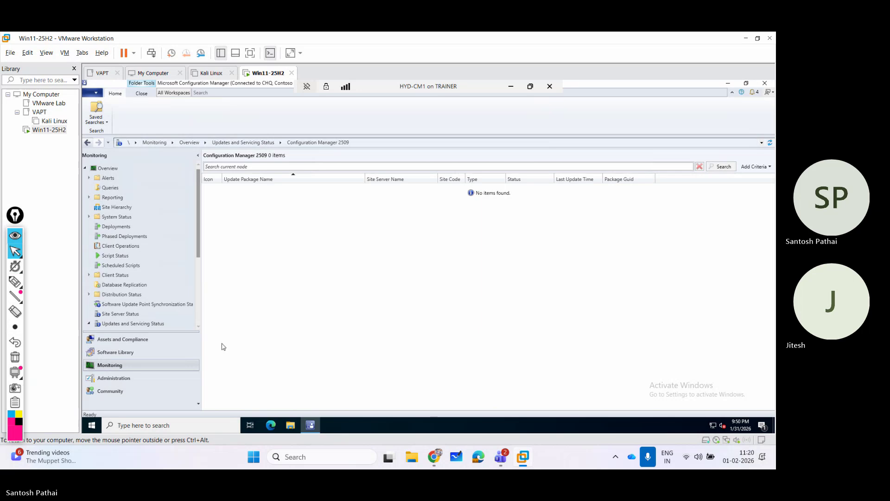
click(131, 378)
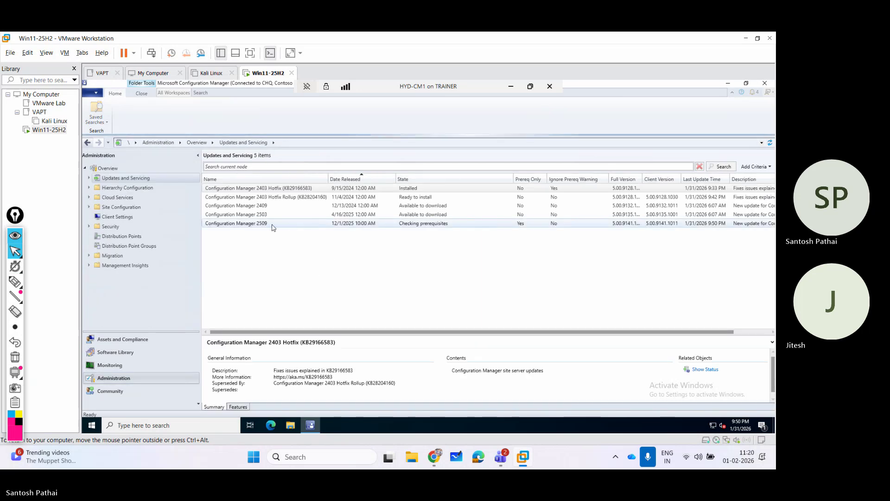
click(261, 225)
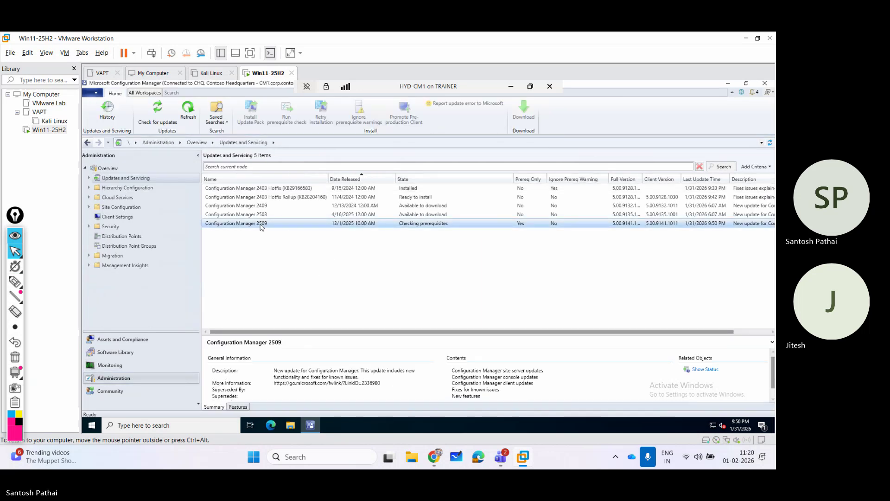
click(703, 369)
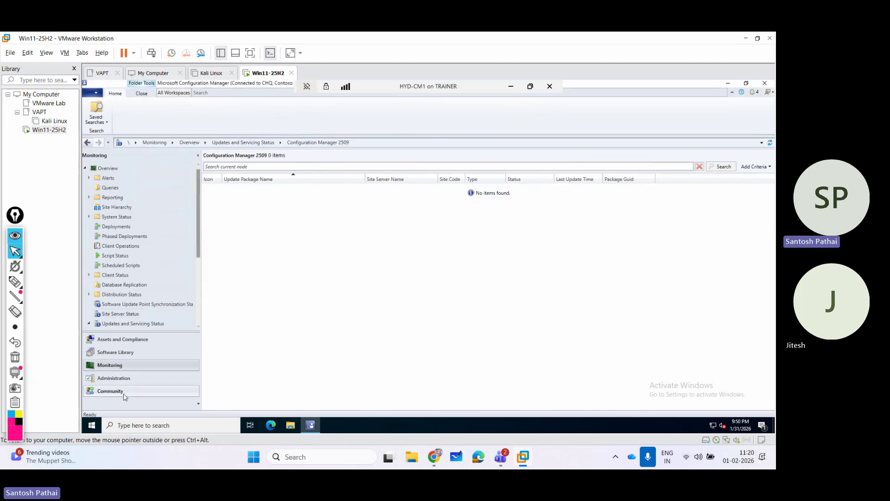
click(123, 378)
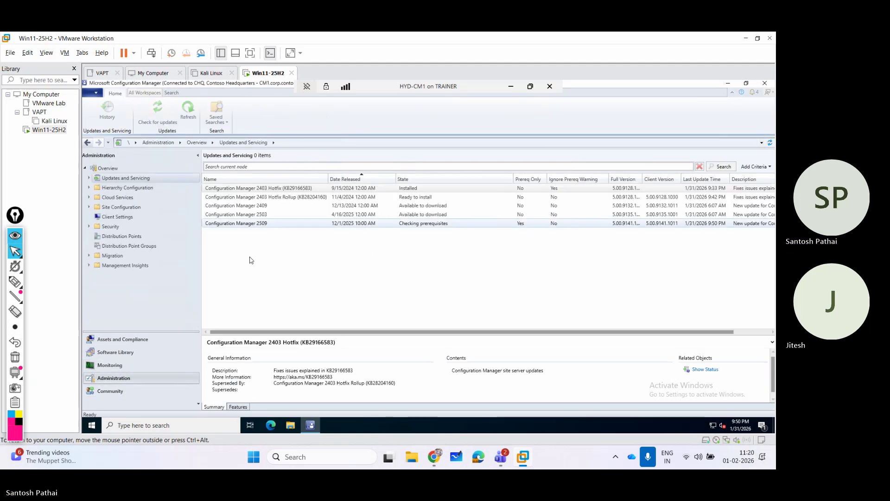
click(263, 226)
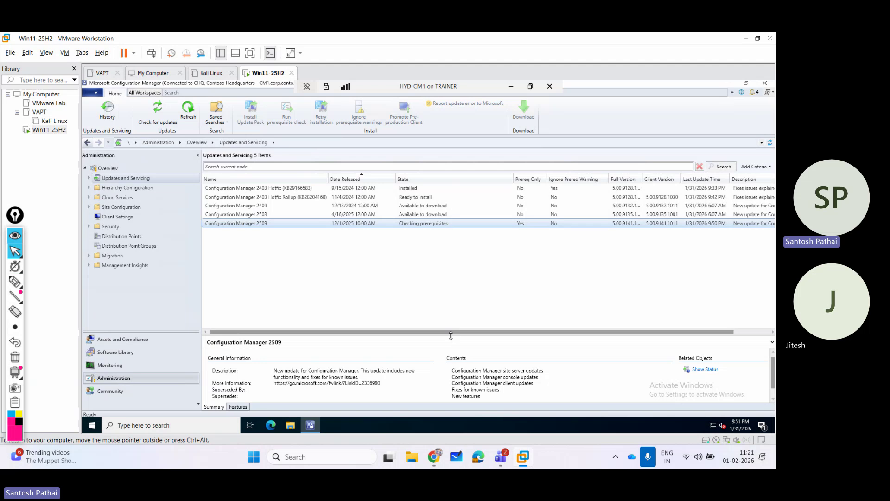
Enlarge the 2509 details pane and highlight its heading, description and More Information link.
drag(453, 336, 458, 274)
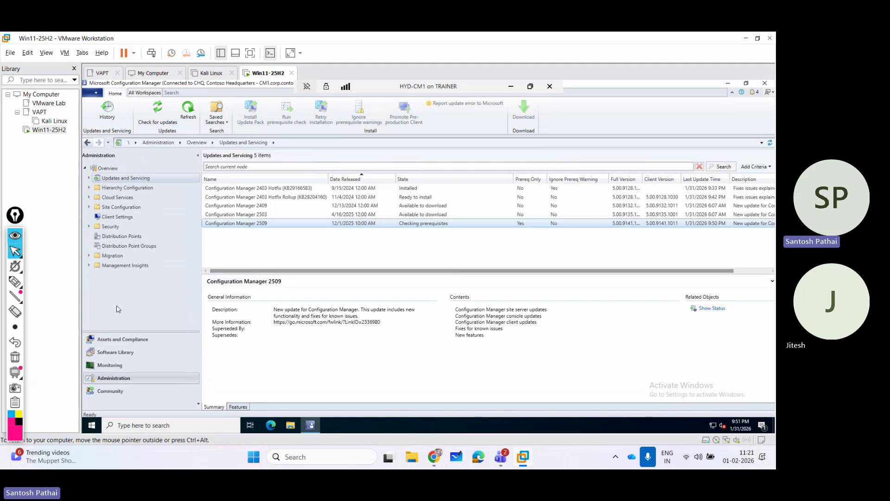
click(15, 281)
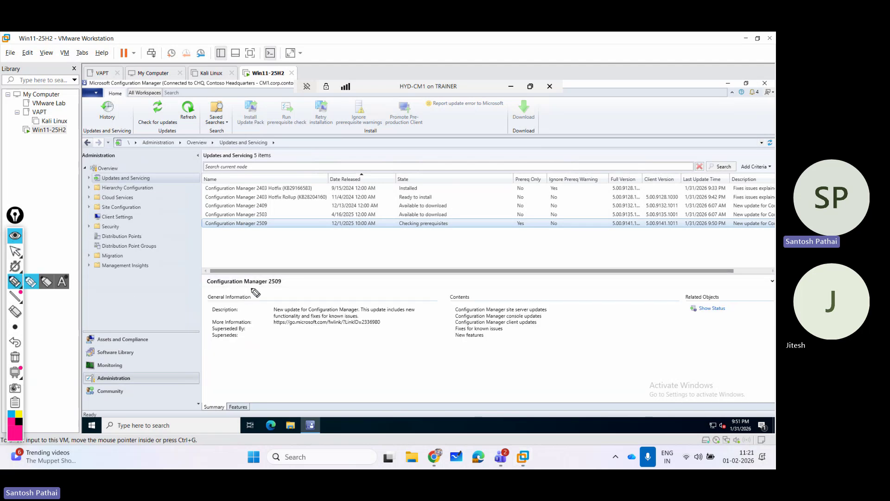
drag(245, 291, 308, 291)
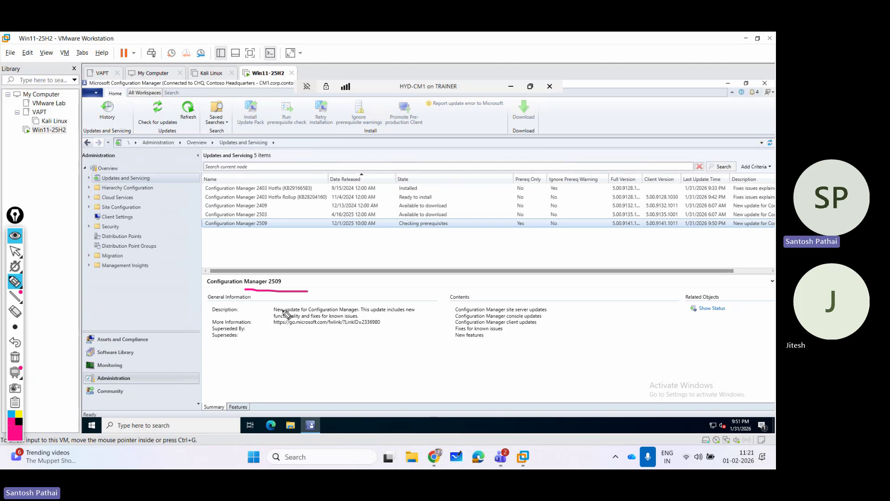
drag(365, 313, 412, 314)
drag(277, 320, 359, 317)
click(280, 328)
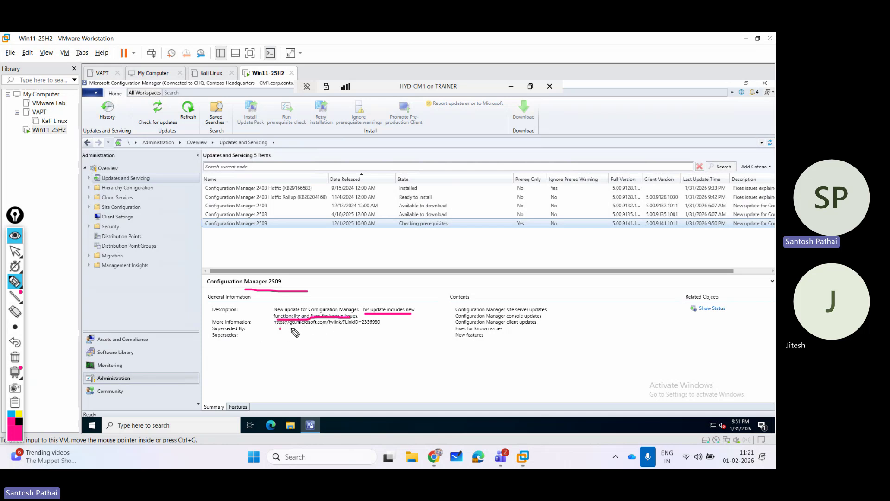
drag(291, 328, 386, 329)
Mark the Contents list and its Fixes and New features entries, then clear all annotations.
mouse_move(484, 248)
mouse_down()
mouse_move(488, 288)
mouse_move(497, 274)
mouse_up()
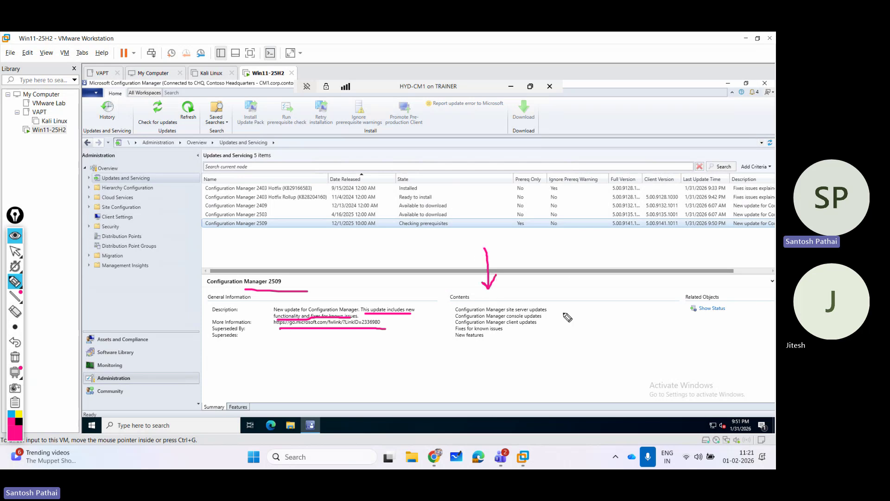
mouse_move(552, 304)
mouse_down()
mouse_move(573, 300)
mouse_move(545, 329)
mouse_move(585, 311)
mouse_up()
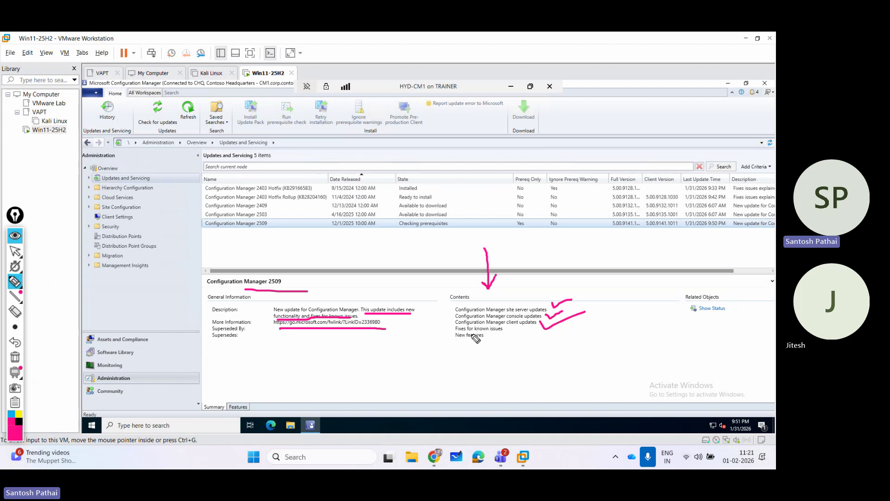
drag(466, 332, 505, 331)
drag(454, 339, 485, 341)
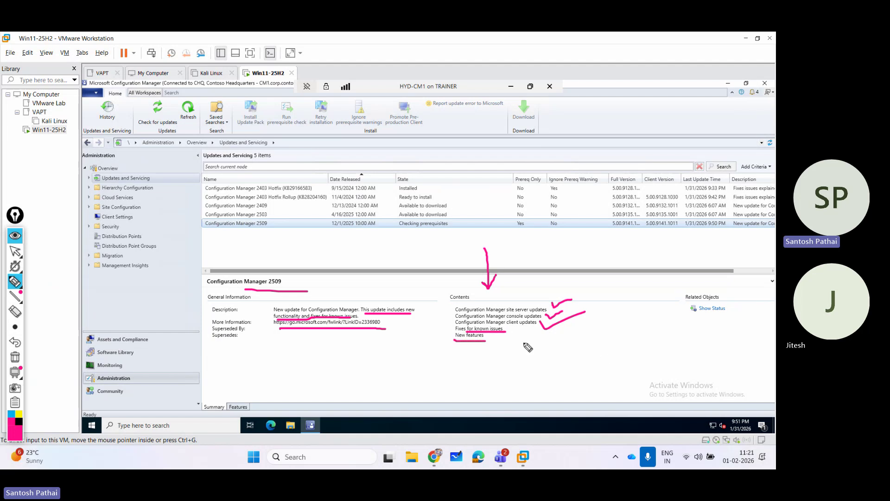
click(15, 356)
click(15, 251)
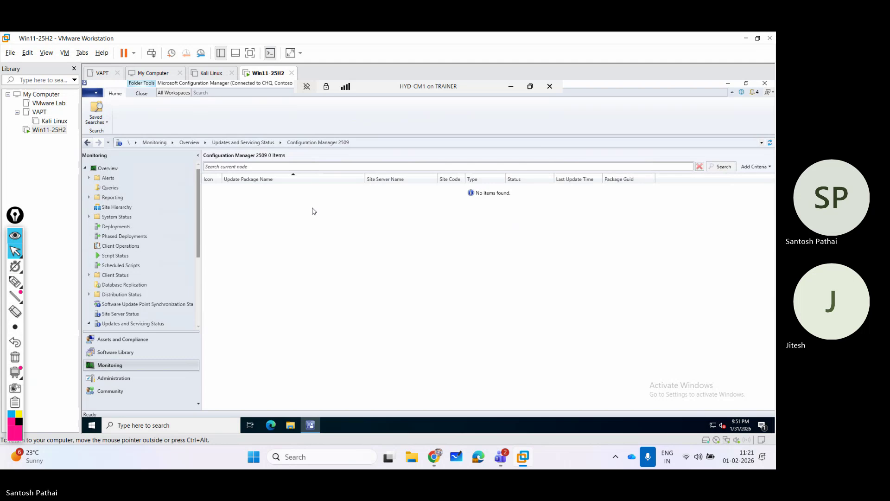
Reselect Configuration Manager 2509 in Administration and widen the Full Version column.
click(149, 379)
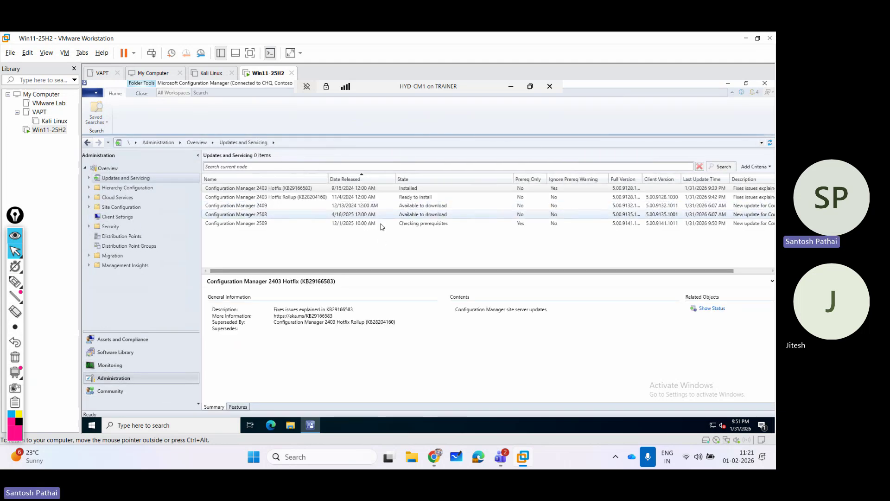
click(373, 225)
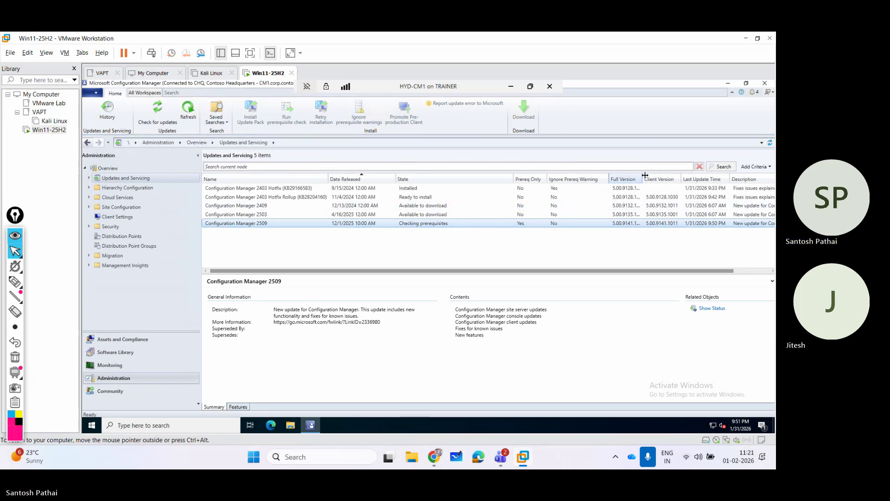
drag(642, 176, 645, 175)
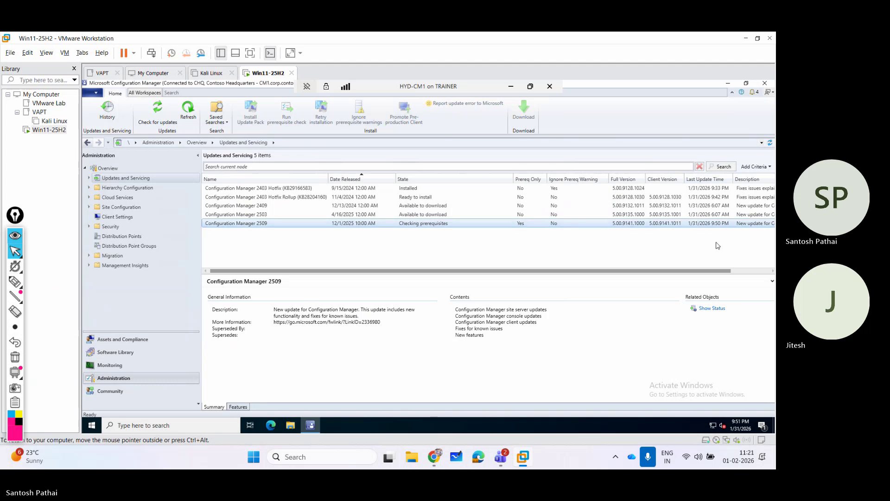
drag(691, 271, 741, 272)
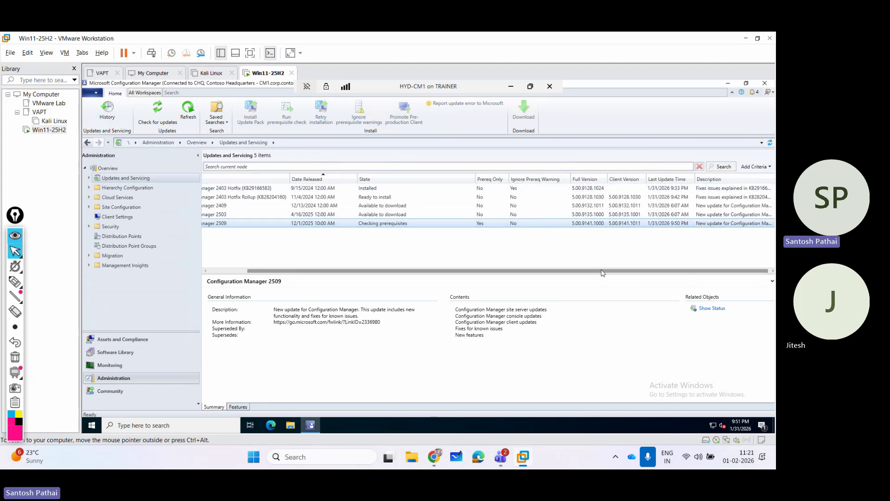
drag(569, 272, 461, 281)
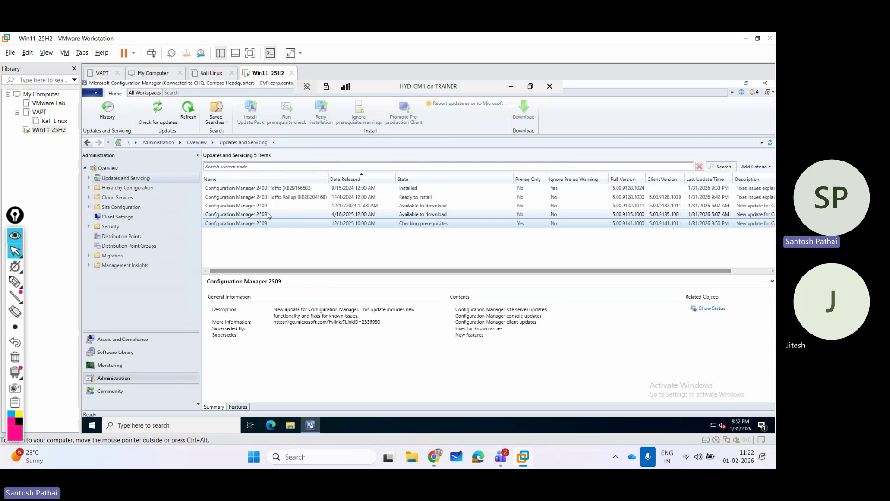
click(302, 189)
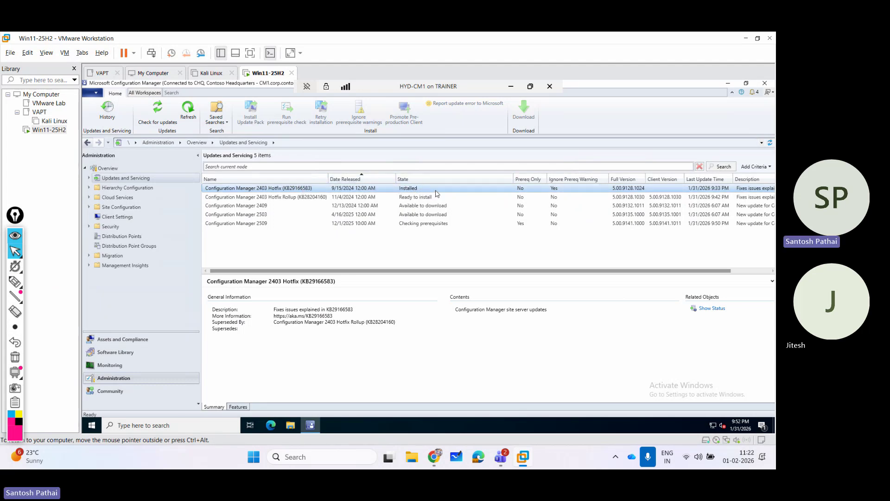
click(313, 198)
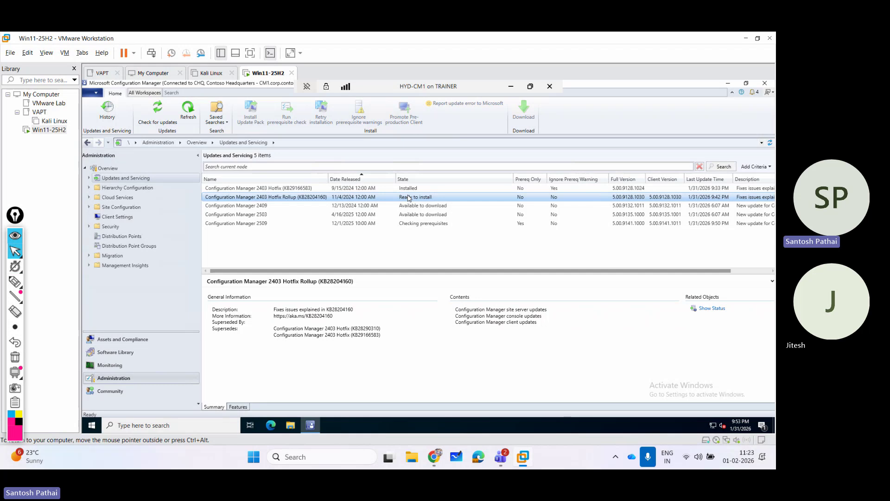
click(275, 224)
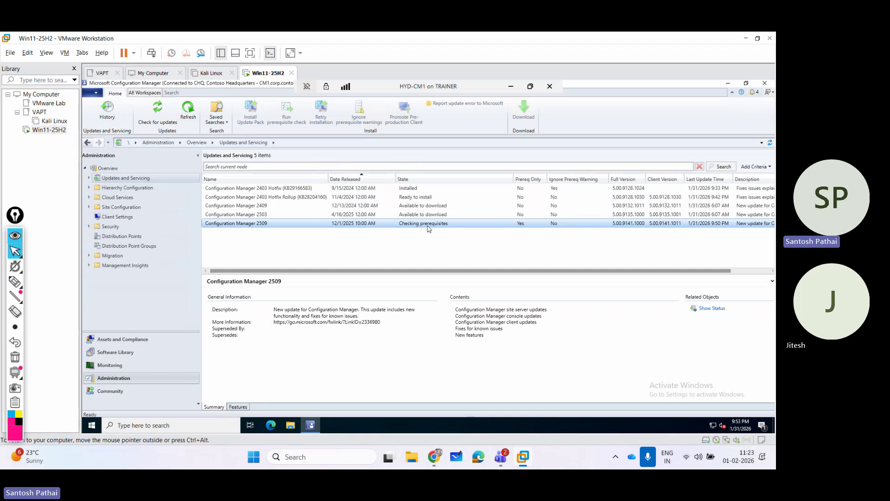
click(712, 307)
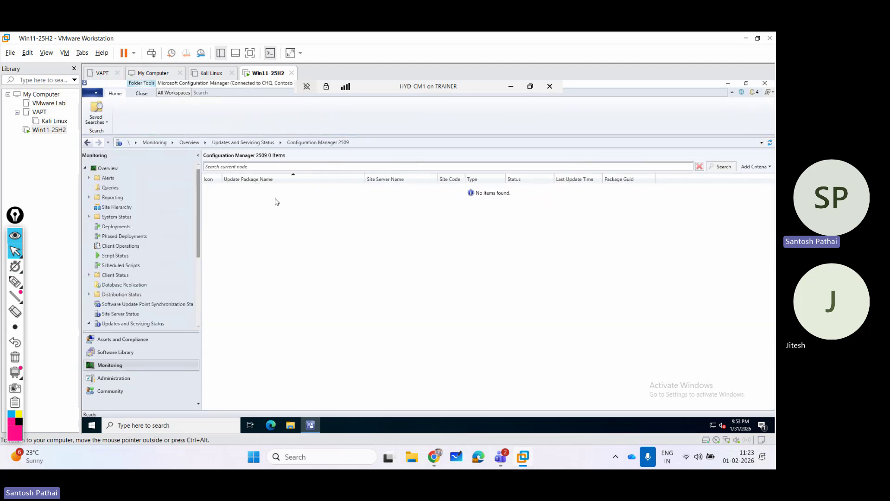
click(153, 379)
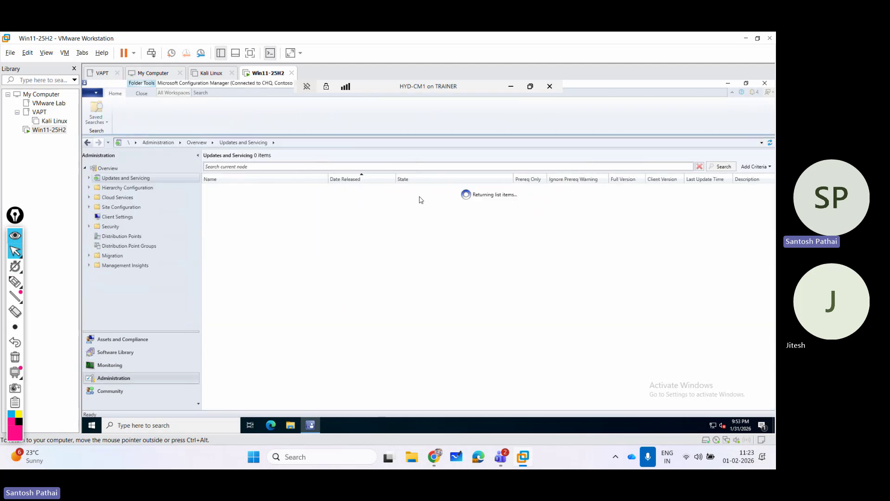
click(423, 224)
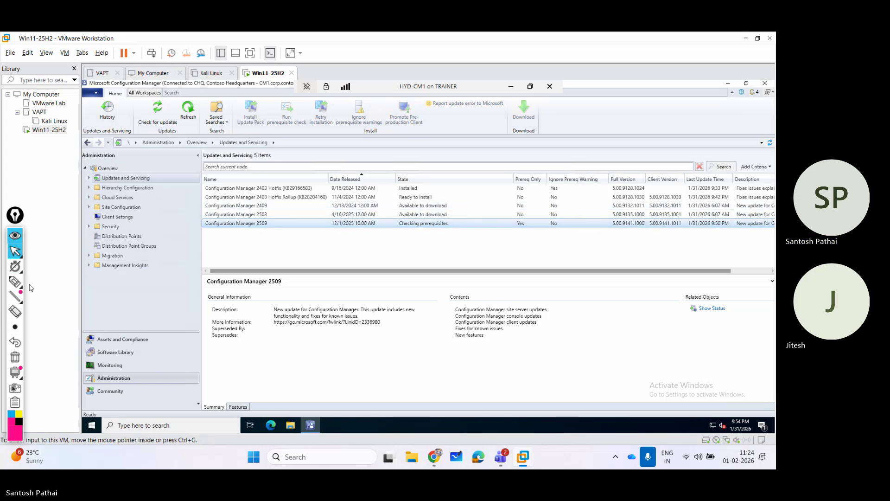
click(15, 282)
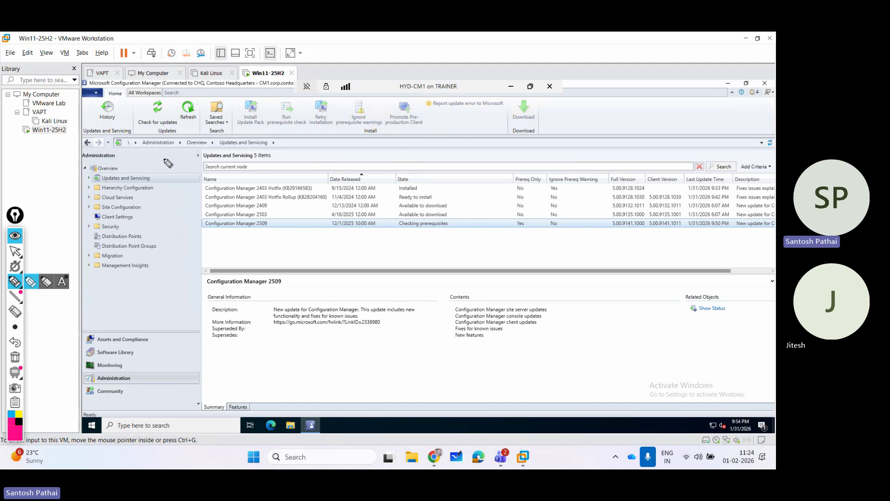
mouse_move(171, 156)
mouse_down()
mouse_move(173, 259)
mouse_move(152, 315)
mouse_move(174, 360)
mouse_move(171, 397)
mouse_move(161, 399)
mouse_up()
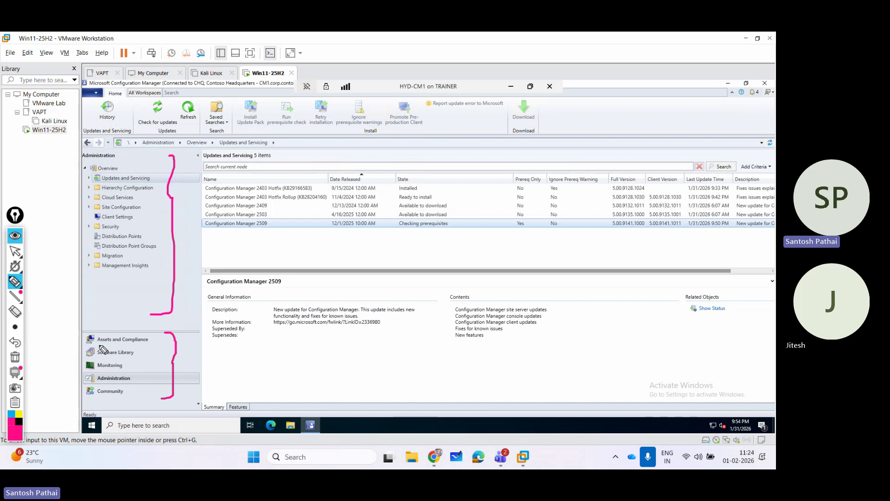
mouse_move(98, 345)
mouse_down()
mouse_move(127, 345)
mouse_move(116, 372)
mouse_move(123, 400)
mouse_up()
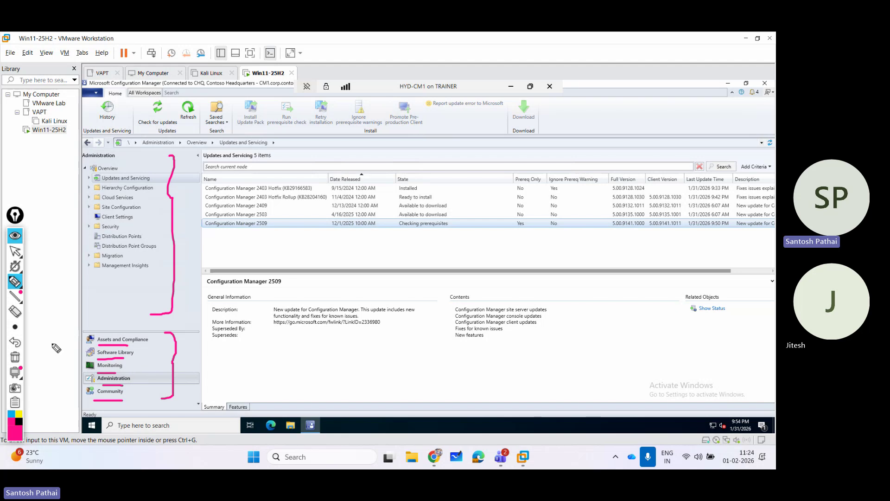
click(15, 357)
mouse_move(125, 334)
mouse_down()
mouse_move(83, 383)
mouse_move(178, 371)
mouse_move(111, 327)
mouse_up()
mouse_move(177, 289)
mouse_down()
mouse_move(162, 332)
mouse_move(173, 328)
mouse_up()
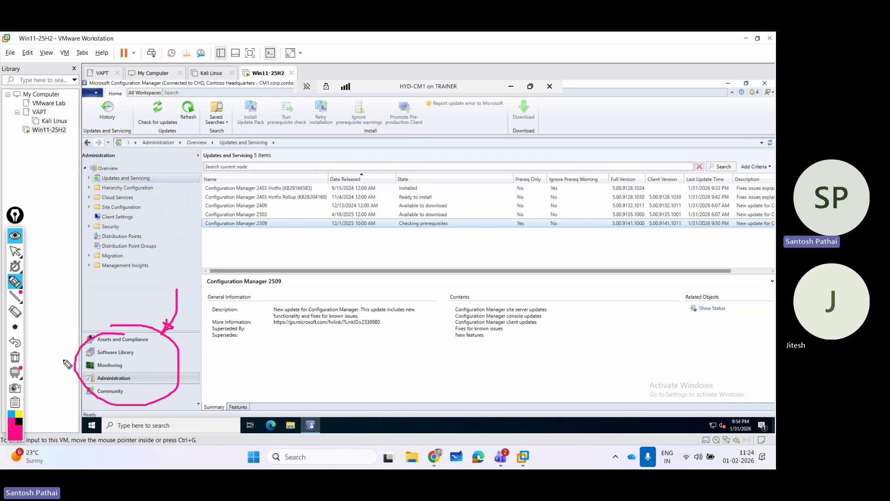
click(18, 254)
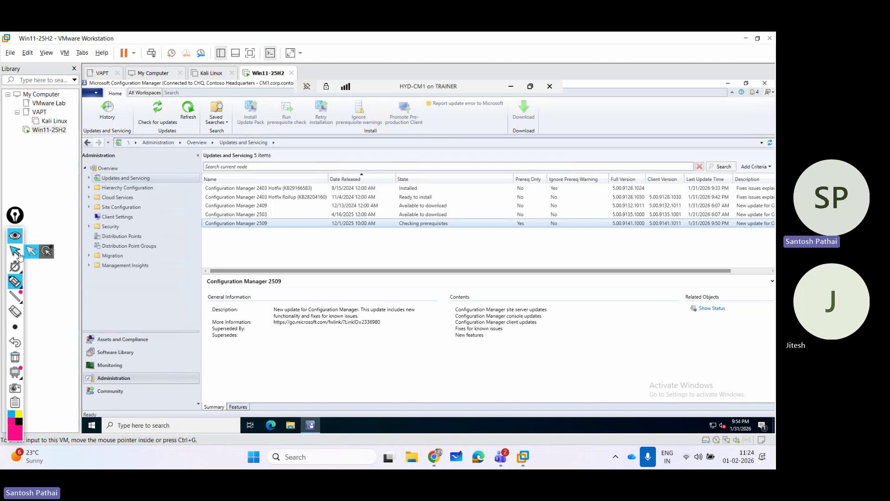
click(17, 252)
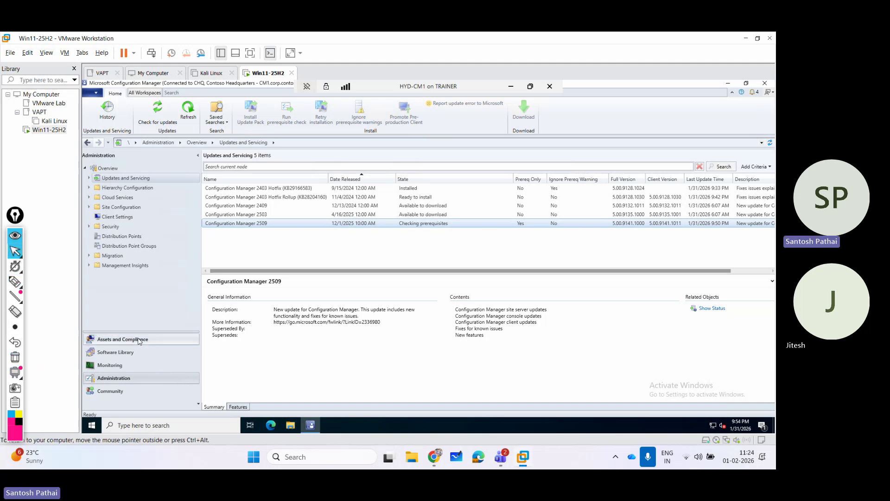
Open Assets and Compliance and highlight its navigation tree, Users node and overview area.
click(139, 341)
click(15, 281)
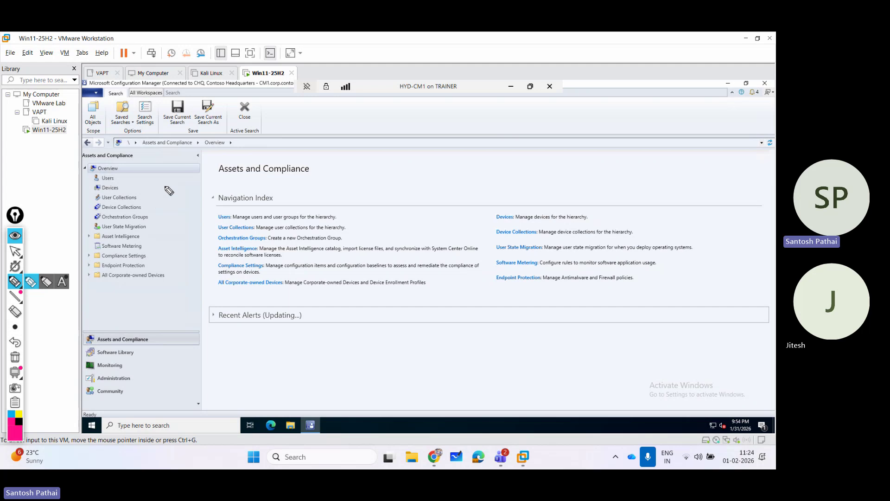
mouse_move(173, 159)
mouse_down()
mouse_move(187, 233)
mouse_move(172, 300)
mouse_up()
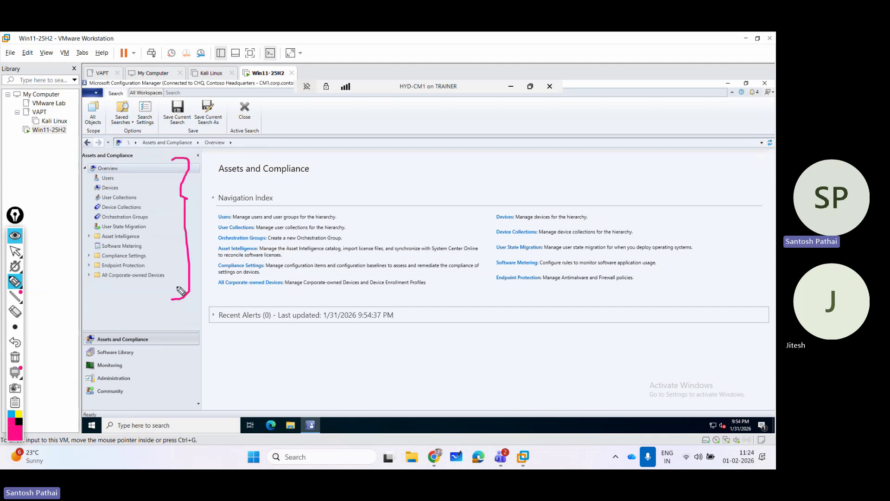
mouse_move(101, 184)
mouse_down()
mouse_move(315, 179)
mouse_move(321, 188)
mouse_up()
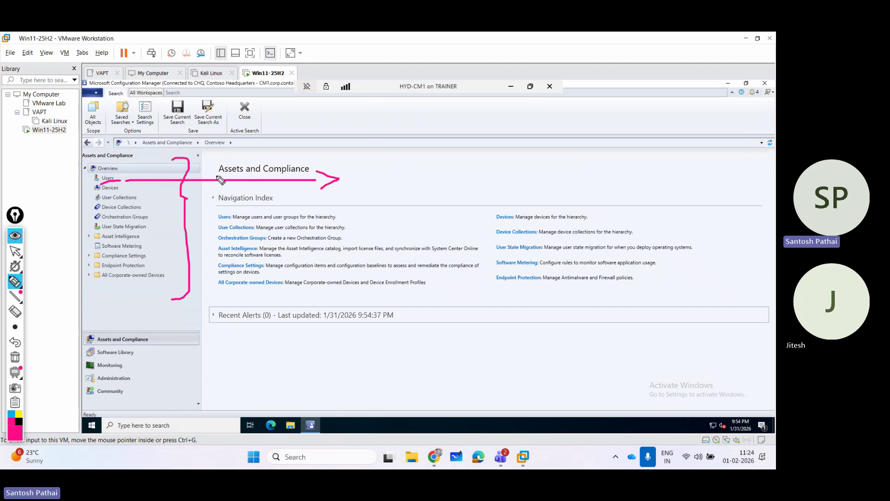
drag(217, 142, 227, 398)
mouse_move(222, 137)
mouse_down()
mouse_move(754, 142)
mouse_move(765, 397)
mouse_move(535, 416)
mouse_move(249, 412)
mouse_up()
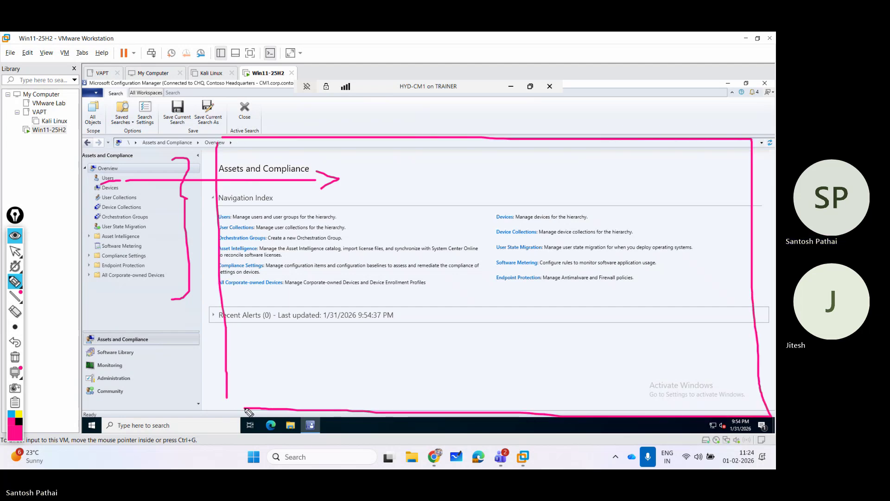
Point arrows at the Assets and Compliance heading and index entries, clear them, and open Users.
mouse_move(484, 107)
mouse_down()
mouse_move(477, 175)
mouse_move(489, 163)
mouse_up()
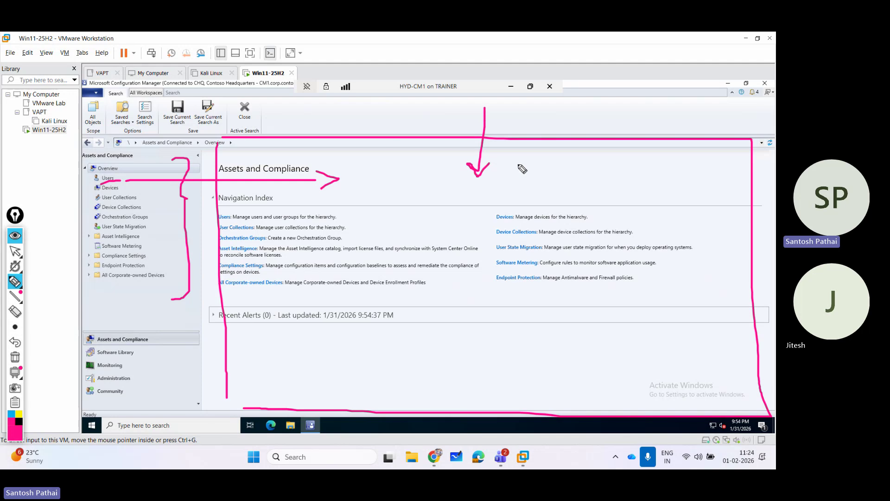
mouse_move(625, 110)
mouse_down()
mouse_move(595, 183)
mouse_move(616, 184)
mouse_move(594, 163)
mouse_up()
drag(703, 126, 687, 215)
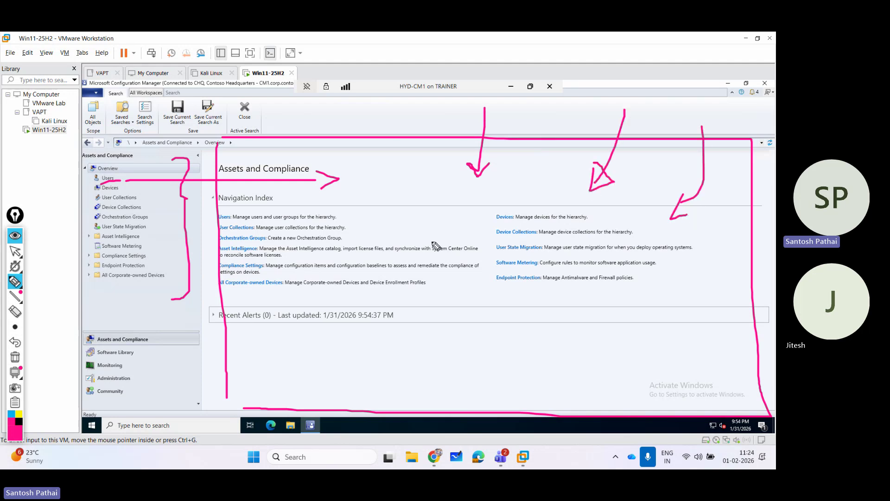
click(15, 357)
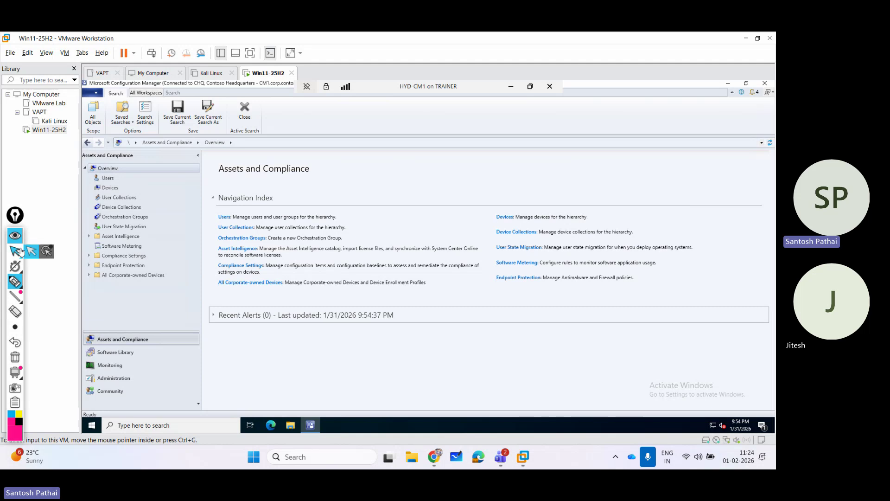
click(18, 251)
click(107, 179)
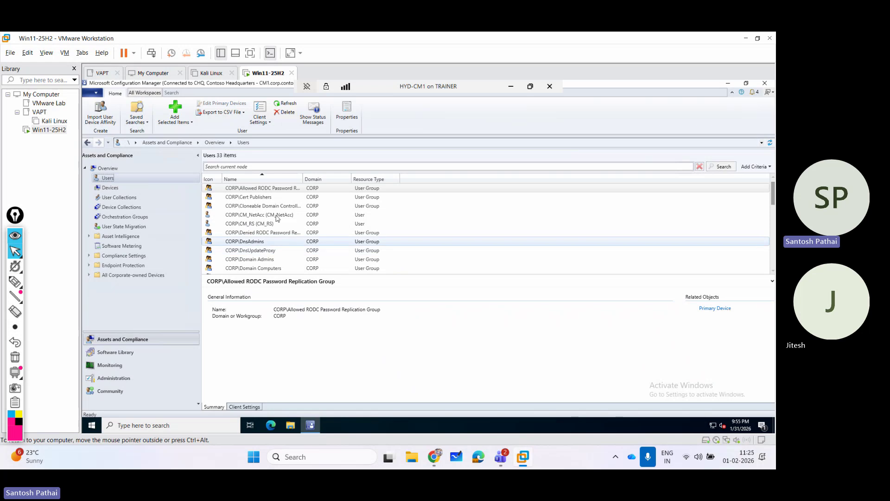
Show details of the CORP\Denied RODC Password Replication Group, briefly arrowing the VAPT virtual machines.
click(271, 232)
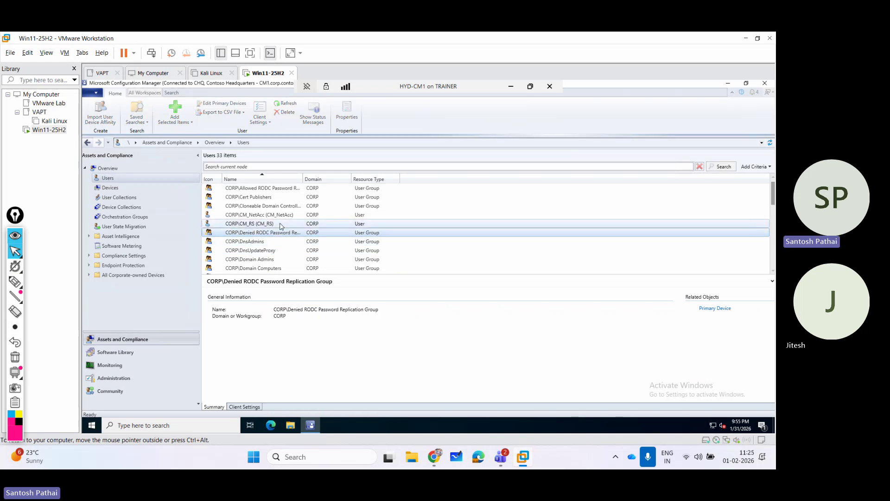
scroll(281, 225, down, 3)
scroll(282, 223, up, 3)
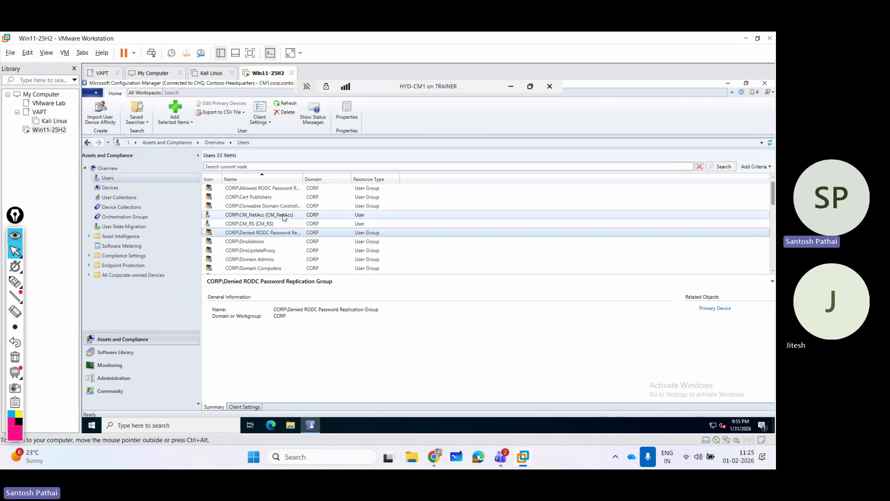
click(16, 282)
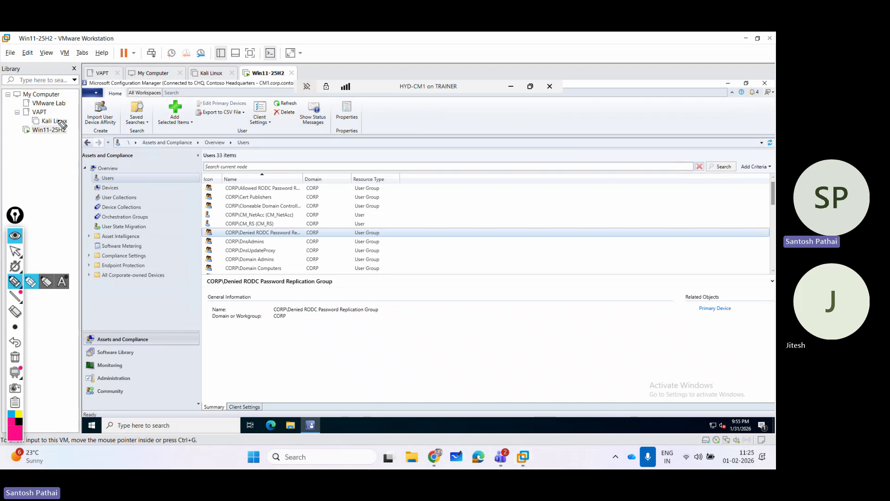
drag(47, 122, 79, 114)
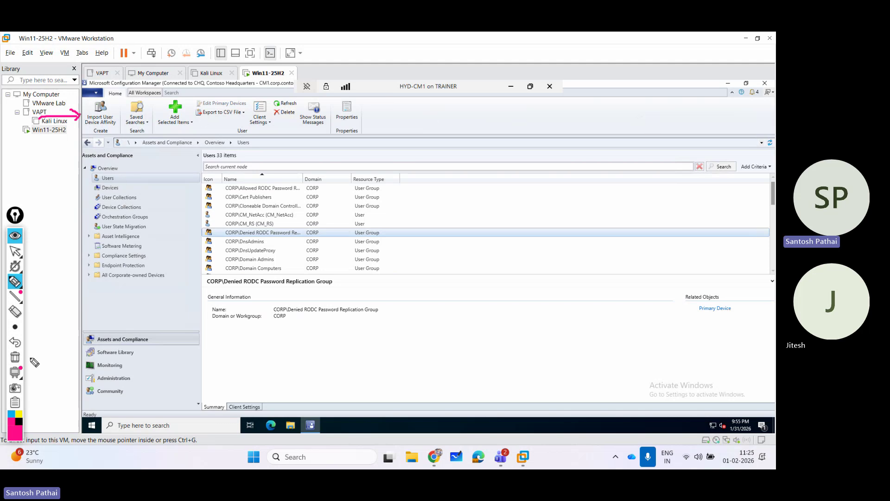
click(12, 360)
click(14, 251)
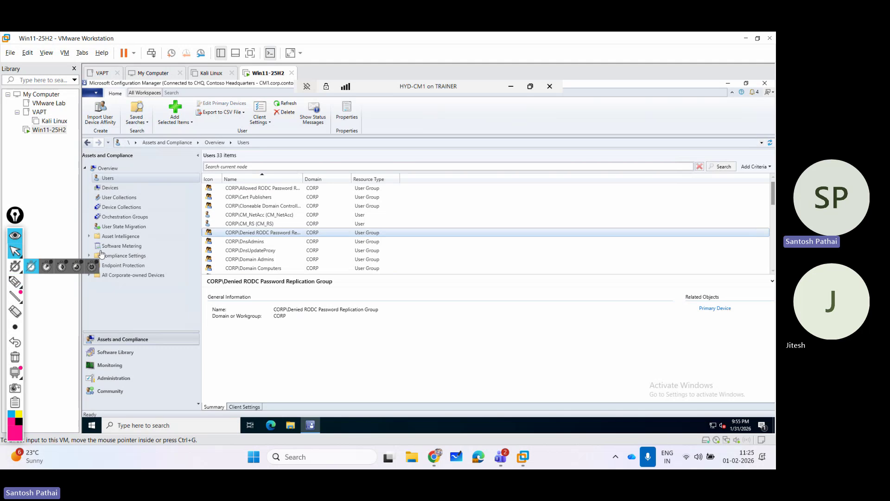
Open the Devices list, then go back to Administration's Updates and Servicing.
click(116, 188)
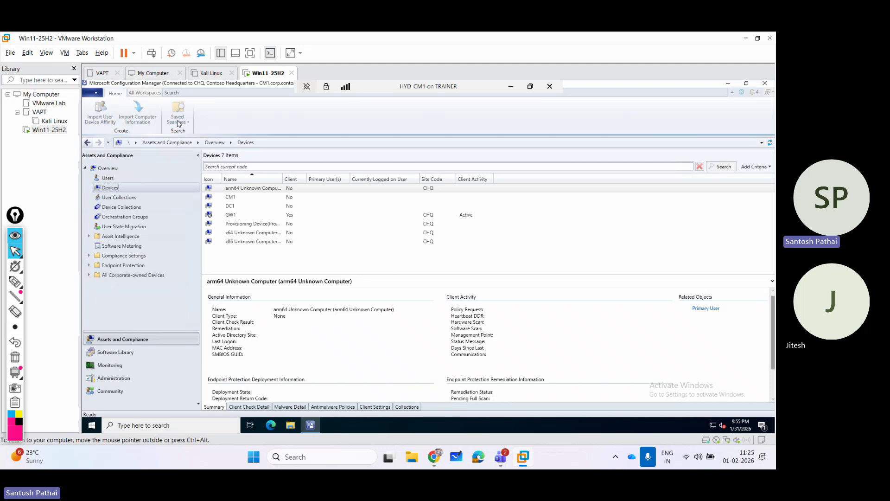
click(129, 381)
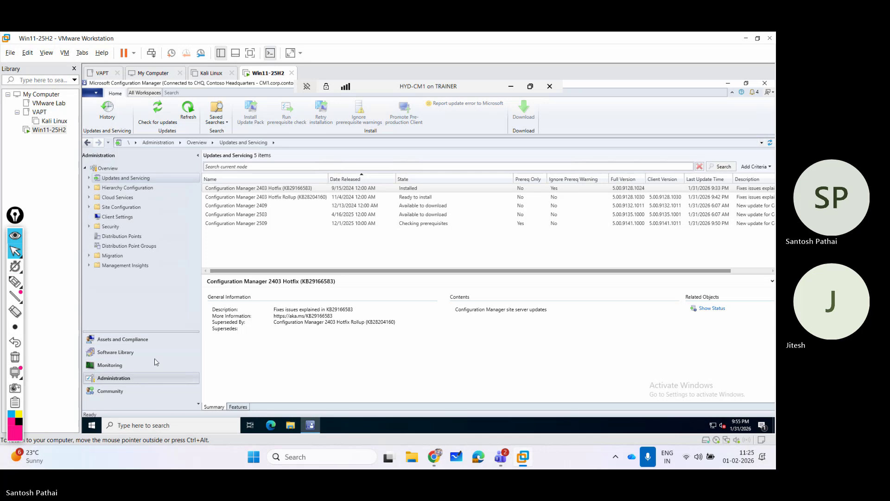
Switch to Assets and Compliance to display the 7-item Devices list.
click(123, 339)
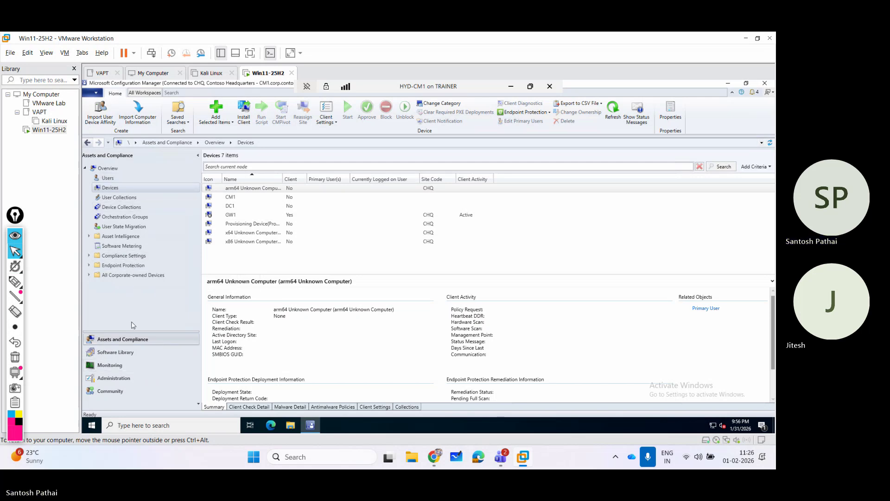
Browse the Software Library workspace, then return to Administration's Updates and Servicing.
click(125, 352)
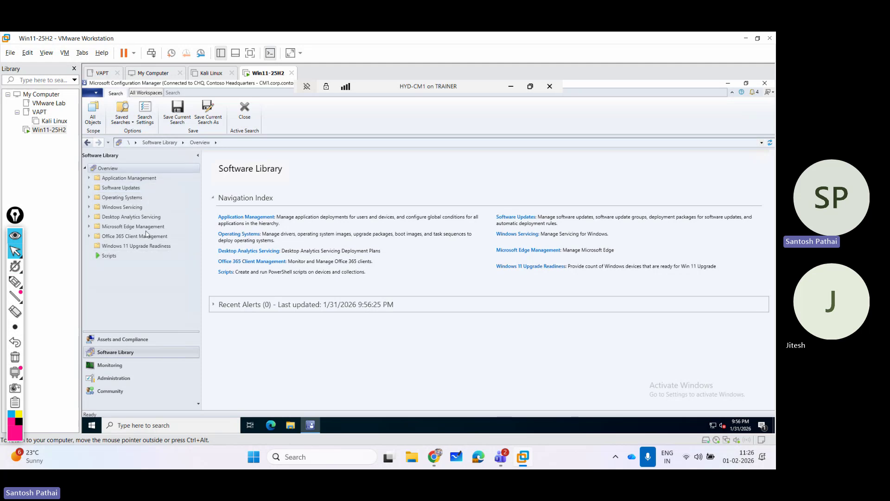
click(114, 379)
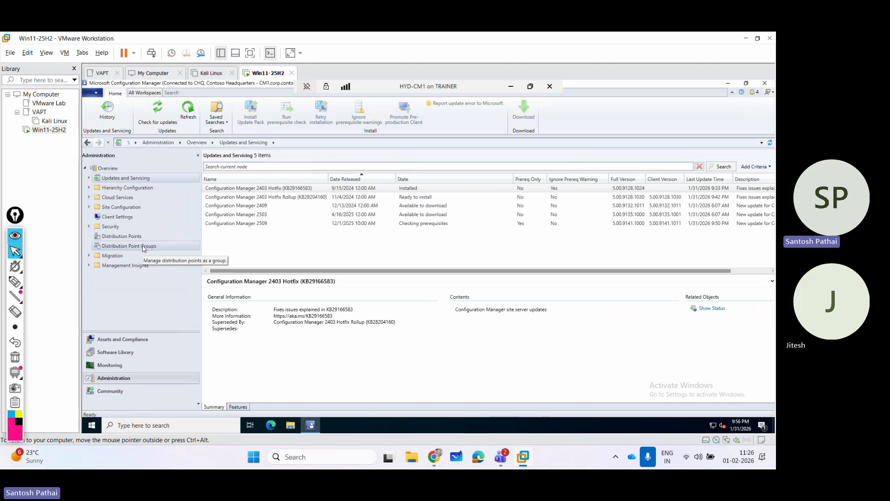
View Monitoring's Site Server Status, widening Network OS Path and selecting the CHQ site server.
click(122, 366)
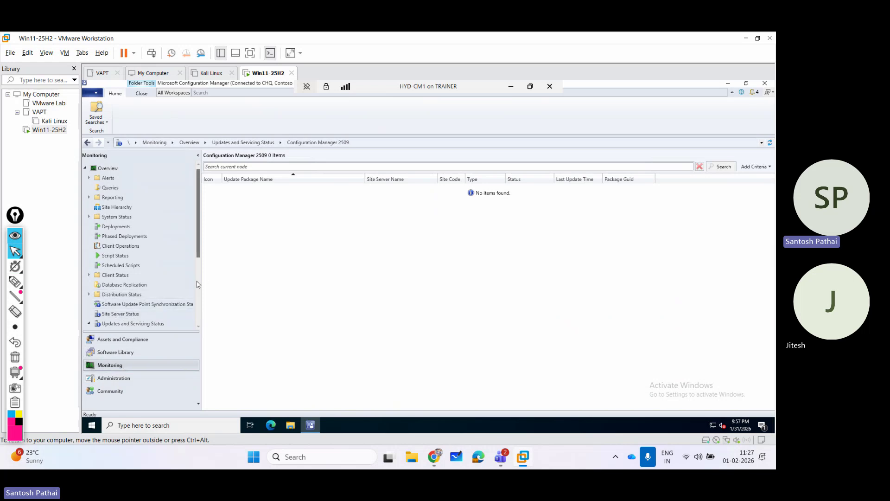
drag(198, 250, 196, 279)
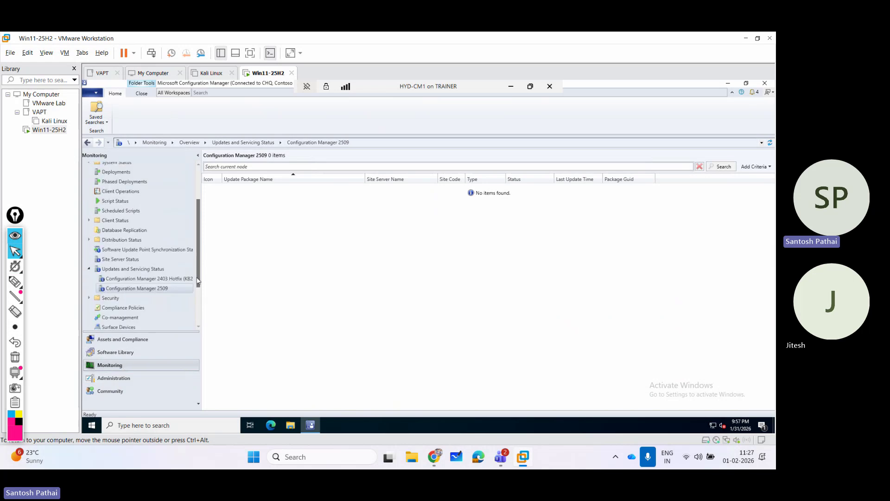
click(122, 259)
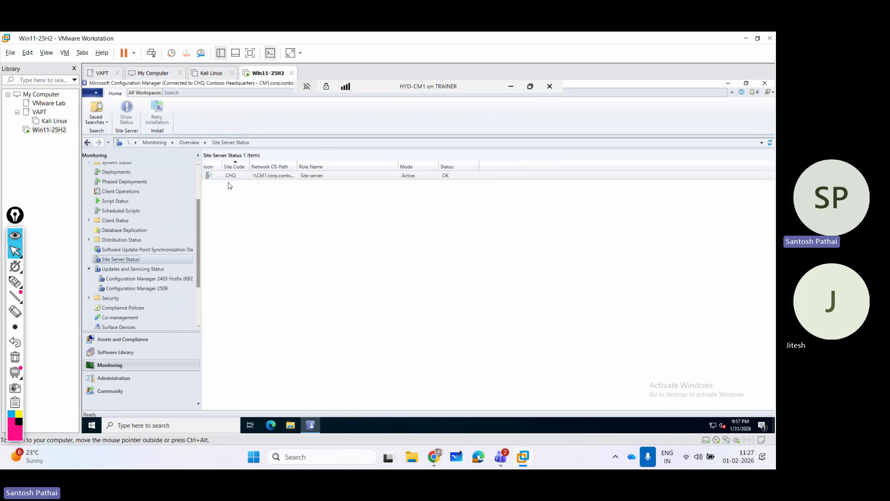
drag(295, 166, 334, 166)
click(289, 179)
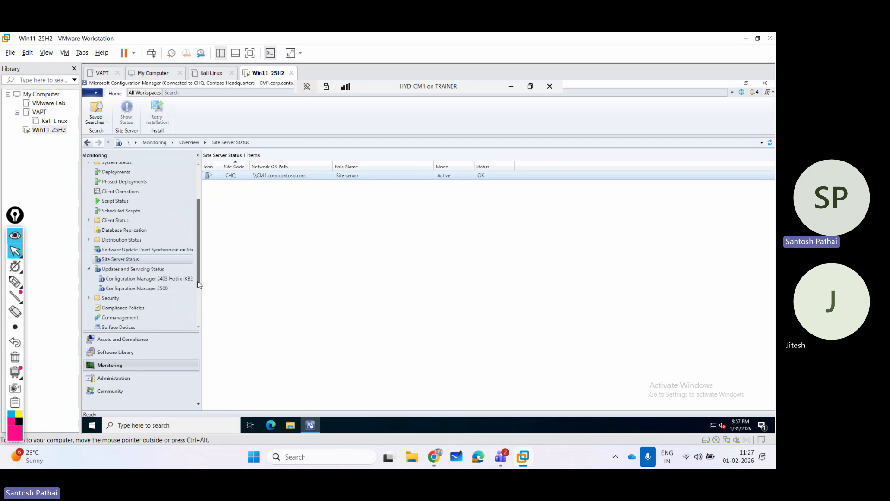
drag(198, 283, 196, 329)
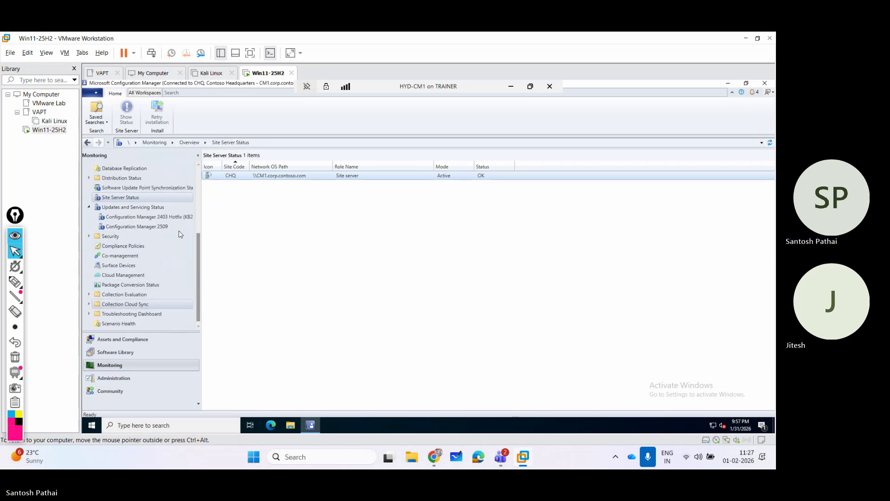
scroll(107, 175, up, 5)
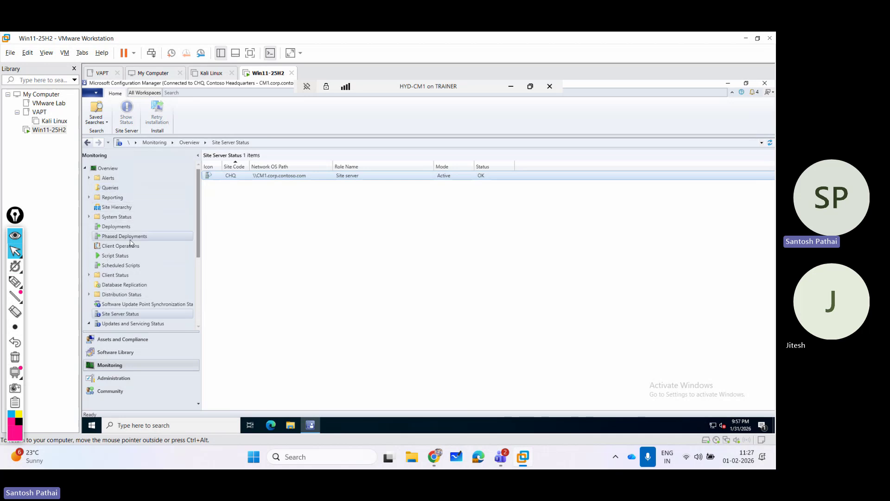
Select the Configuration Manager 2509 update package and open its actions menu.
click(131, 379)
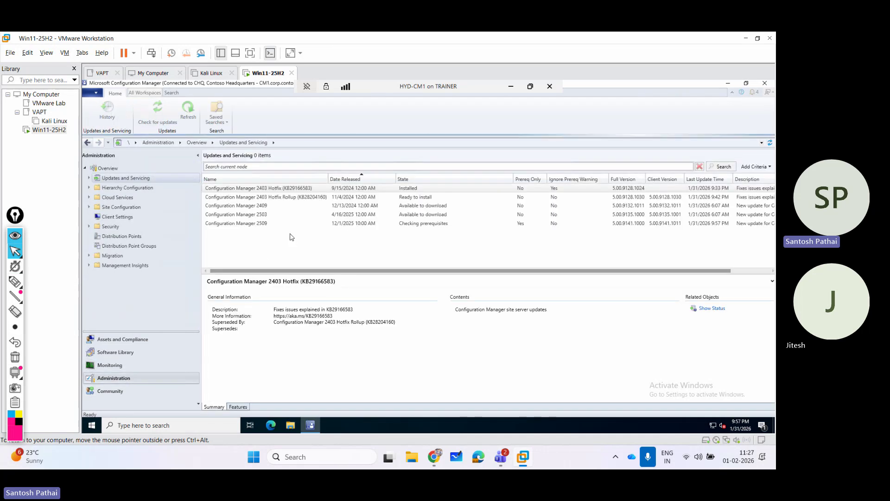
click(448, 224)
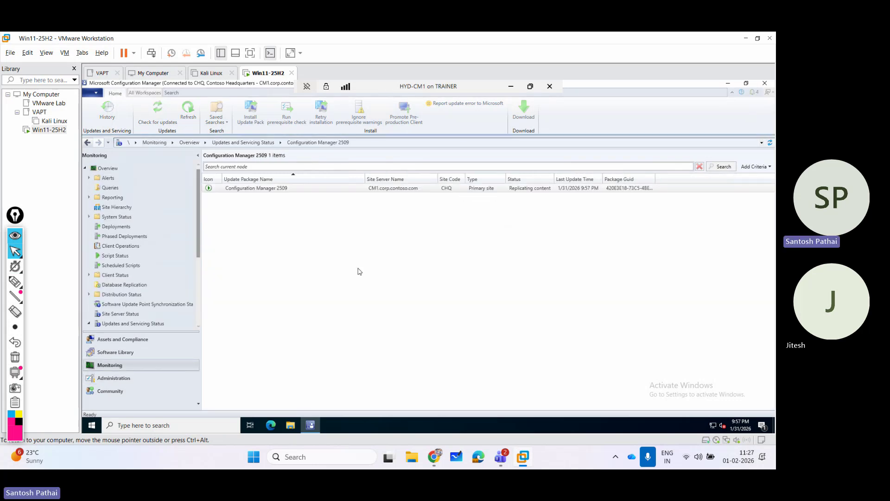
click(306, 188)
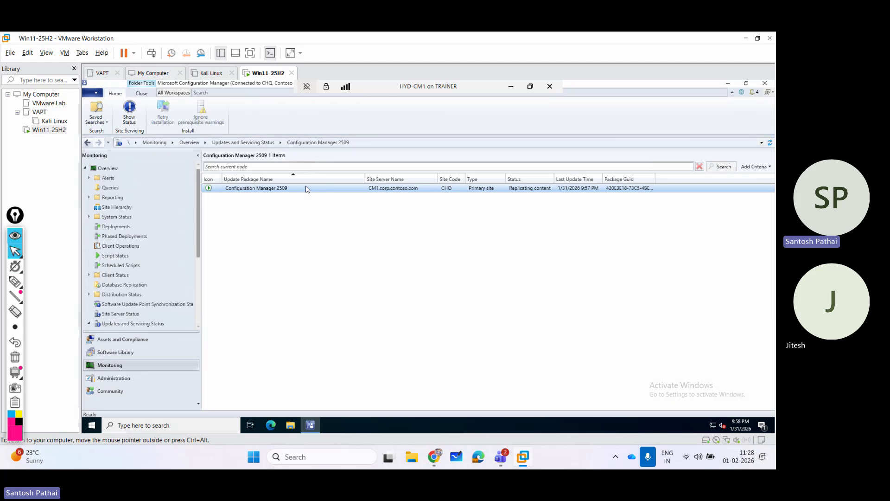
right_click(305, 187)
Inspect the 2509 Download, Replication and Prerequisite Check sub-tasks in Show Status, then close it.
click(323, 192)
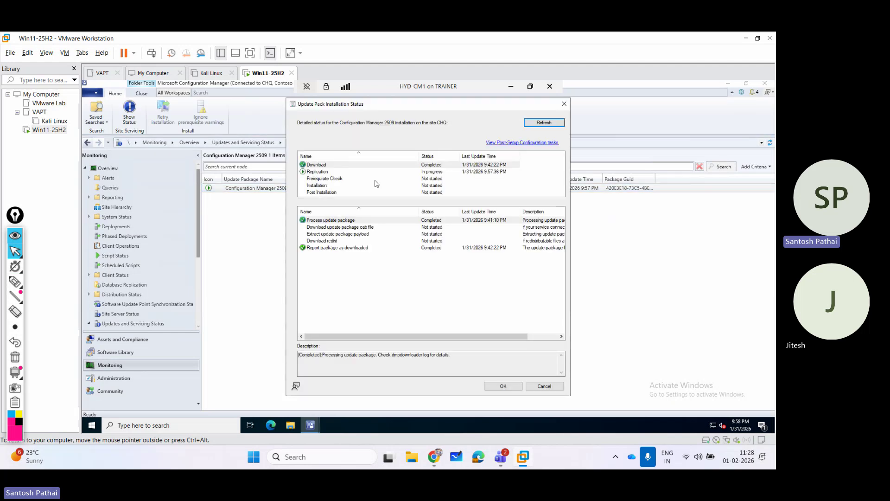
click(330, 173)
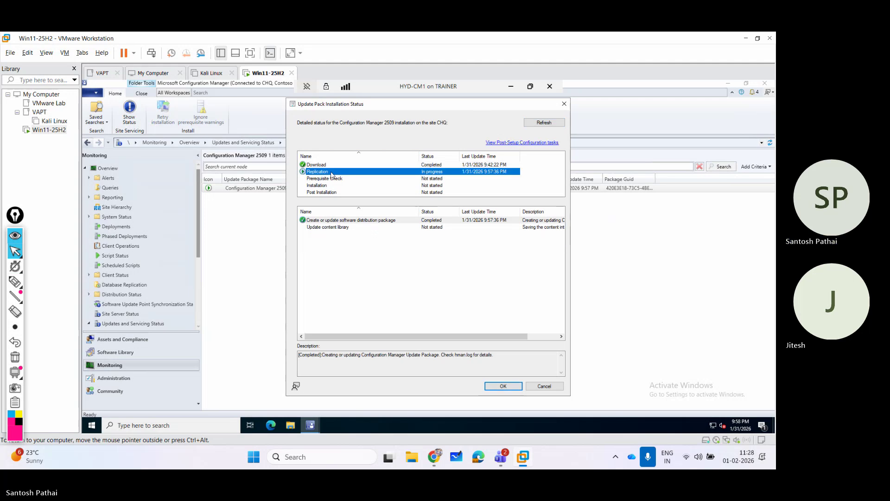
click(328, 165)
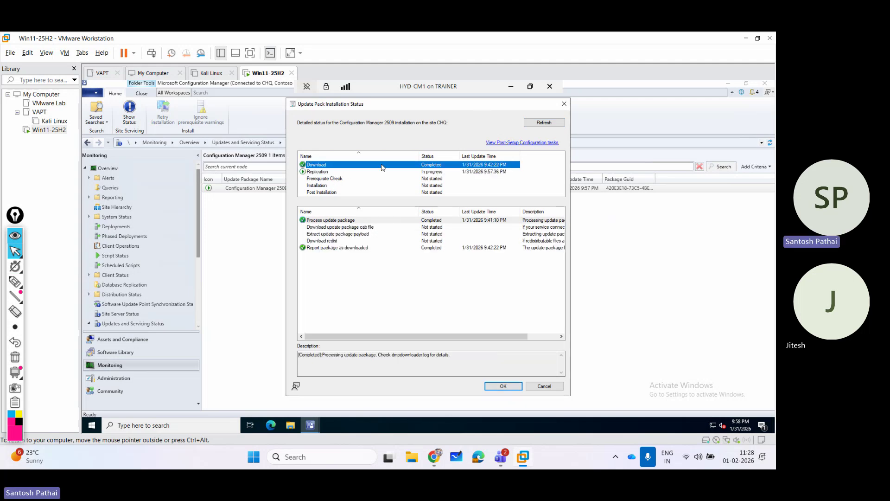
click(338, 172)
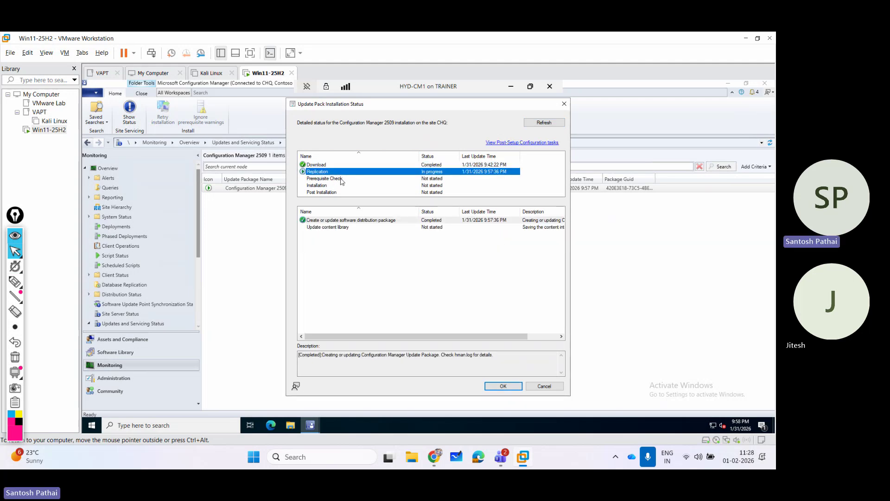
click(352, 179)
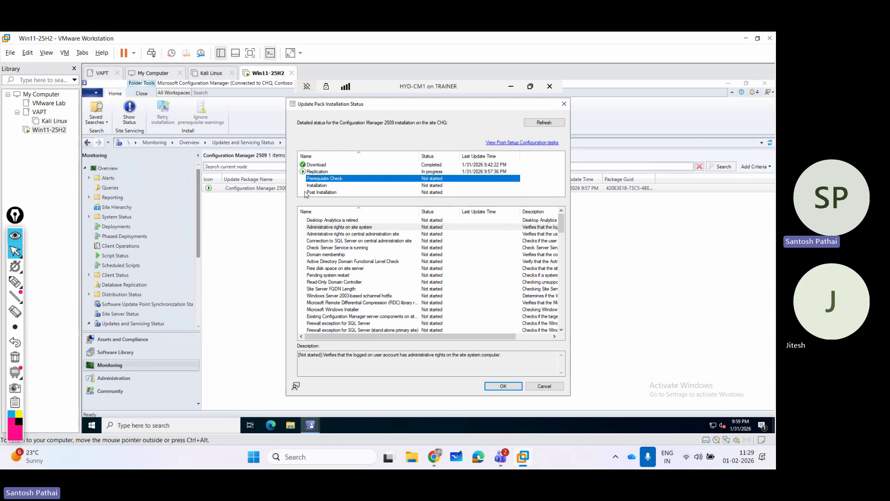
click(329, 171)
click(327, 178)
click(564, 104)
Select the Configuration Manager 2509 update in Updates and Servicing to view its details and commands.
click(139, 378)
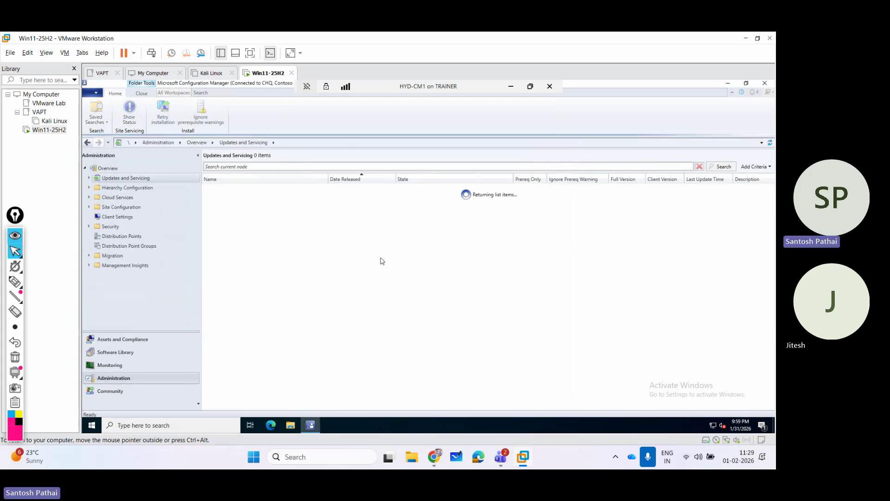
click(420, 224)
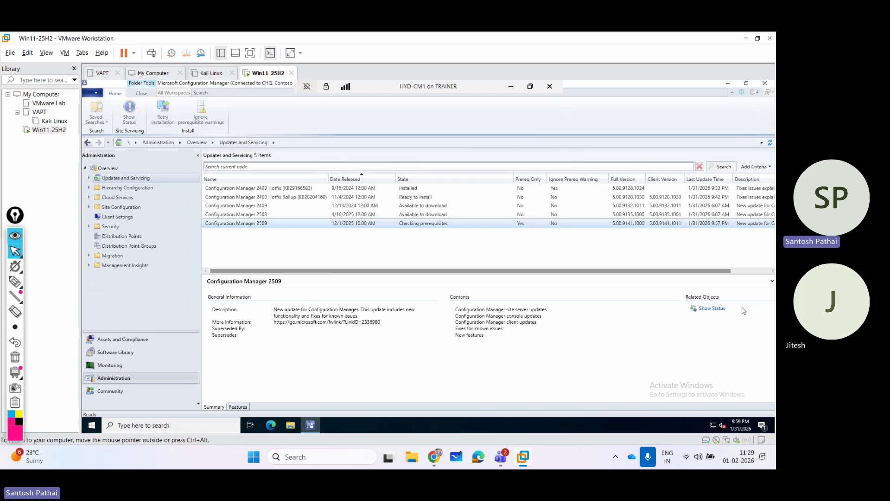
click(453, 224)
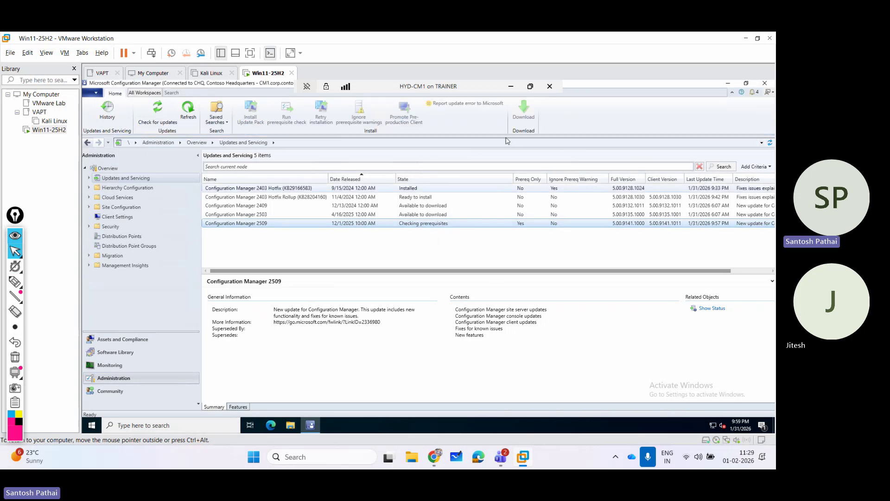
Bring the SCCM & Intune Training meeting to the front and show its participants list.
mouse_move(500, 464)
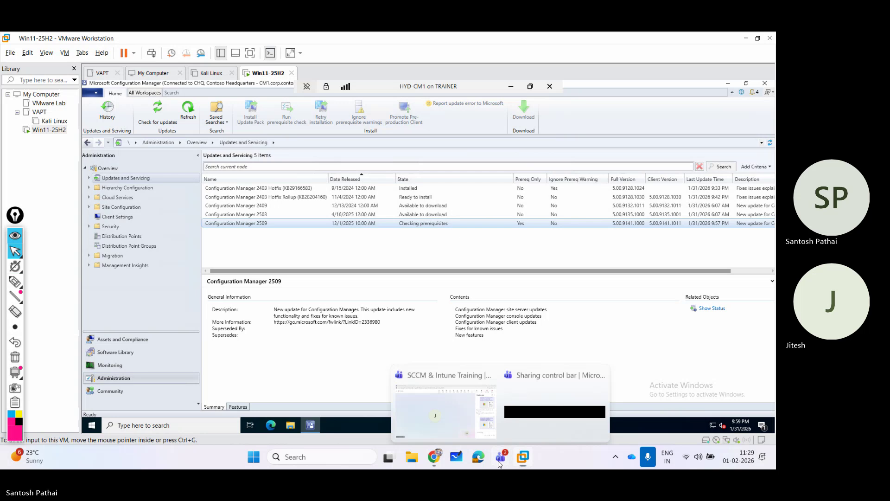
click(445, 410)
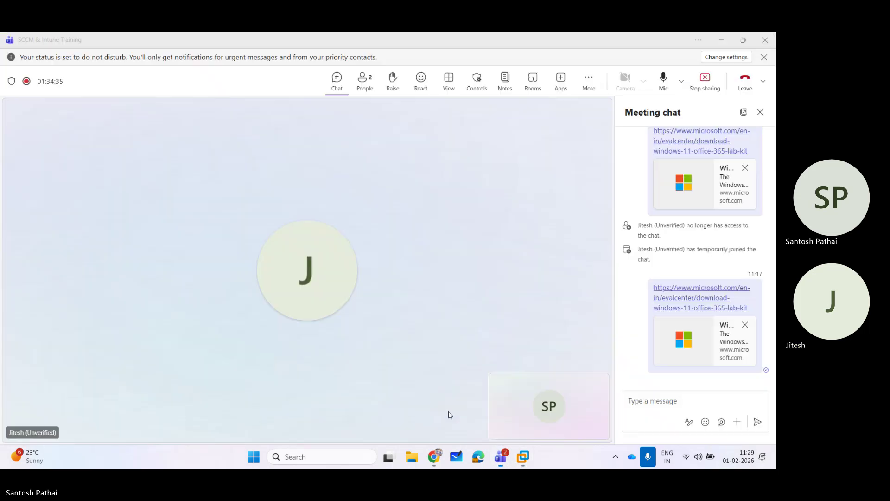
click(372, 90)
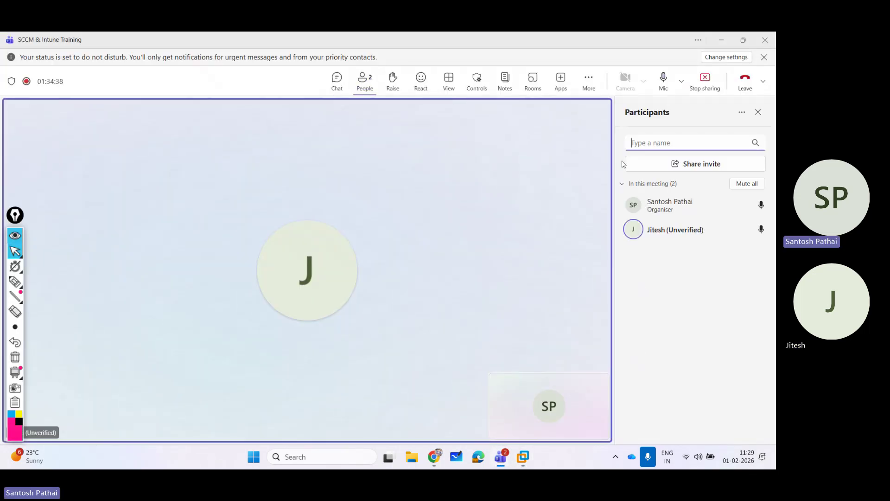
Stop the meeting's recording and transcription and confirm.
click(589, 80)
mouse_move(588, 109)
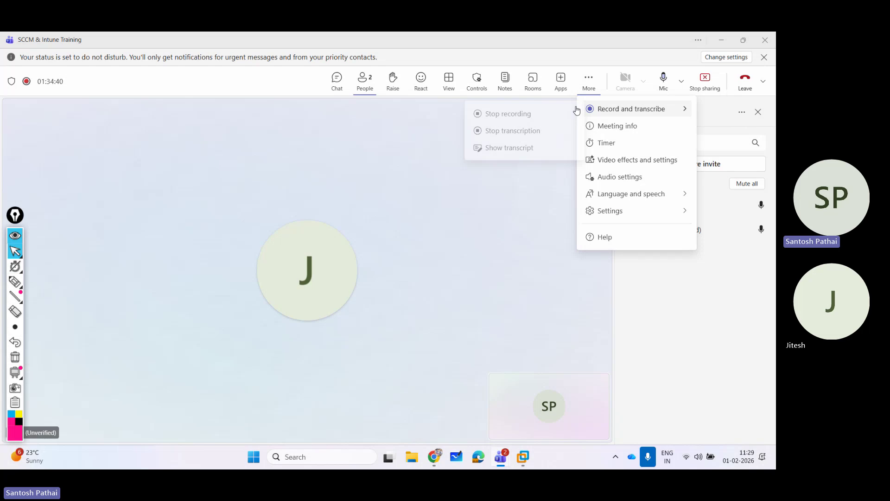
click(531, 114)
click(454, 257)
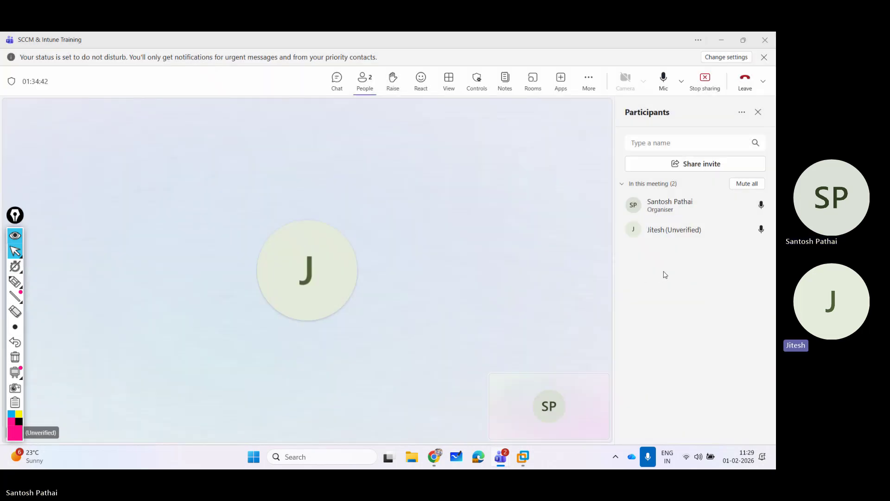